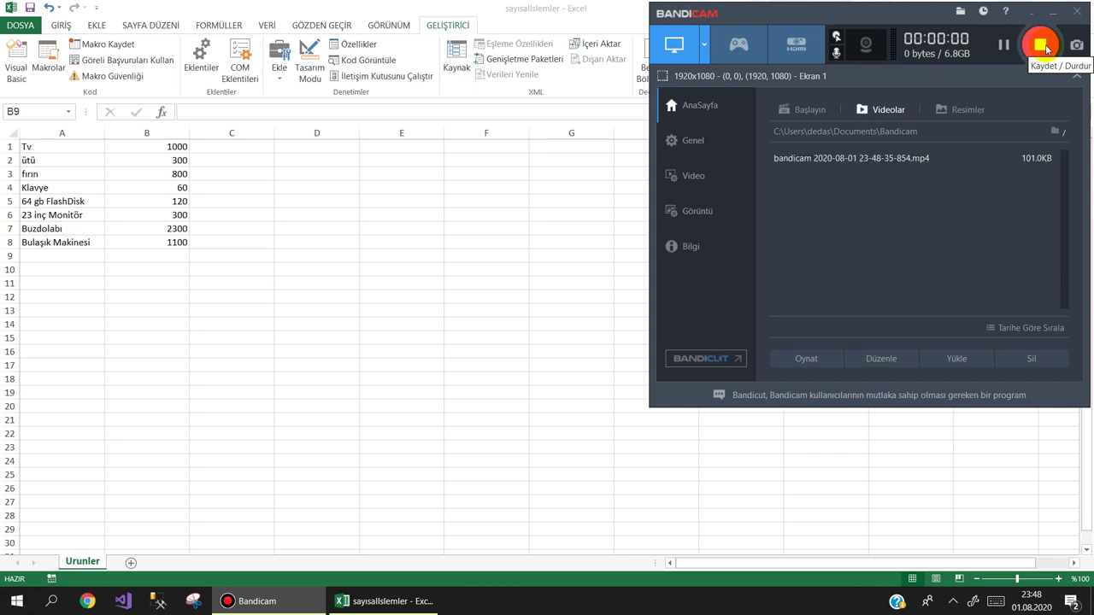
- Enter the first topic, Düşey ara, in cell D1
left_click(1054, 12)
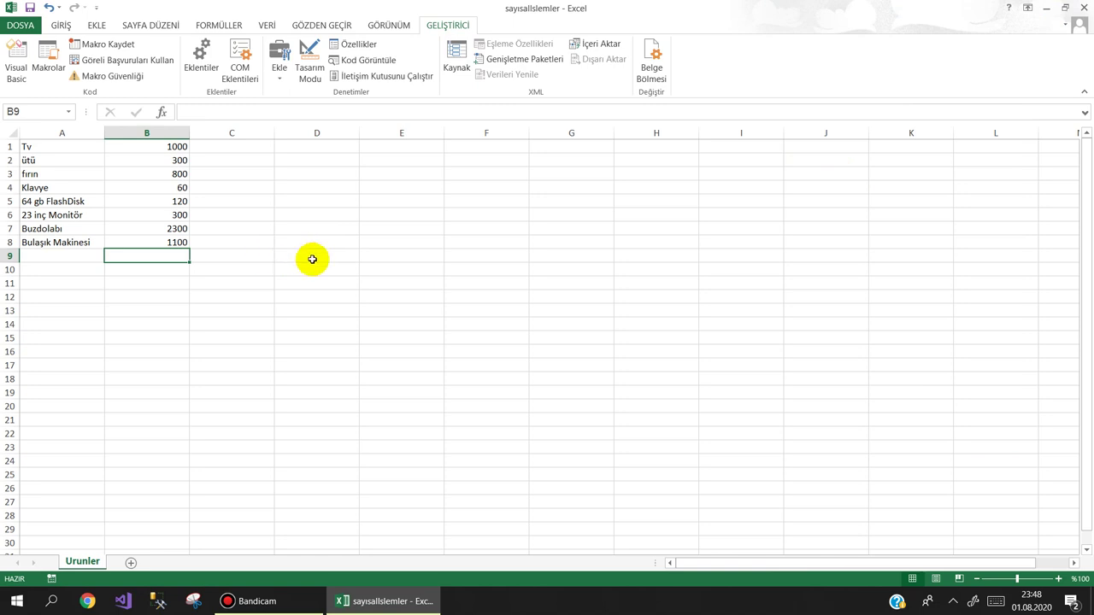
left_click(263, 229)
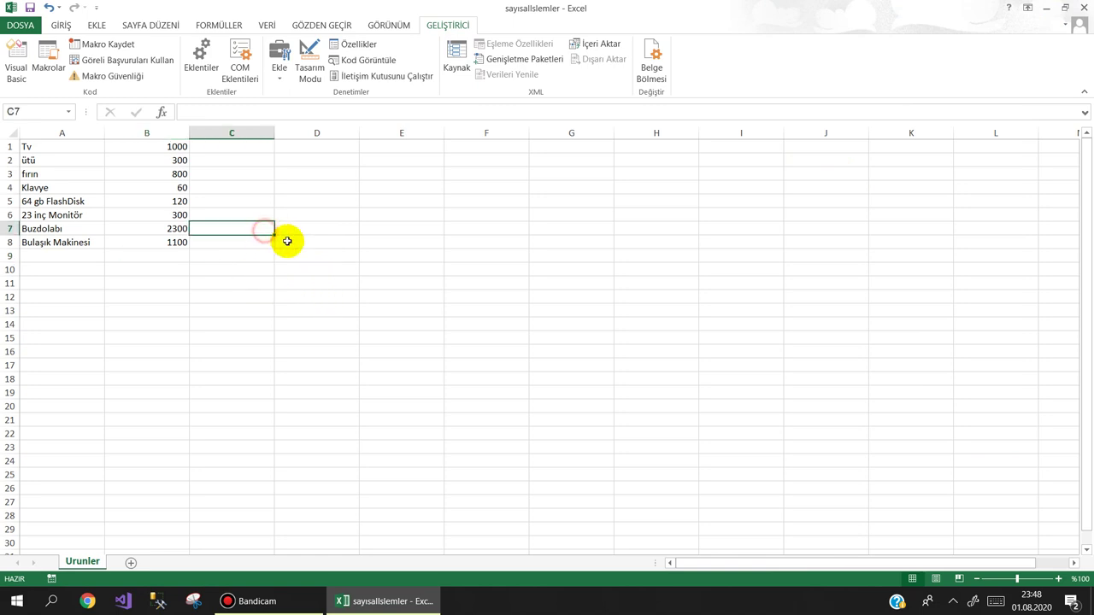
left_click(235, 265)
left_click(154, 256)
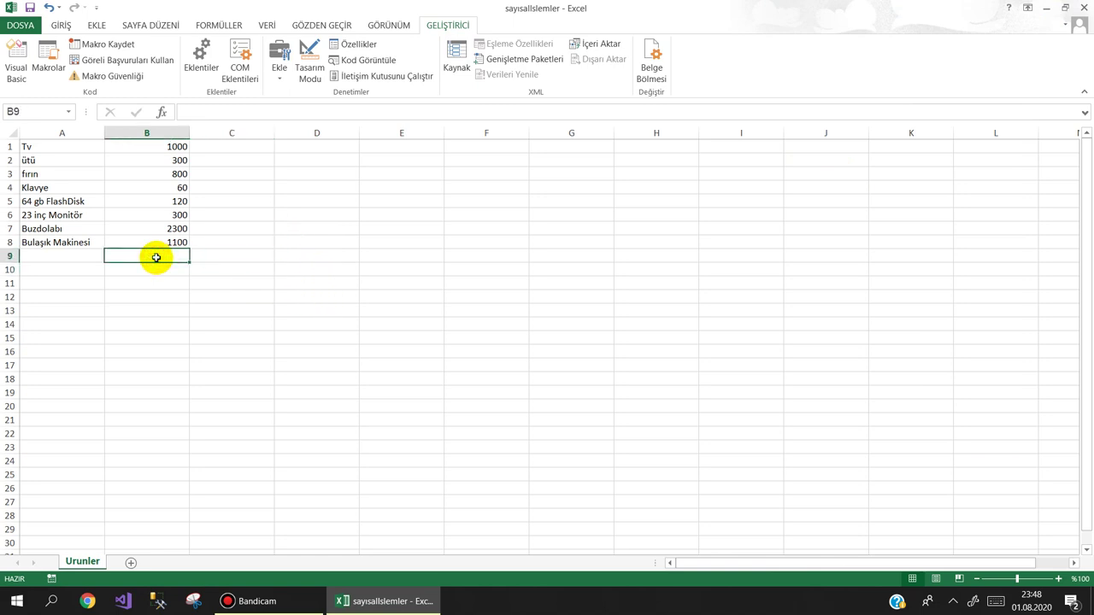
left_click(318, 147)
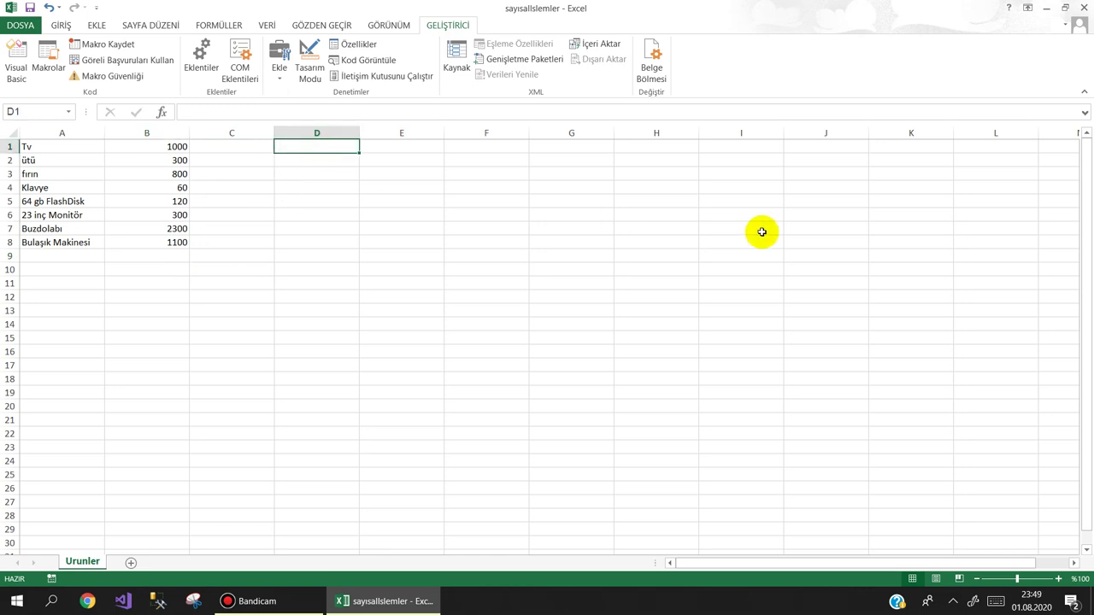
type("Düşey ara")
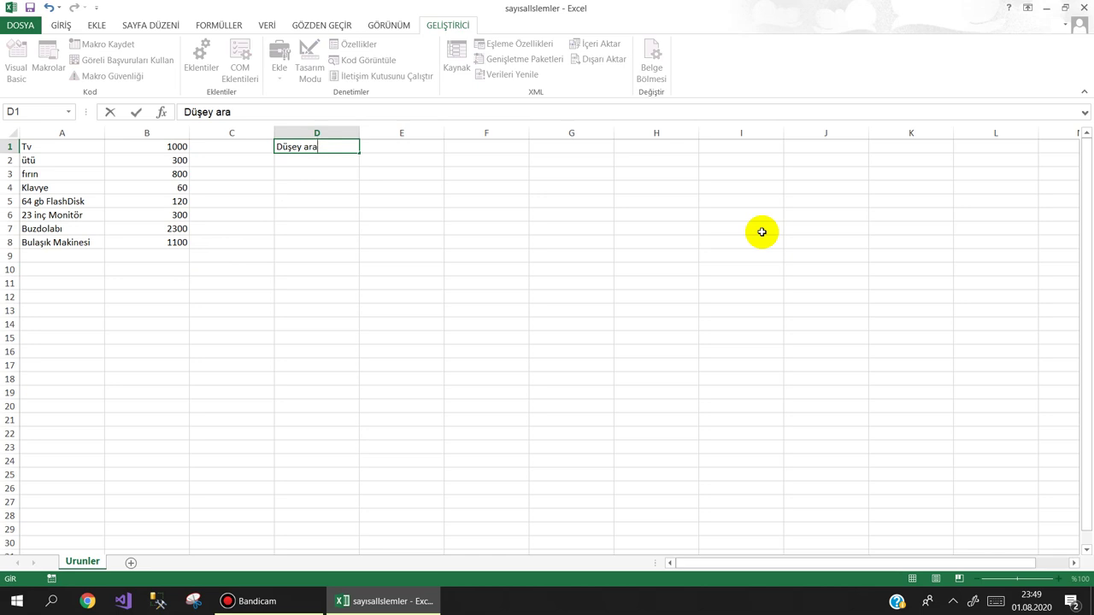
key("Return")
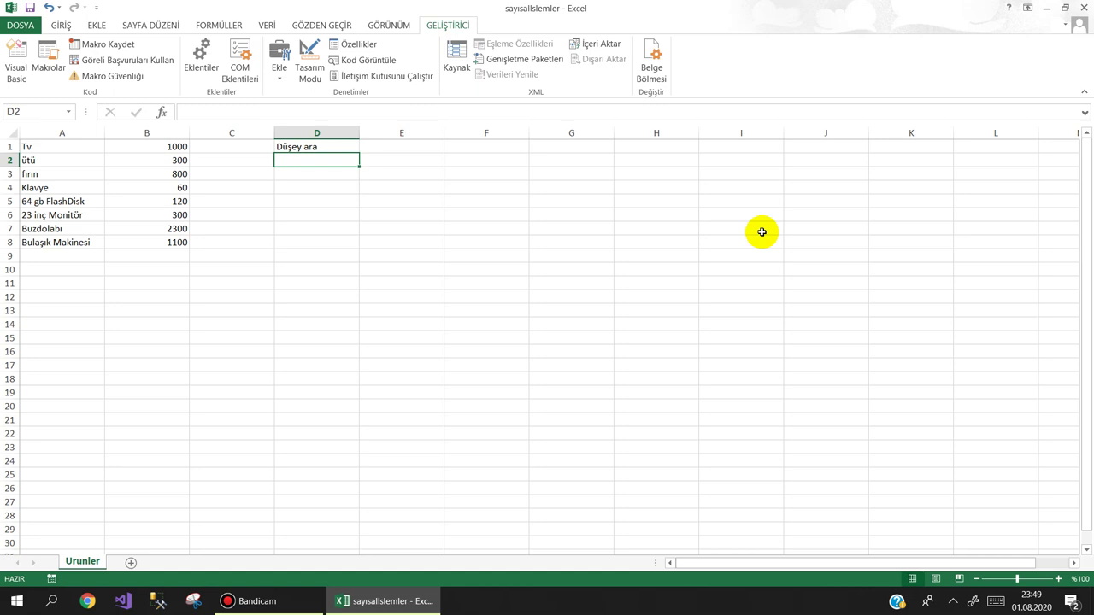
- Enter matematiksel işlemler in D2 and format in D3
type("M")
key("BackSpace")
key("BackSpace")
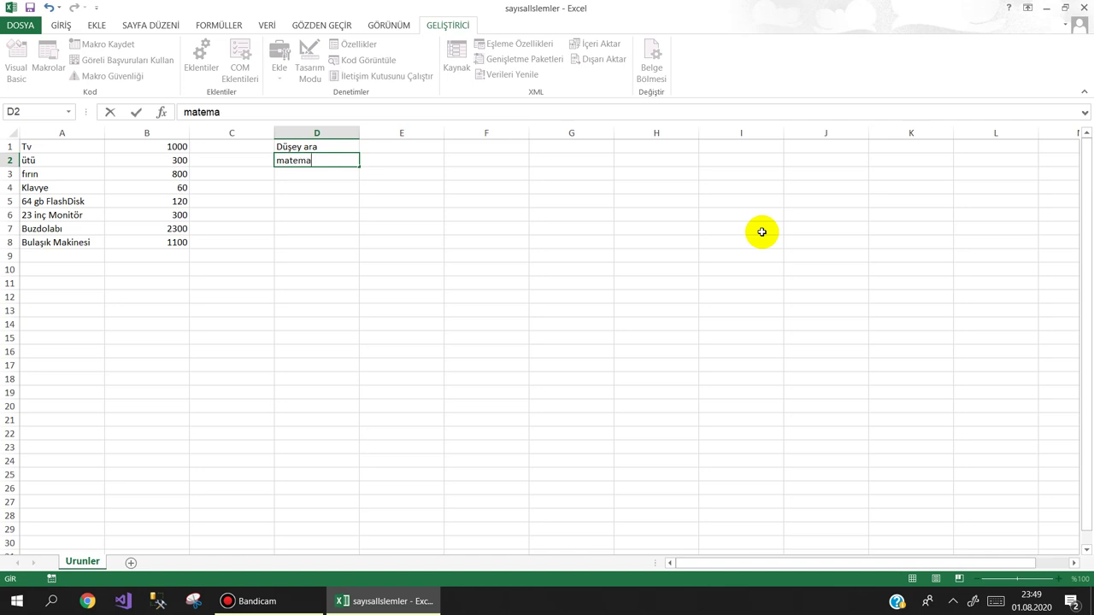
type("lemler")
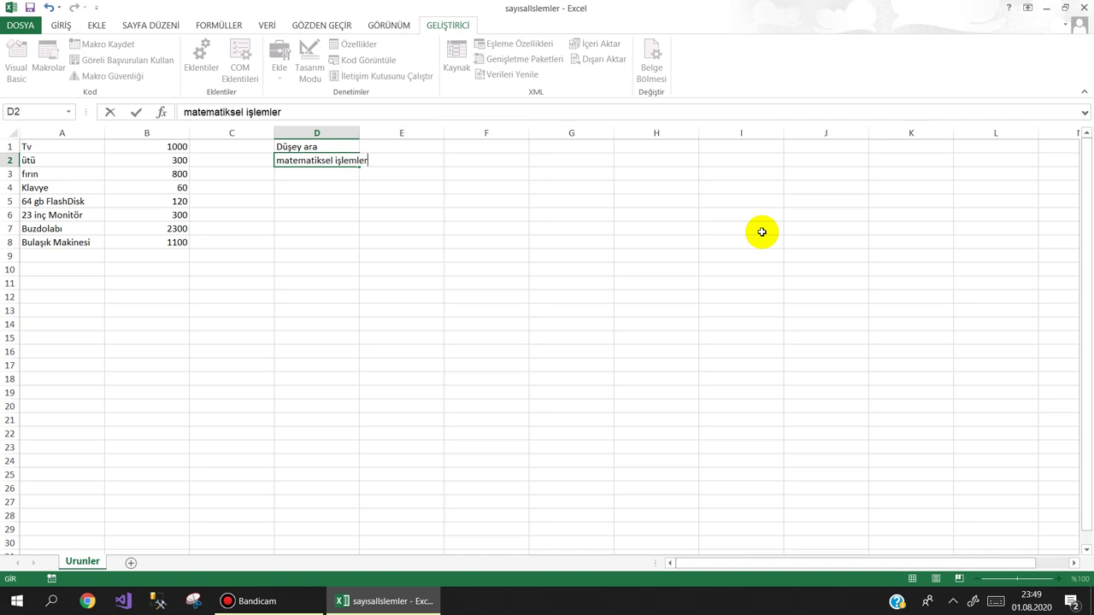
key("Return")
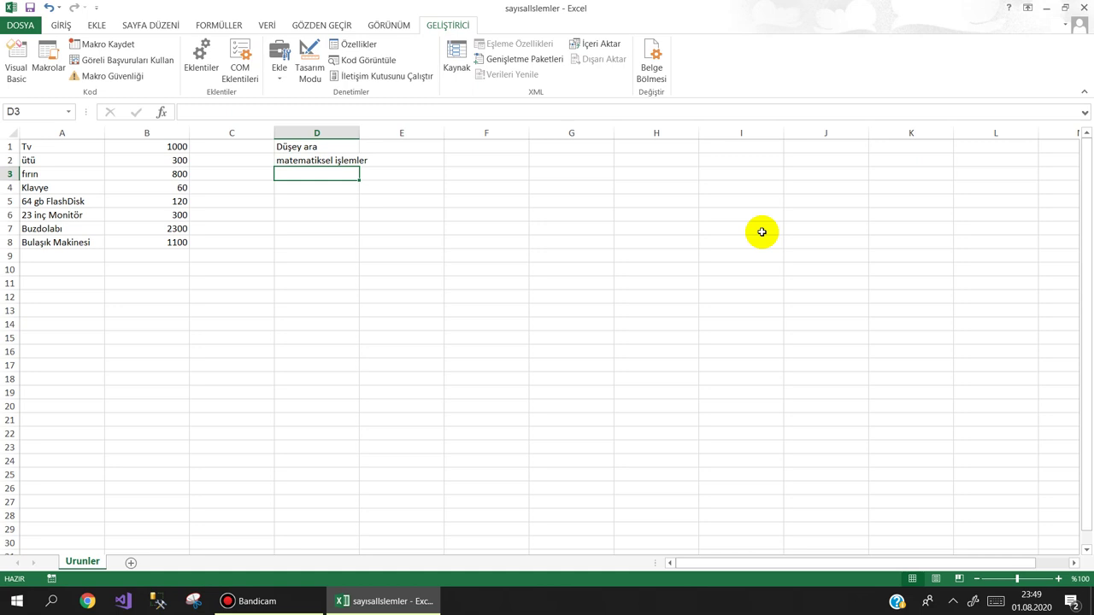
type("f")
type("ormat")
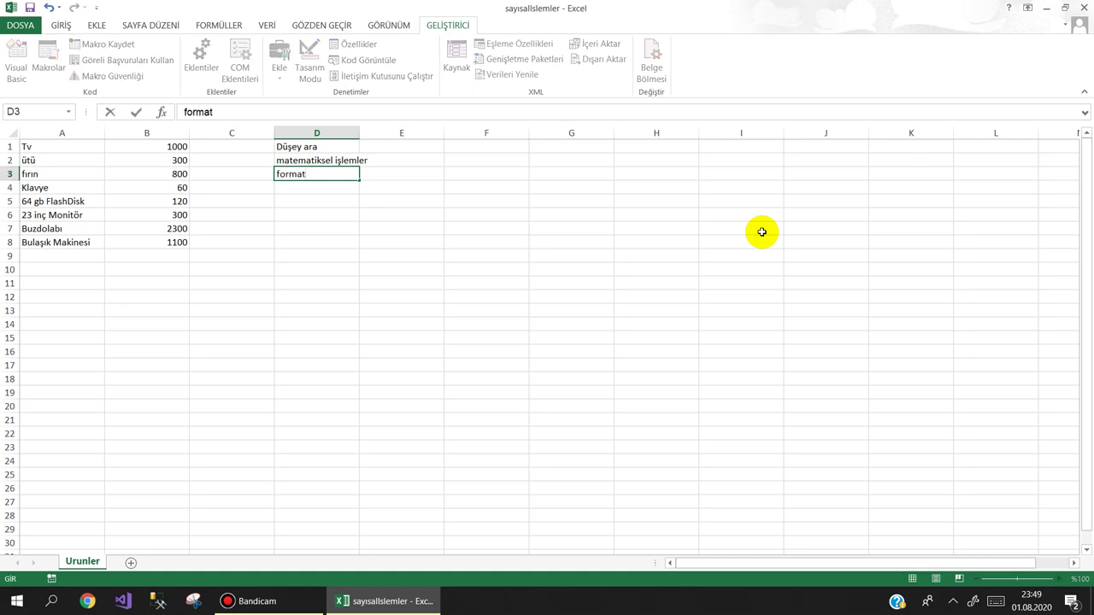
key("Return")
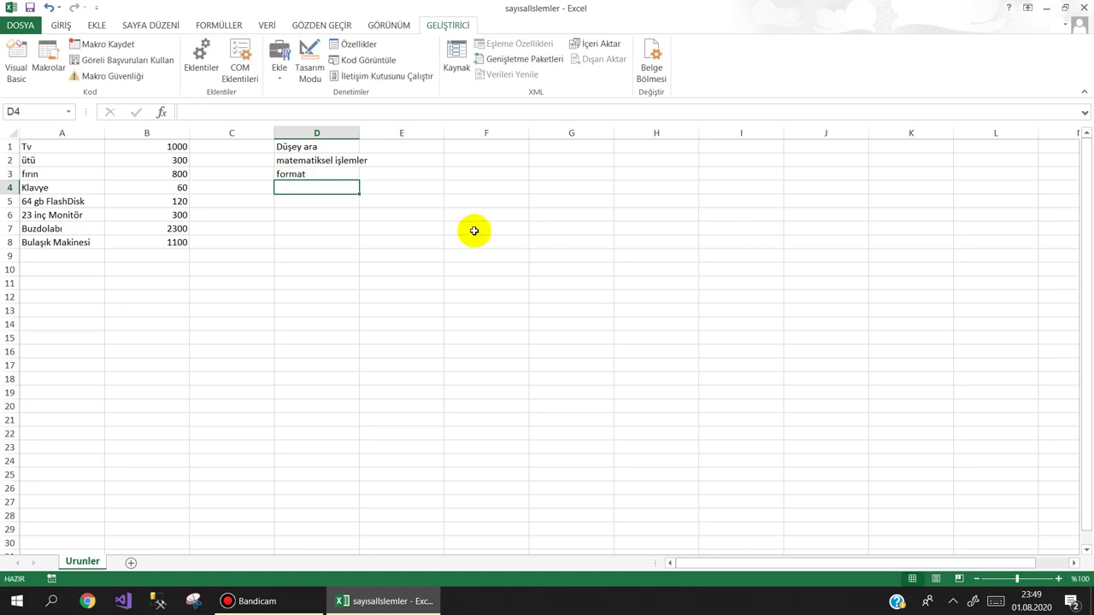
- Zoom the sheet to 150%, fill D1 yellow, and open the Visual Basic editor
left_click(312, 146)
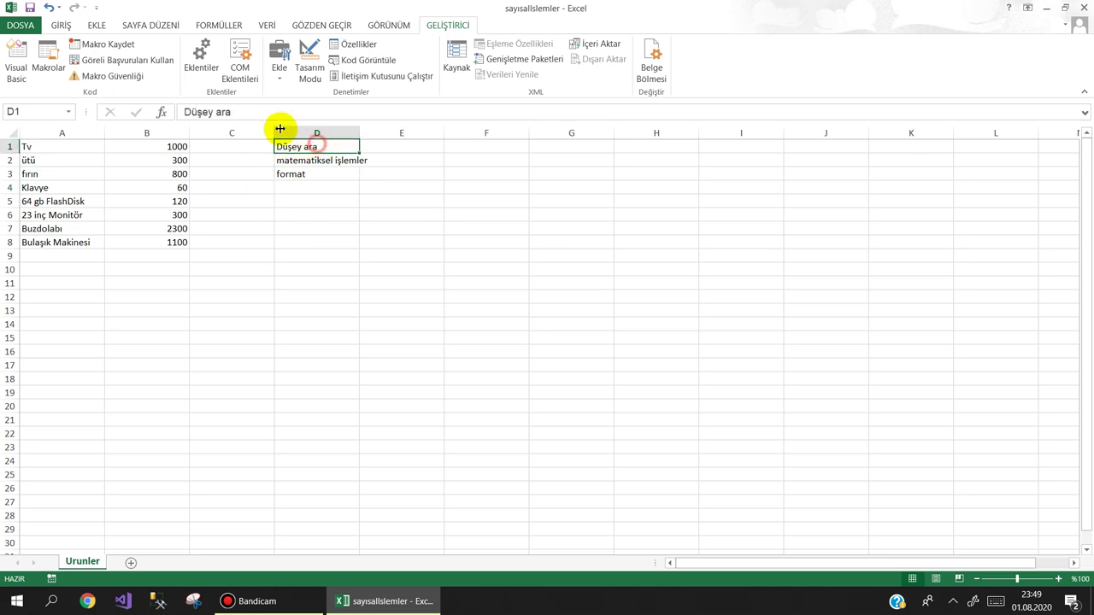
left_click(1059, 580)
left_click(1059, 580)
left_click(1059, 579)
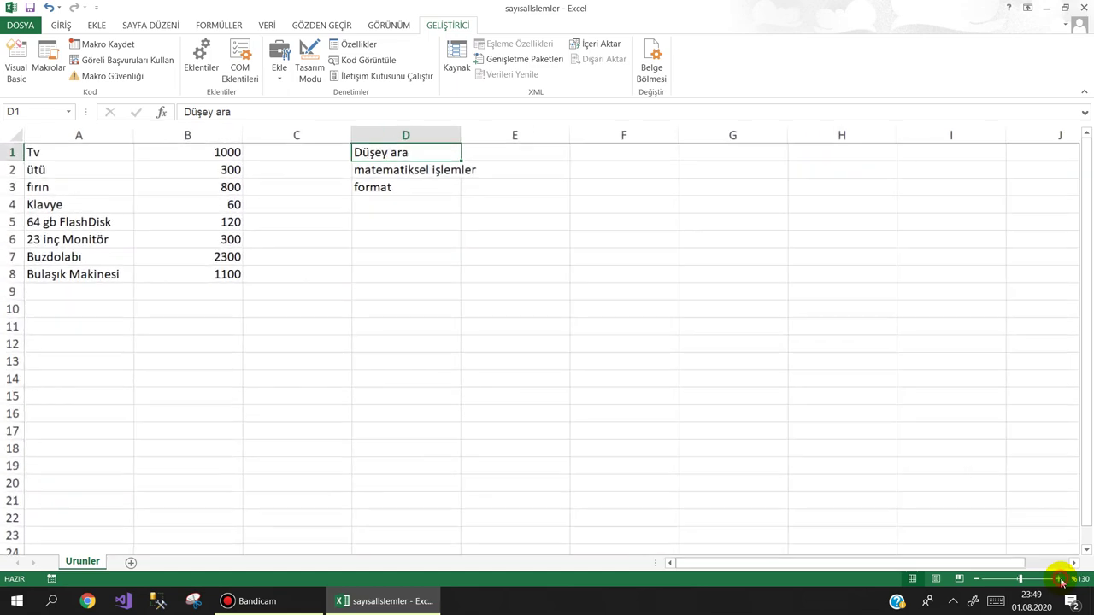
left_click(1059, 580)
left_click(1059, 580)
left_click(61, 25)
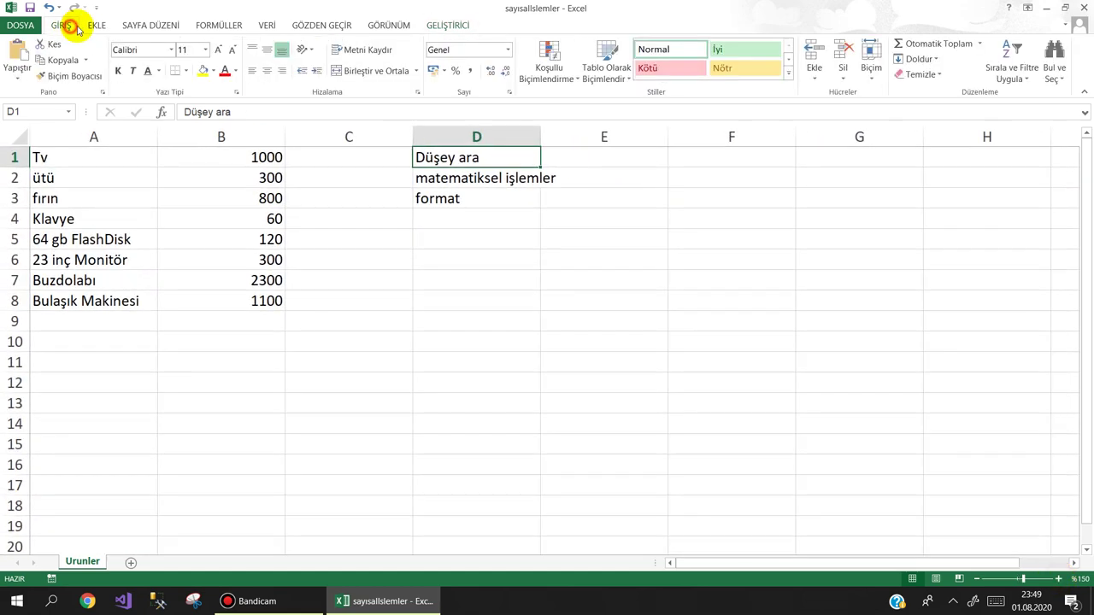
left_click(203, 73)
left_click(442, 219)
left_click(442, 25)
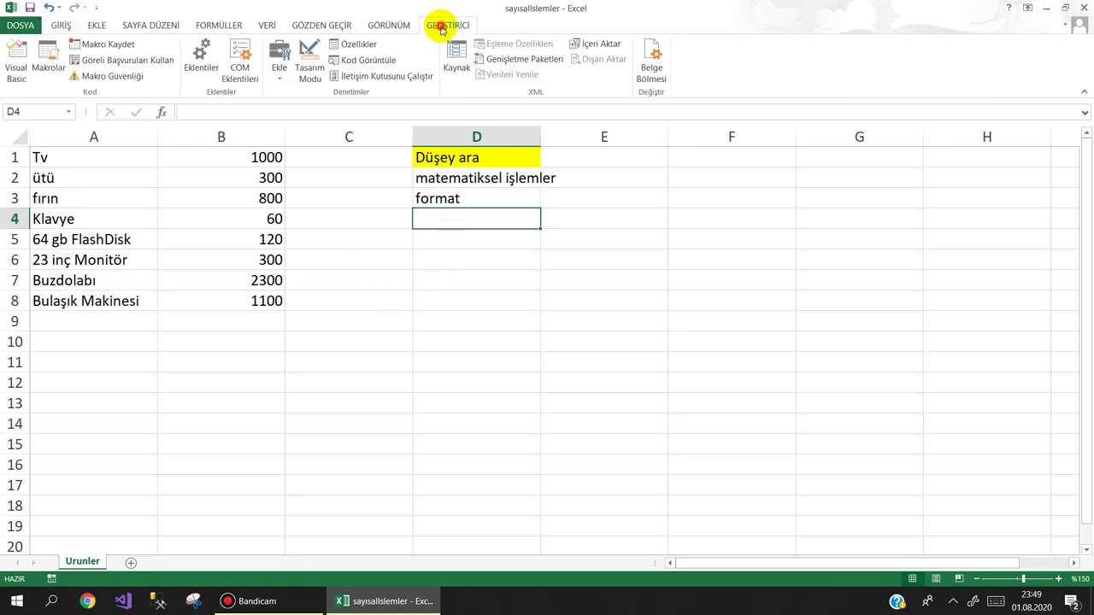
left_click(15, 64)
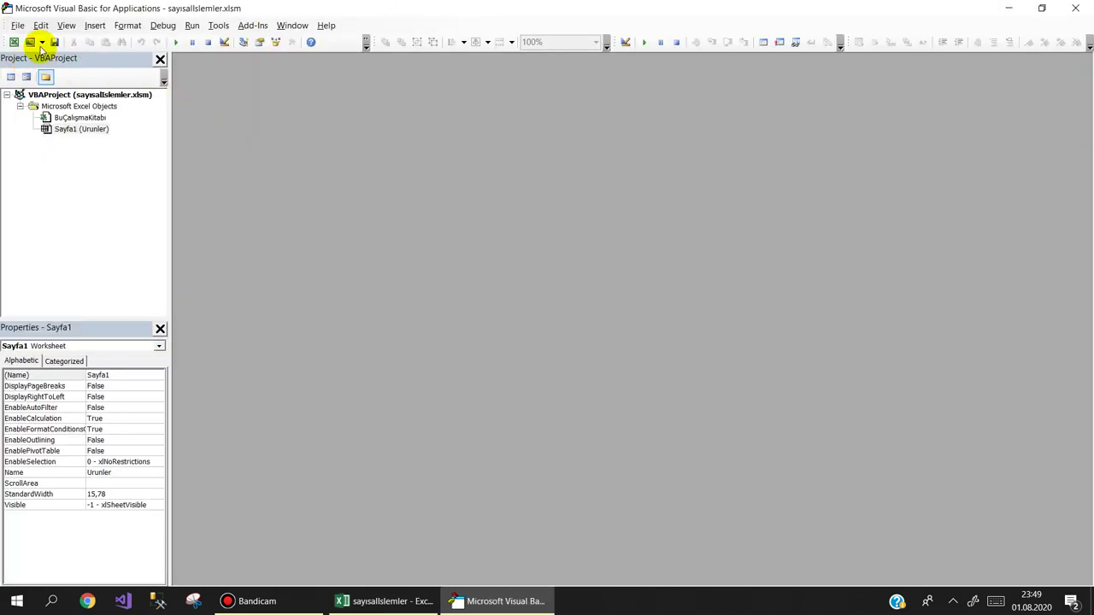
- Insert a new UserForm, enlarge it slightly, and add a label captioned Ürün
left_click(30, 42)
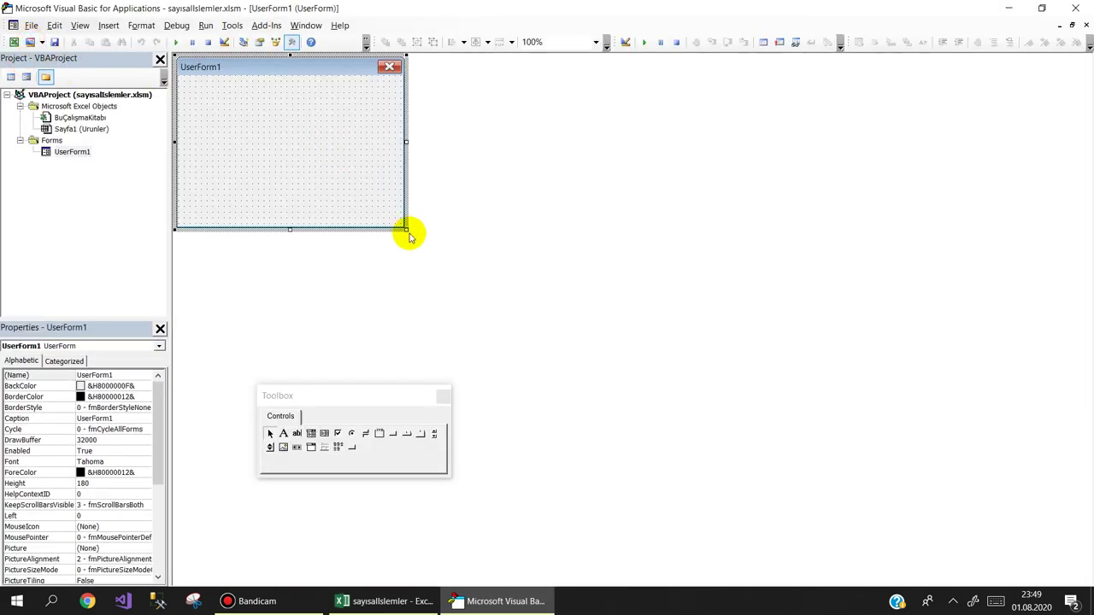
left_click_drag(406, 229, 425, 235)
left_click(323, 165)
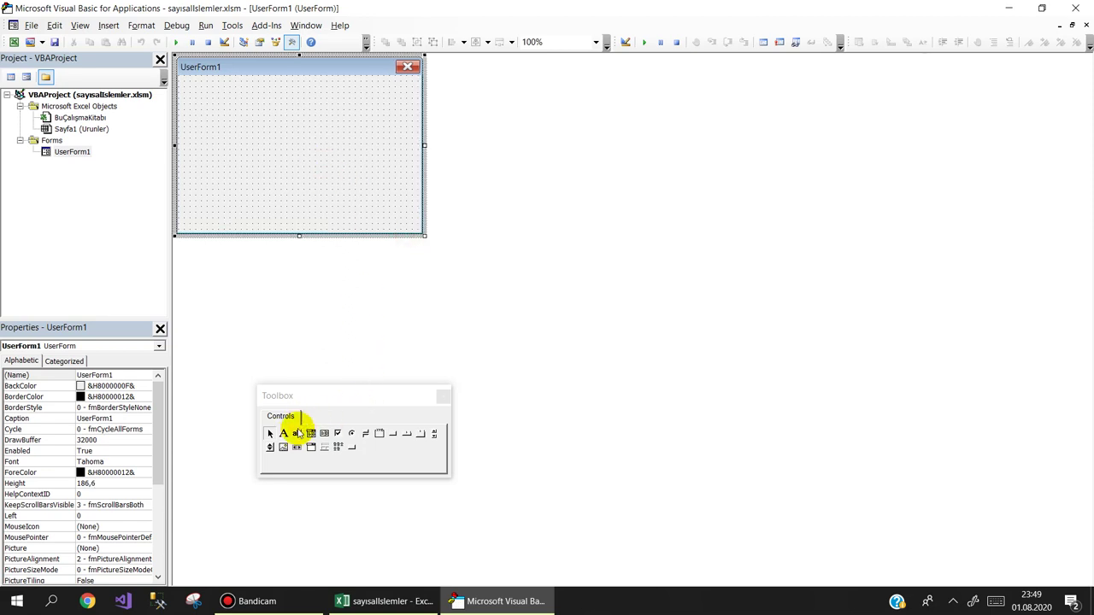
left_click(283, 434)
left_click(183, 93)
left_click(220, 109)
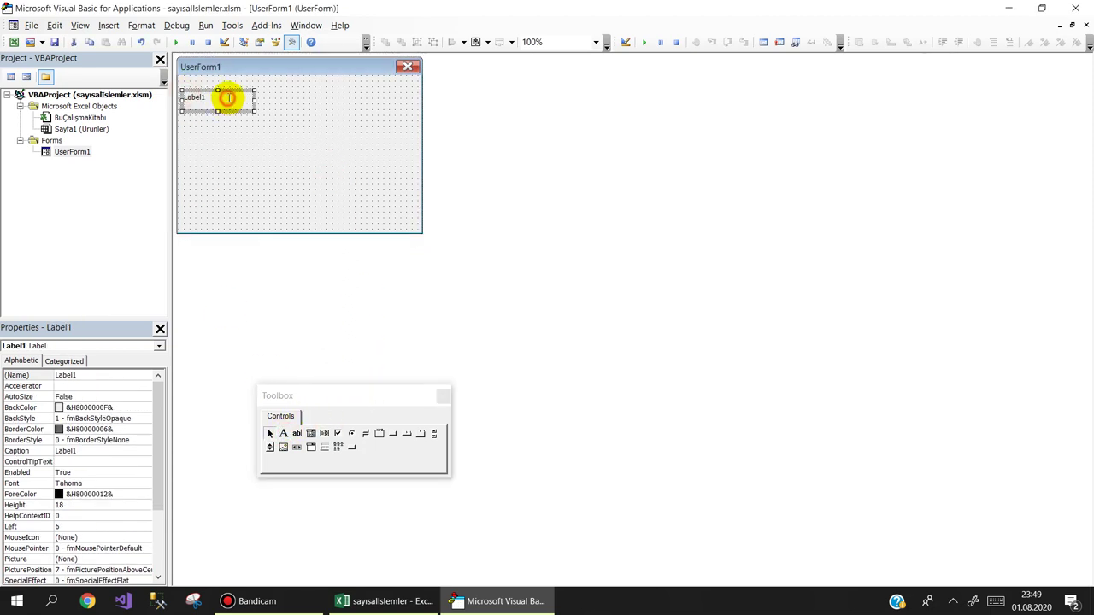
left_click_drag(222, 98, 169, 97)
type("Ürün")
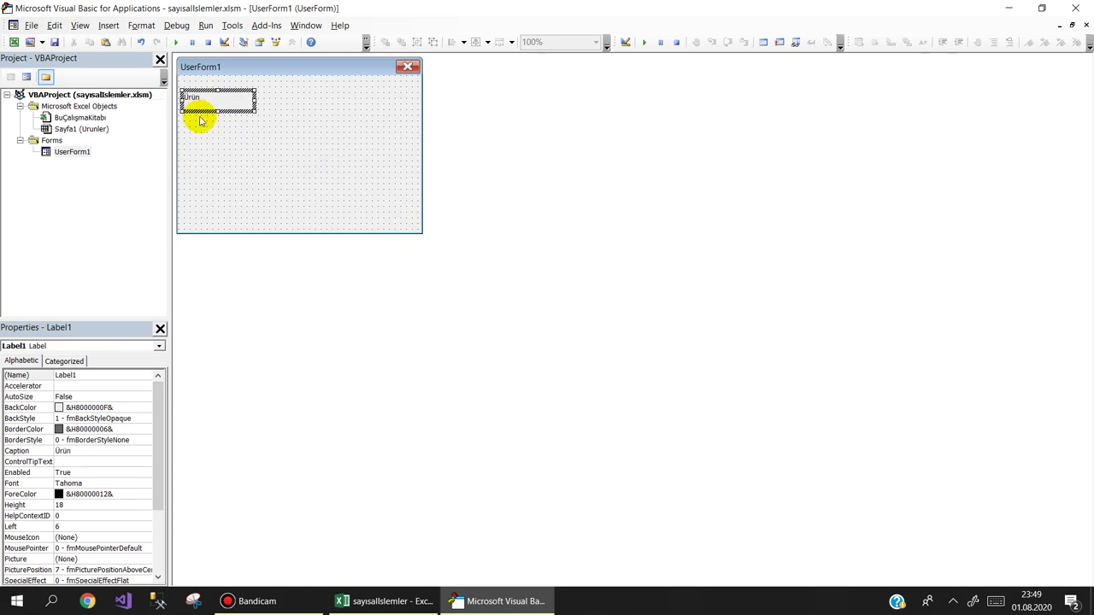
left_click(196, 110)
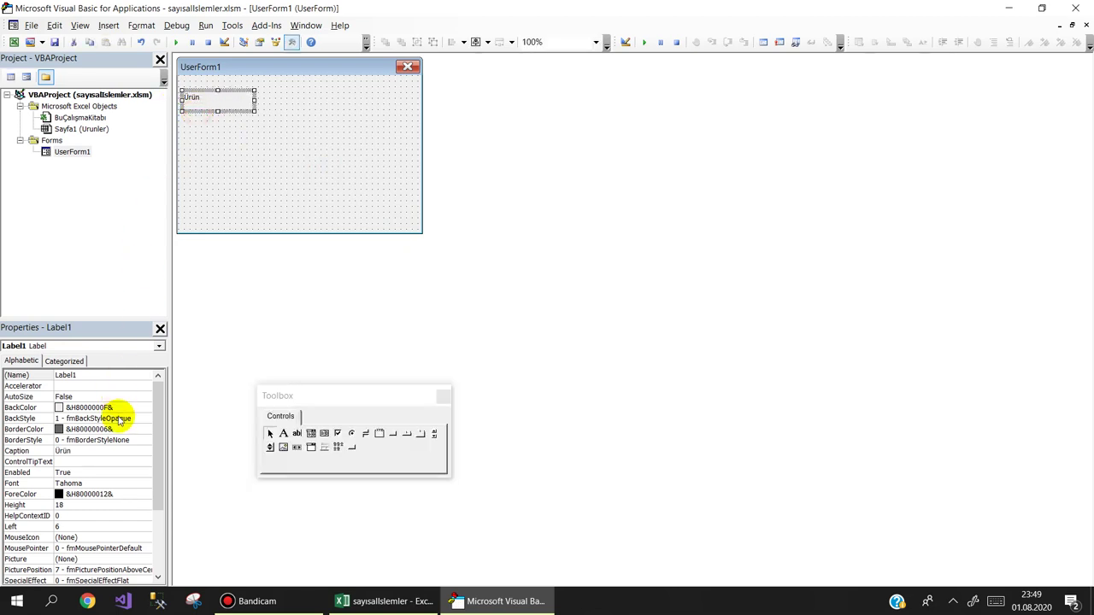
- Make the Ürün label's font bold at size 14
left_click(115, 483)
left_click(145, 484)
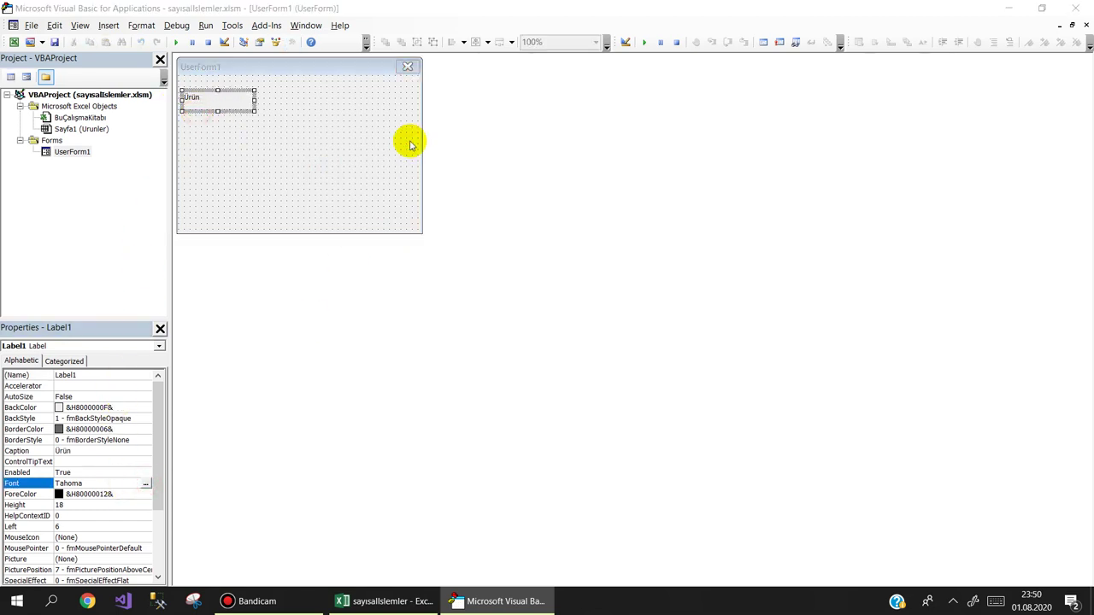
left_click(154, 145)
left_click(243, 178)
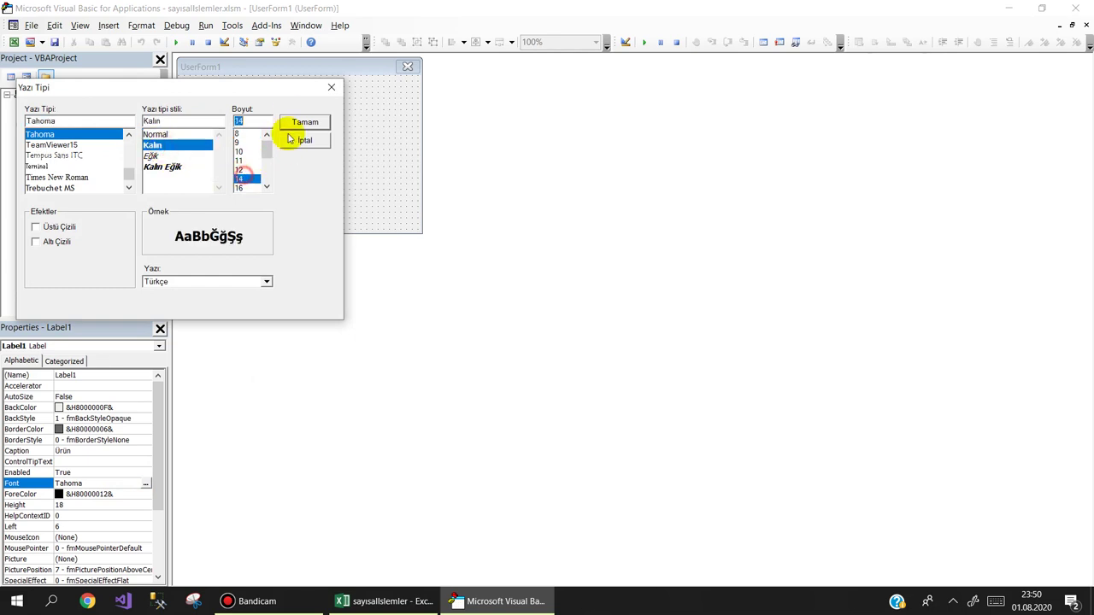
left_click(290, 120)
left_click(273, 134)
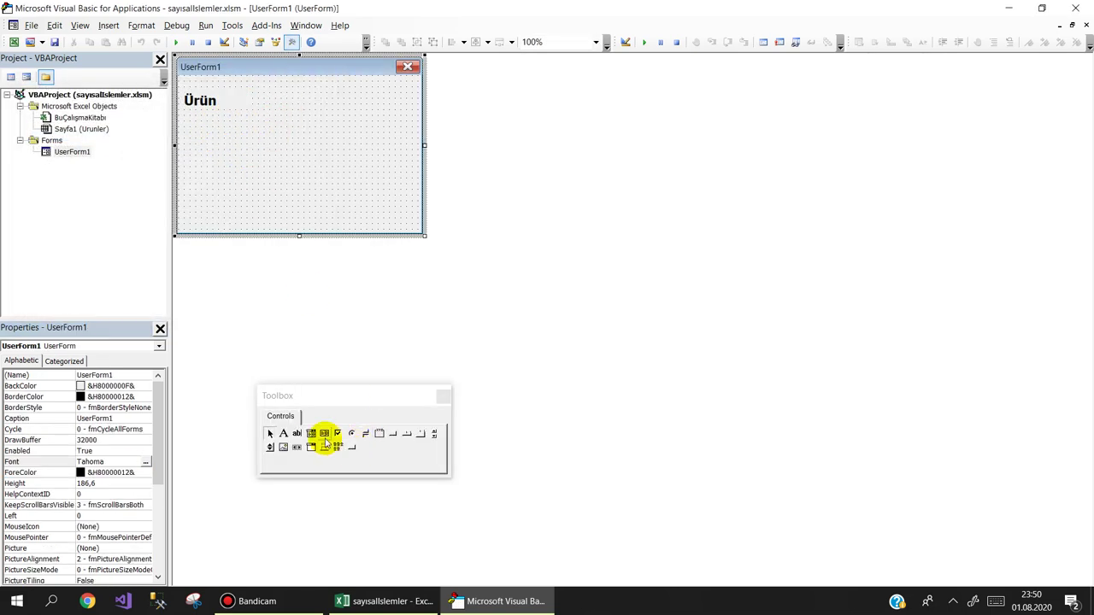
- Add a text box beside the Ürün label, aligned and widened
left_click(297, 433)
left_click(241, 98)
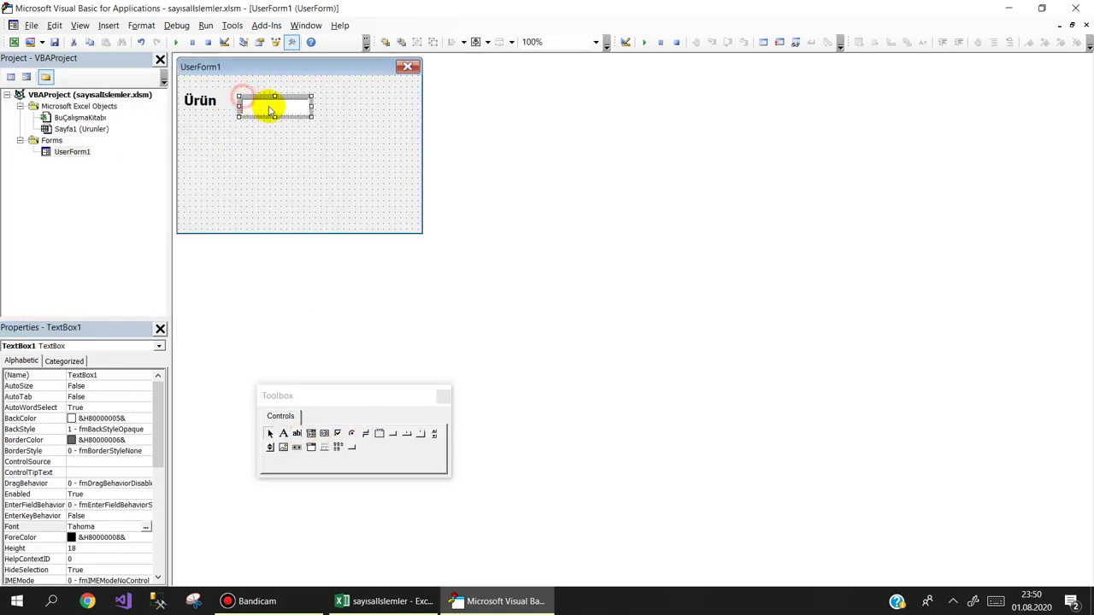
left_click_drag(285, 106, 328, 101)
left_click(274, 129)
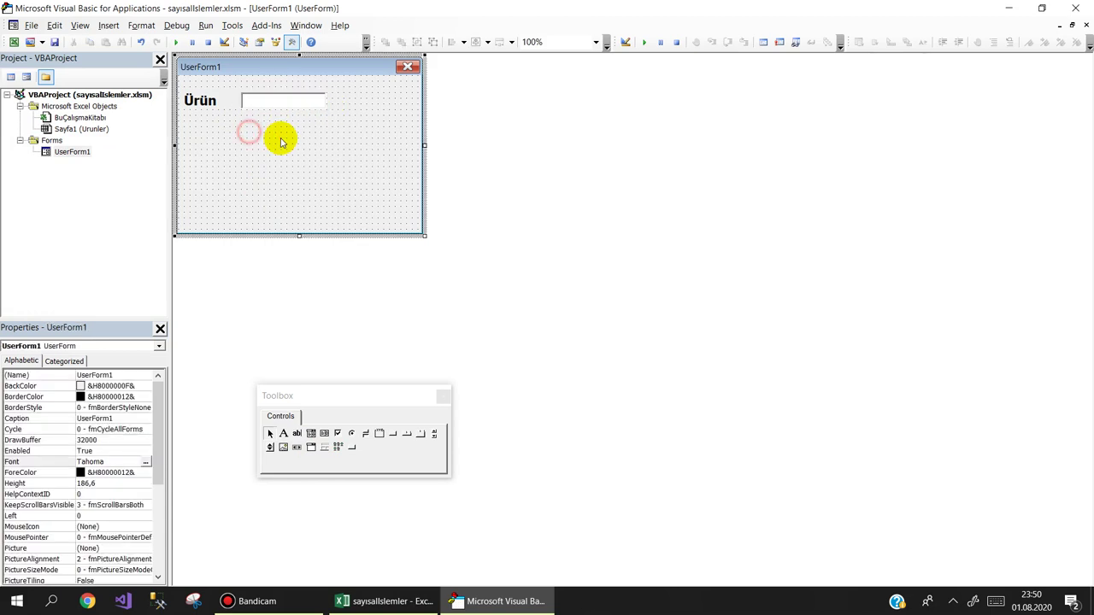
- Copy the Ürün label and text box below and caption the new label Fiyatı
mouse_move(280, 136)
left_mouse_down()
mouse_move(212, 102)
mouse_move(259, 130)
left_mouse_up()
left_click(259, 169)
right_click(214, 129)
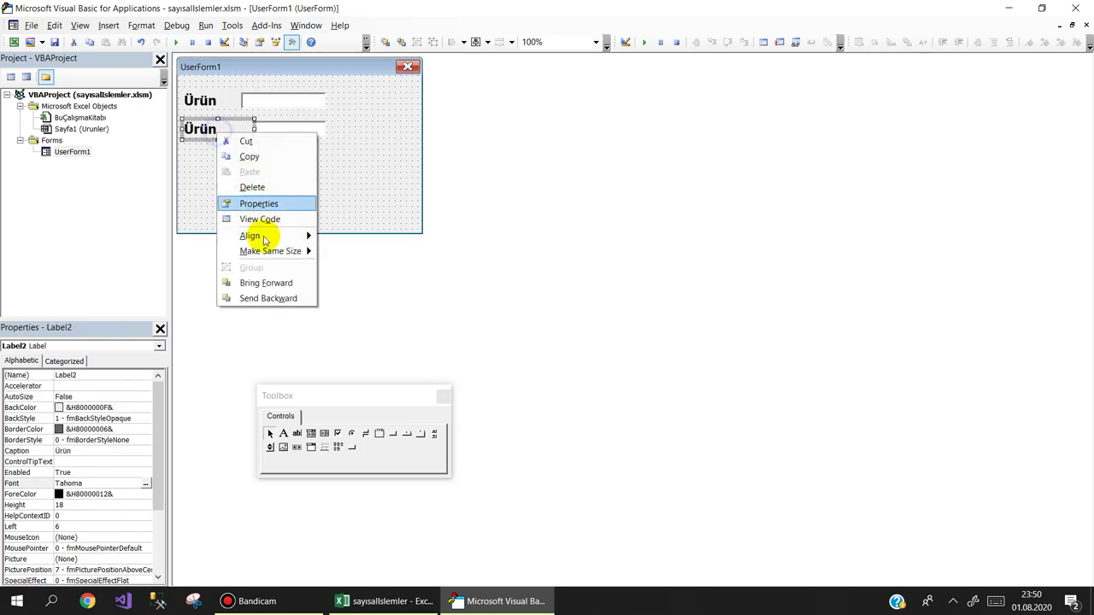
left_click(262, 296)
left_click(220, 128)
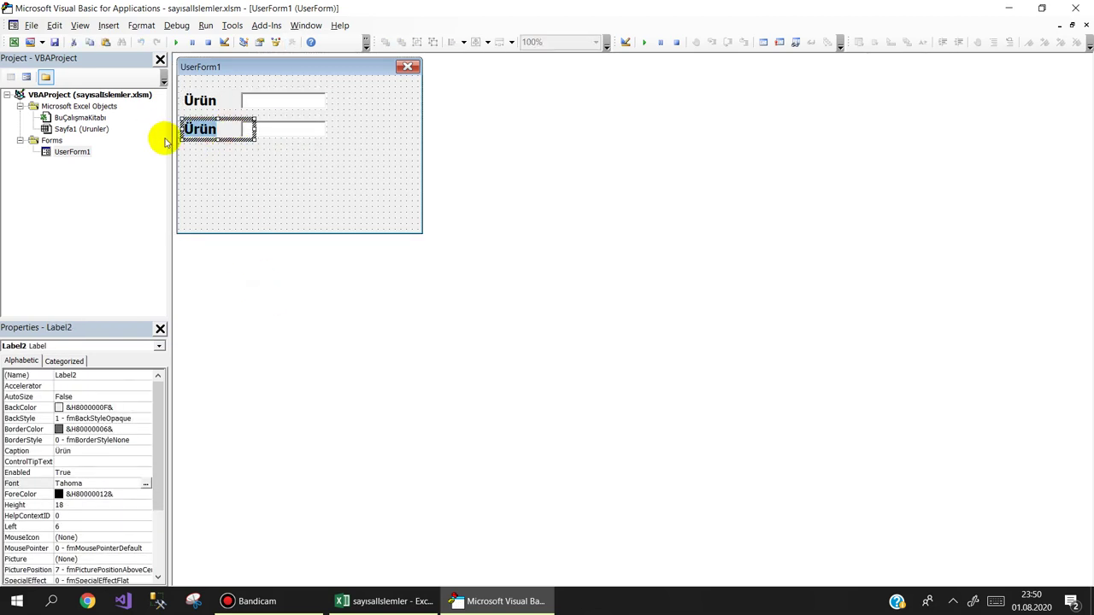
type("Fiyatı")
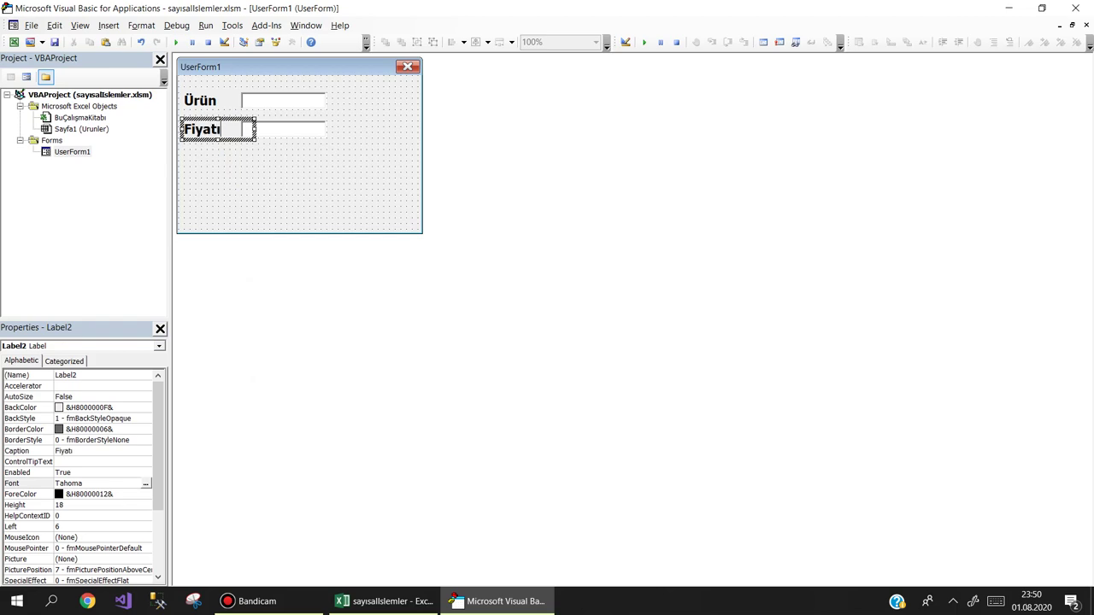
left_click(290, 164)
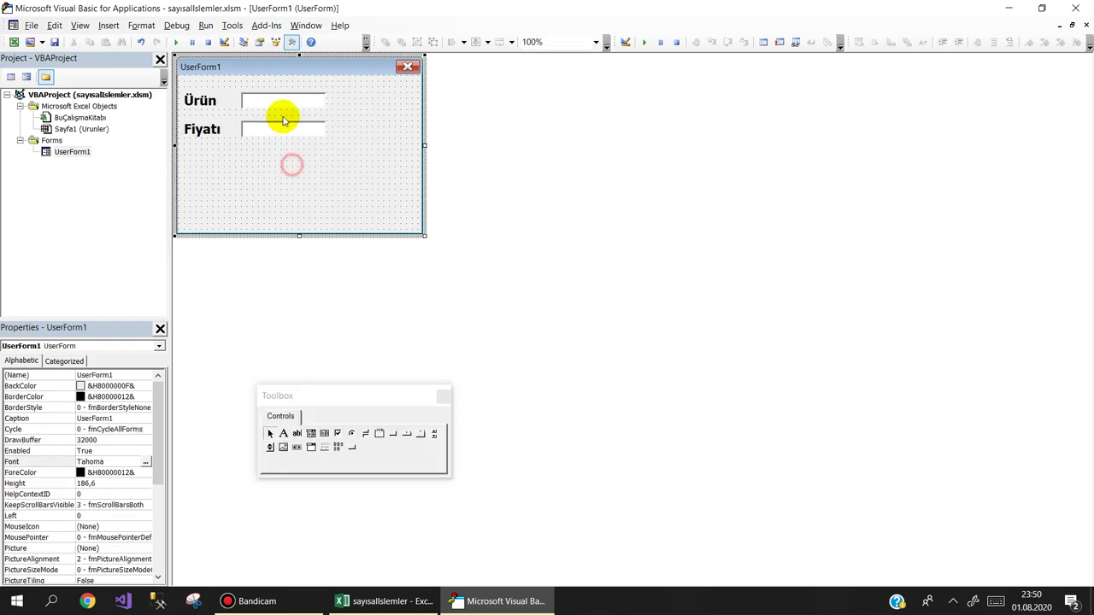
double_click(541, 15)
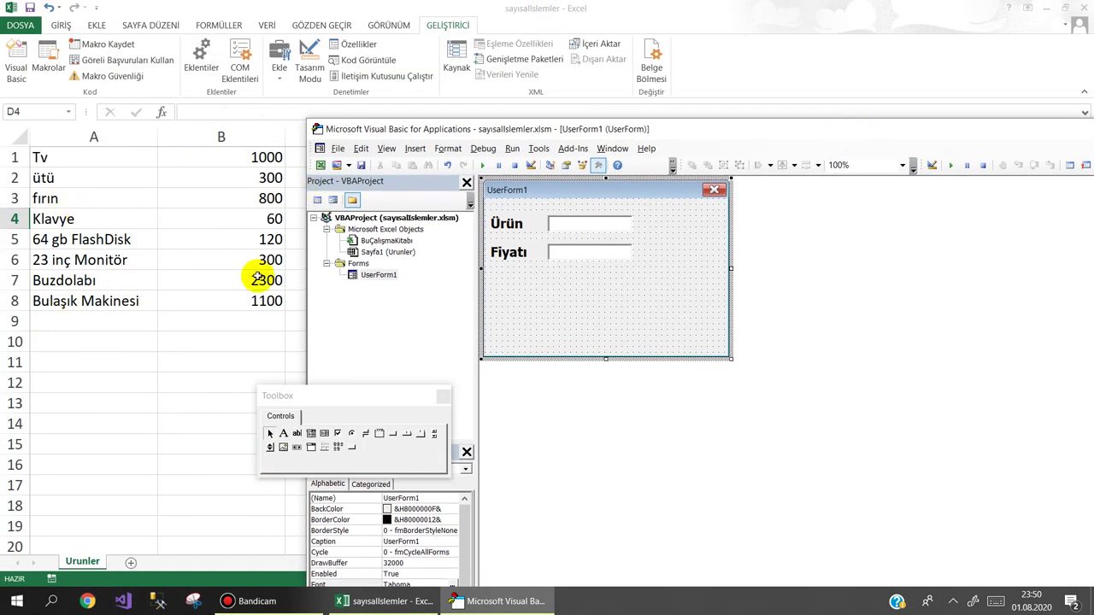
- Select both entry boxes on UserForm1 and set their Height to 22
left_click_drag(91, 155, 244, 329)
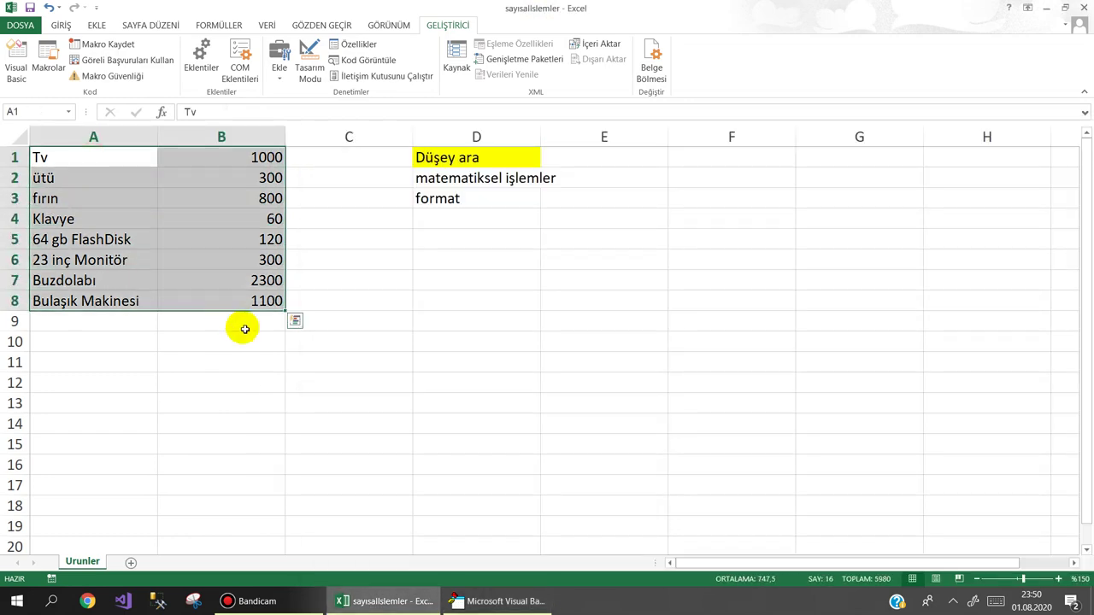
left_click(487, 601)
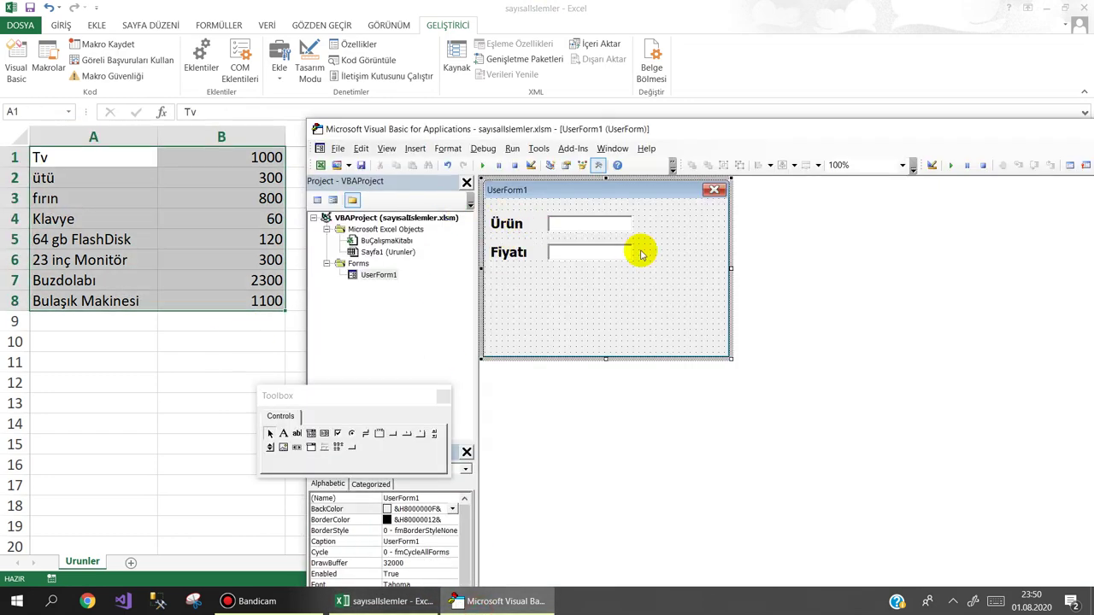
left_click(579, 222)
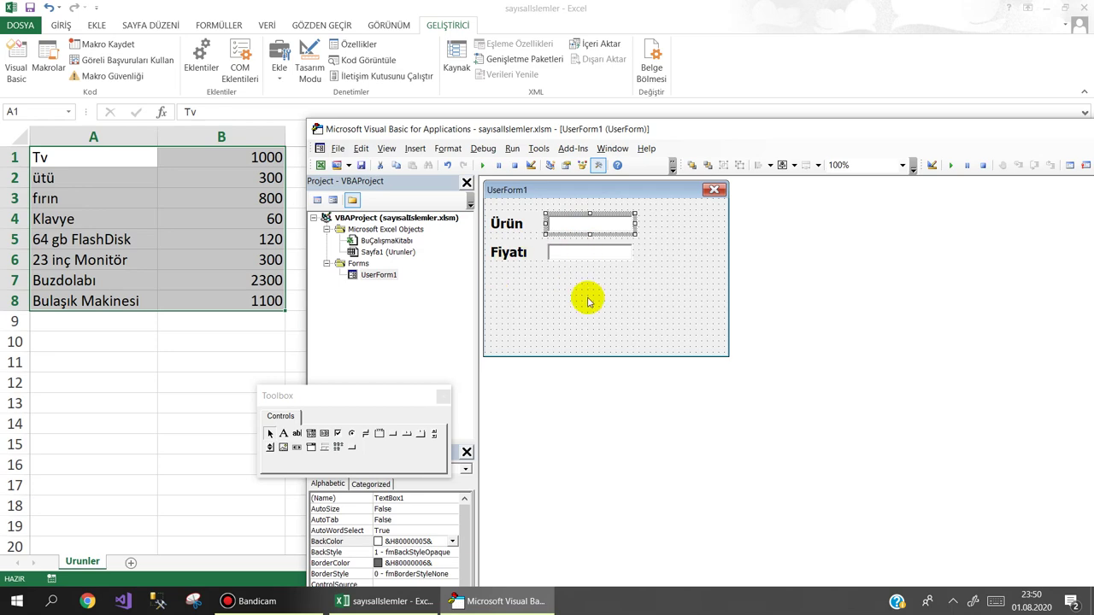
left_click(588, 253, "ctrl")
left_click_drag(557, 129, 573, 41)
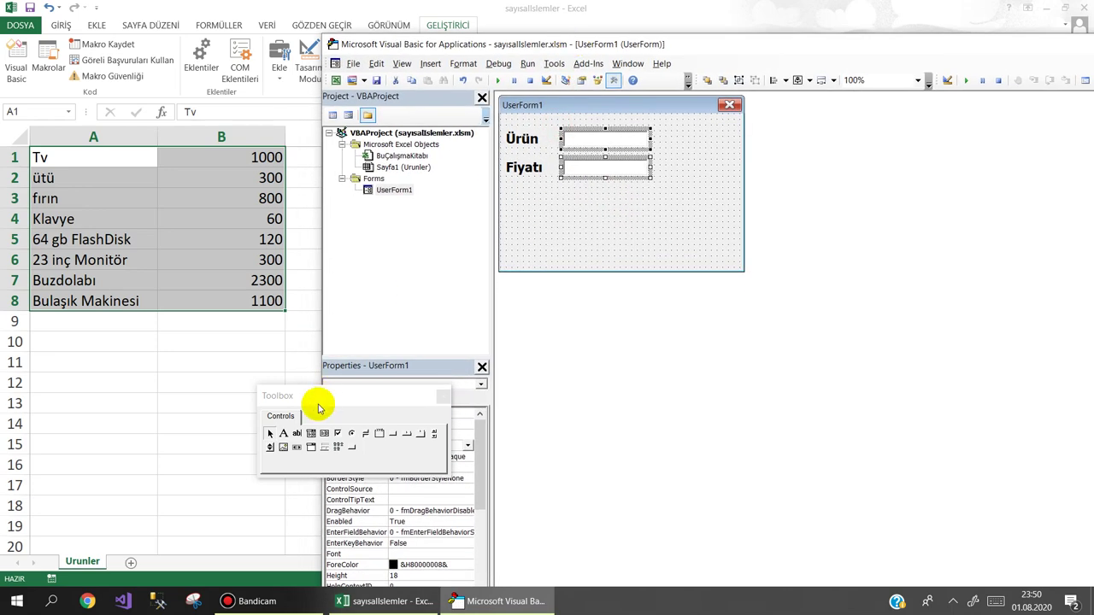
left_click_drag(310, 399, 709, 349)
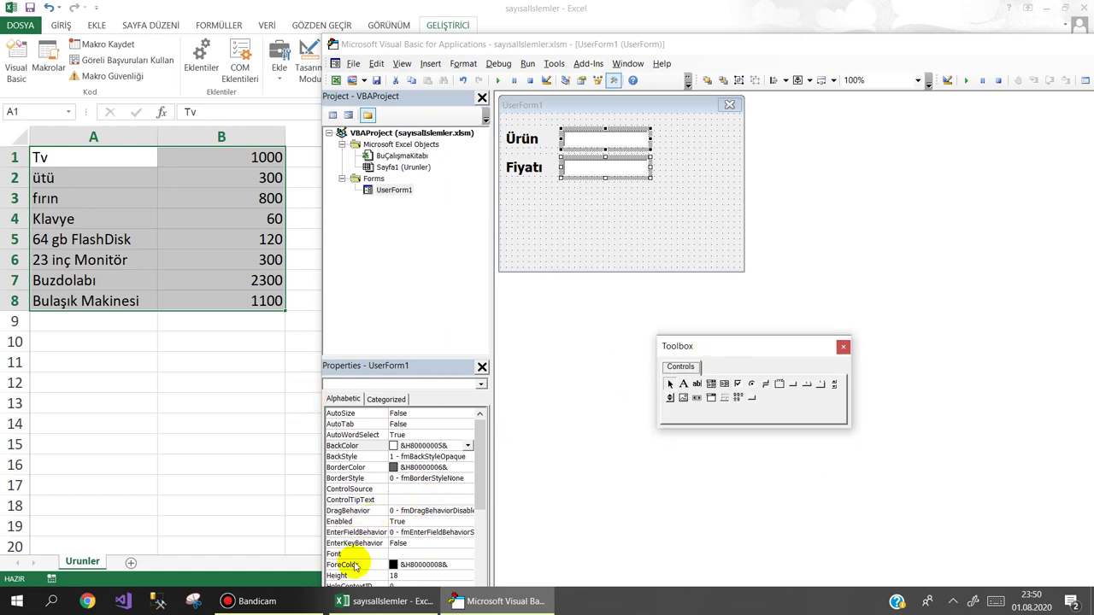
left_click(479, 494)
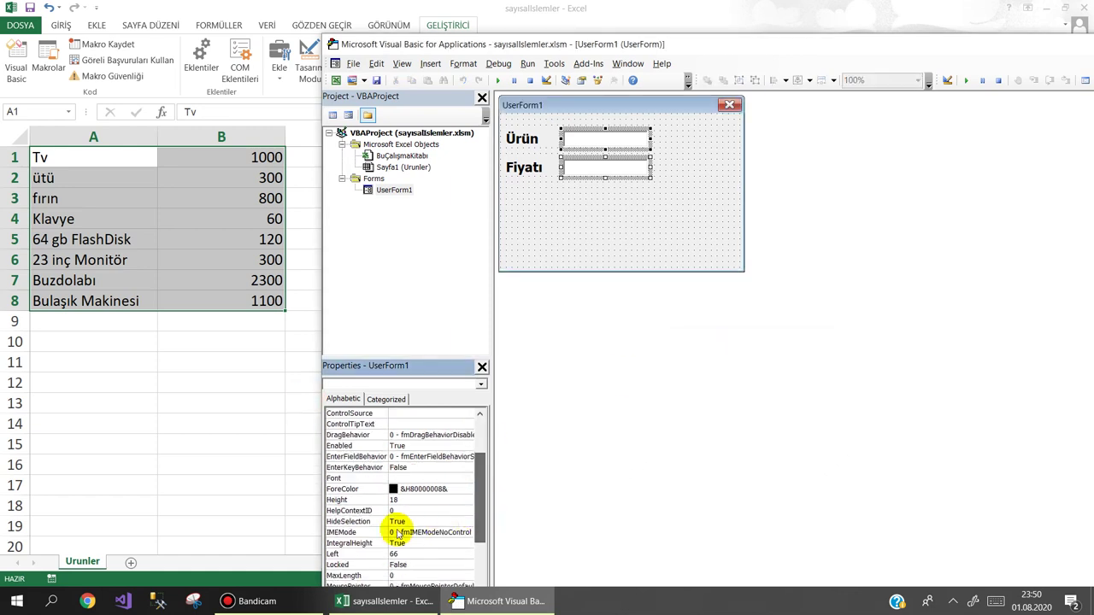
left_click(342, 500)
type("2")
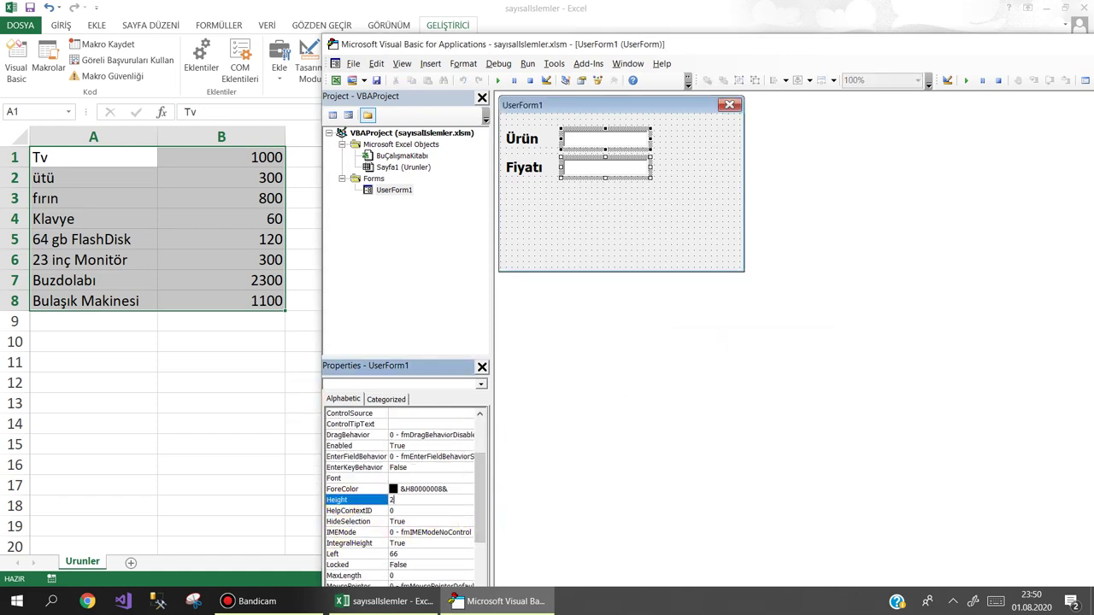
type("2")
key("Return")
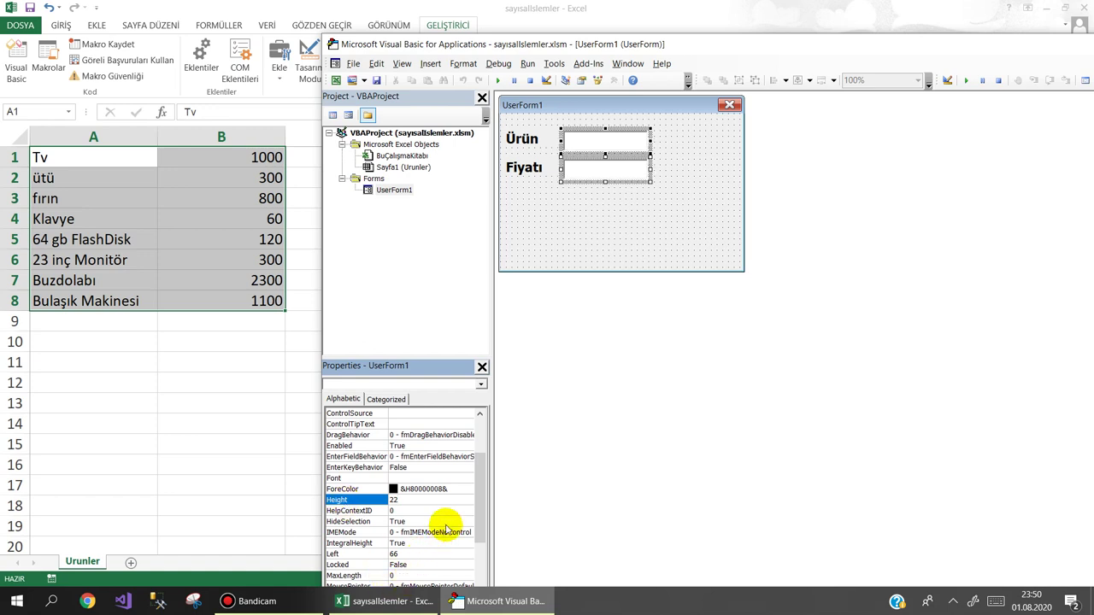
- Give both entry boxes a bold, 14-point Tahoma font
left_click_drag(483, 496, 484, 530)
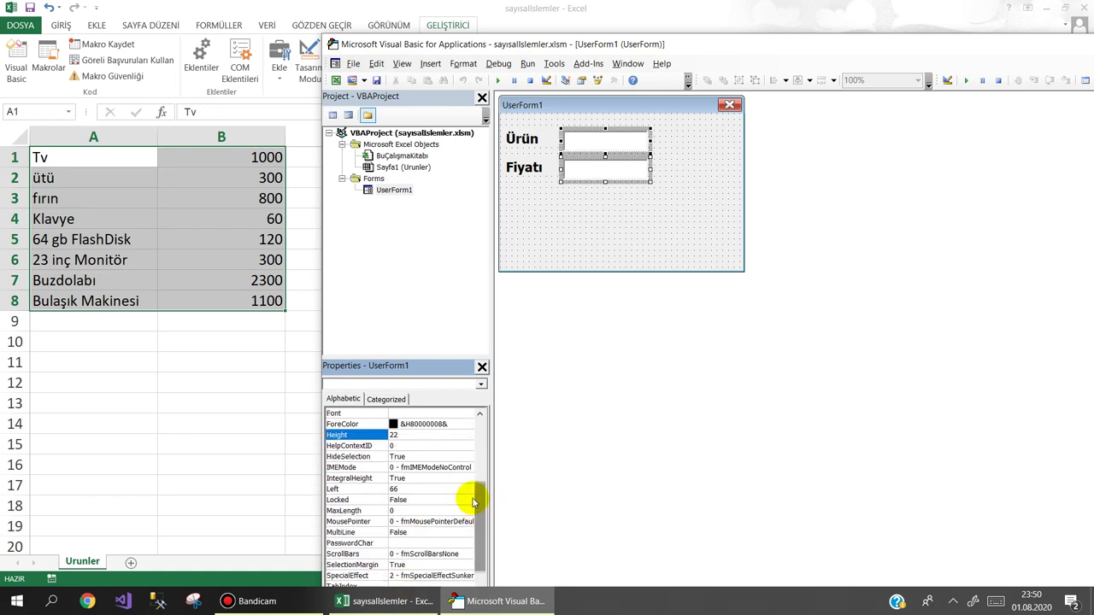
left_click(458, 413)
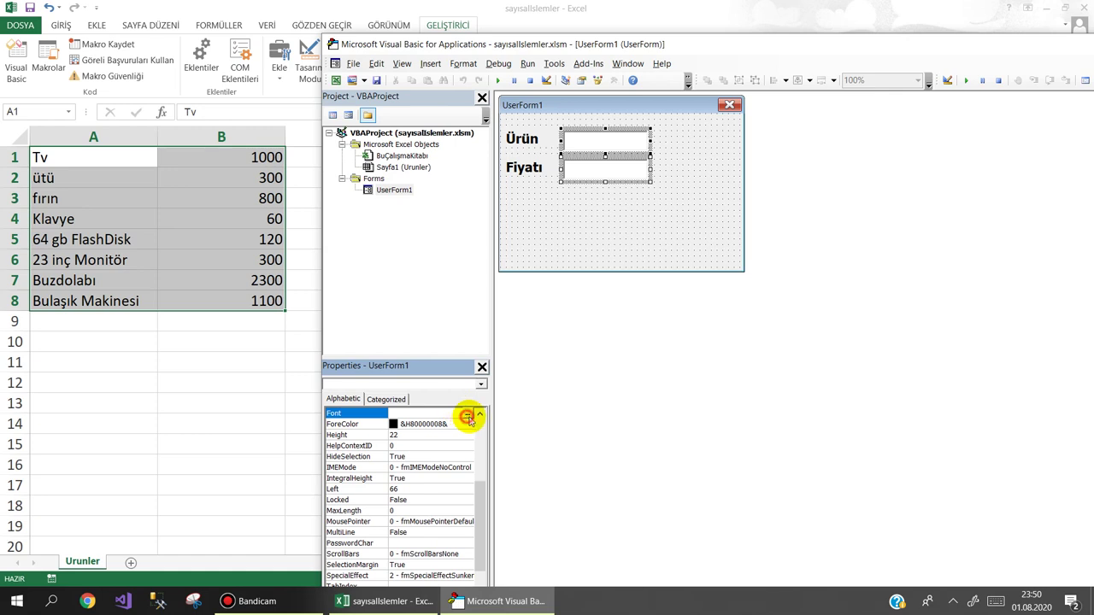
left_click(468, 413)
left_click(475, 183)
left_click(561, 208)
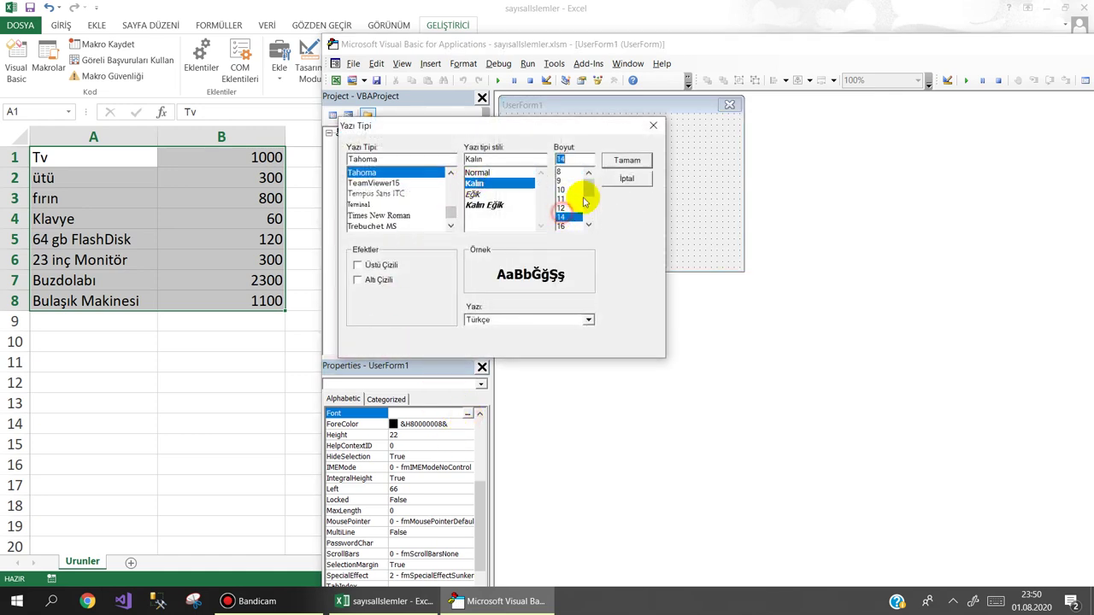
left_click(605, 162)
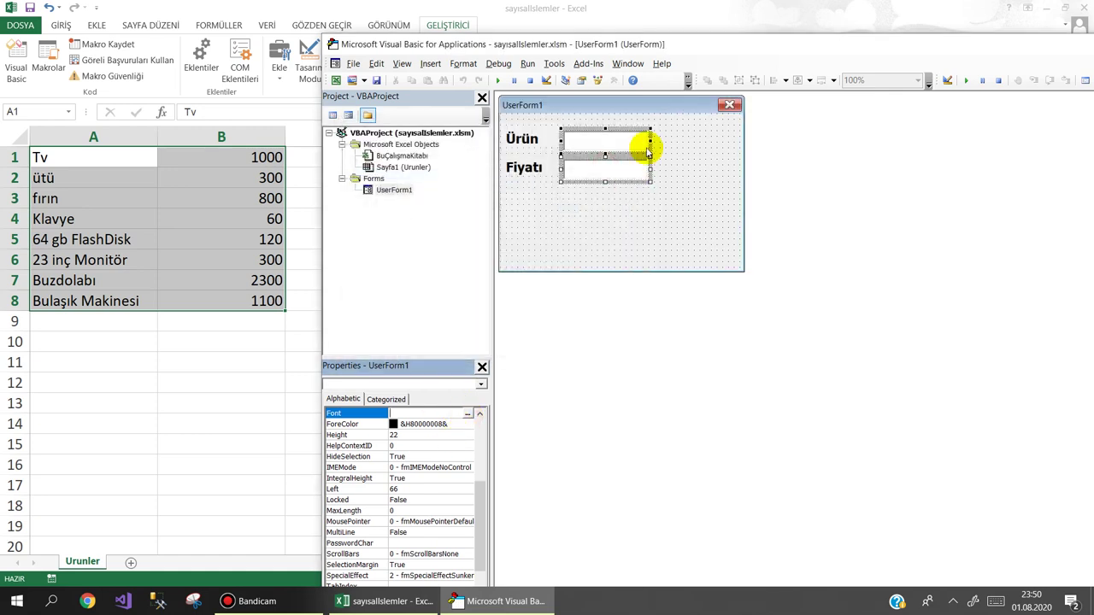
left_click(647, 141)
left_click(619, 208)
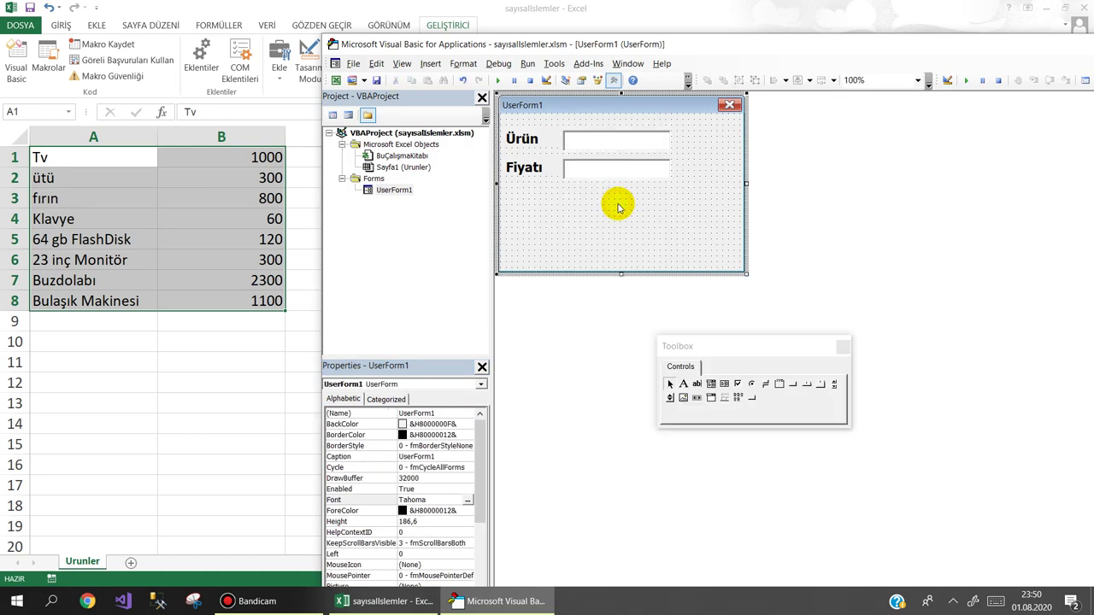
- Open TextBox1_Change for the Ürün box and write On Error Resume Next
double_click(606, 141)
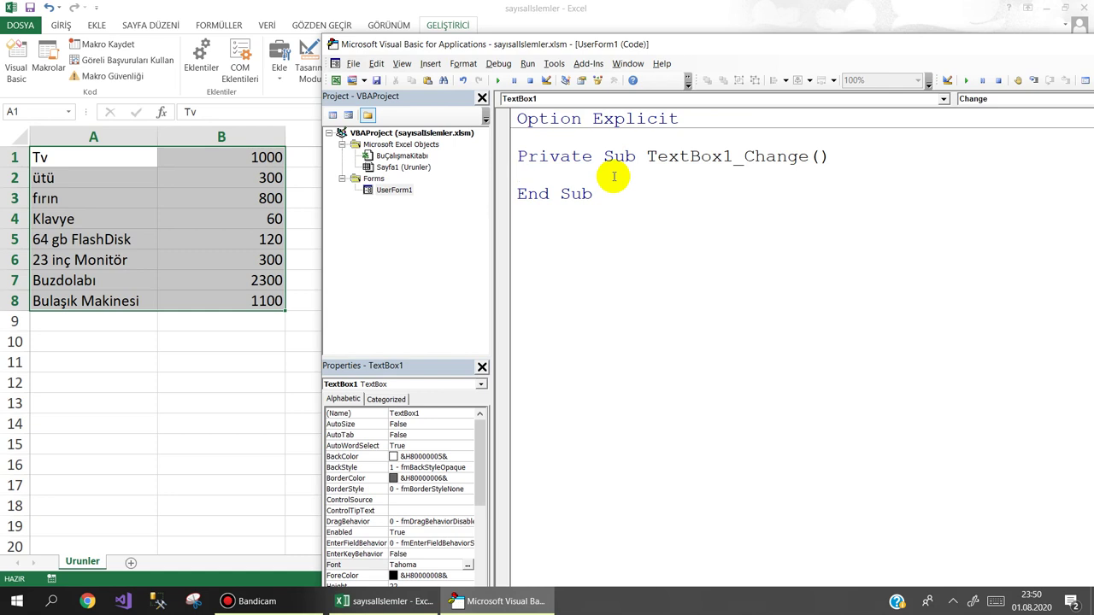
type("O")
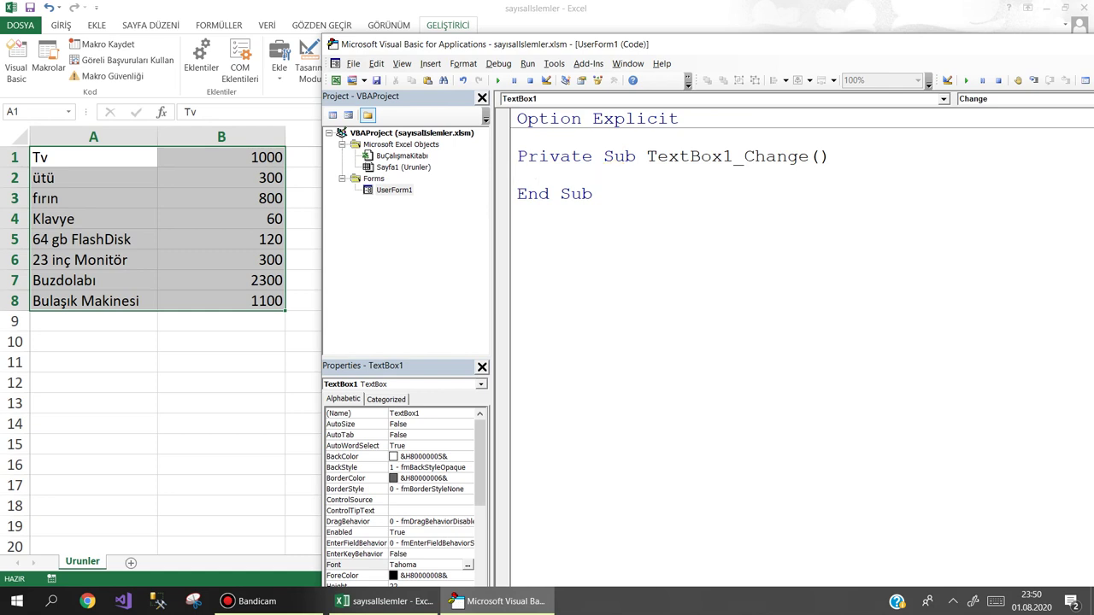
type("rror r")
type("esum")
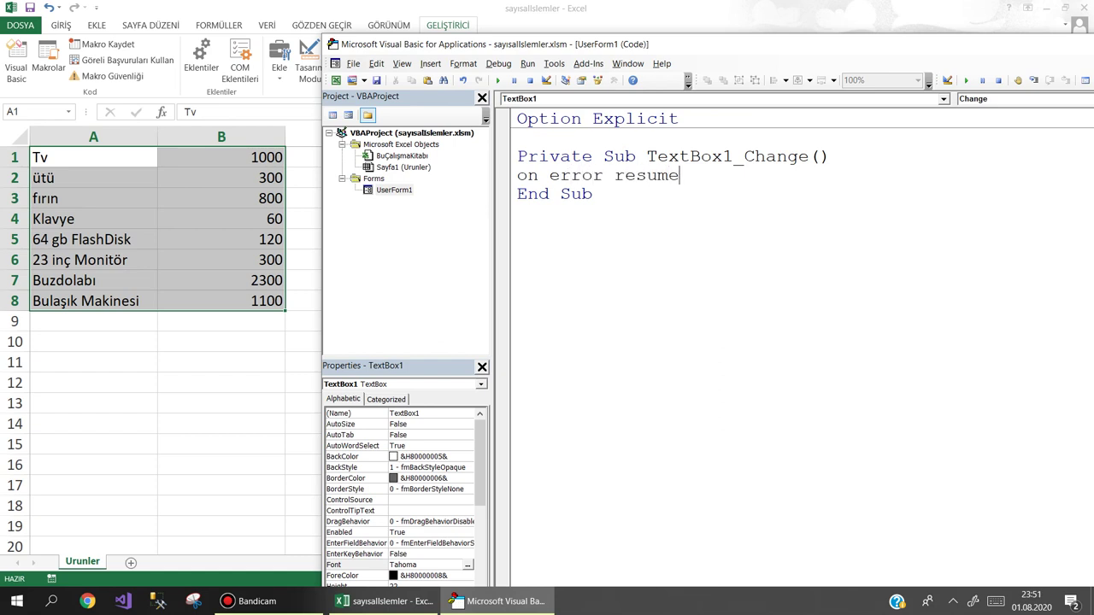
type(" ex")
key("Return")
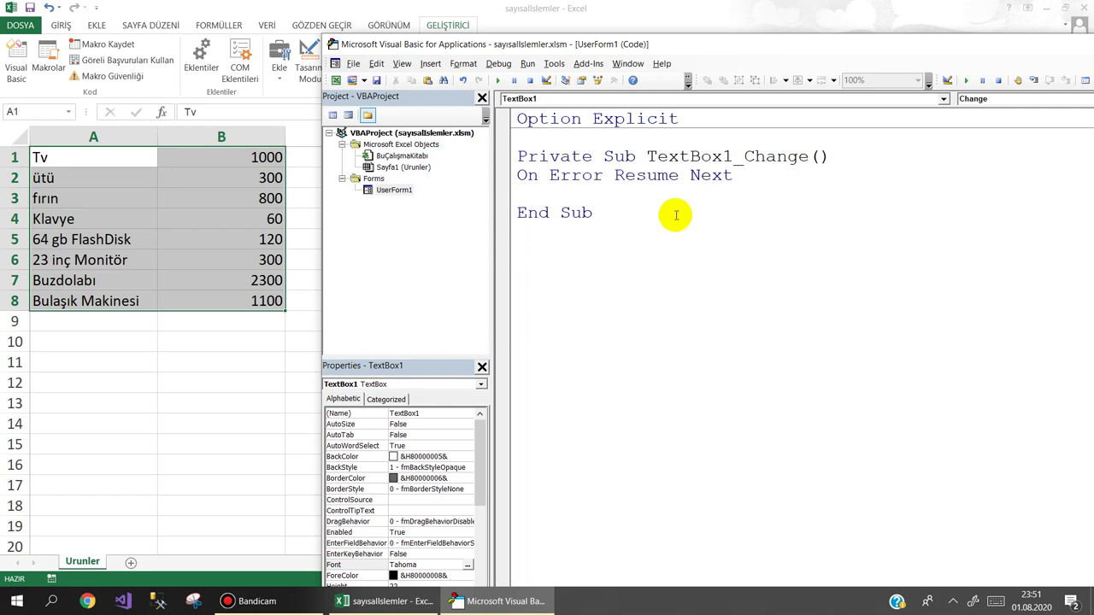
- Rename the Ürün entry box to txtUrun in the Properties window
double_click(394, 189)
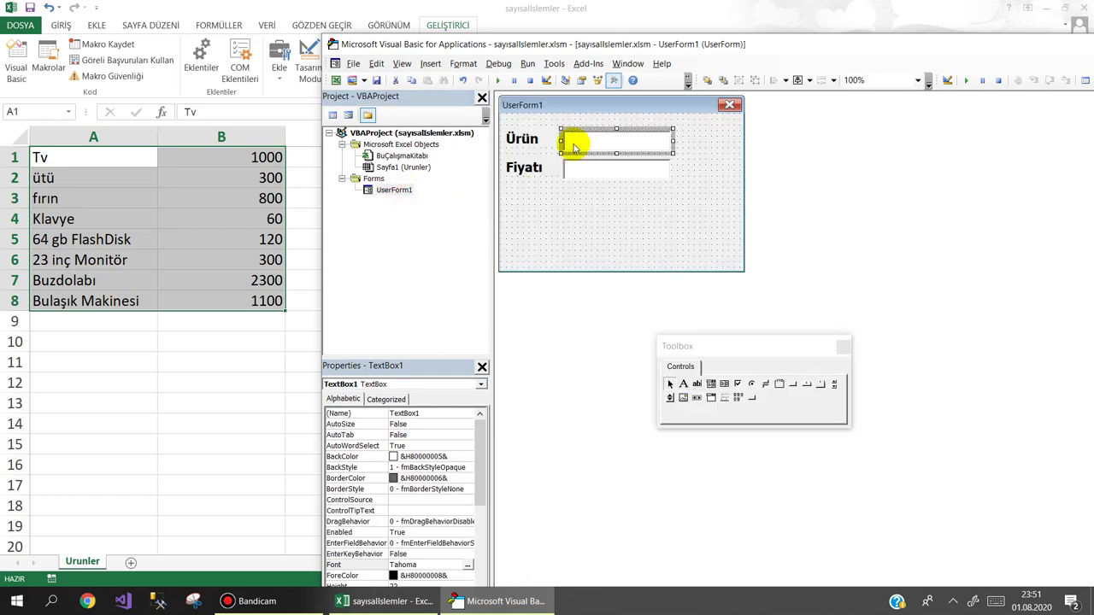
left_click(578, 171)
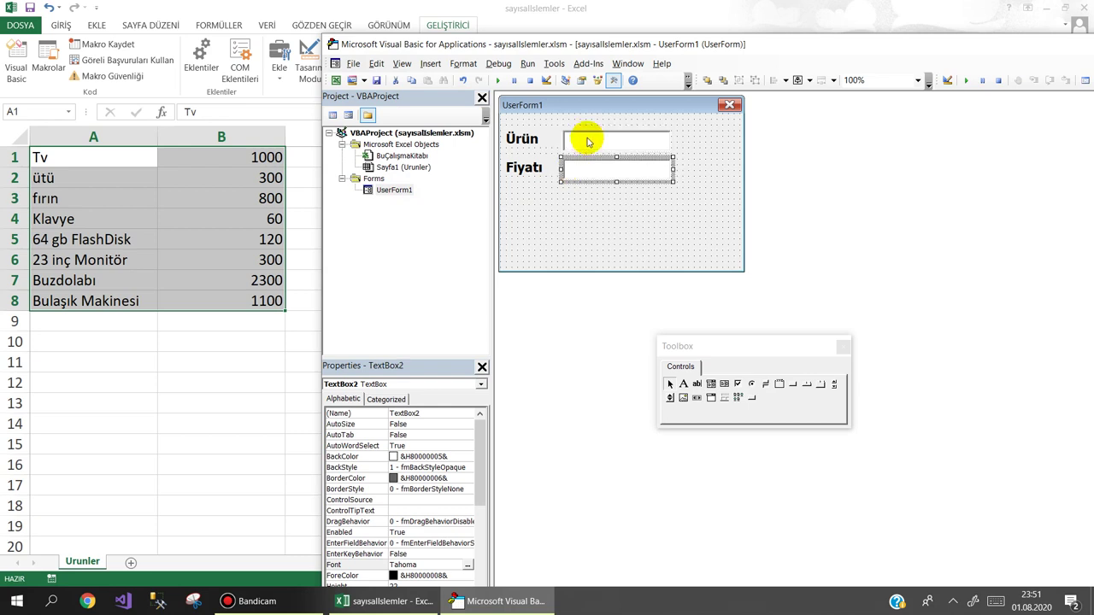
left_click(588, 141)
left_click(377, 416)
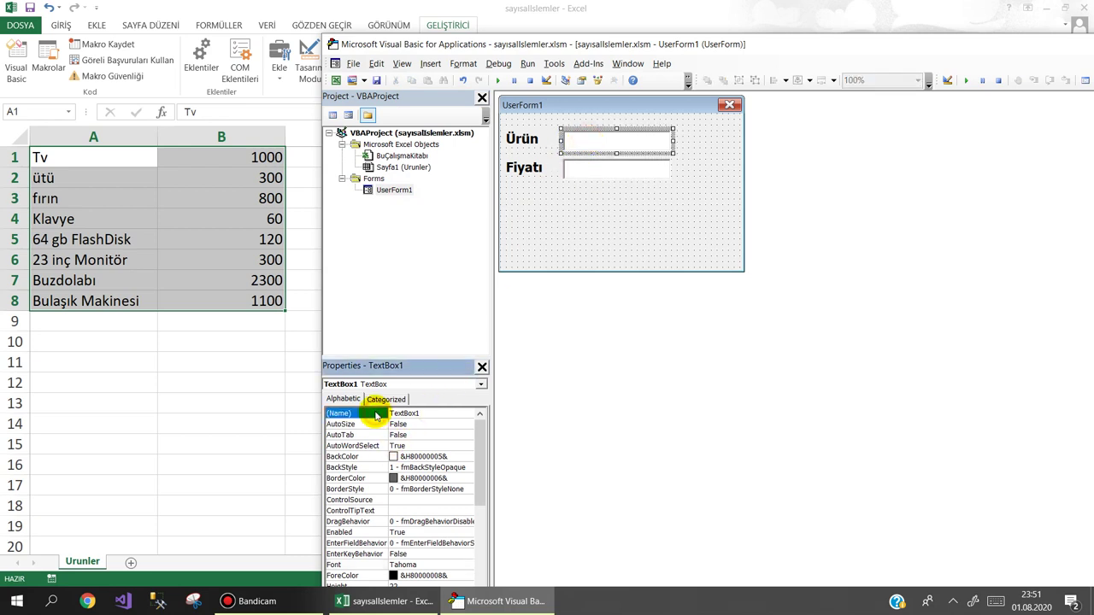
type("txtUrun")
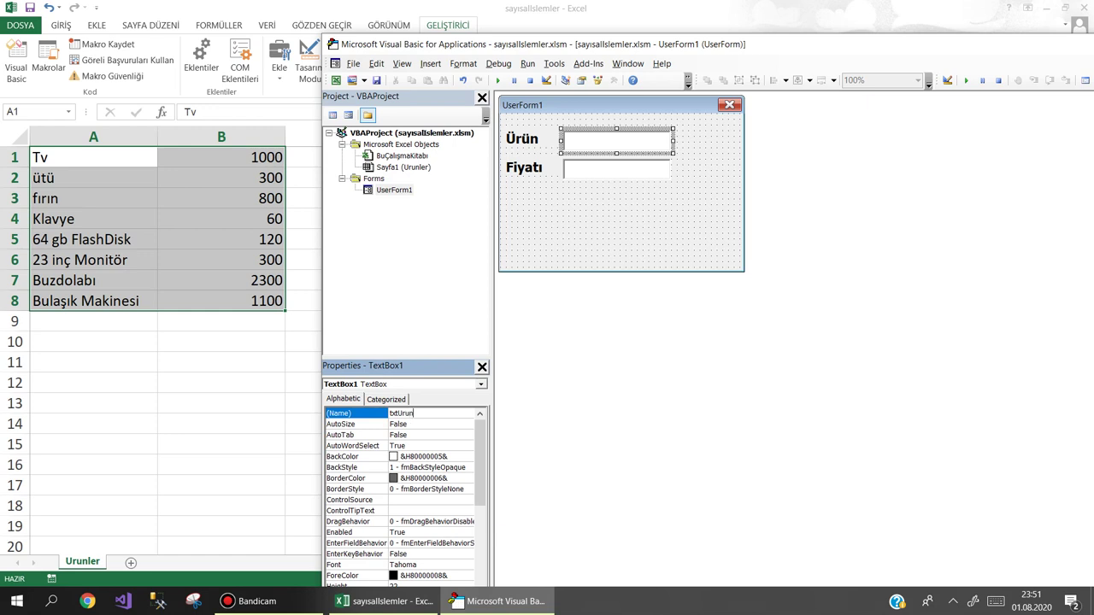
left_click(376, 415)
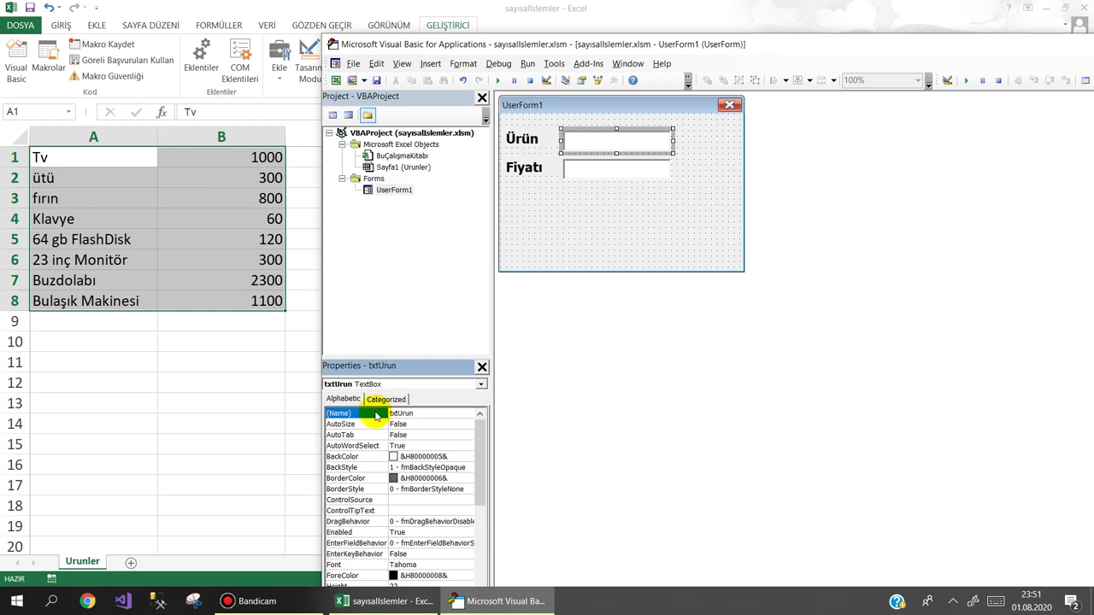
- Rename the Fiyatı box to txtFiyat and create the txtUrun_Change procedure
left_click(570, 170)
left_click(374, 417)
type("txtFiya")
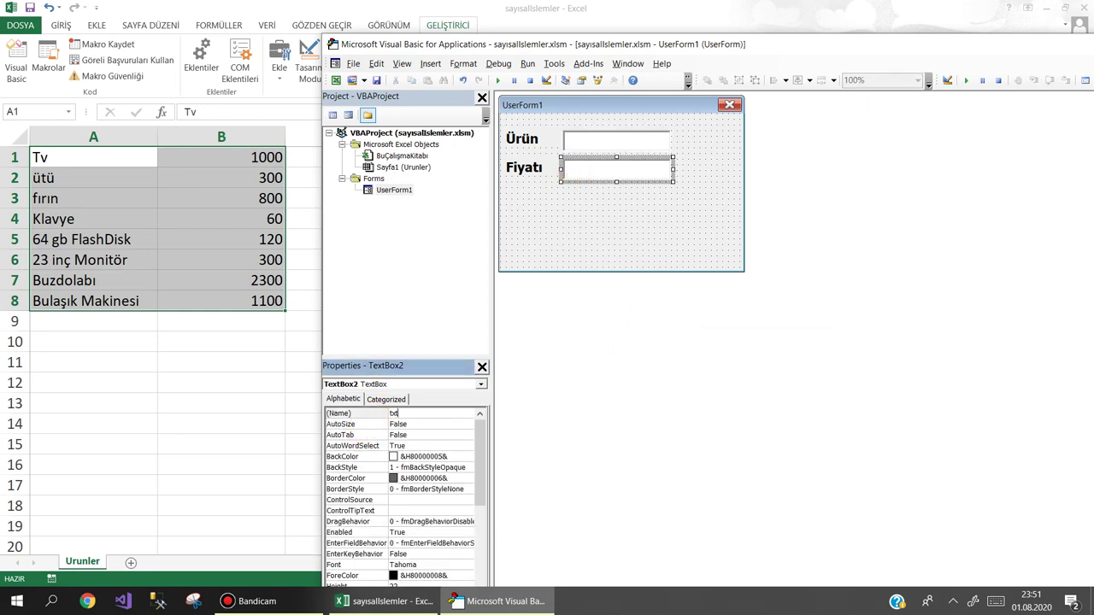
type("t")
left_click(376, 418)
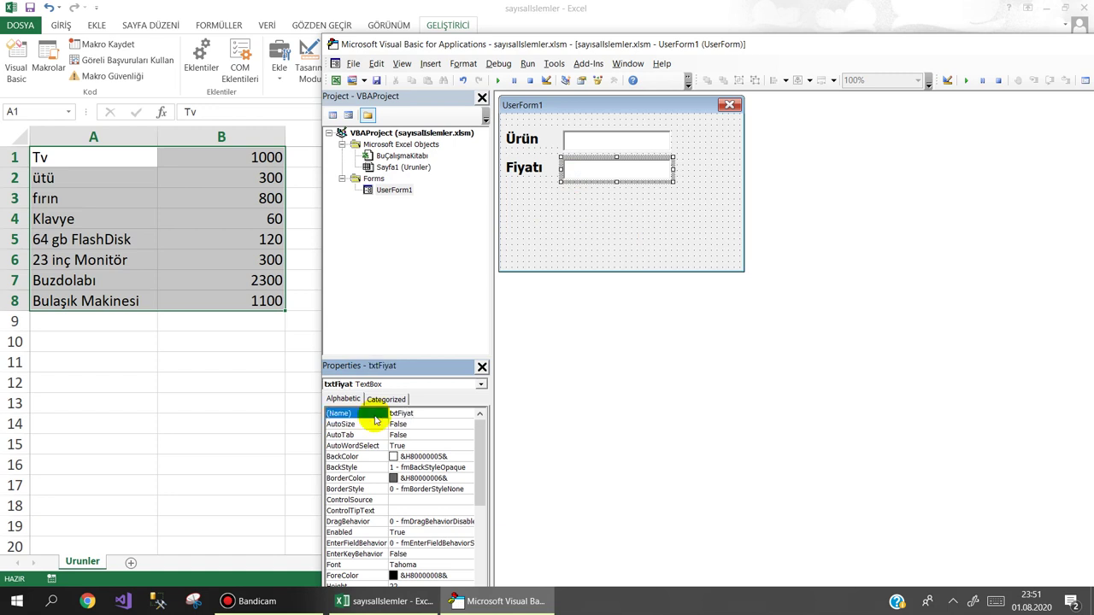
double_click(570, 143)
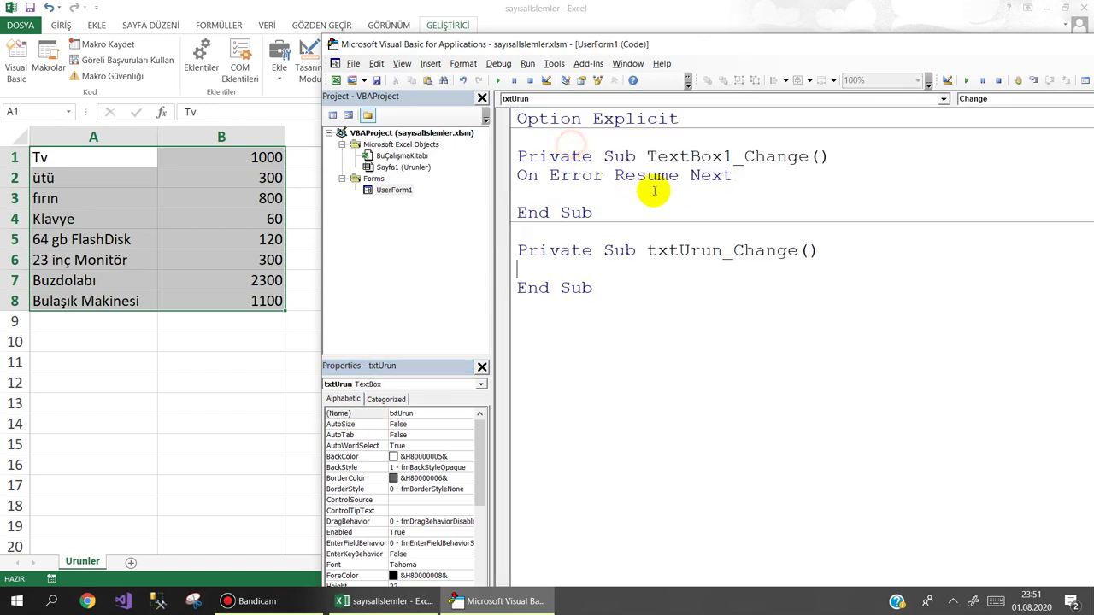
- Move On Error Resume Next into txtUrun_Change and start a new line below it
mouse_move(749, 170)
left_mouse_down()
mouse_move(517, 175)
mouse_move(542, 269)
left_mouse_up()
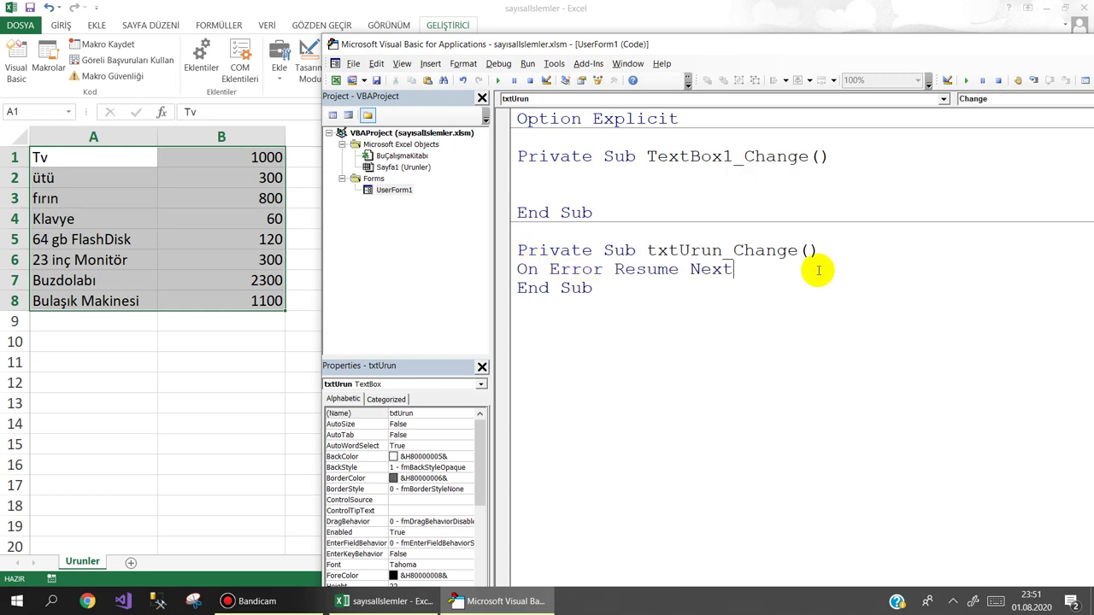
key("Return")
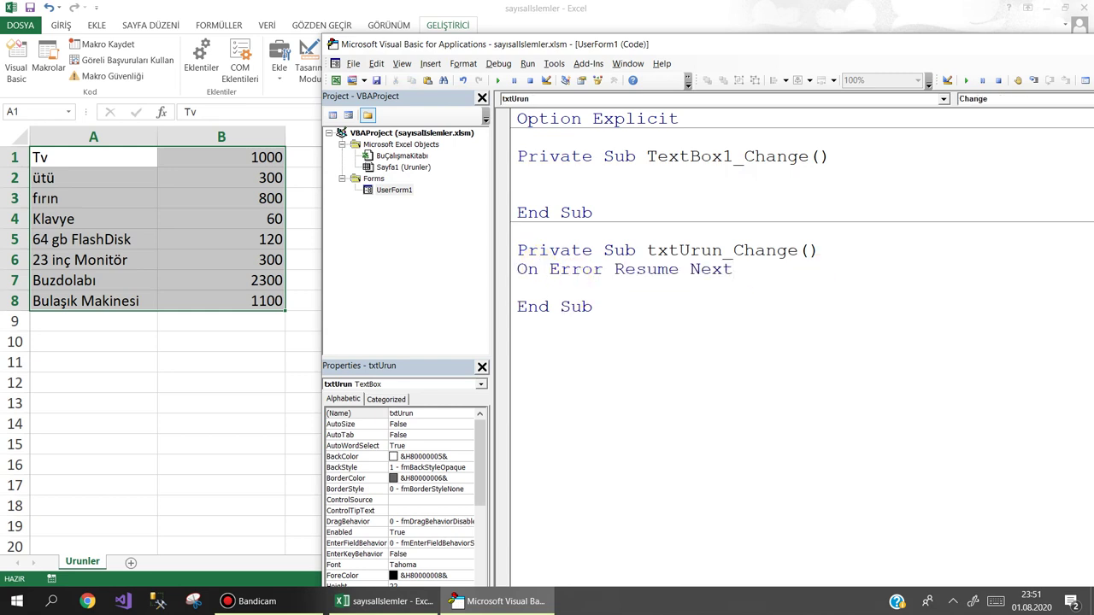
type("fiyat")
key("BackSpace")
key("BackSpace")
key("BackSpace")
- Write txtFiyat.Value=Application.WorksheetFunction.VLookup with autocomplete and maximize the code window
type("txt")
key("ctrl+space")
type(".")
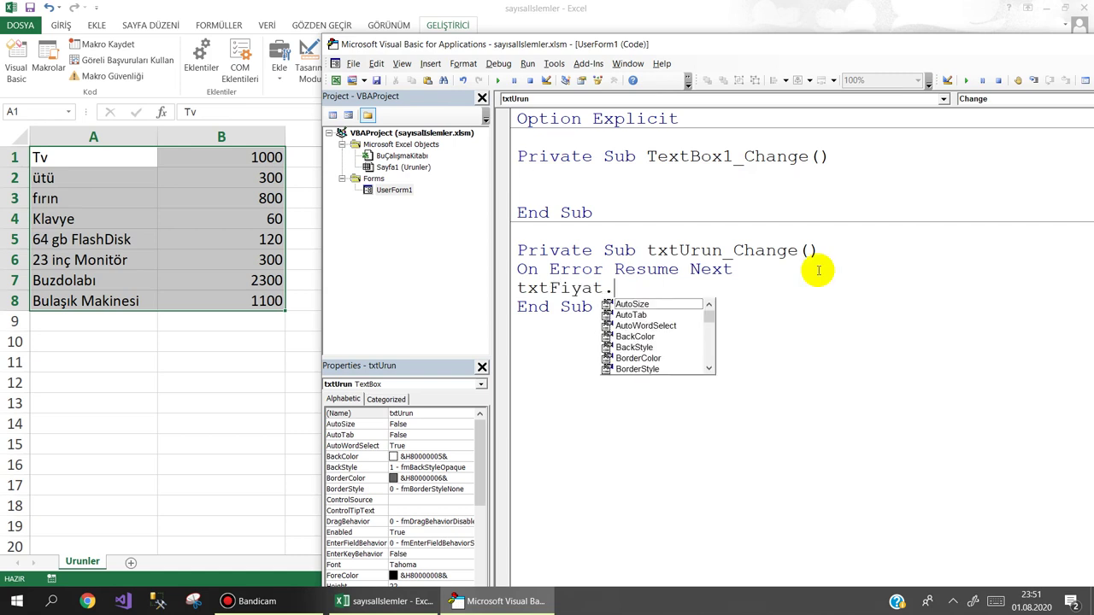
type("v=")
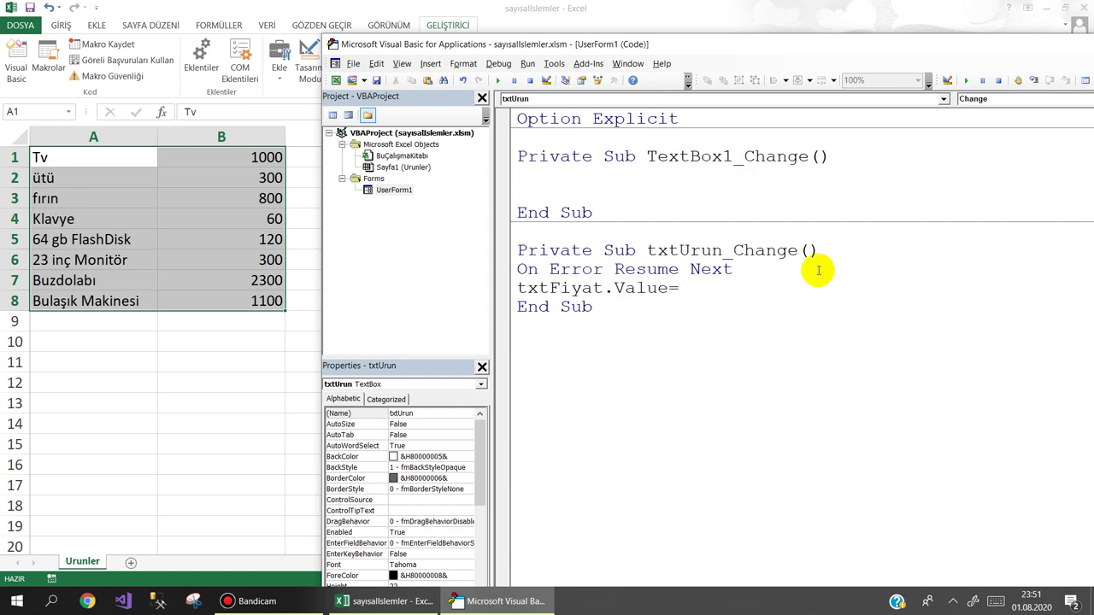
type("appl")
key("ctrl+space")
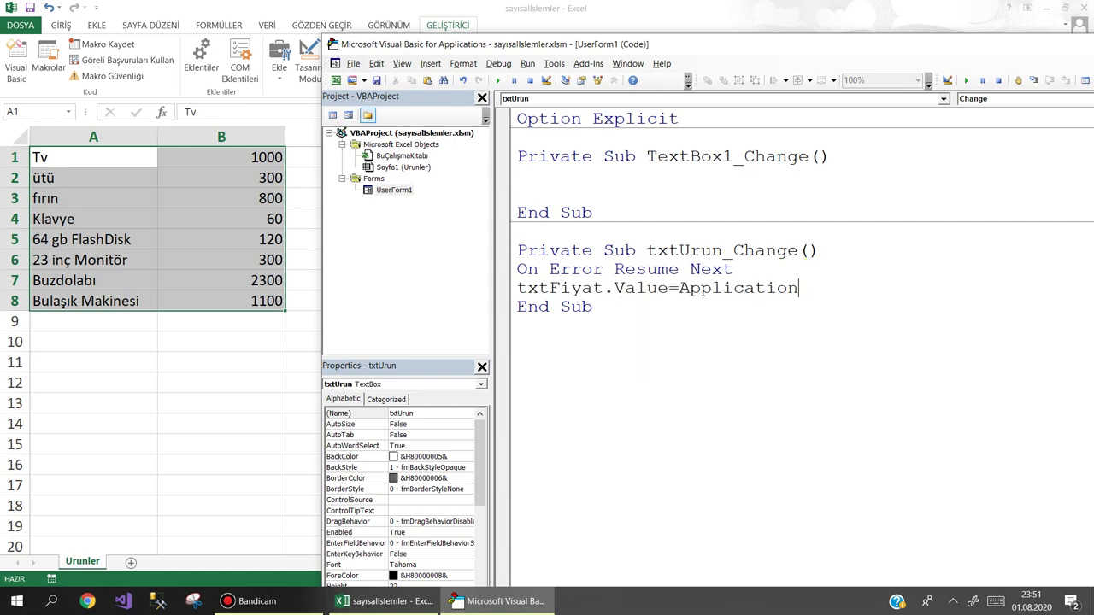
type(".wo")
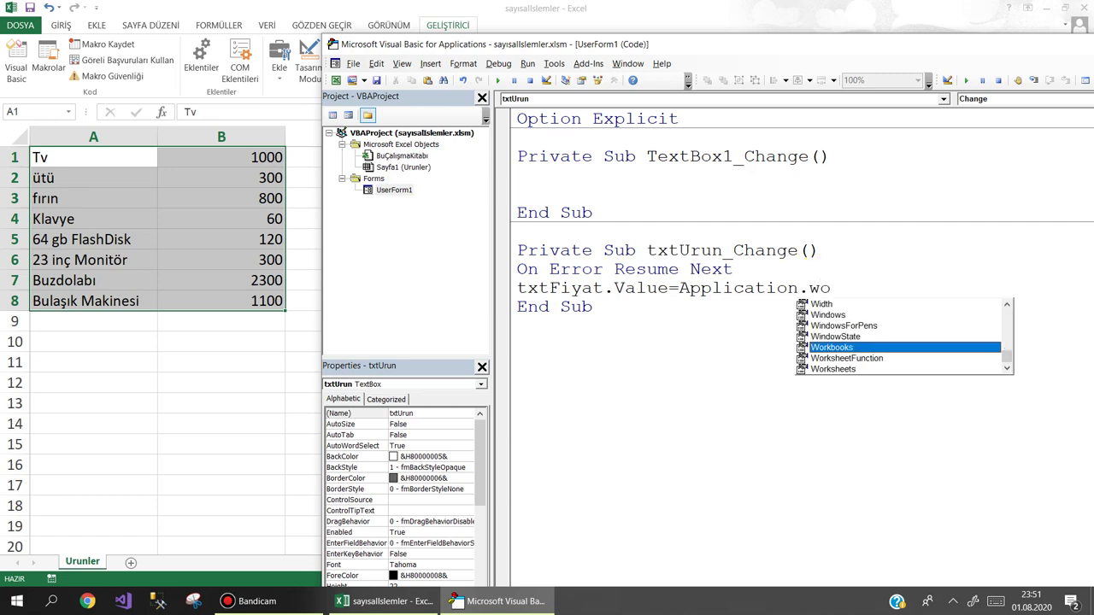
key("Down")
type(".vl")
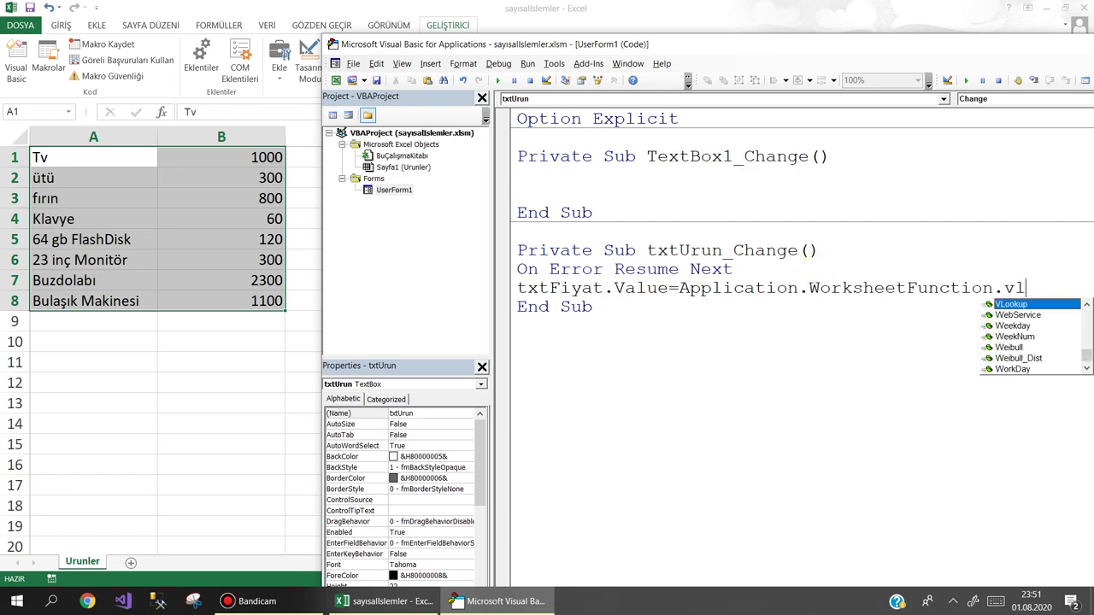
key("Tab")
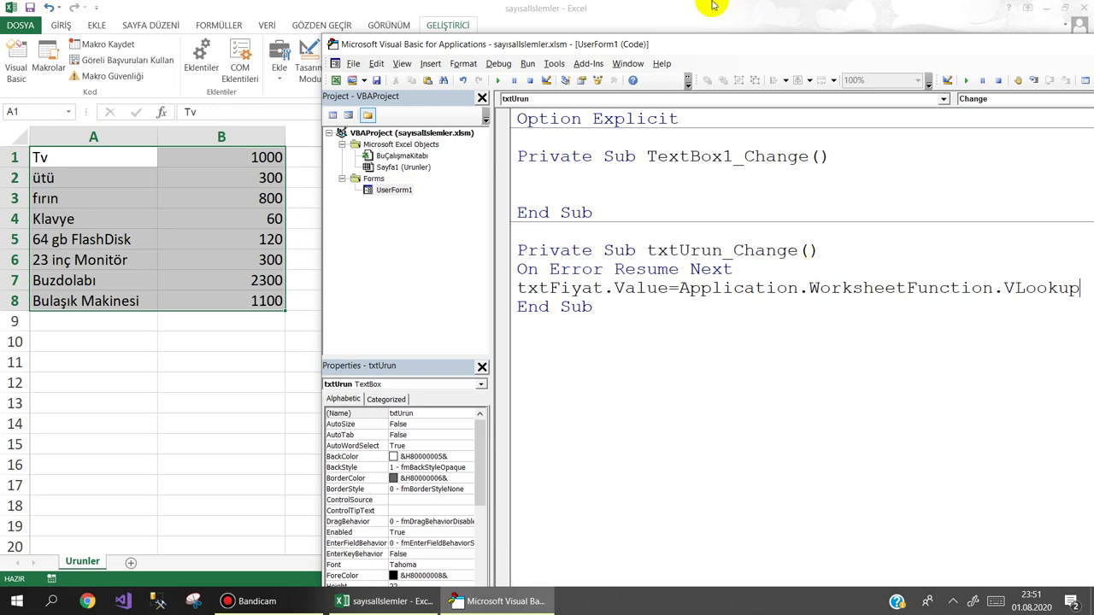
double_click(728, 44)
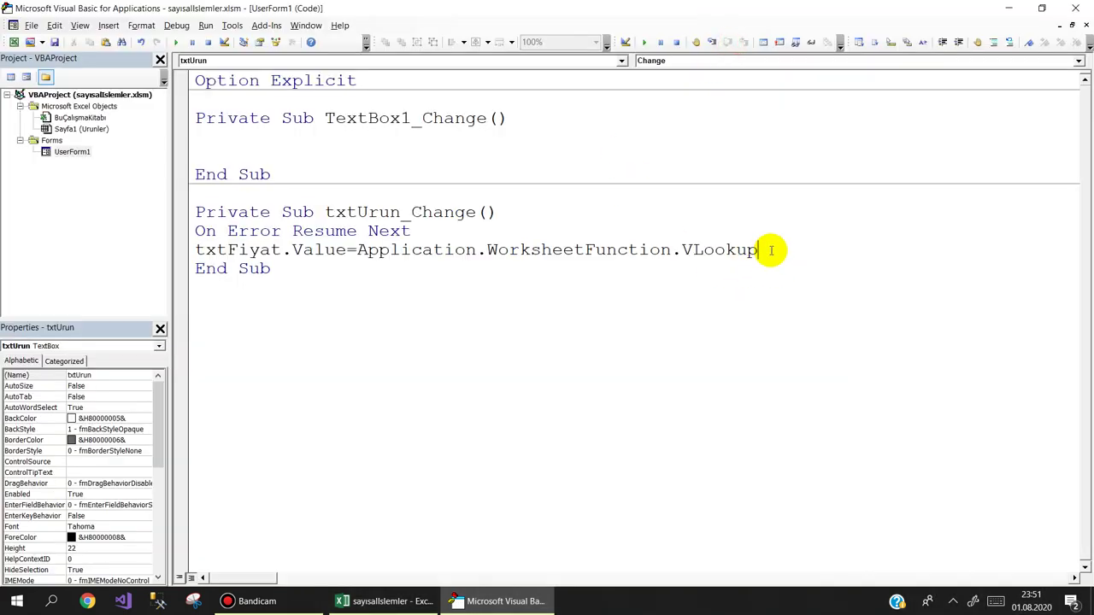
- Add the VLookup arguments (txtUrun.Value,Sheets("Urunler").range( and switch to the Excel sheet
type("(")
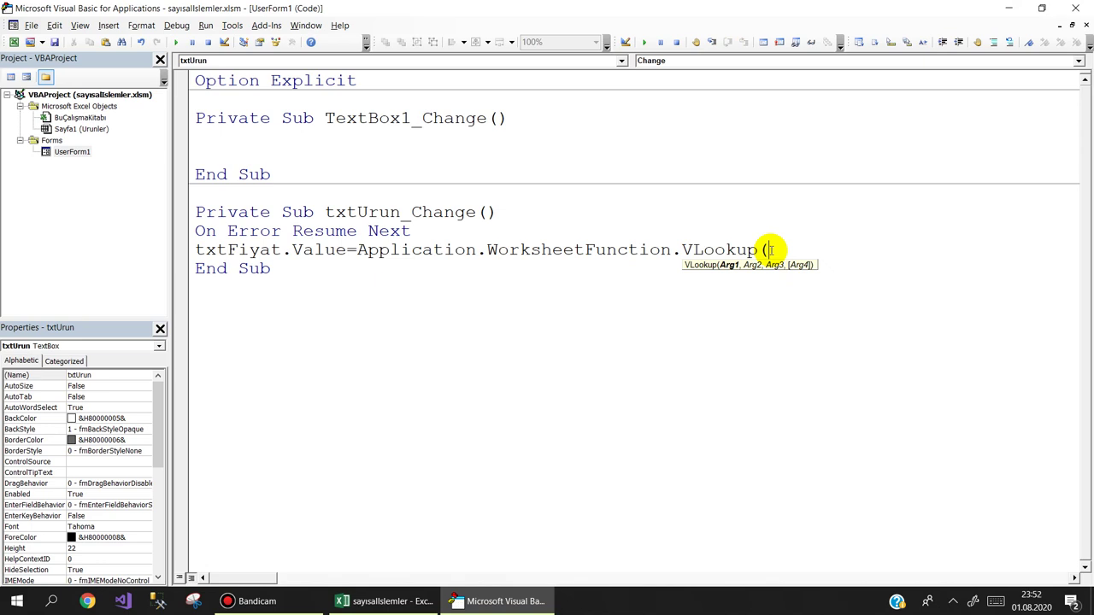
type("txtu")
key("ctrl+space")
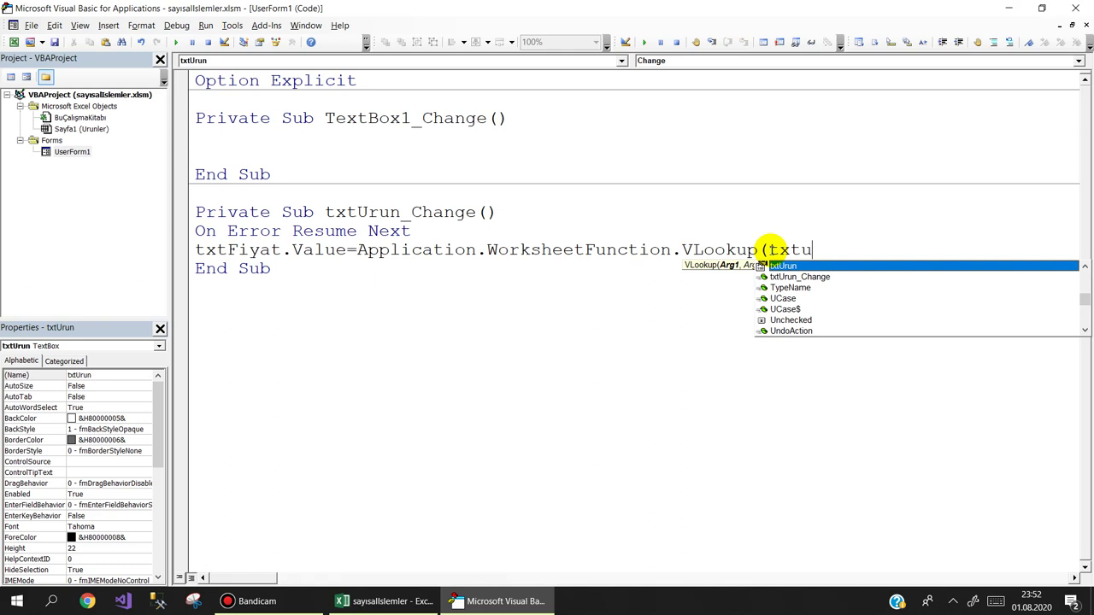
type(".v")
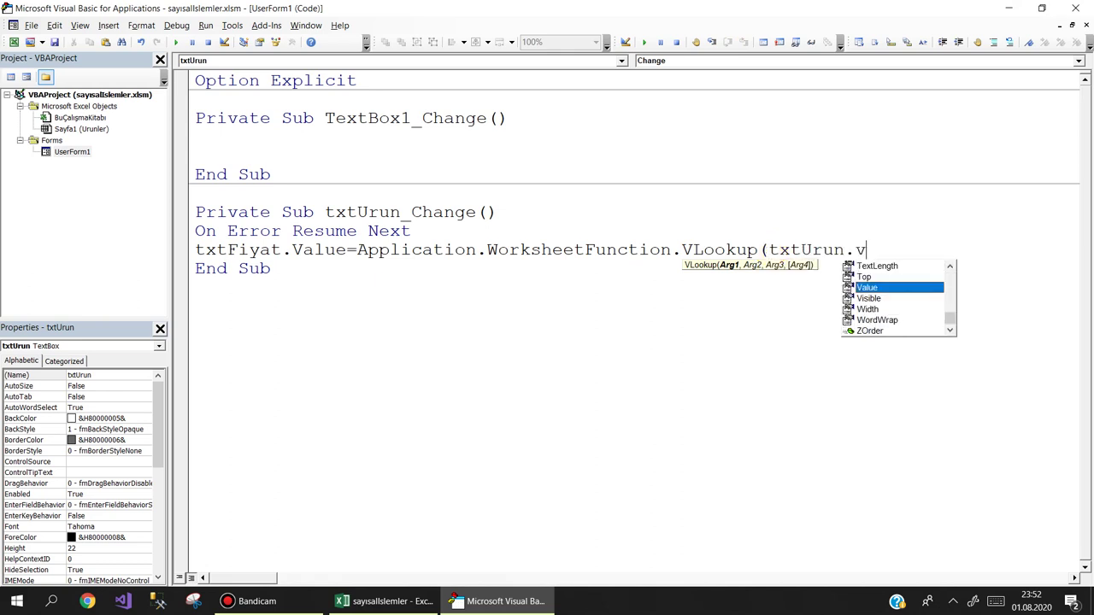
type(",")
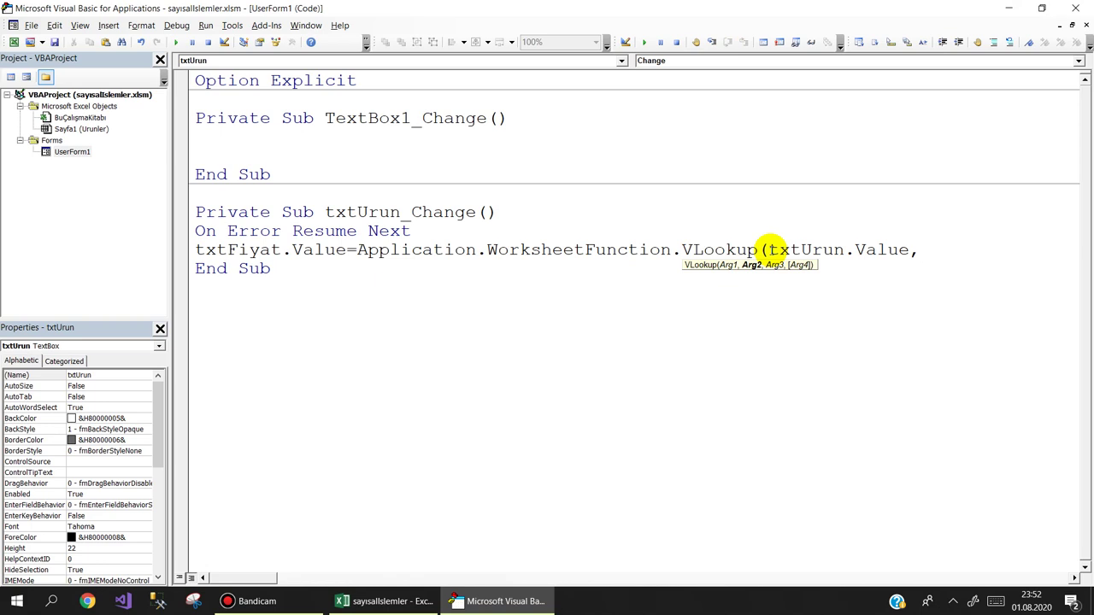
type("she")
key("ctrl+space")
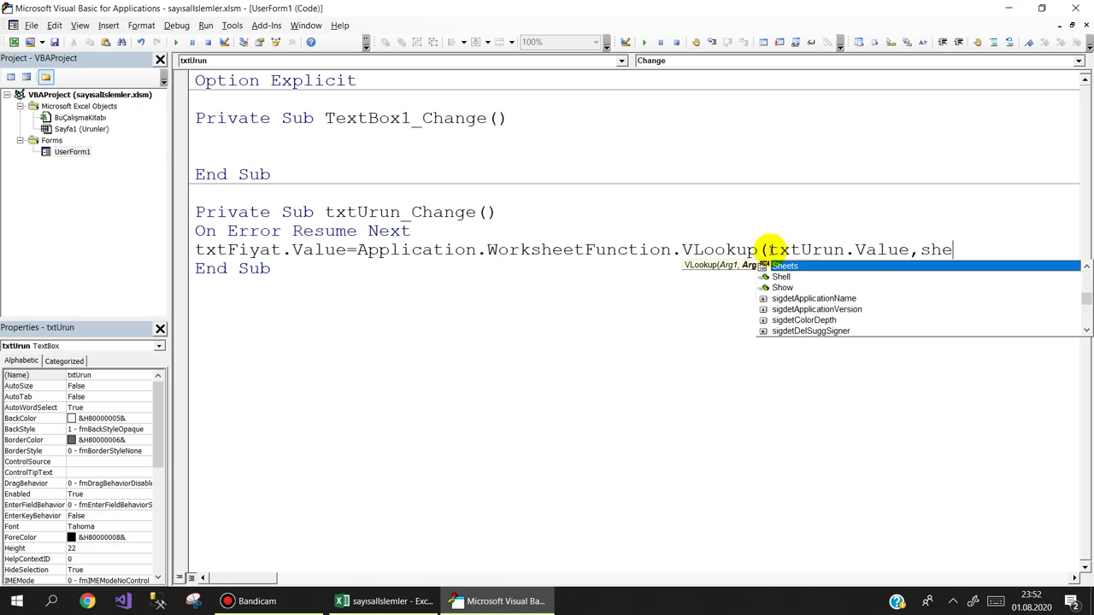
type("(\"")
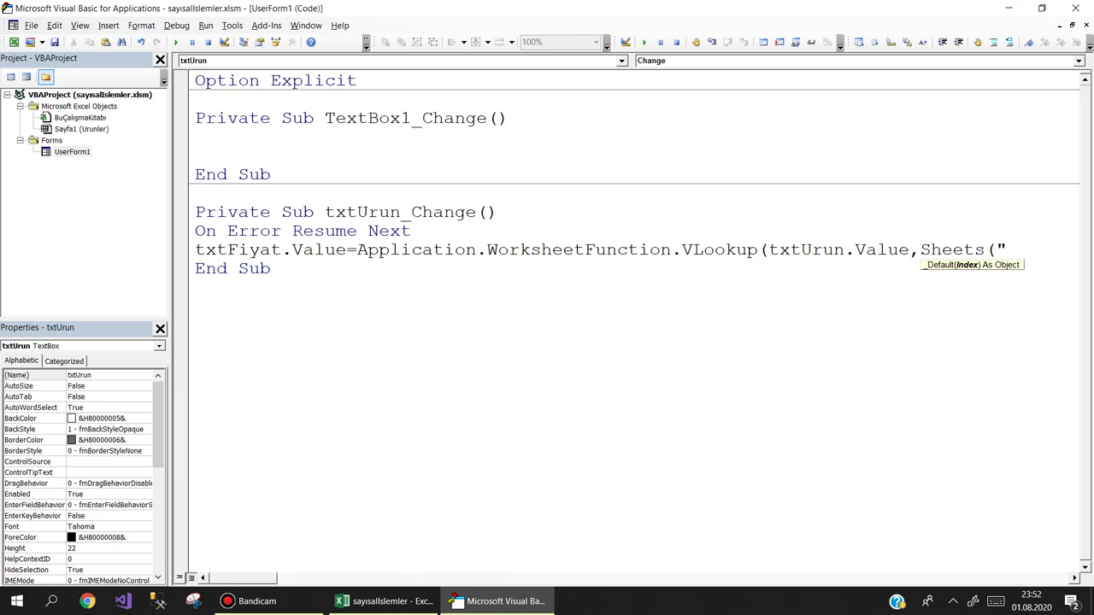
type("r\"")
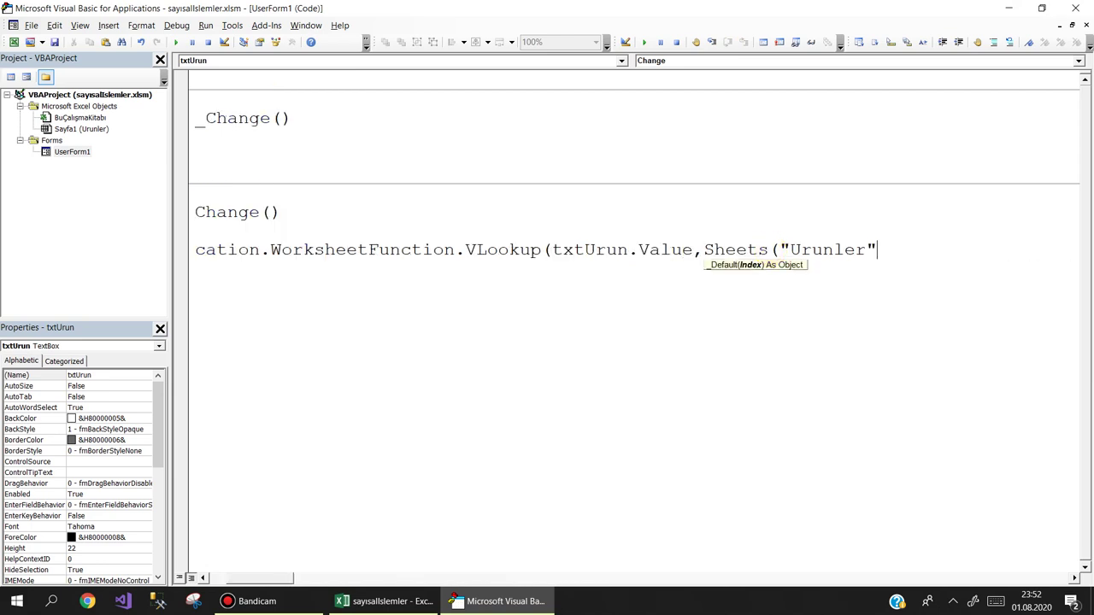
type(").")
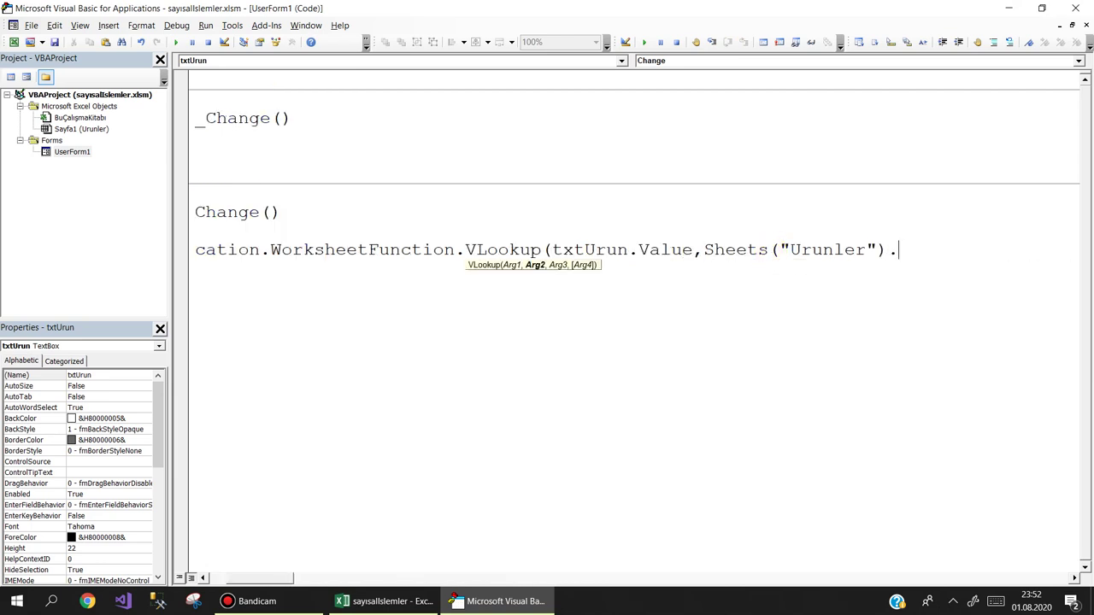
type("(")
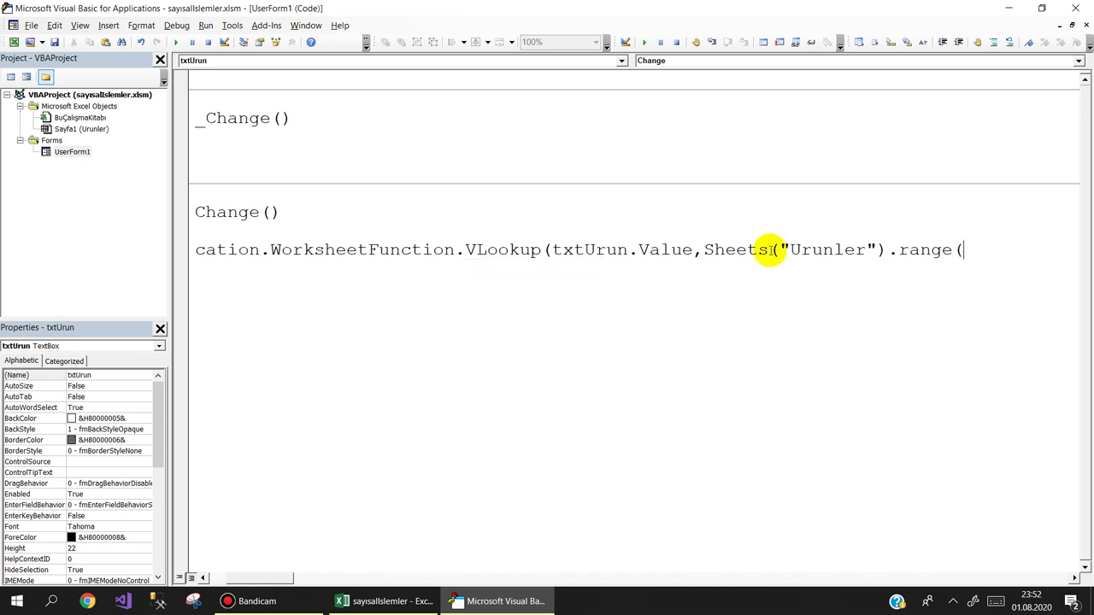
left_click(385, 601)
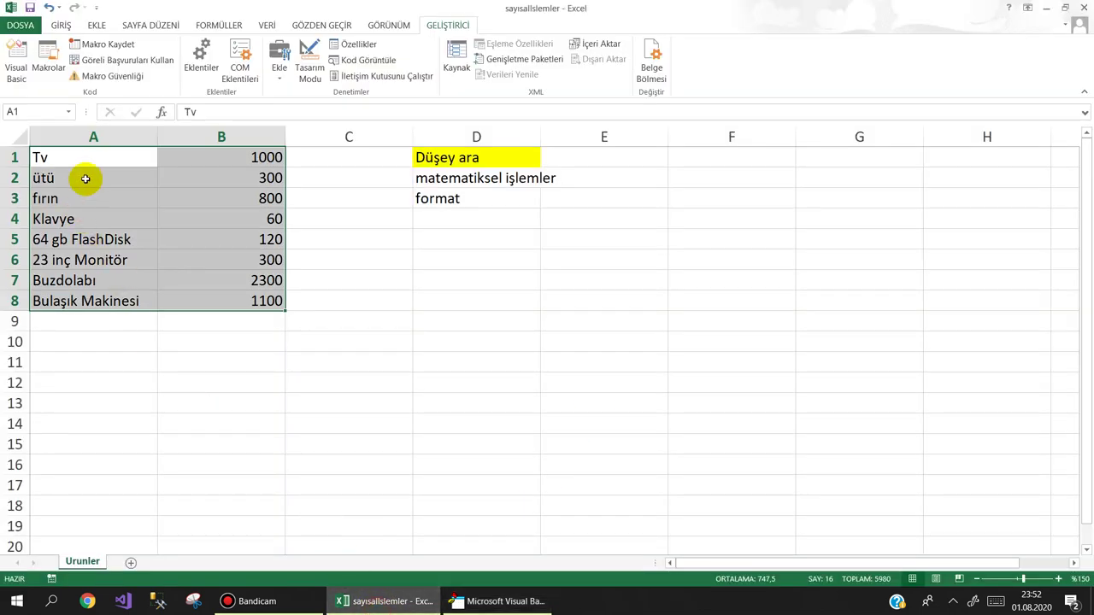
- Check the price table down to B8 and close the range as "A1:B1000")
left_click(76, 154)
left_click(250, 299)
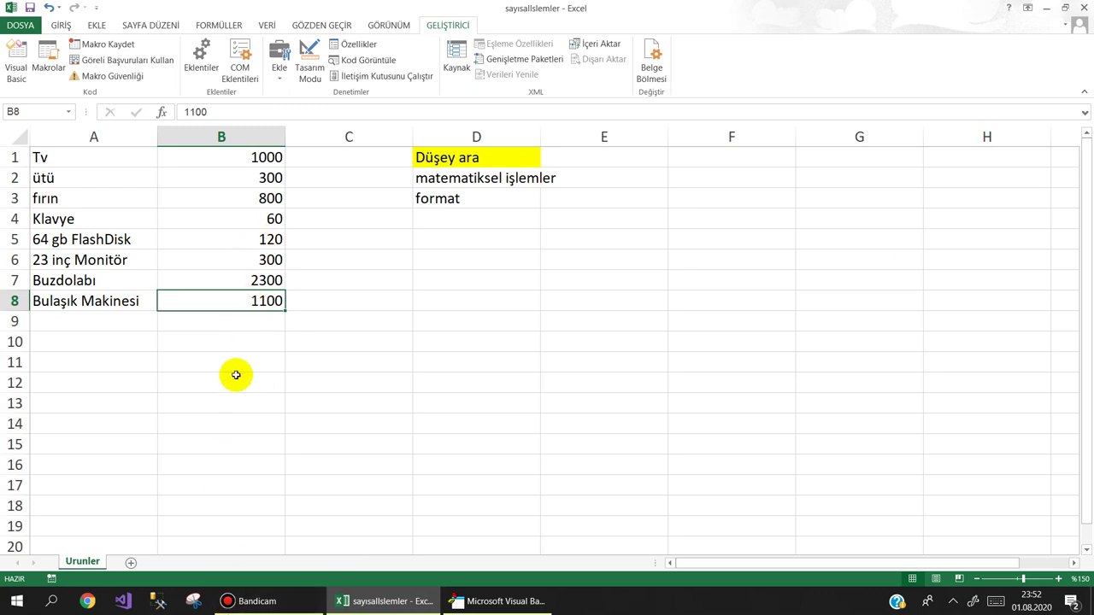
left_click(479, 601)
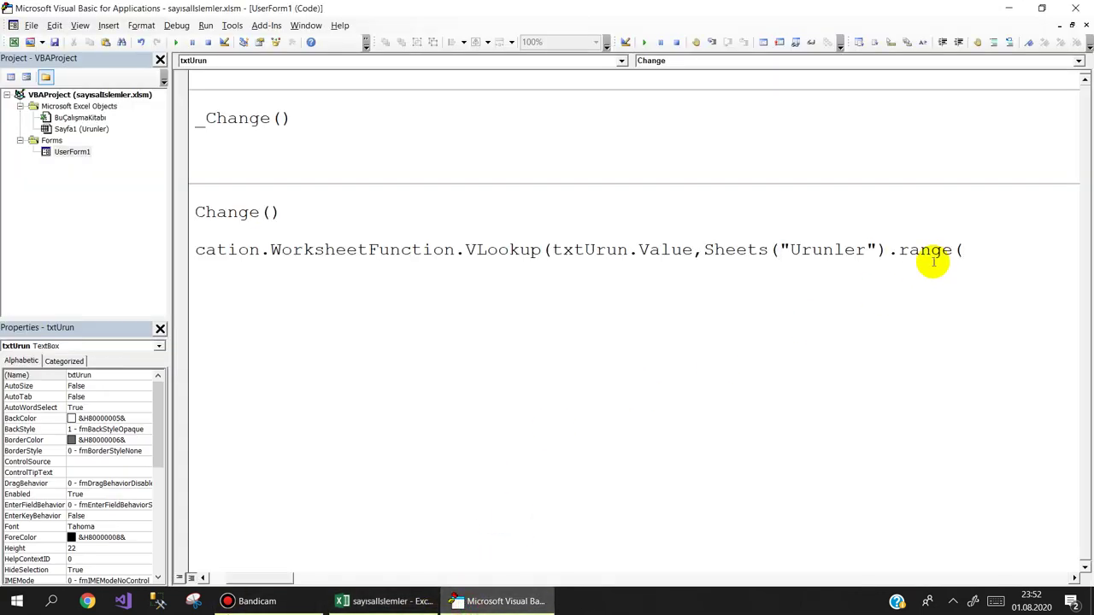
type("\"A1:B1000")
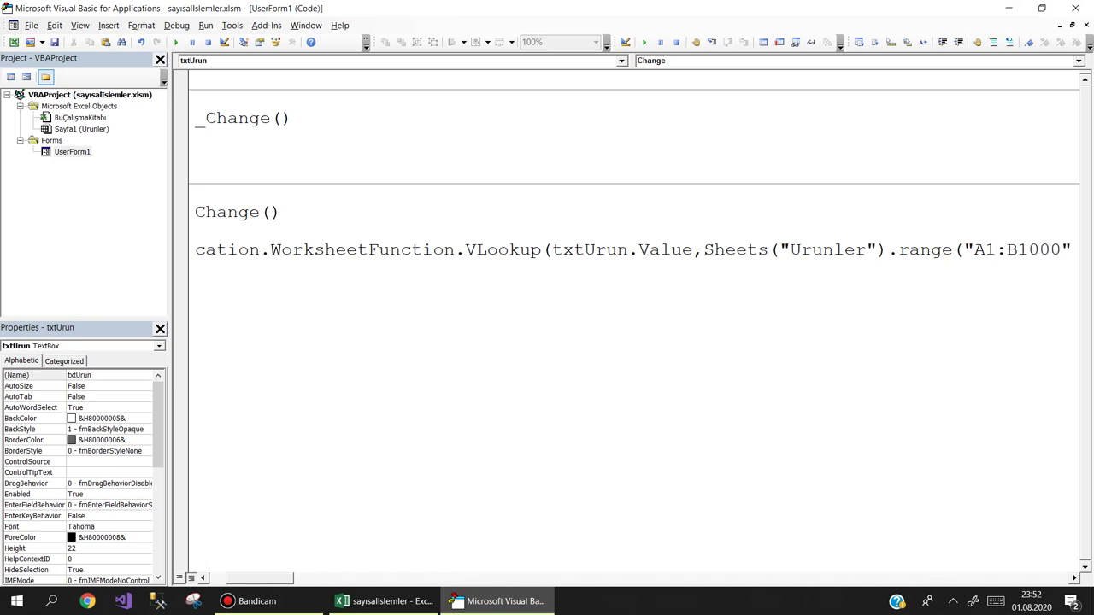
type("),")
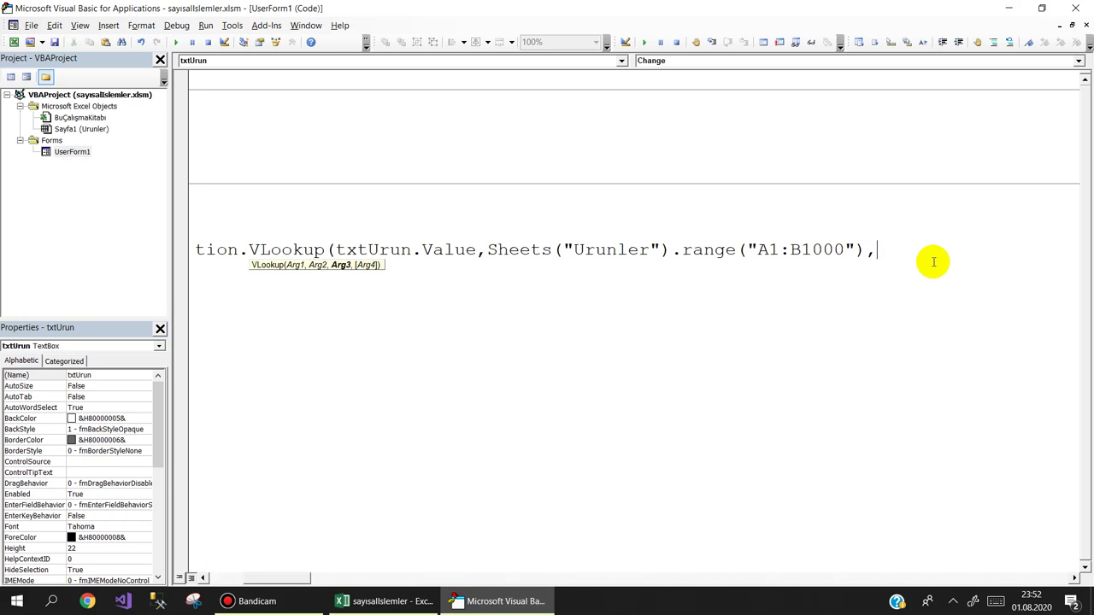
- Review product column A and price column B, then add column index 2 and exact match 0
left_click(503, 605)
left_click(111, 135)
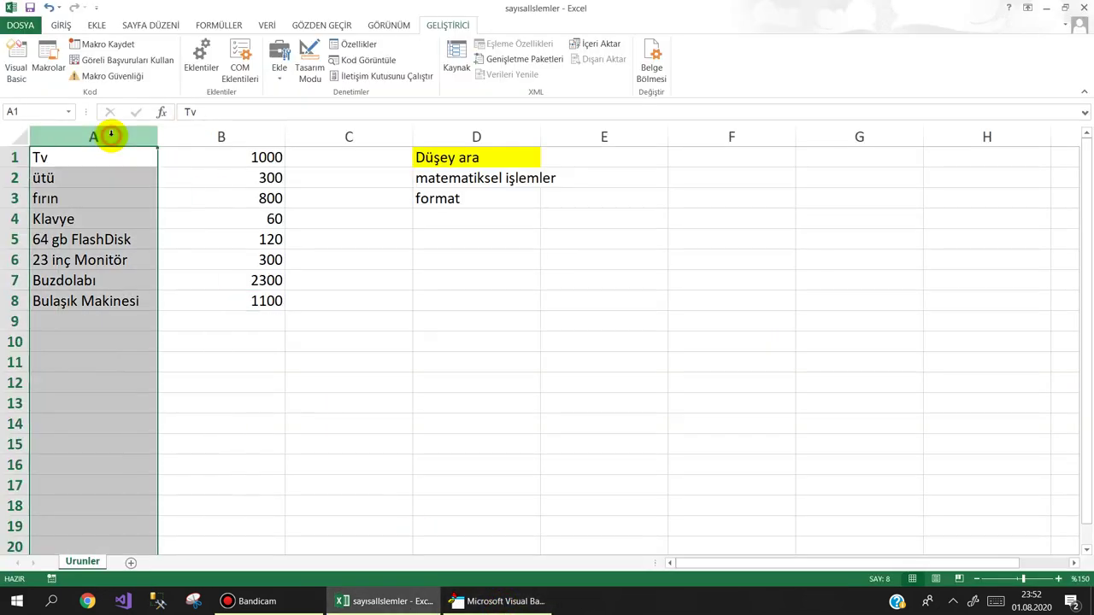
left_click(197, 135)
left_click(505, 601)
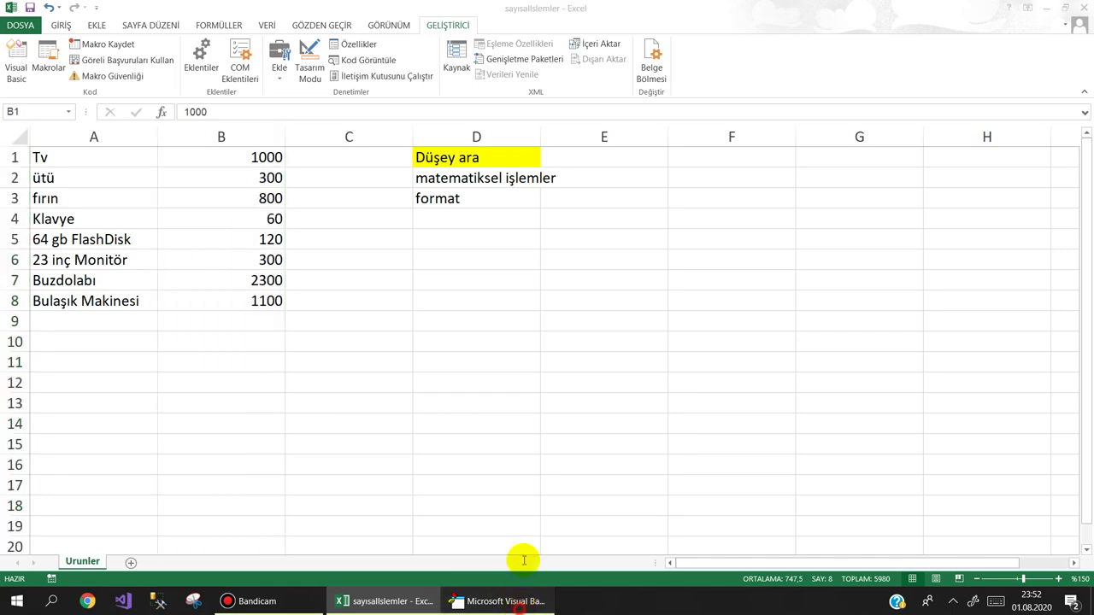
type("1:B1000\"),2")
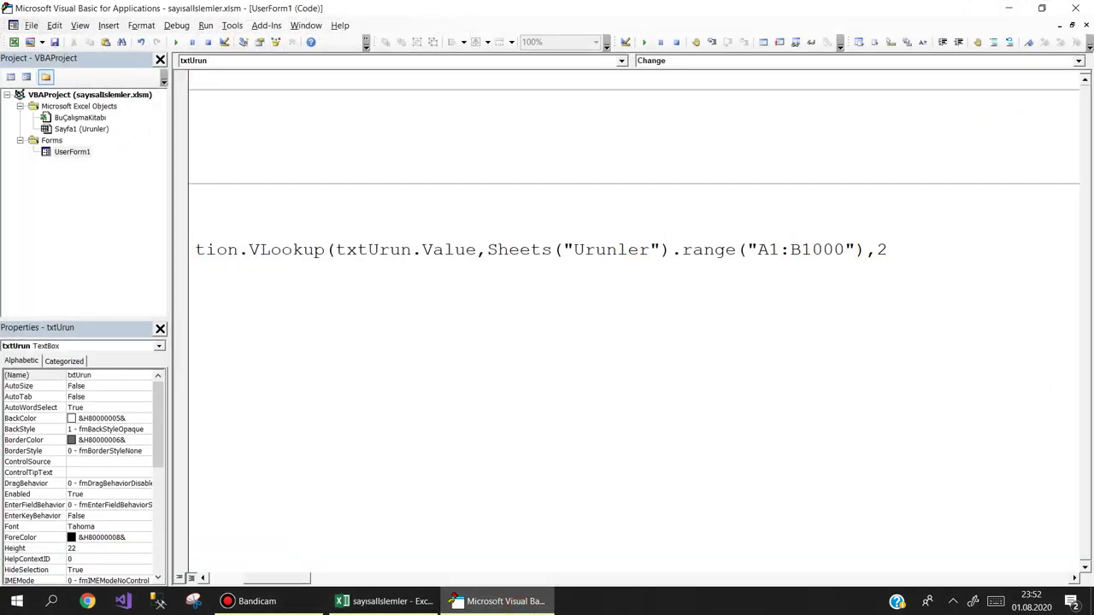
type(",")
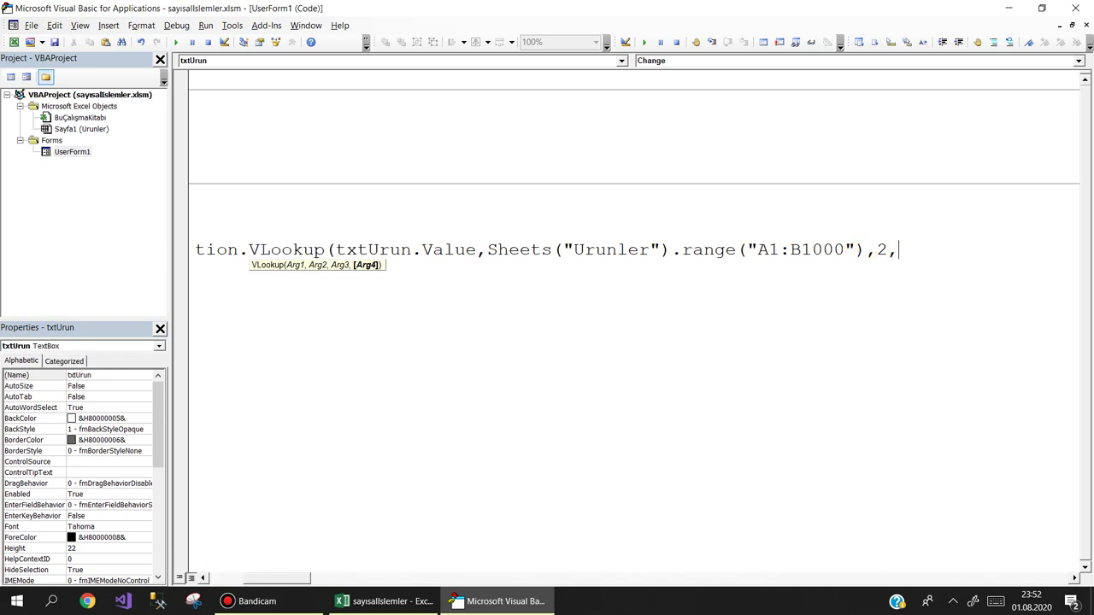
type(")")
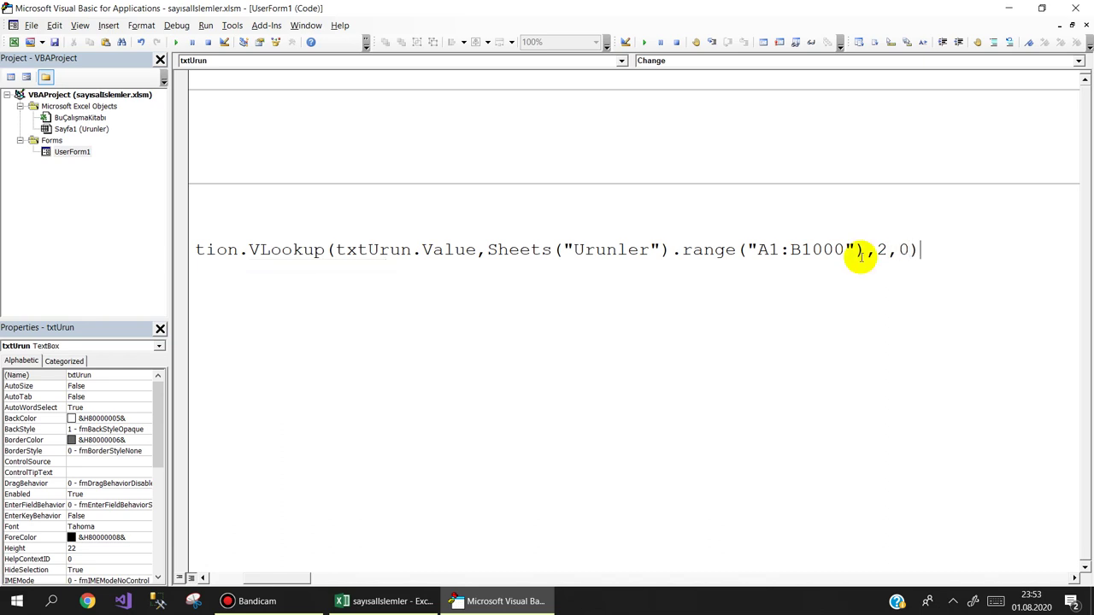
- Run UserForm1 to test the lookup, checking the Excel product table in between
left_click(513, 350)
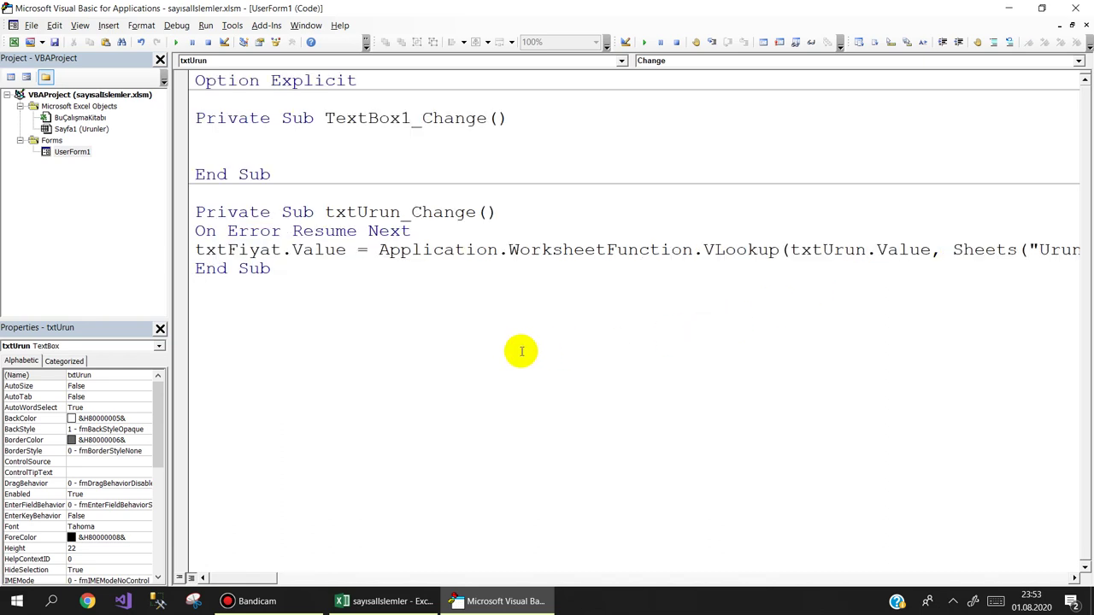
left_click(173, 40)
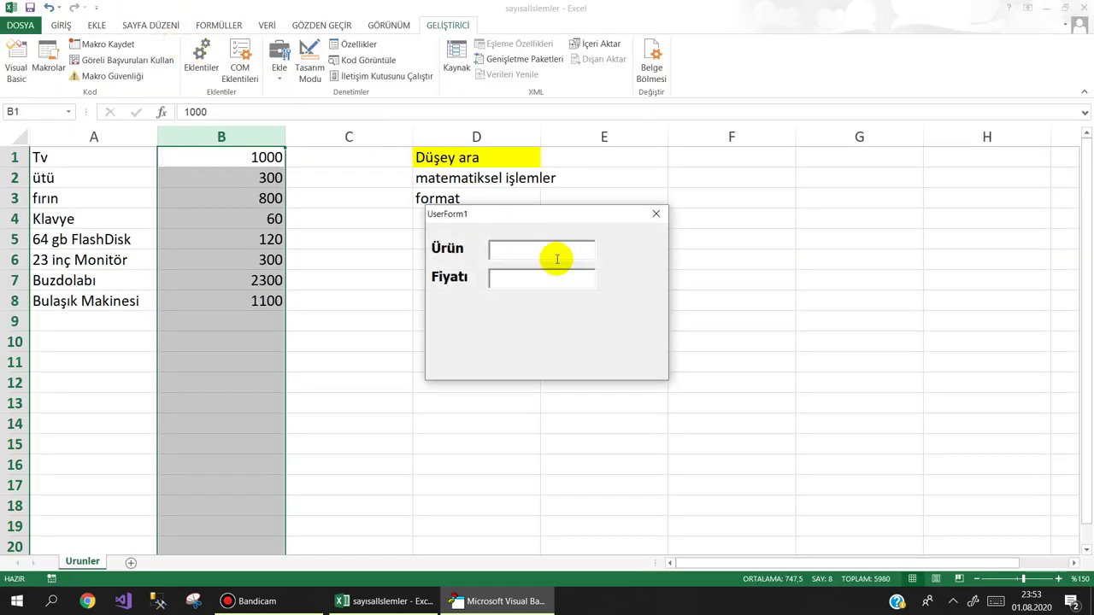
left_click(655, 213)
left_click(389, 601)
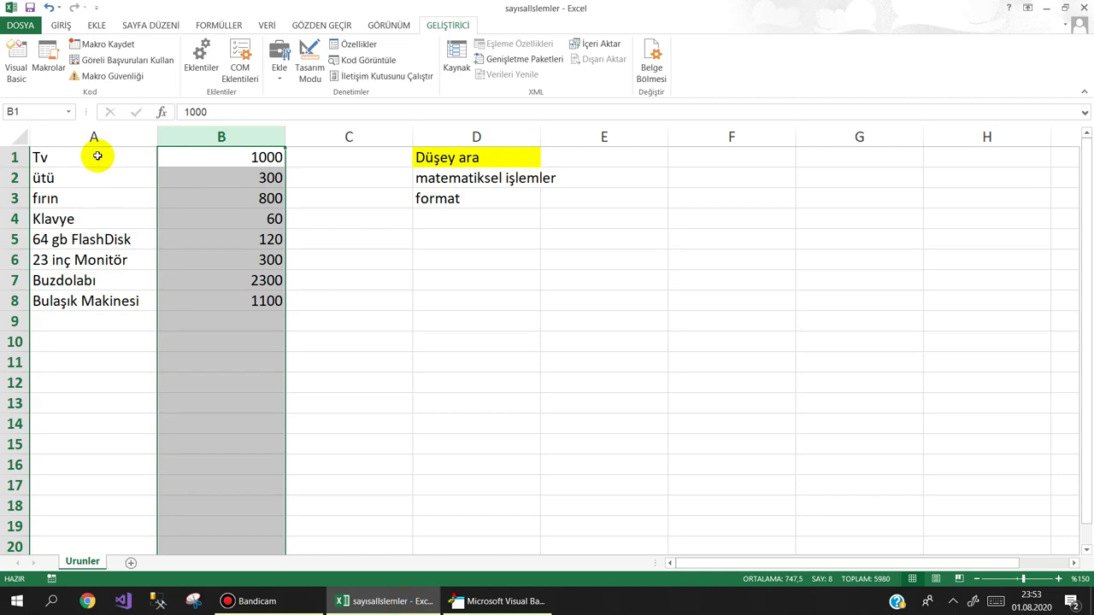
left_click(96, 157)
left_click(474, 599)
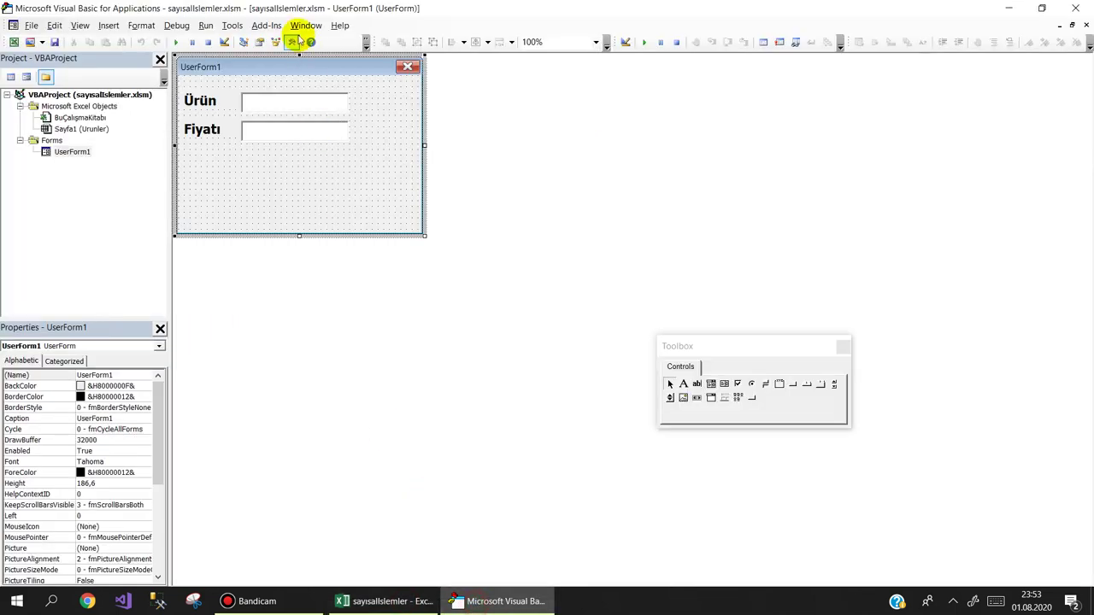
left_click(174, 43)
- Try products like Klavye, confirm Tv returns 1000 in Fiyatı, then reopen the Ürün code
left_click(510, 257)
type("Buzdolabı")
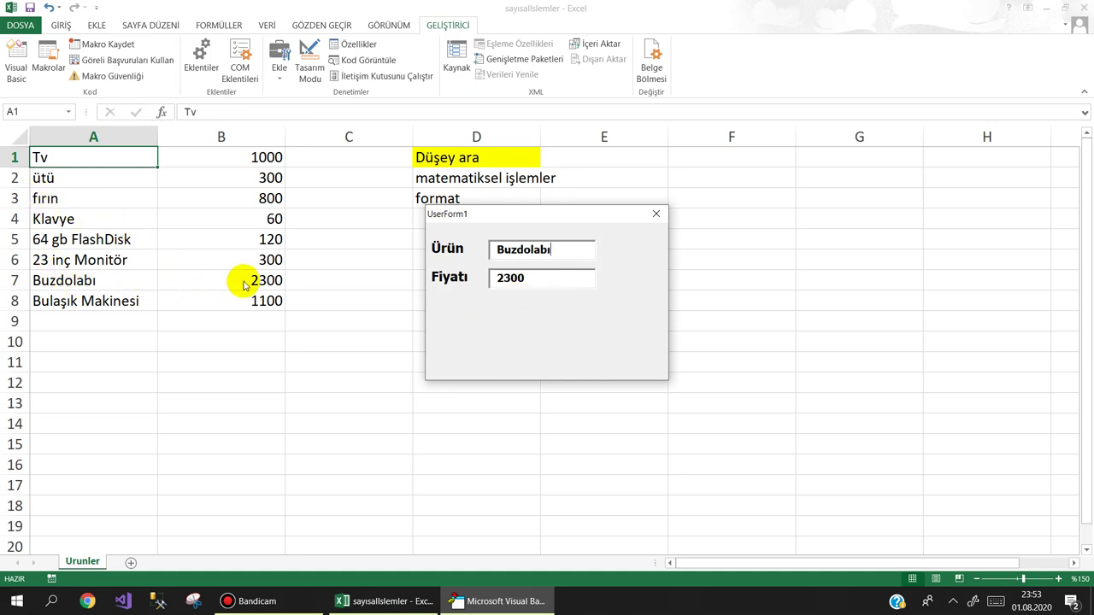
double_click(549, 280)
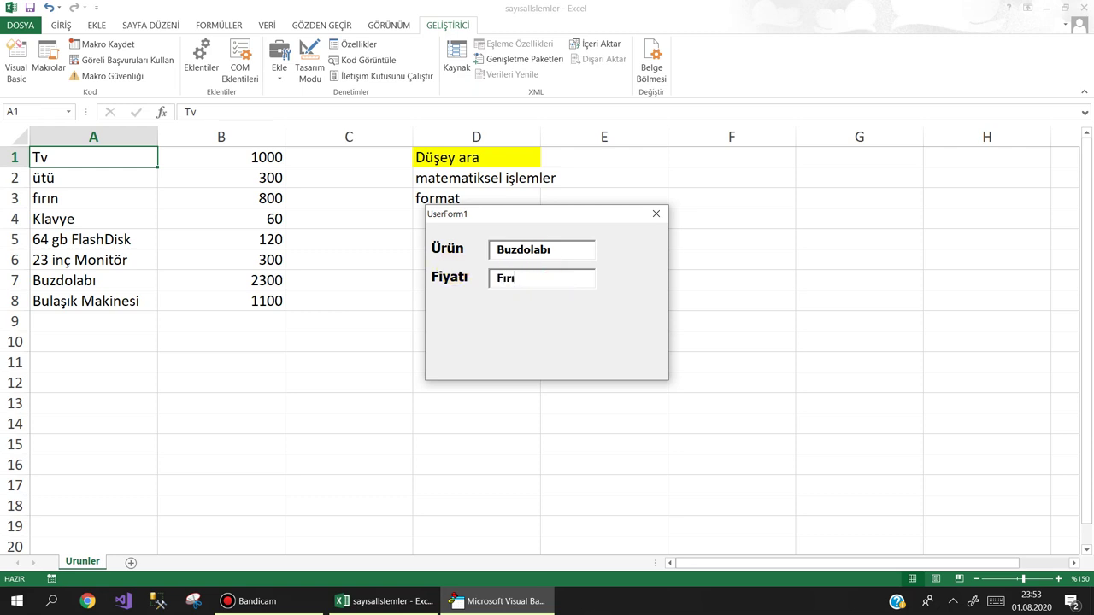
key("Tab")
type("F")
double_click(560, 250)
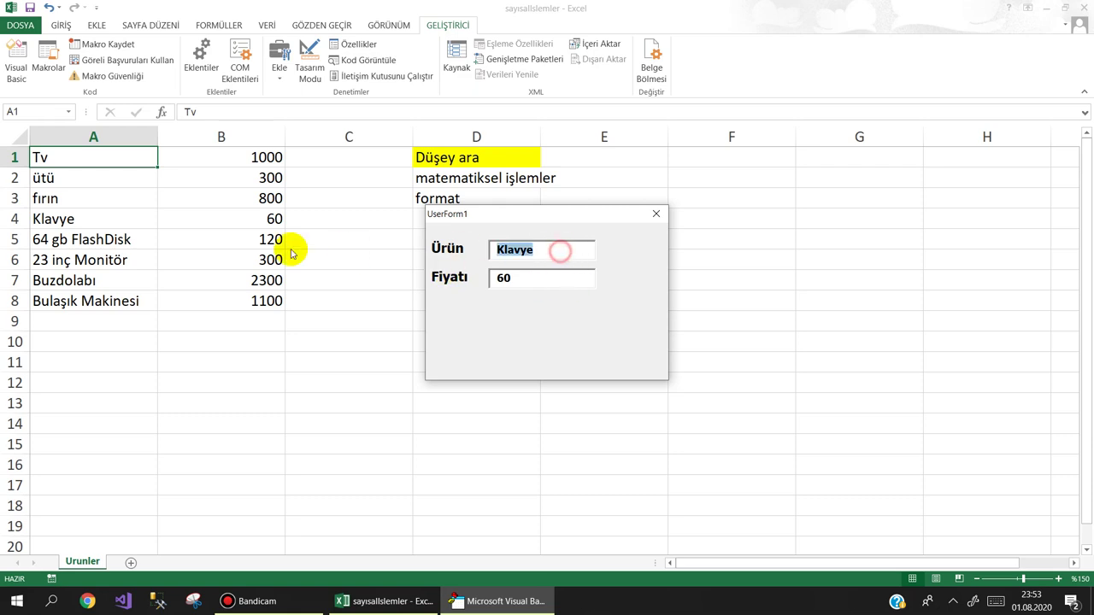
type("Tv")
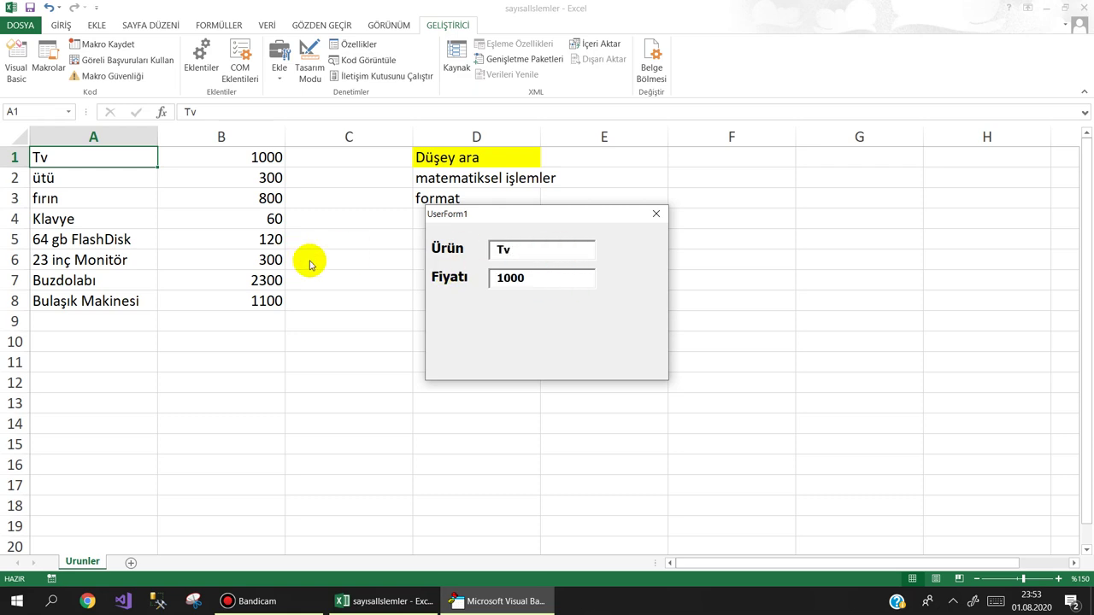
left_click(656, 214)
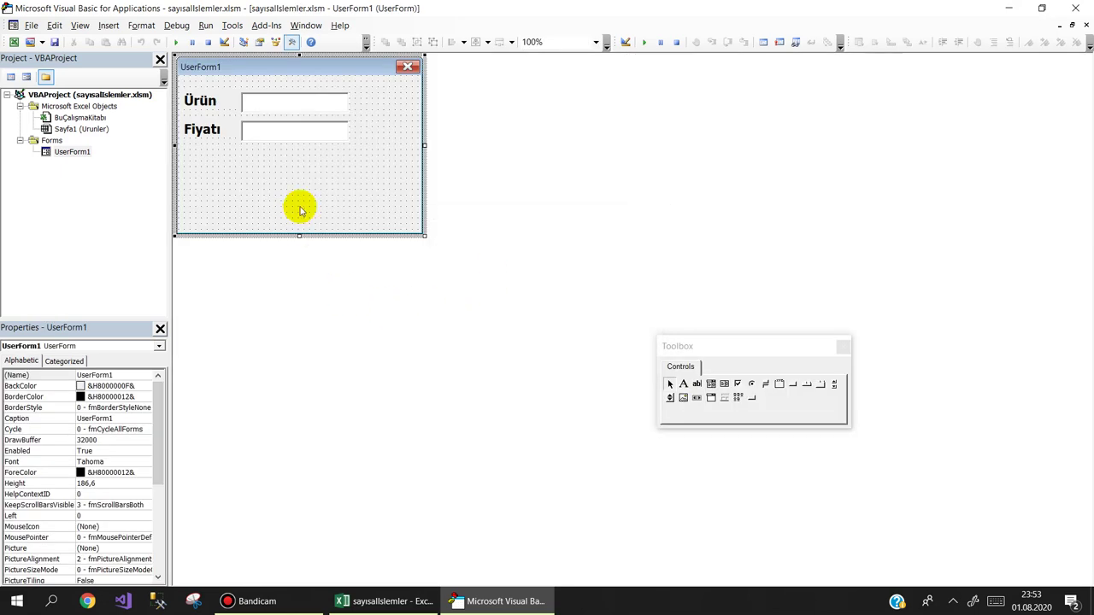
double_click(288, 102)
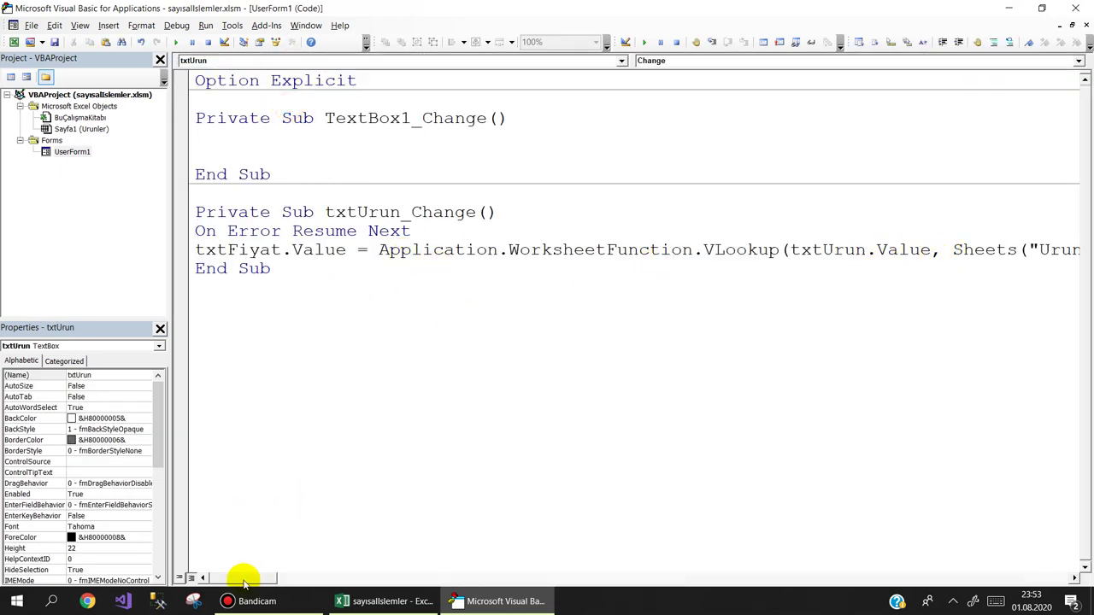
mouse_move(243, 581)
left_mouse_down()
mouse_move(272, 582)
mouse_move(237, 579)
left_mouse_up()
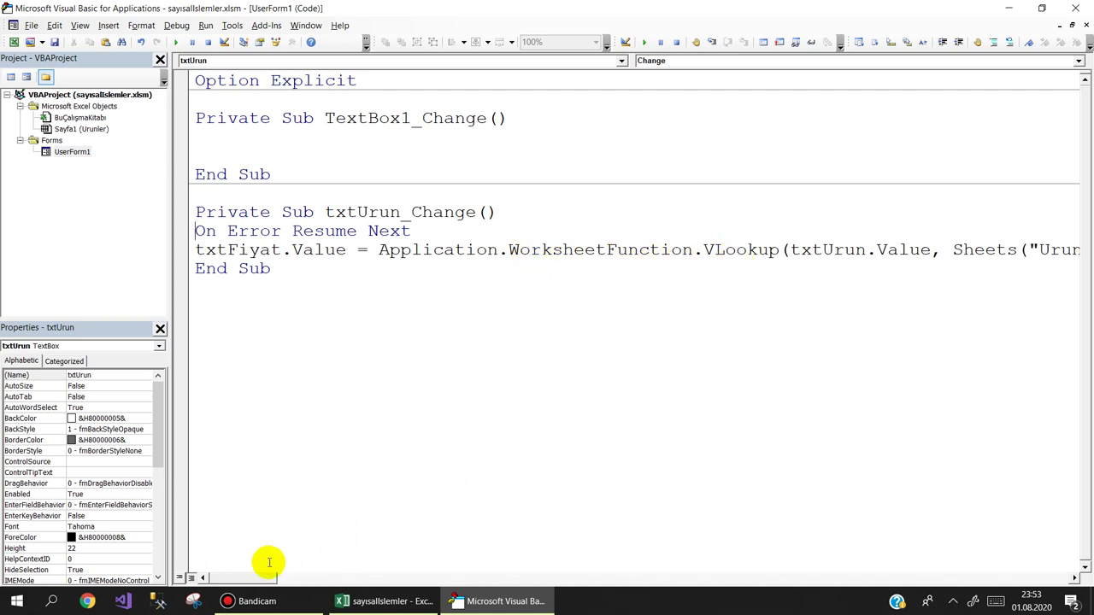
mouse_move(253, 579)
left_mouse_down()
mouse_move(291, 581)
mouse_move(244, 584)
left_mouse_up()
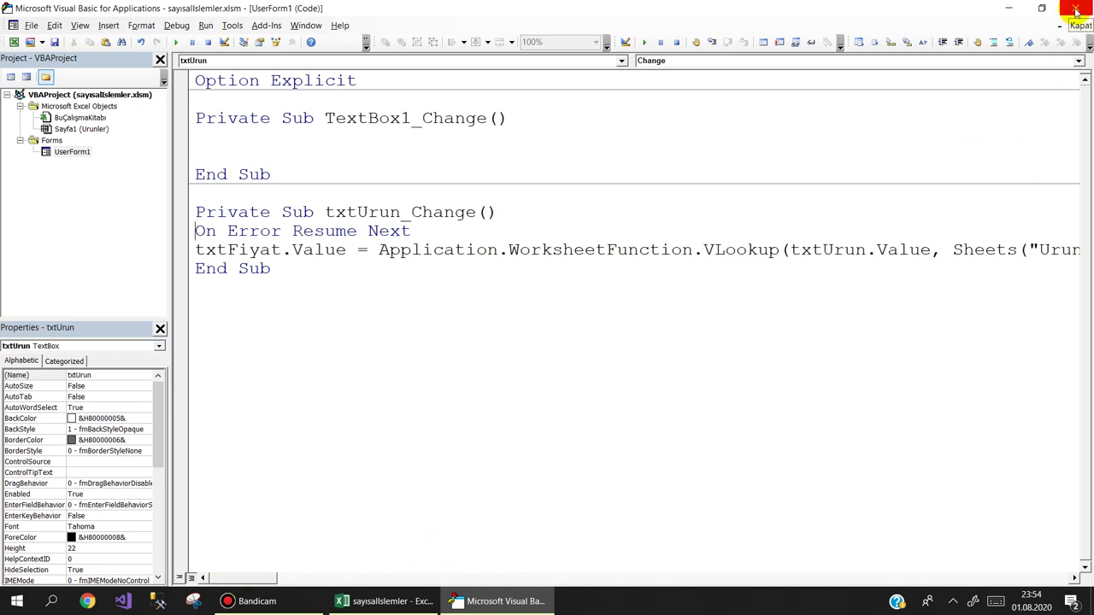
- Fill Excel cell D2 yellow, then return to the VBA editor
double_click(71, 152)
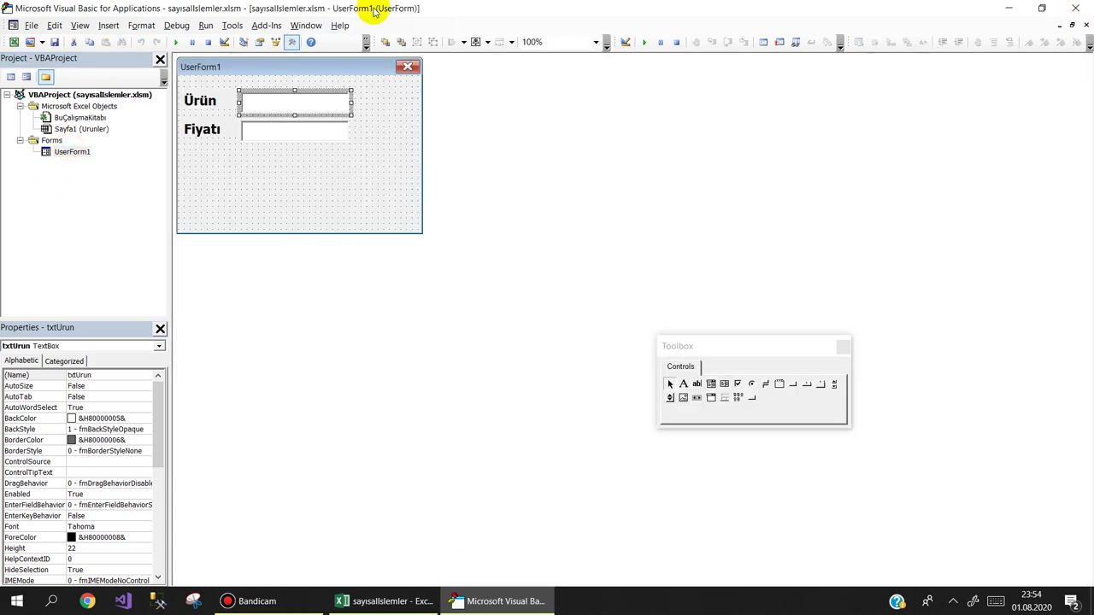
double_click(373, 11)
left_click(433, 179)
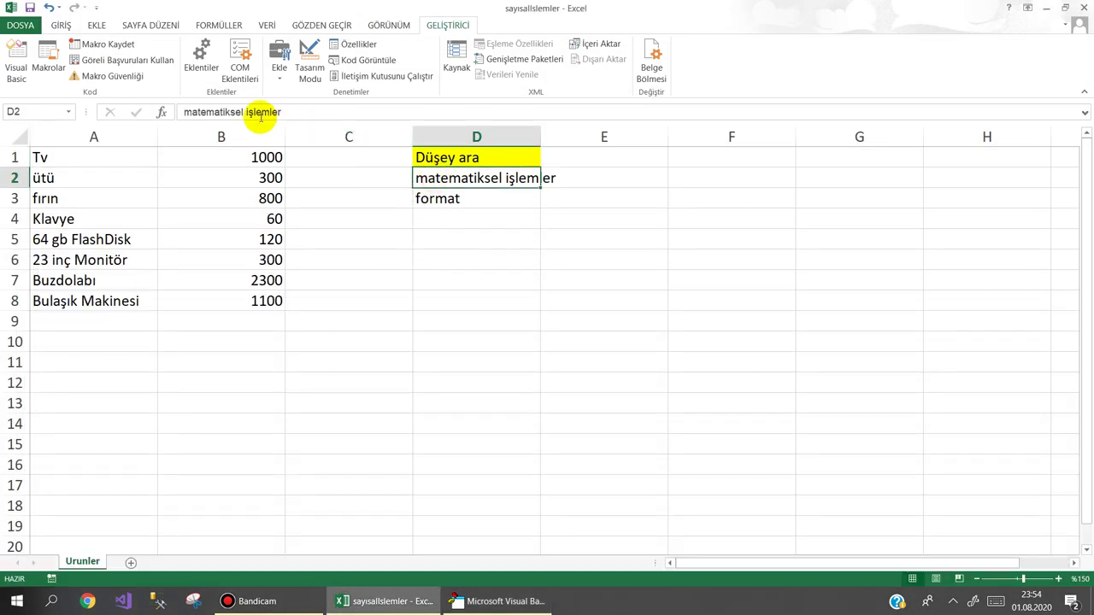
left_click(61, 25)
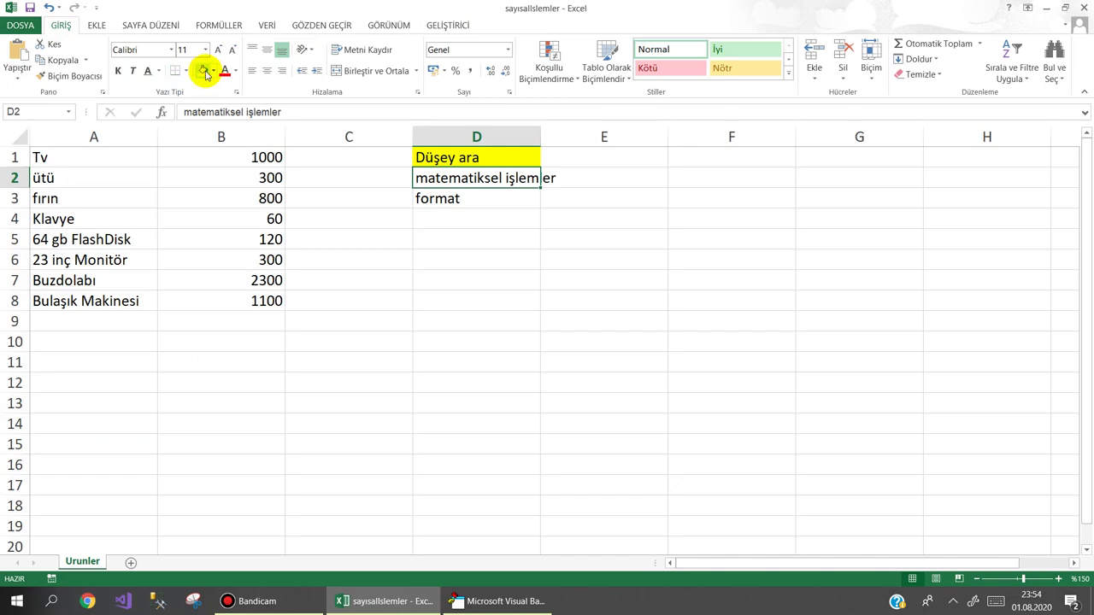
left_click(204, 71)
left_click(475, 273)
left_click(500, 601)
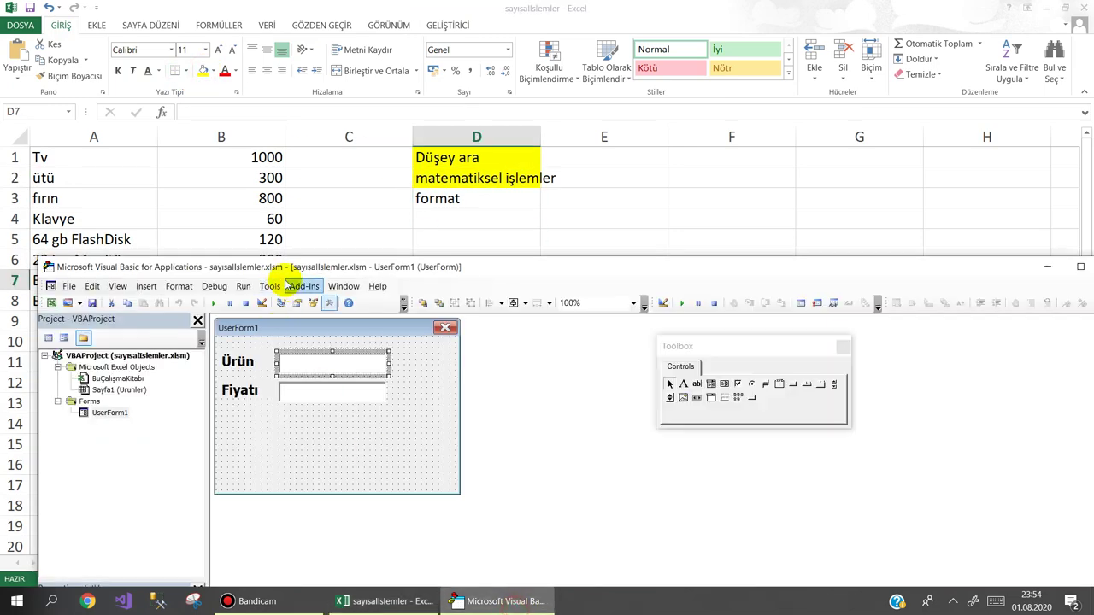
- Maximize the editor, enlarge UserForm1, and add a third label captioned Fiyat
double_click(745, 267)
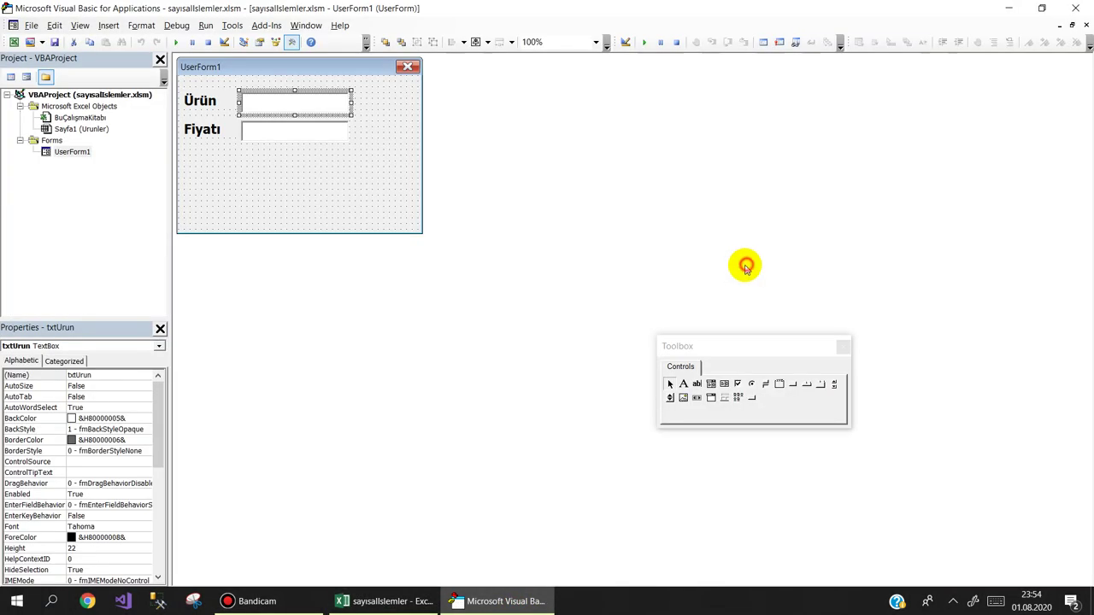
left_click(320, 184)
left_click_drag(422, 233, 525, 377)
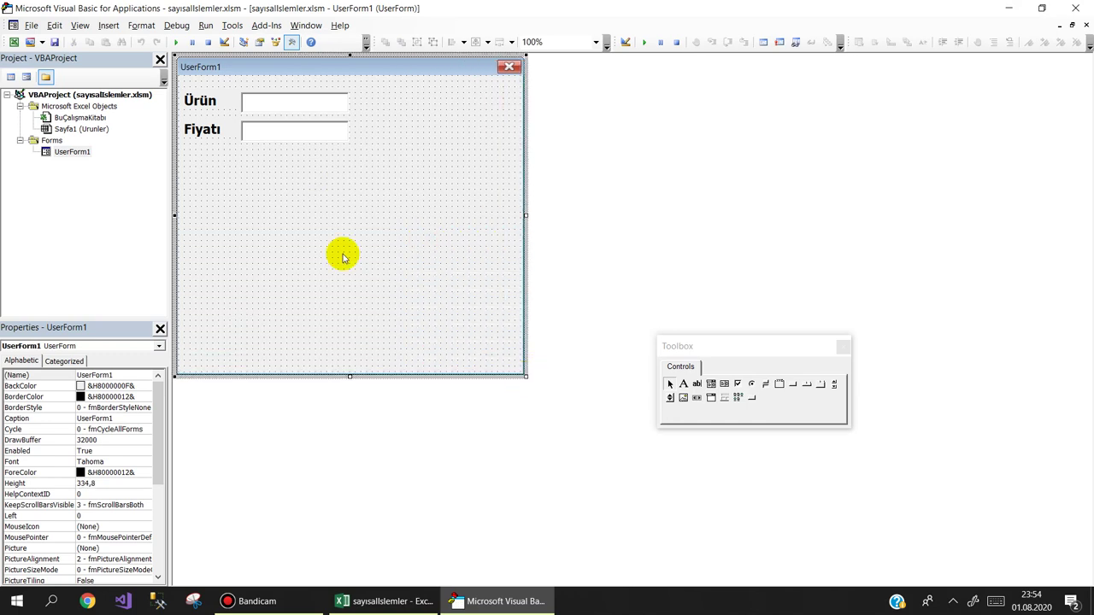
left_click(683, 384)
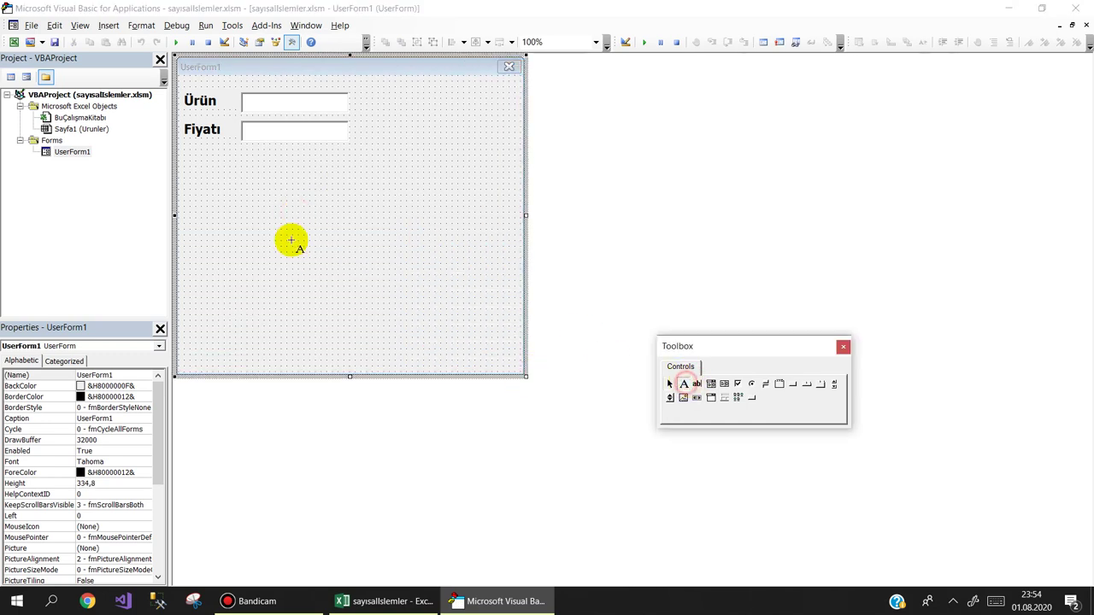
left_click(201, 222)
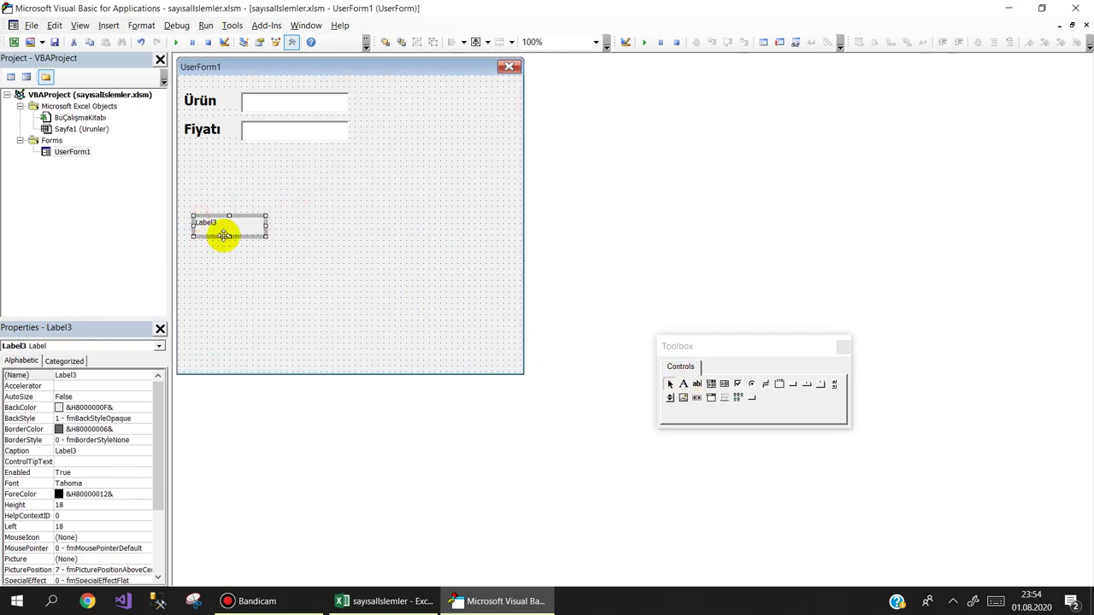
left_click(224, 235)
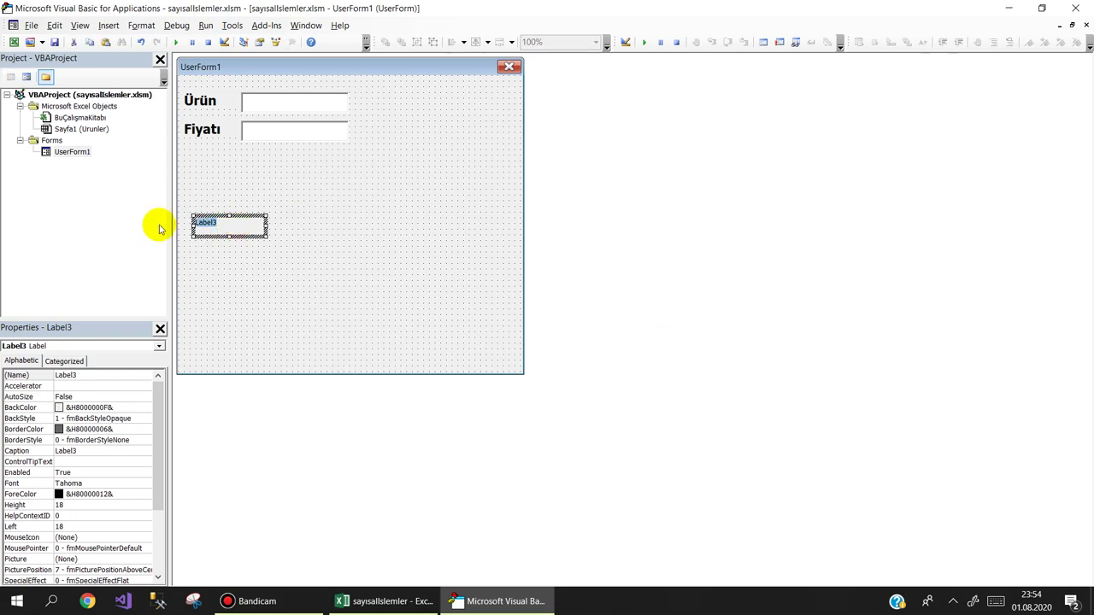
type("Fiyat")
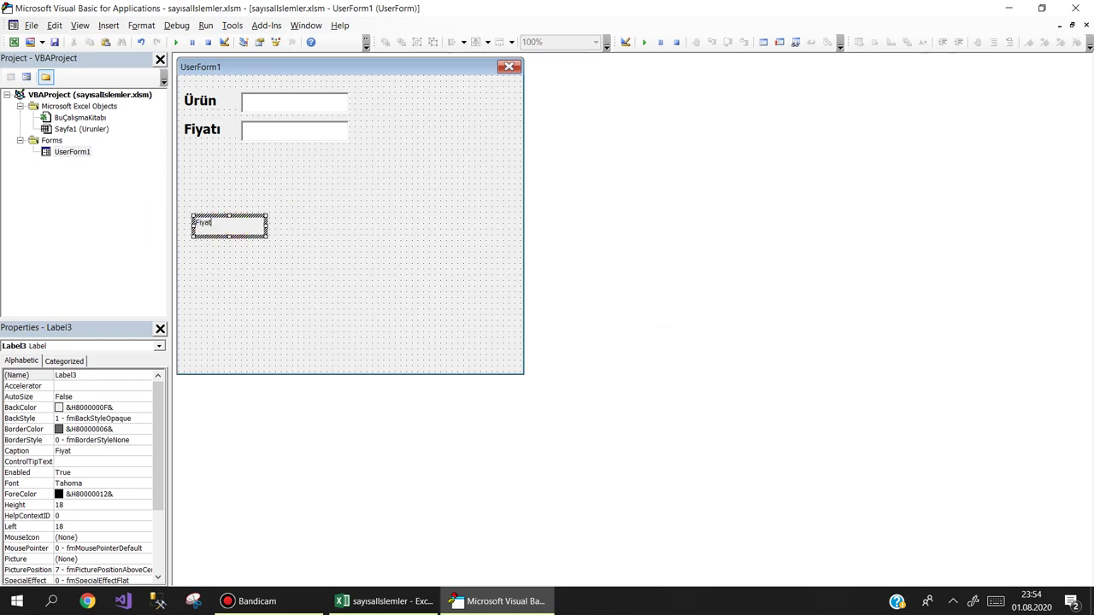
left_click(304, 203)
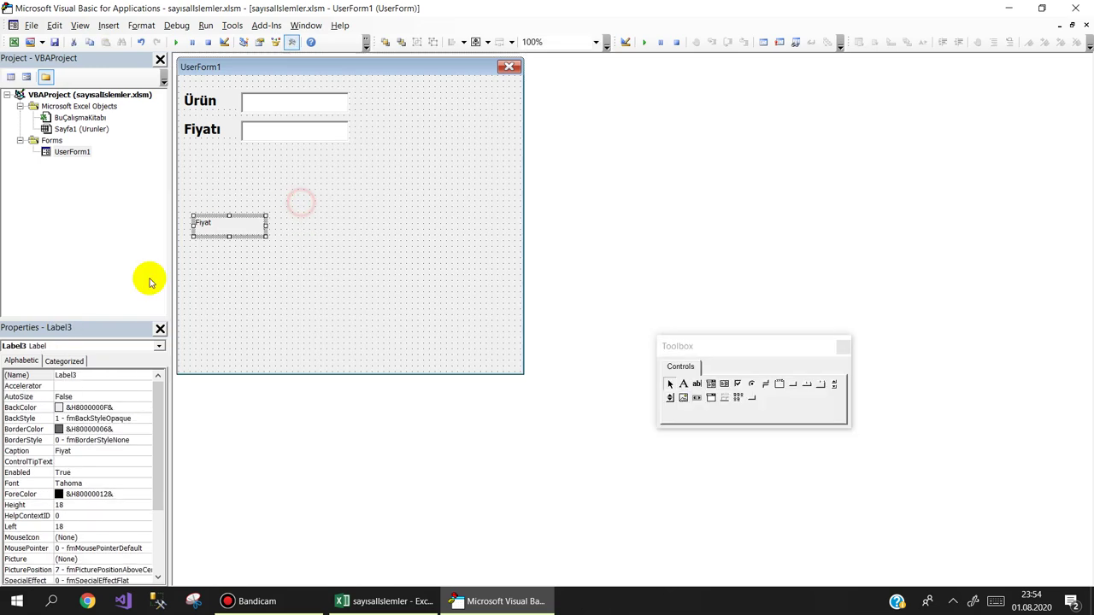
- Delete the label, copy the Ürün/Fiyatı rows lower, and rename the copies Fiyat and Miktar
key("Delete")
left_click_drag(331, 182, 191, 93)
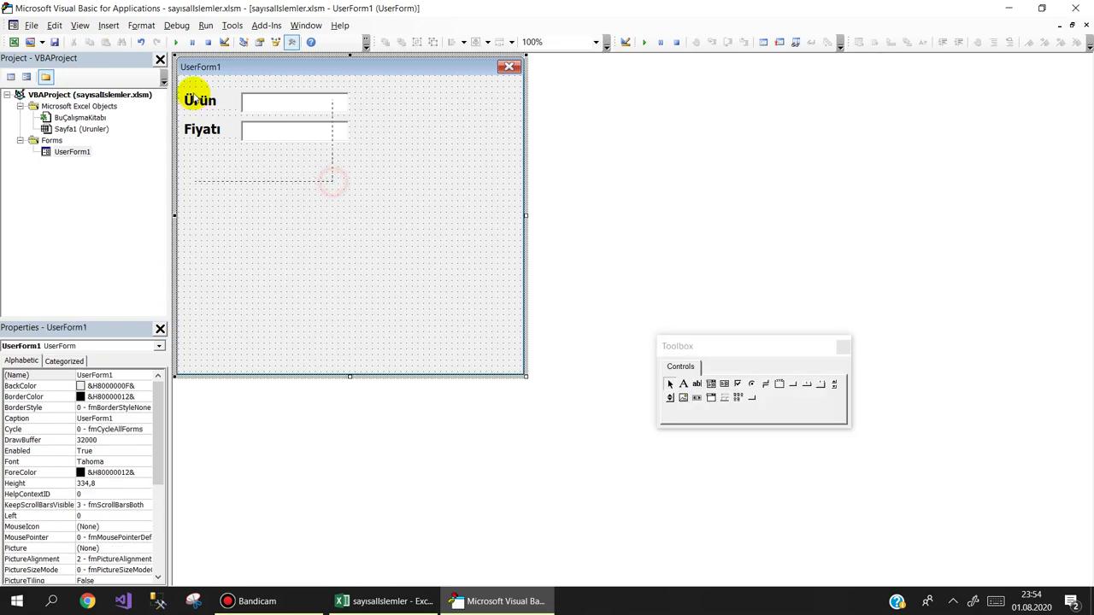
left_click(266, 143)
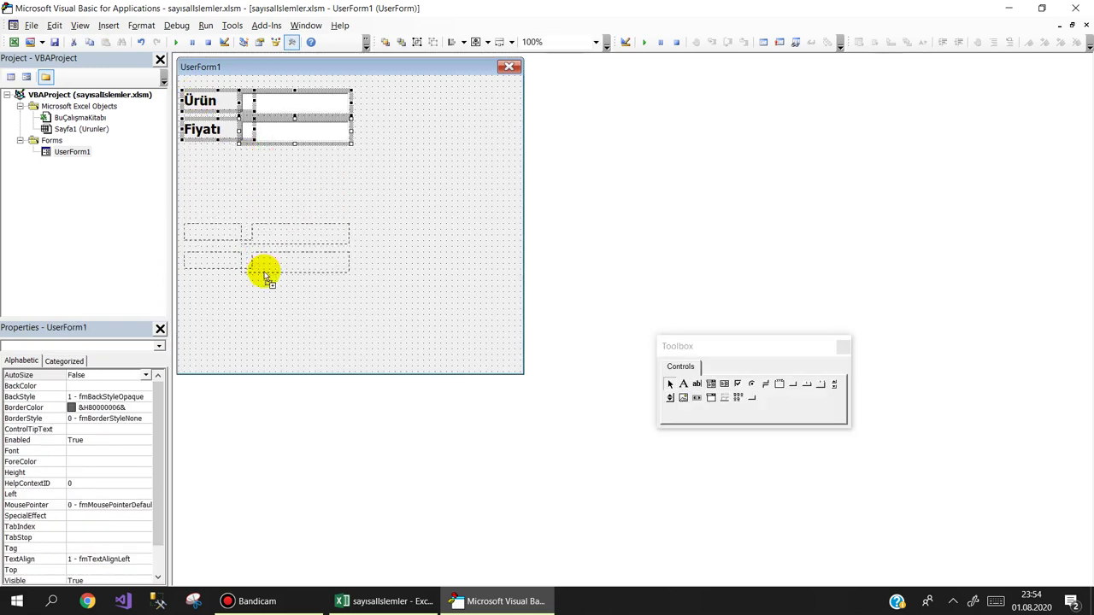
left_click_drag(266, 143, 262, 274)
left_click(245, 186)
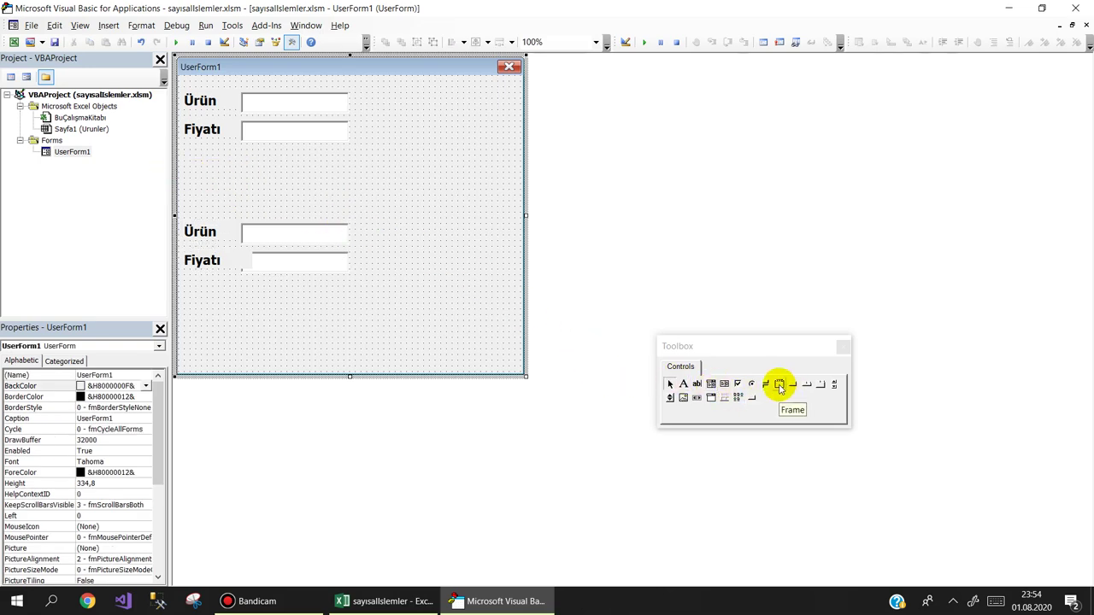
left_click(218, 232)
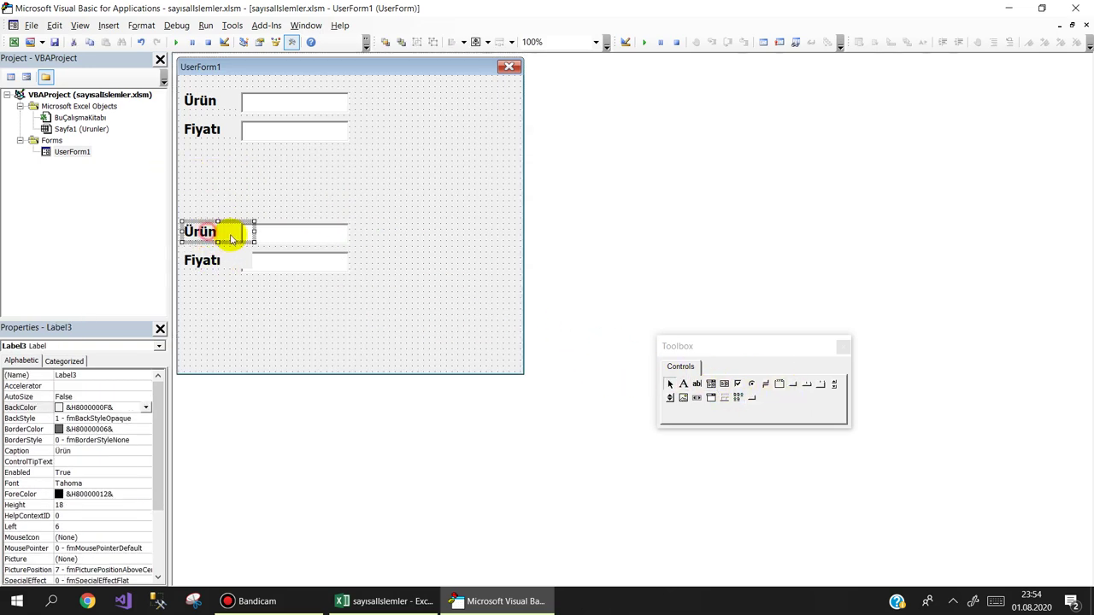
left_click(228, 233)
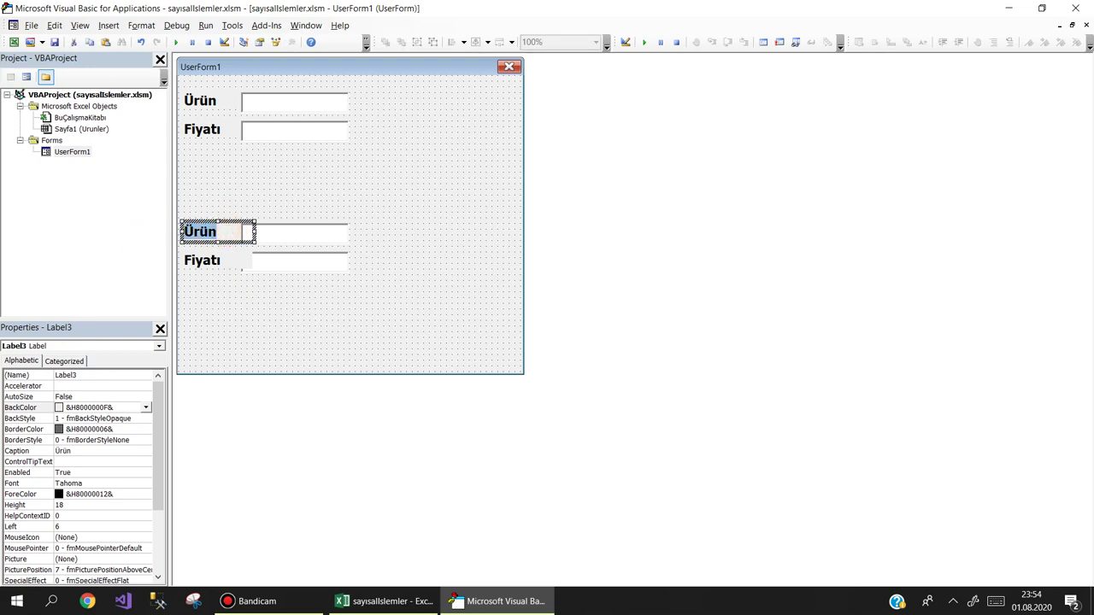
type("Fiyat")
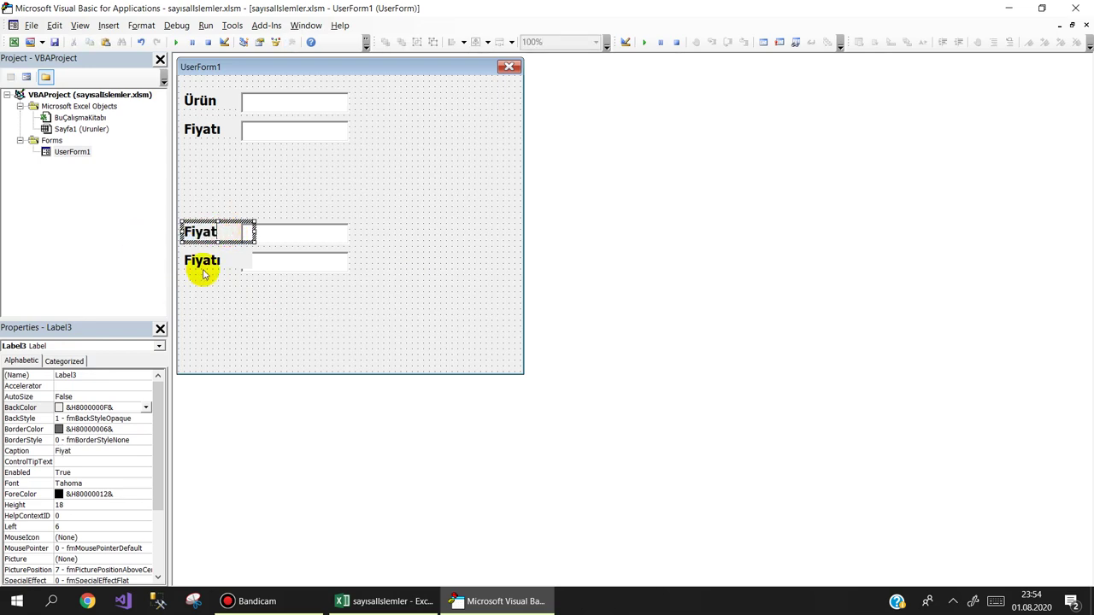
left_click(213, 261)
left_click(220, 257)
left_click(235, 261)
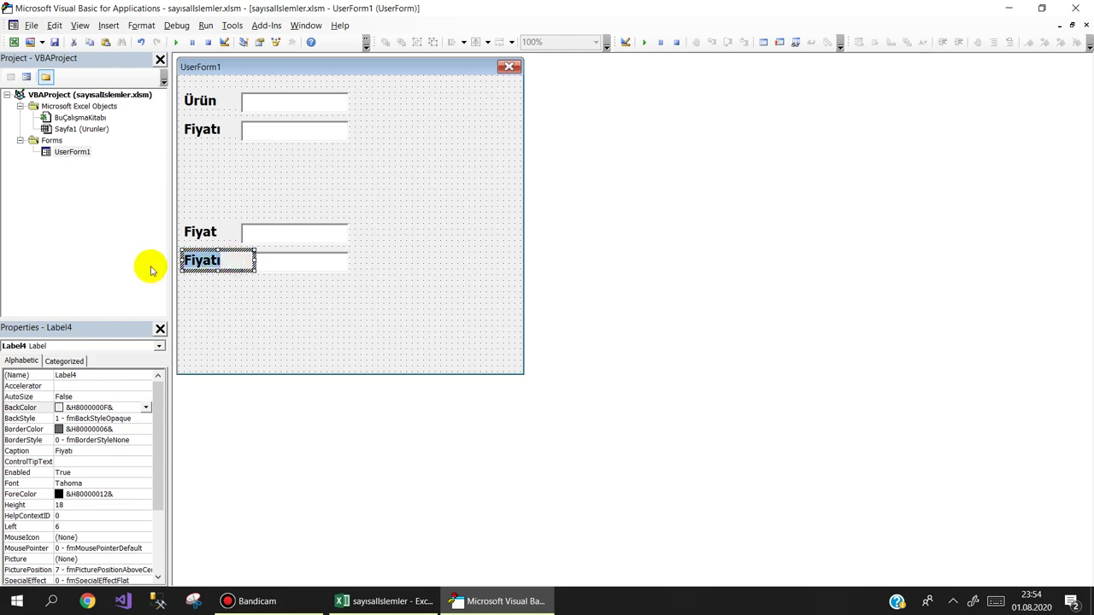
type("Miktar")
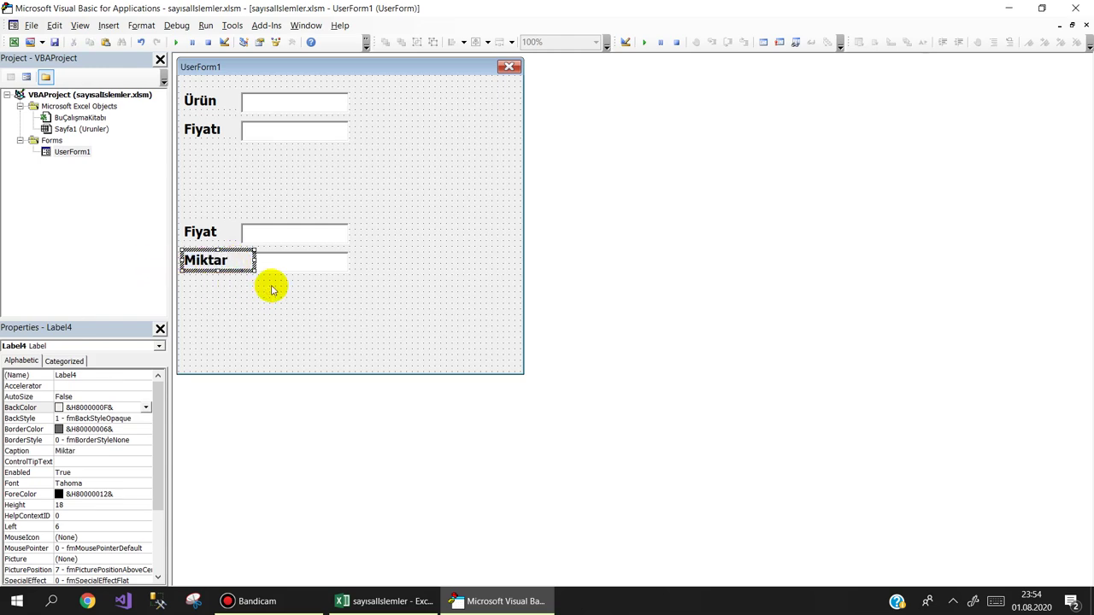
- Duplicate the Miktar row, rename the copy Tutar, and line it up with the rows above
mouse_move(271, 283)
left_mouse_down()
mouse_move(215, 261)
mouse_move(247, 310)
left_mouse_up()
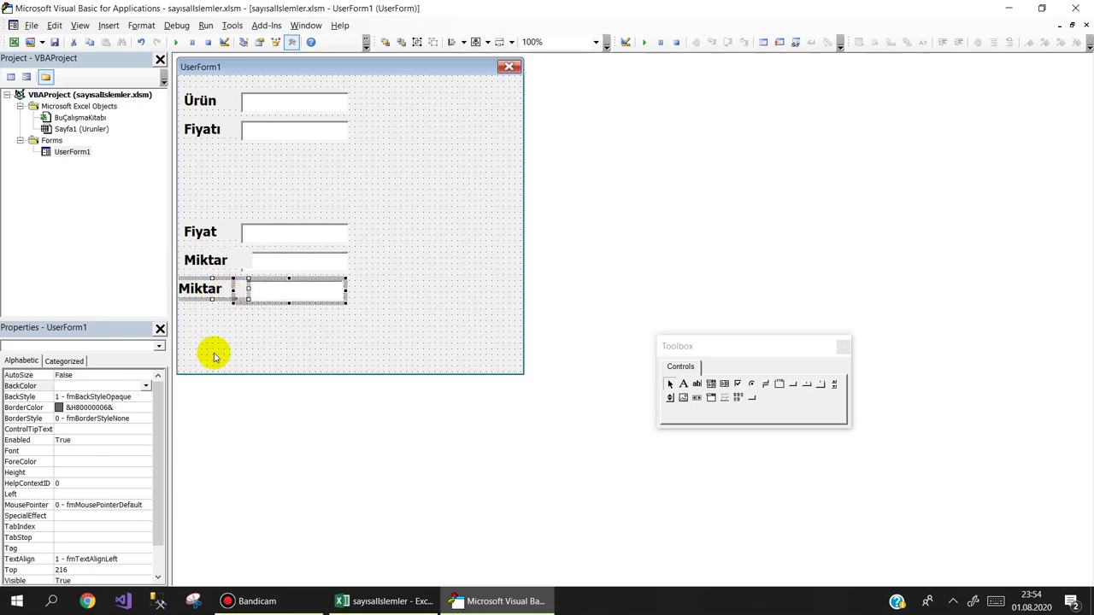
left_click(214, 334)
left_click(226, 289)
left_click_drag(237, 291, 141, 294)
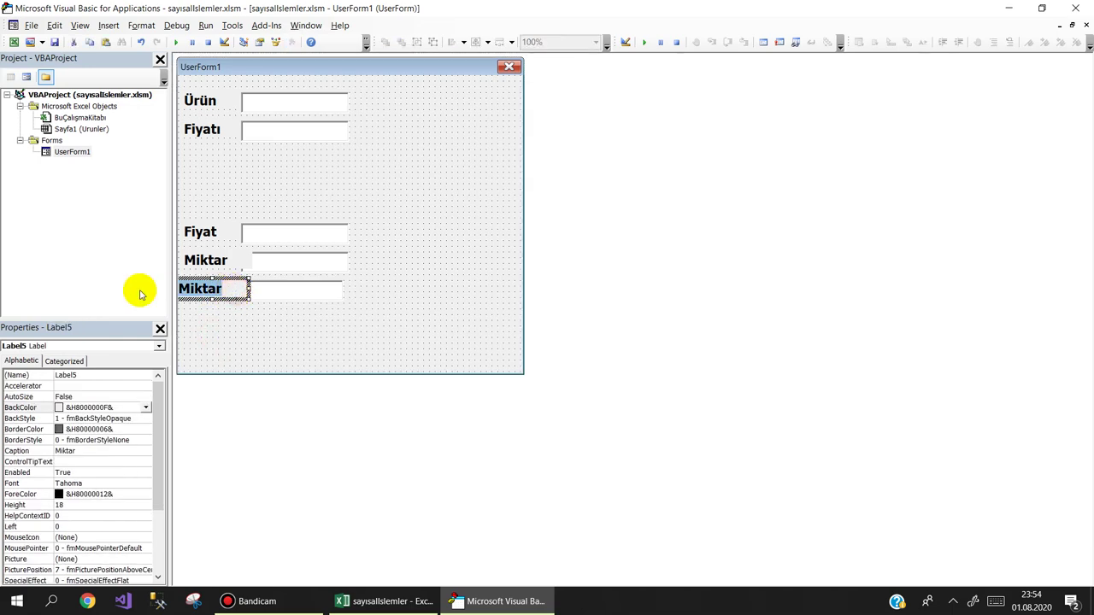
type("Tuta")
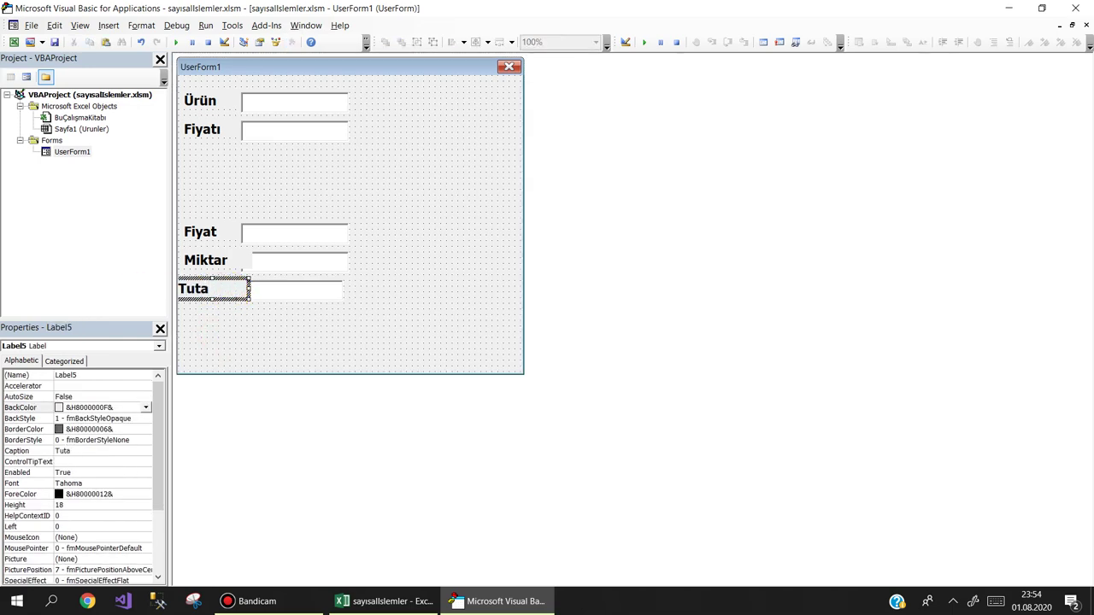
type("r")
left_click(262, 344)
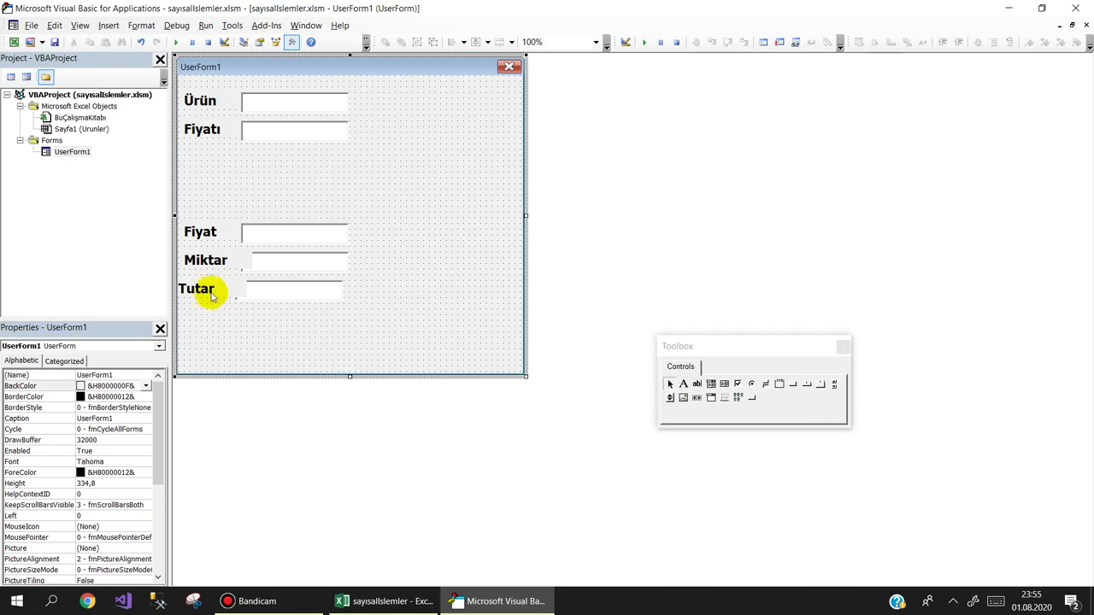
left_click_drag(212, 295, 220, 285)
mouse_move(313, 325)
left_mouse_down()
mouse_move(293, 248)
mouse_move(370, 224)
left_mouse_up()
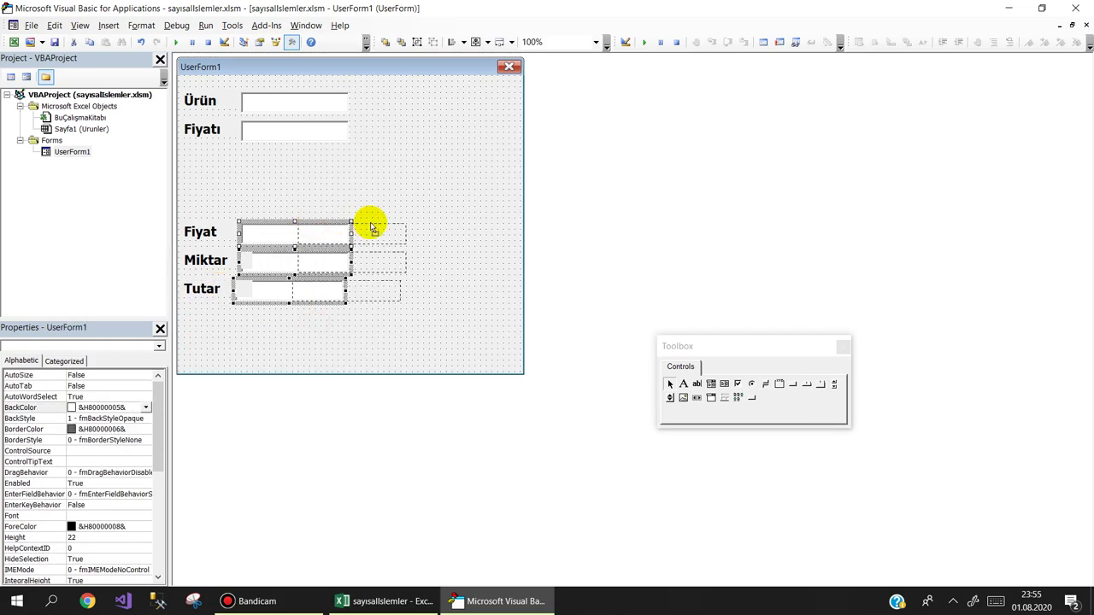
- Float the UserForm layout toolbar over the workspace, keeping the Standard toolbar
left_click(282, 316)
right_click(421, 25)
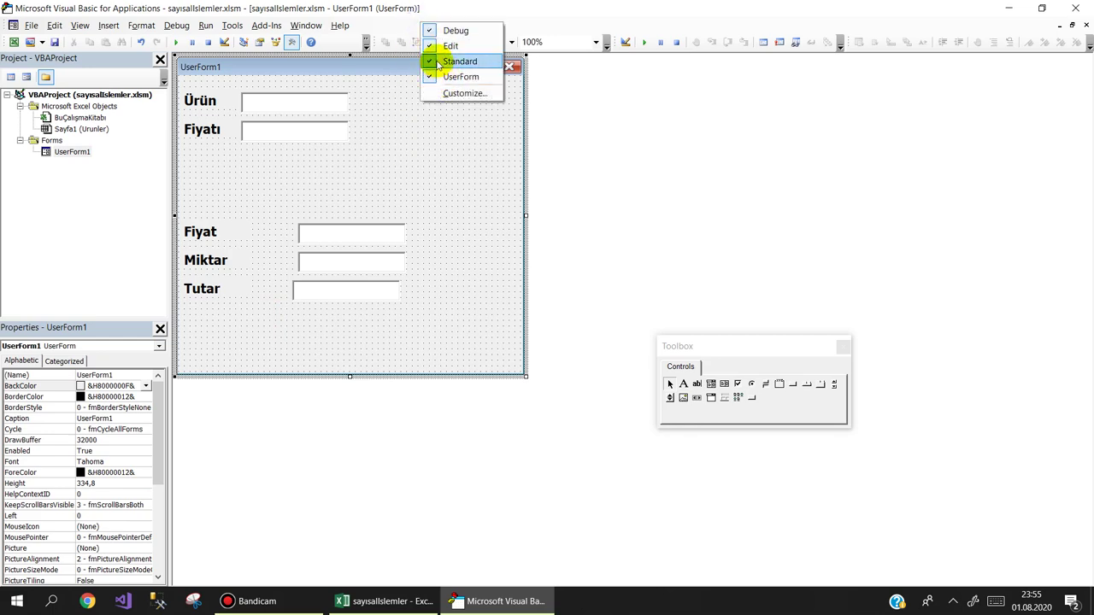
left_click(438, 62)
right_click(355, 38)
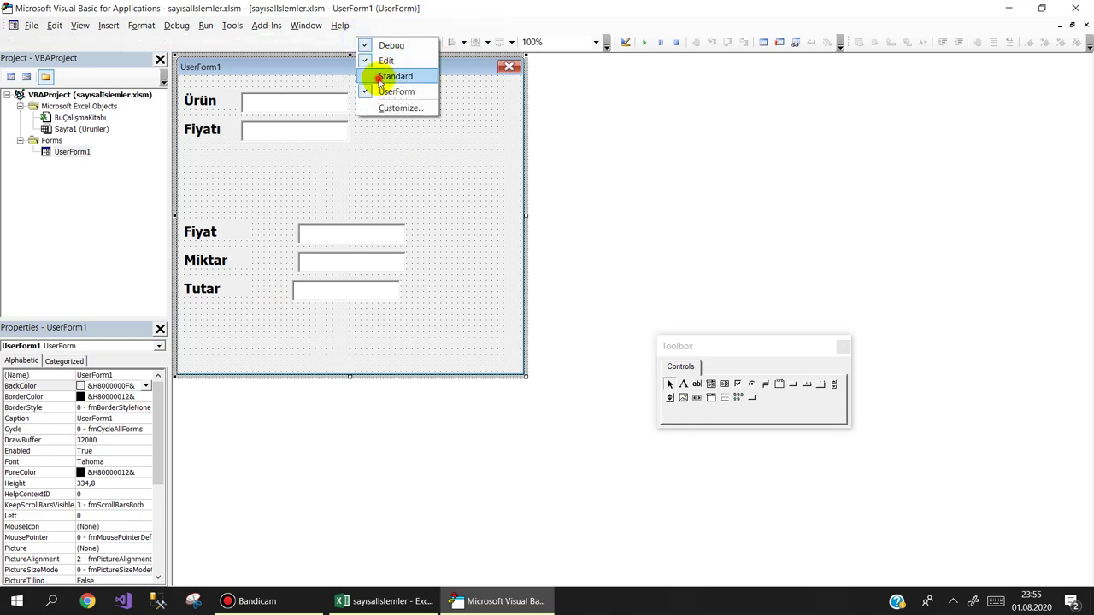
left_click(380, 79)
right_click(367, 37)
left_click(396, 96)
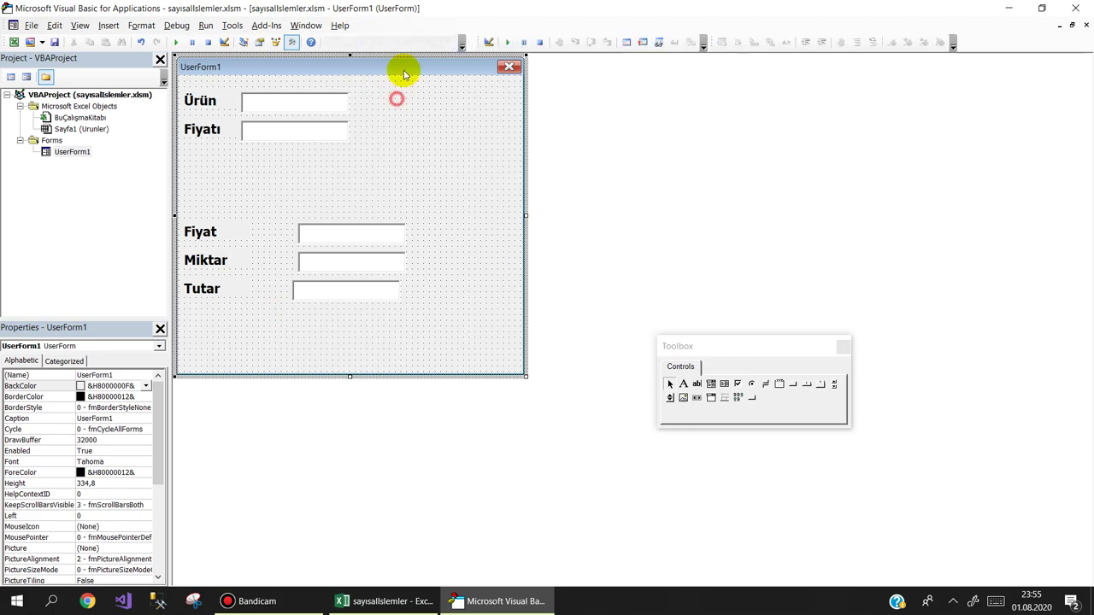
right_click(428, 34)
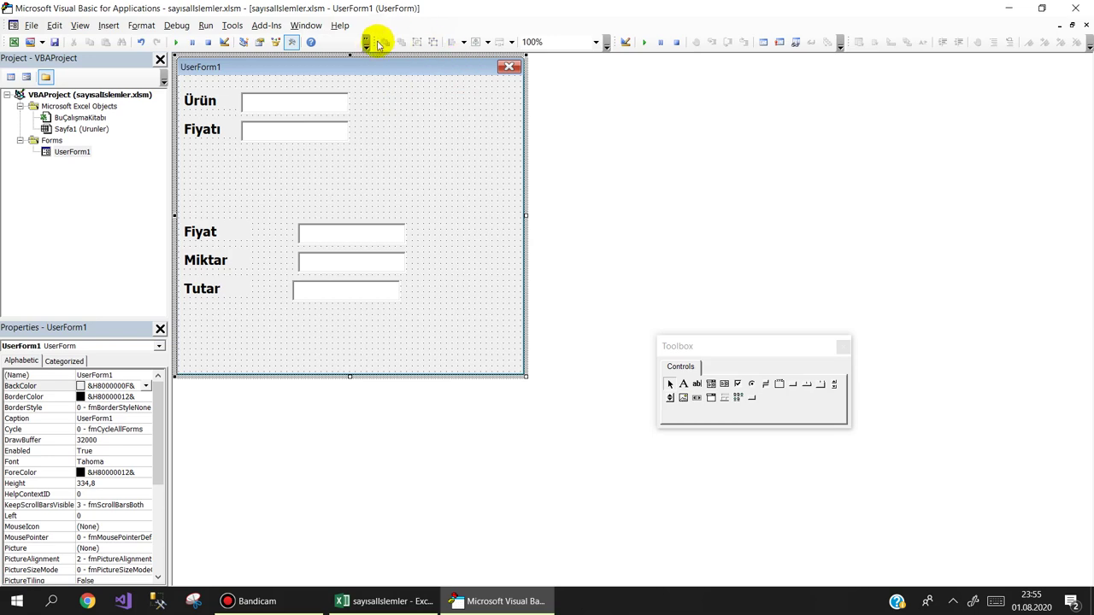
left_click_drag(375, 41, 552, 128)
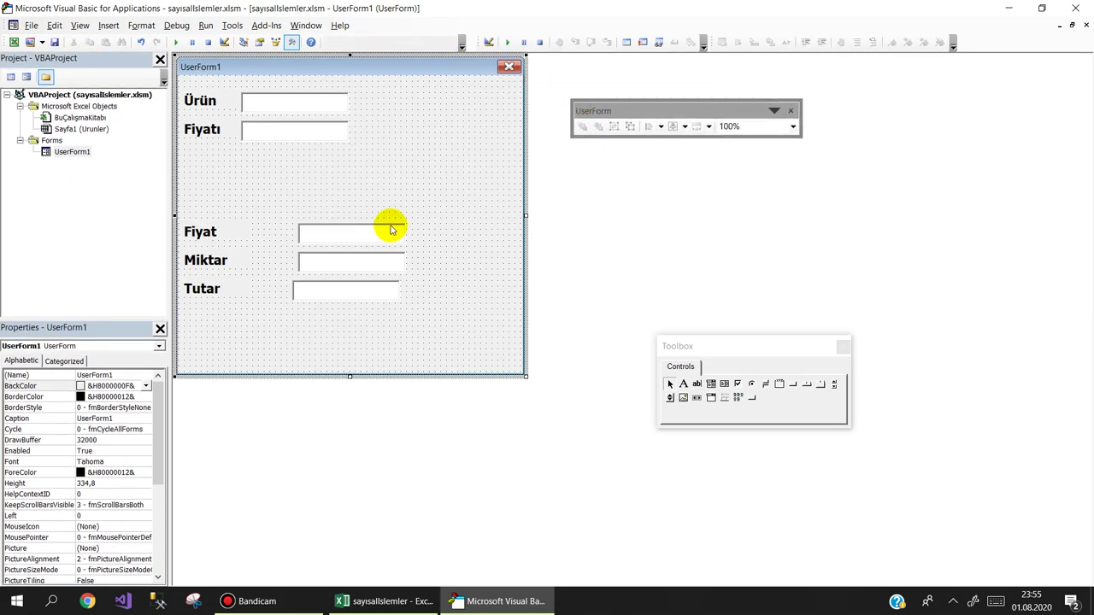
- Left-align the three entry boxes, centre them on the Miktar box, and raise Fiyat a row
left_click_drag(413, 202, 329, 318)
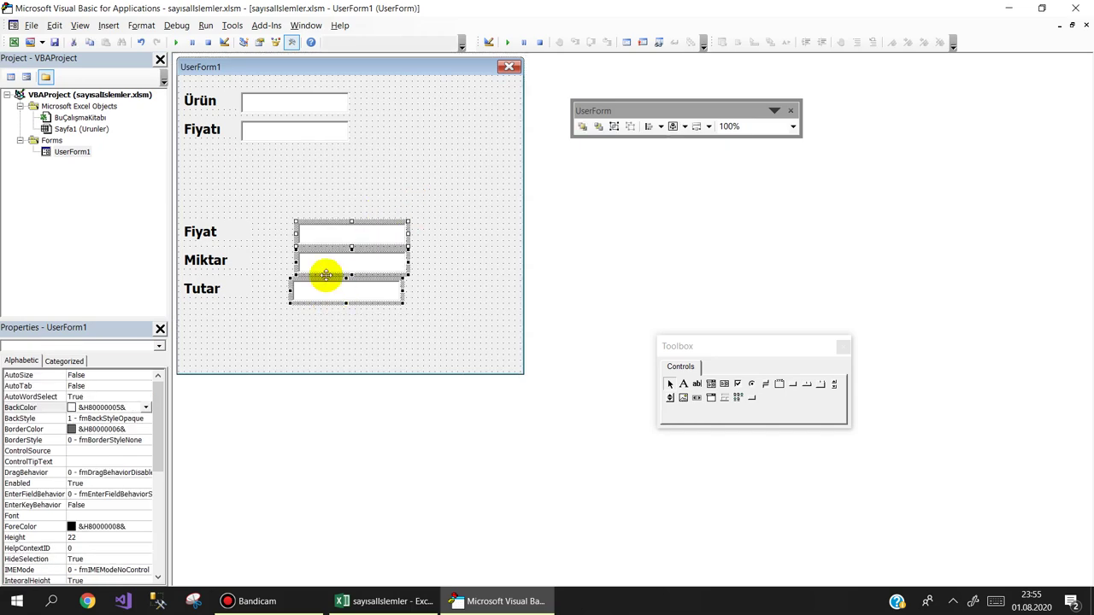
left_click(661, 126)
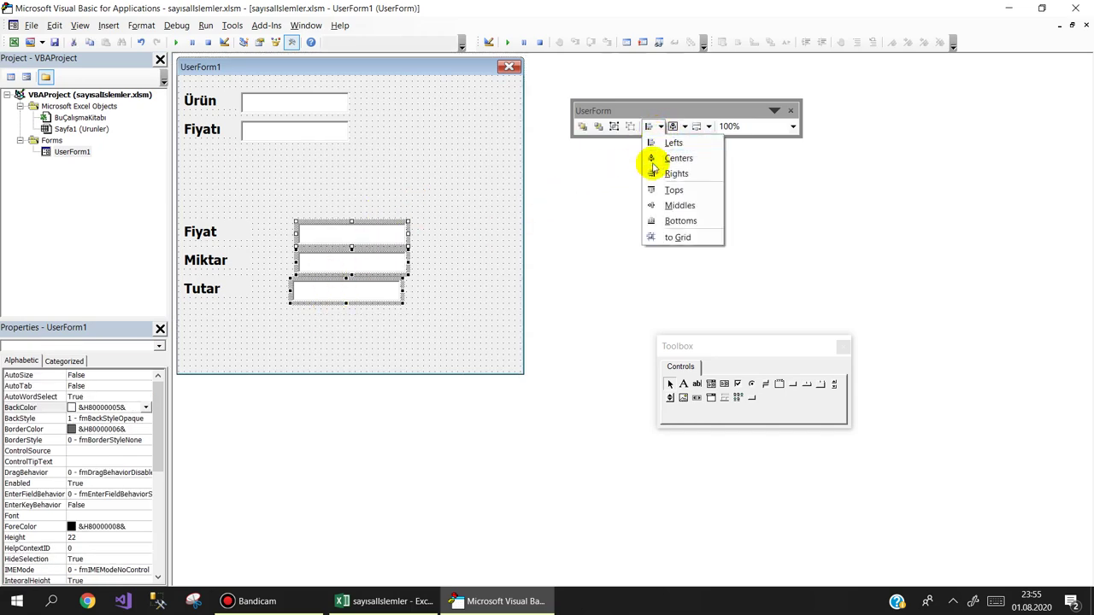
left_click(674, 143)
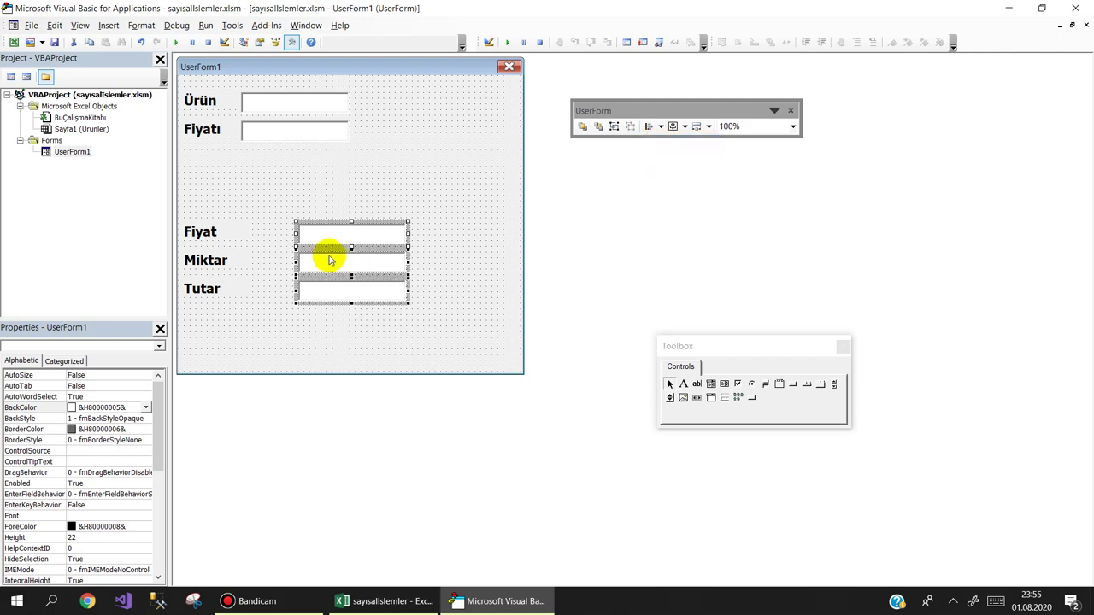
left_click(334, 321)
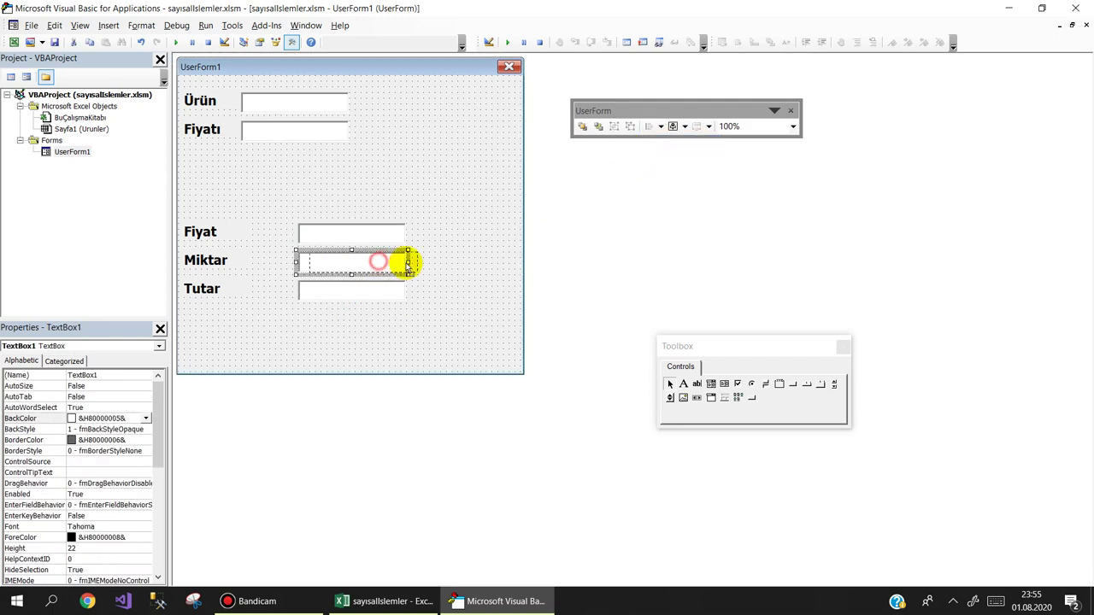
left_click_drag(373, 260, 413, 262)
left_click(454, 306)
left_click_drag(454, 306, 352, 218)
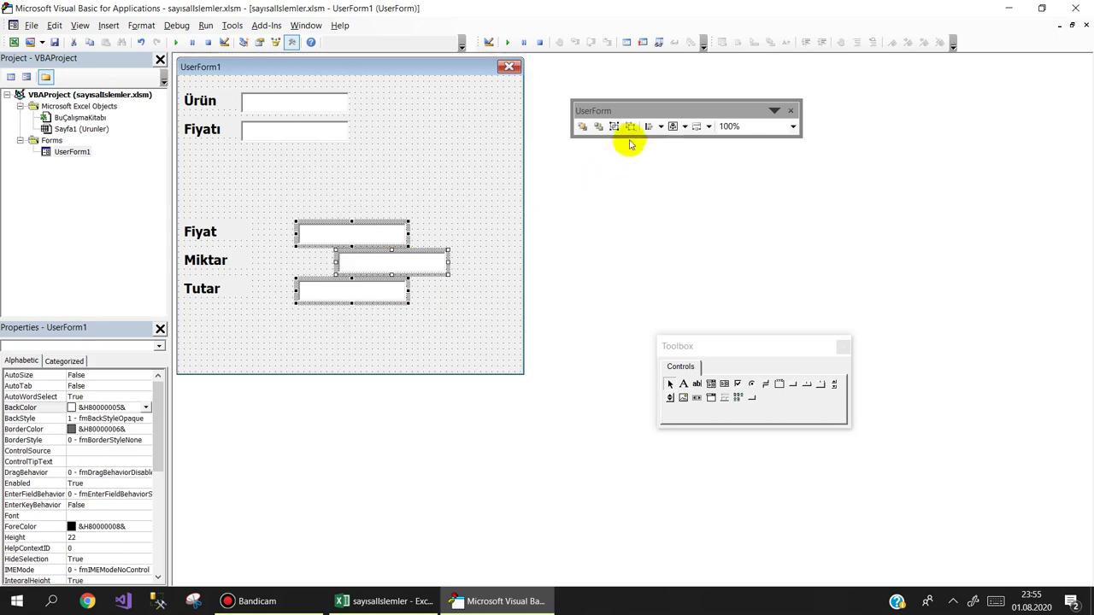
left_click(661, 127)
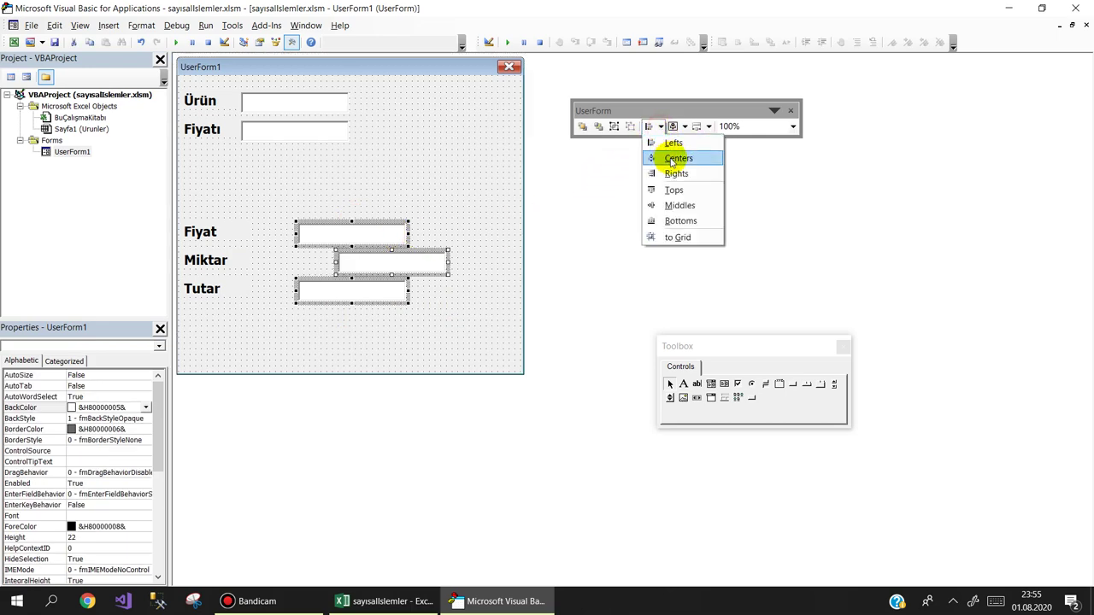
left_click(675, 159)
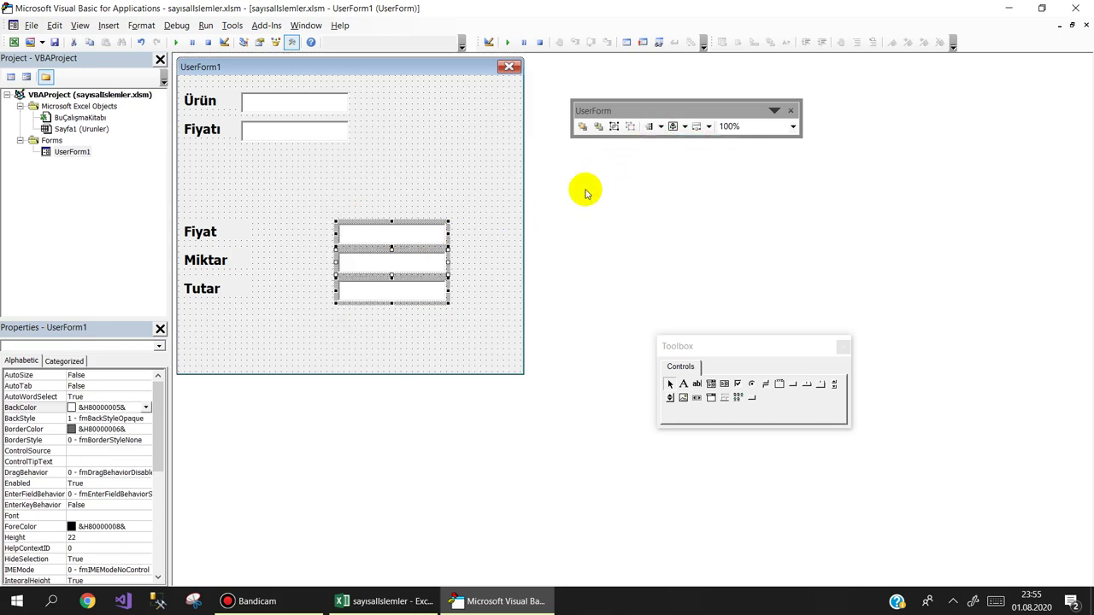
left_click(488, 251)
left_click_drag(402, 233, 402, 203)
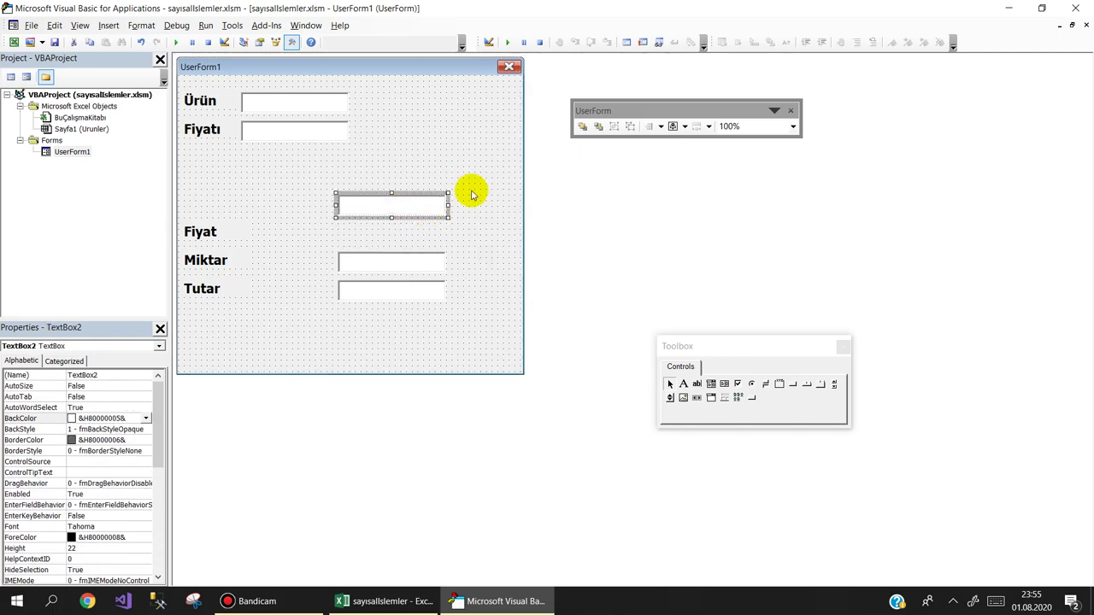
- Align centres and tops, centre horizontally, then restack the boxes into a left-aligned column
left_click_drag(476, 183, 354, 334)
left_click(661, 128)
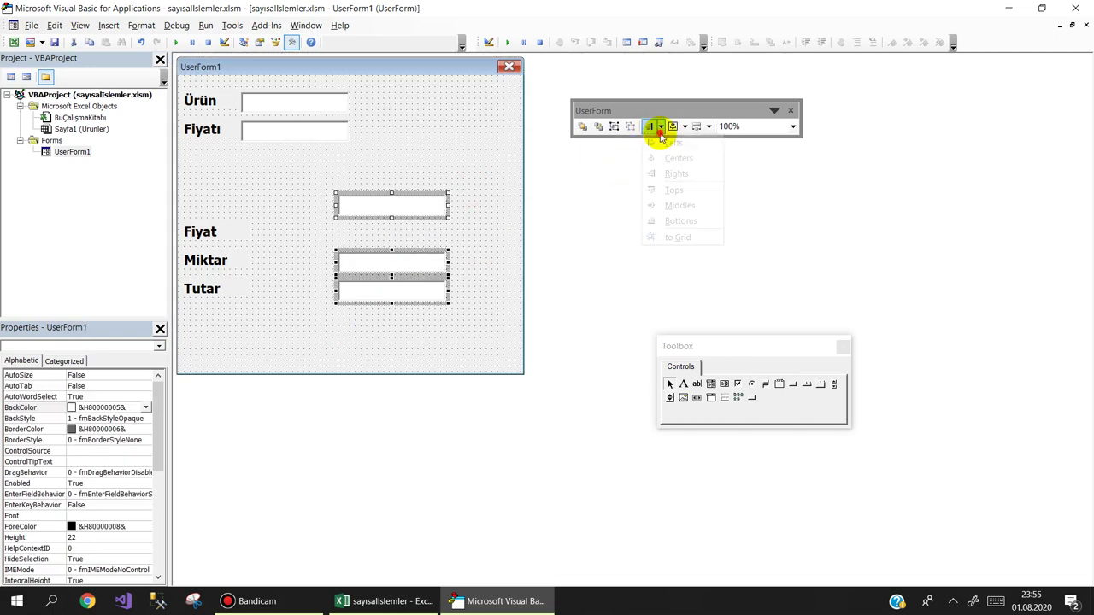
left_click(671, 158)
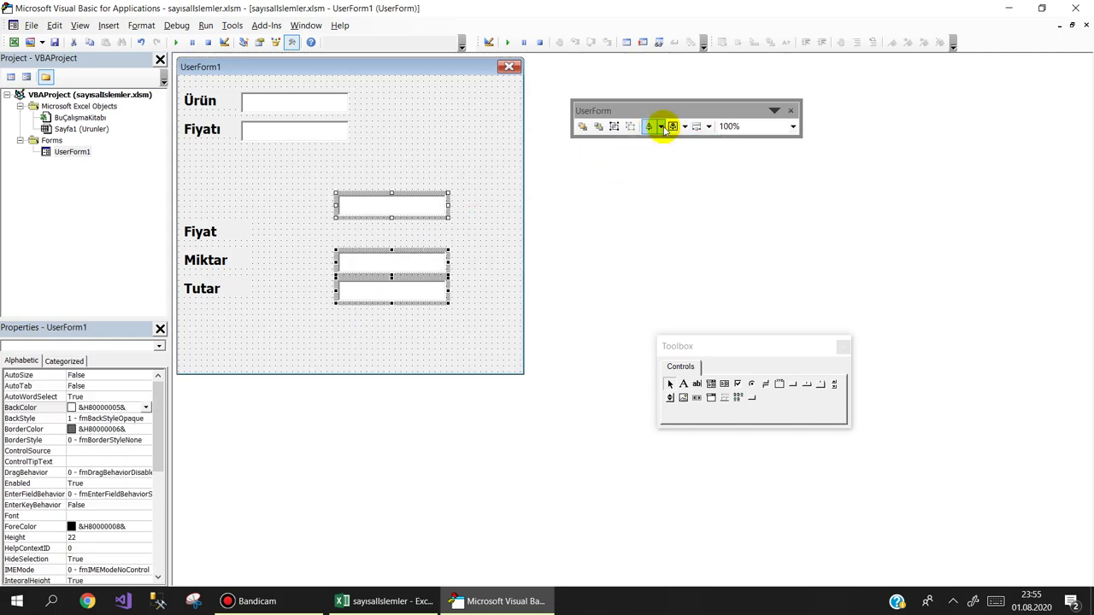
left_click(662, 128)
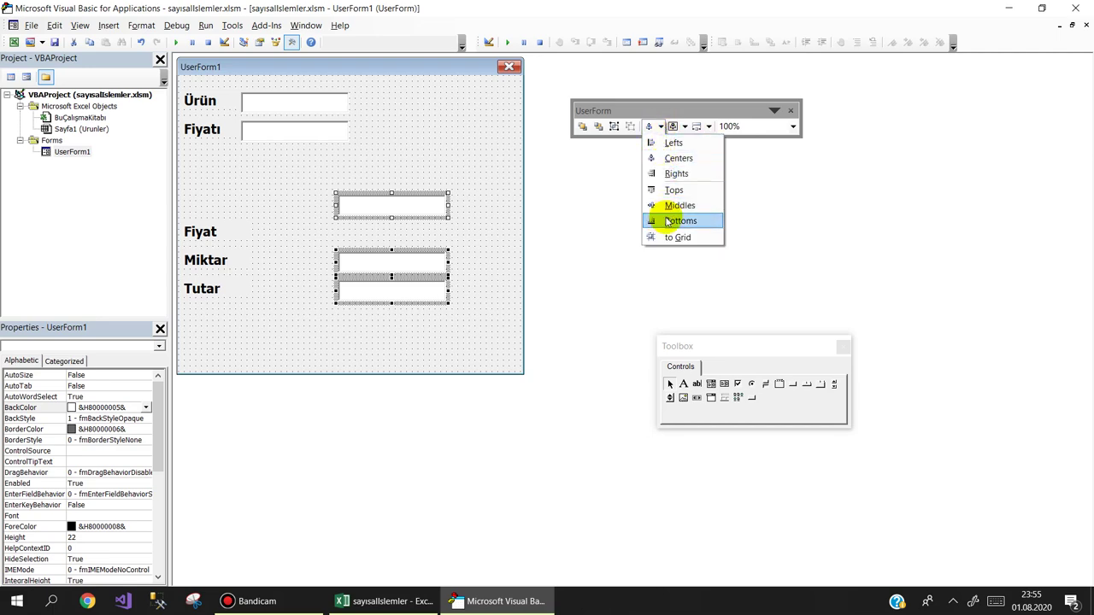
left_click(668, 160)
left_click(670, 129)
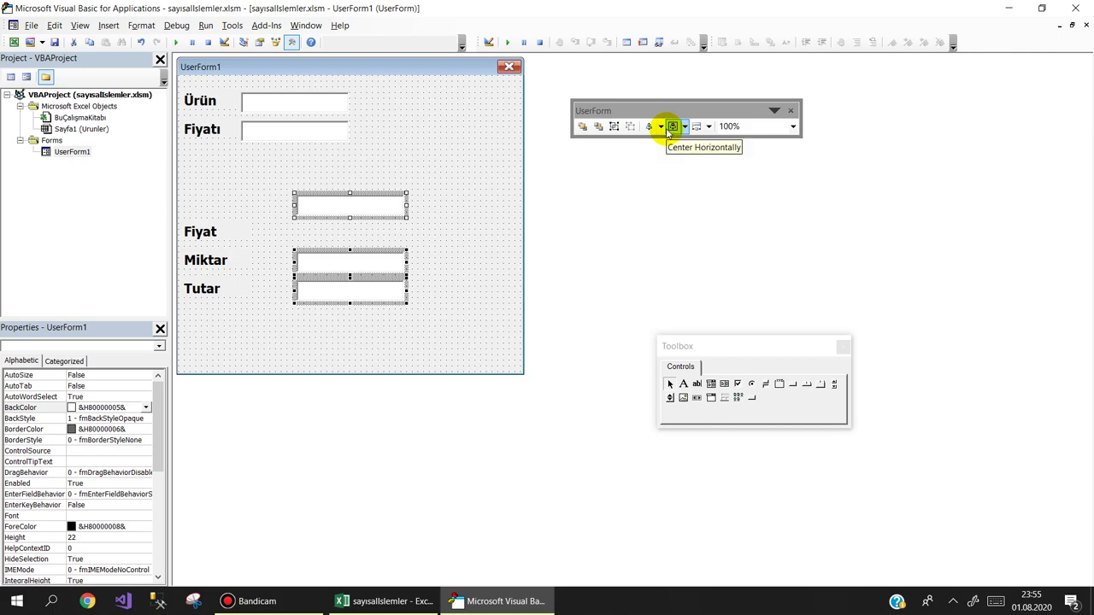
left_click(661, 127)
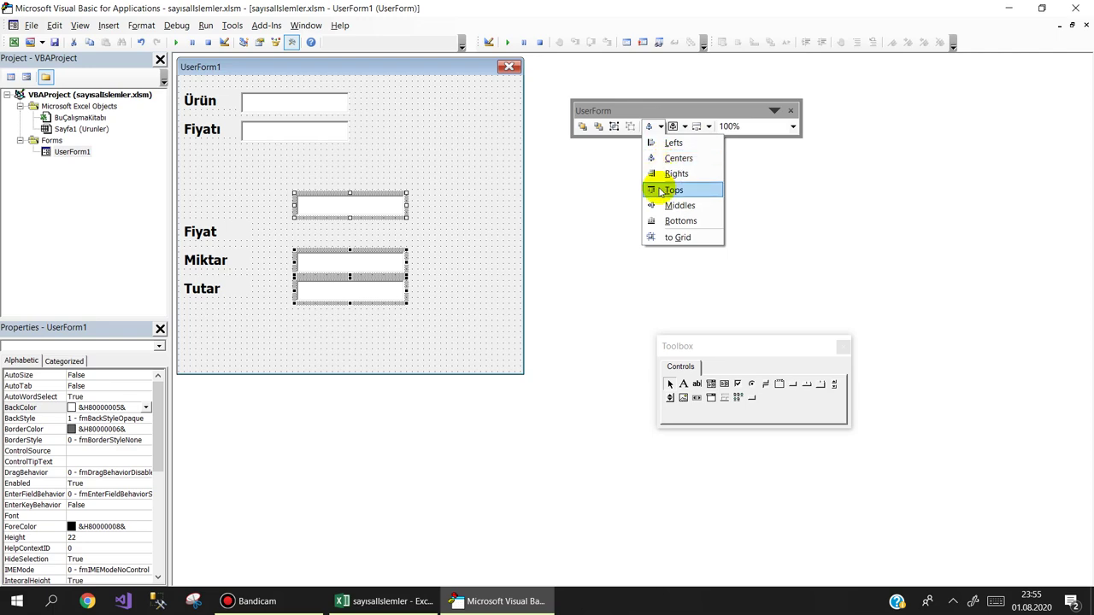
left_click(661, 190)
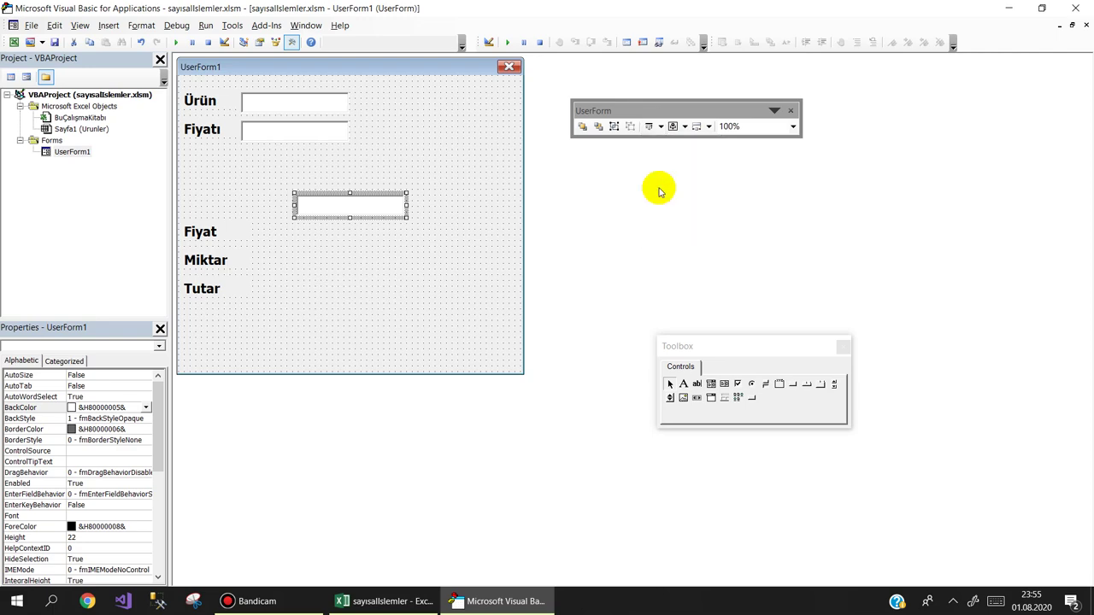
left_click(371, 229)
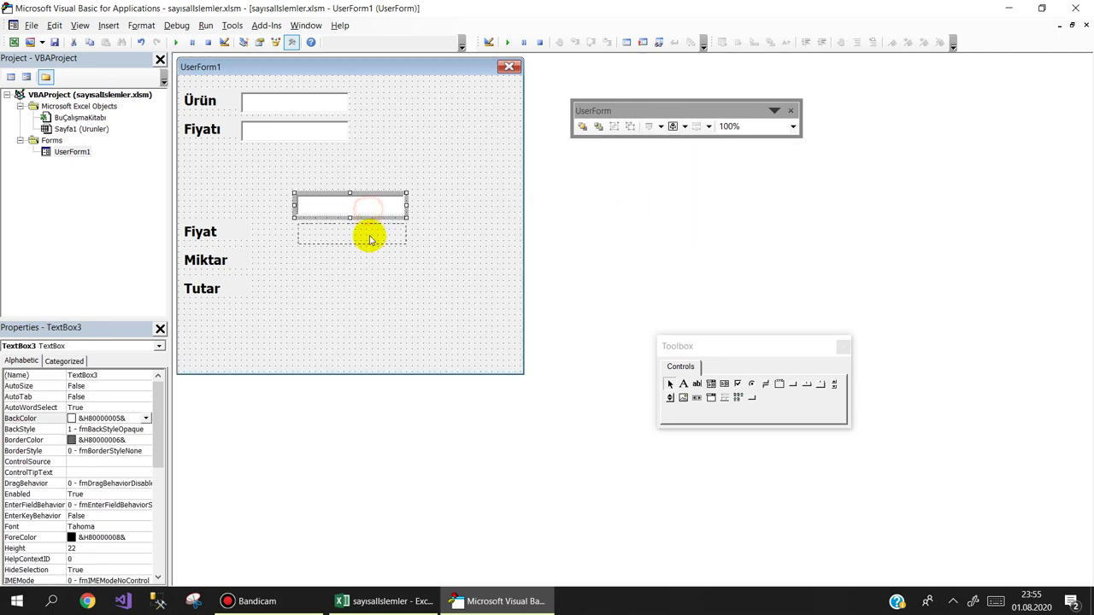
left_click_drag(370, 214, 371, 264)
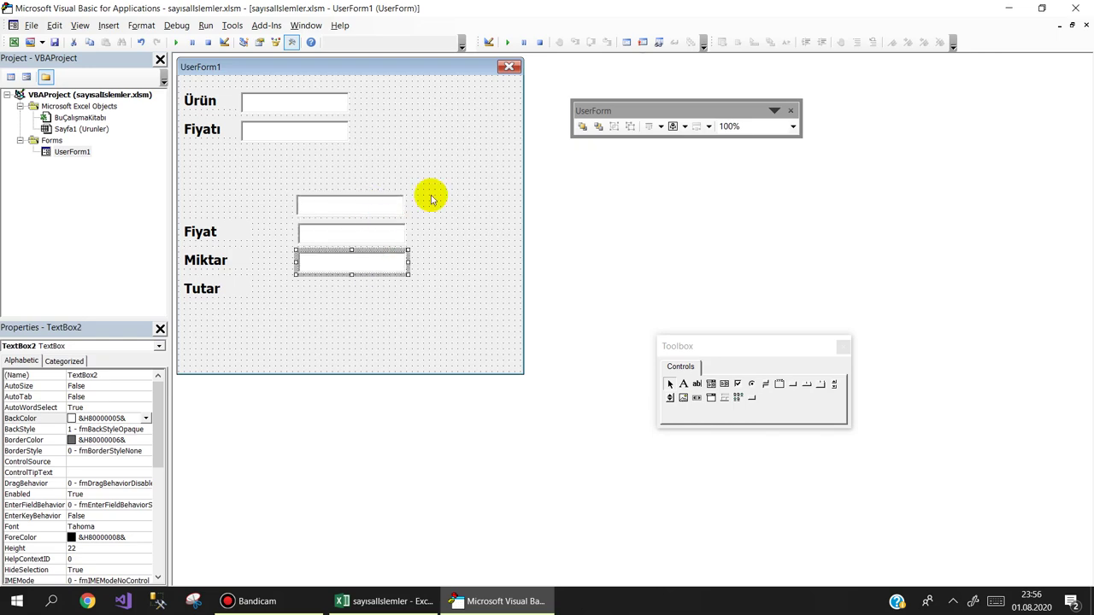
mouse_move(428, 195)
left_mouse_down()
mouse_move(365, 256)
mouse_move(402, 236)
mouse_move(313, 264)
left_mouse_up()
left_click(378, 293)
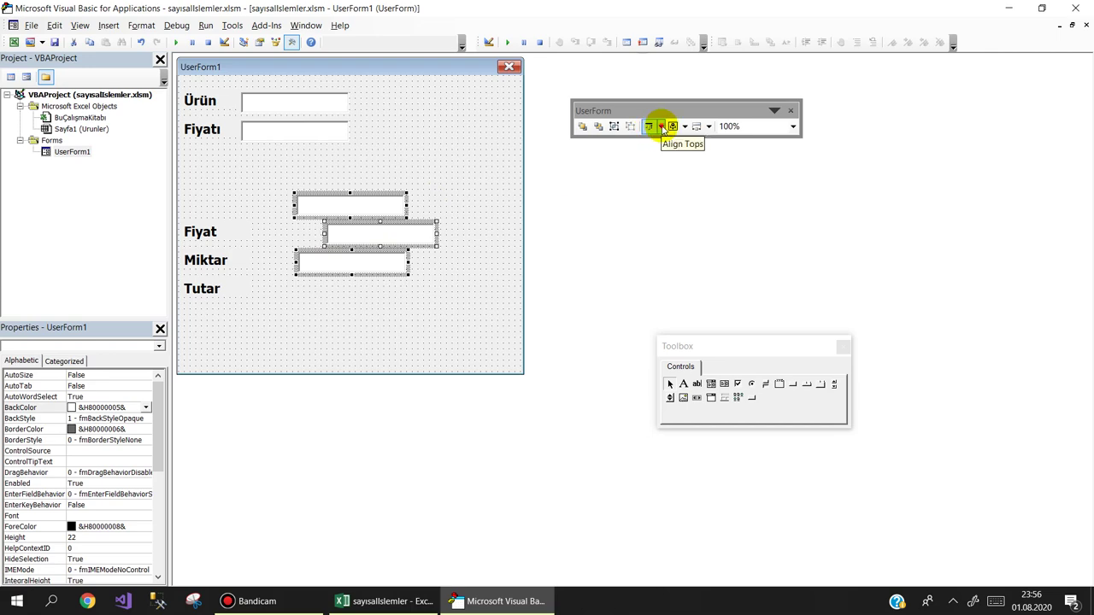
left_click(661, 126)
left_click(656, 142)
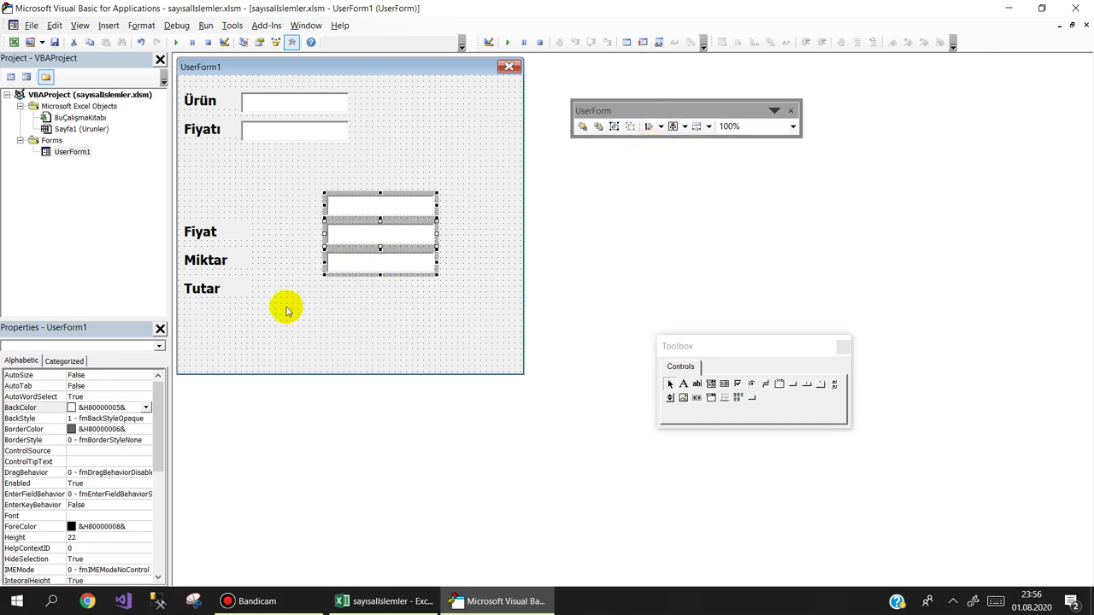
- Move the labels up beside the boxes and add colons to read Fiyat:, Miktar: and Tutar:
left_click(234, 305)
left_click_drag(203, 212, 207, 282)
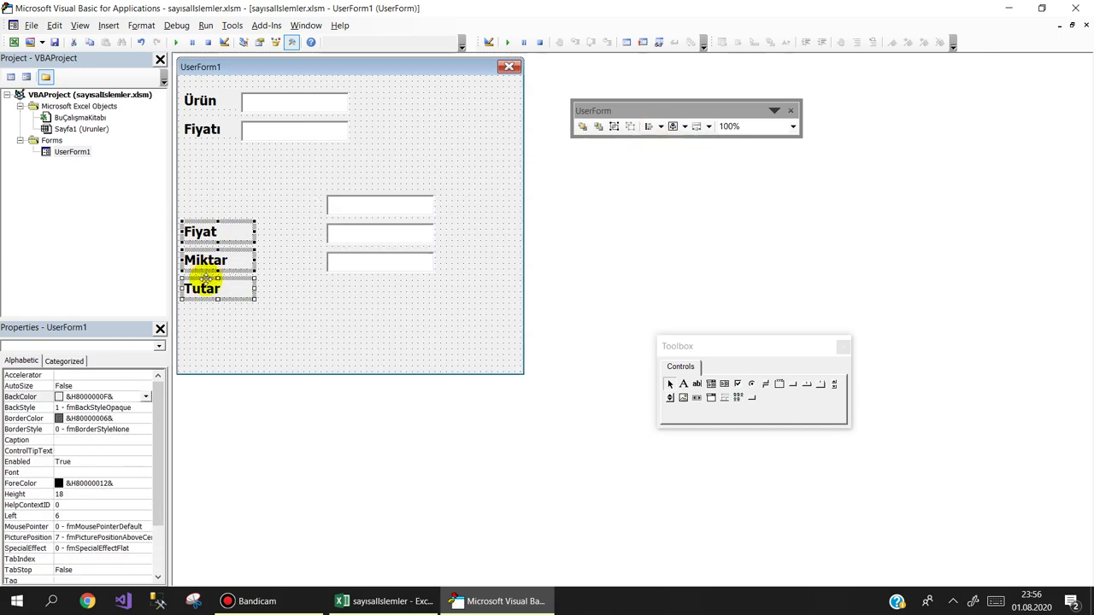
left_click_drag(229, 228, 235, 199)
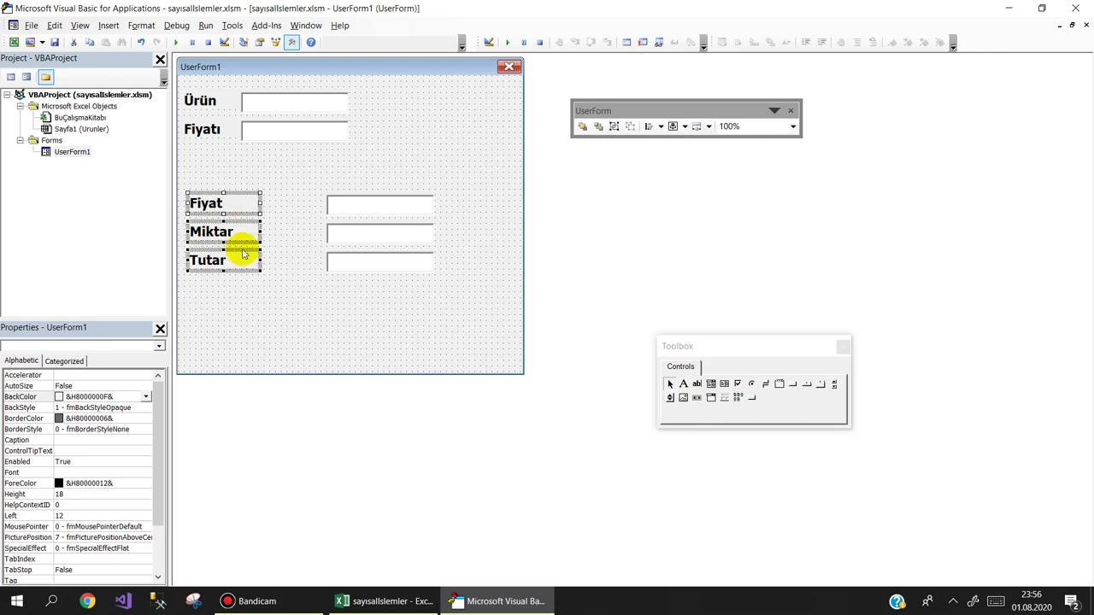
left_click(247, 281)
left_click(236, 209)
left_click(236, 209)
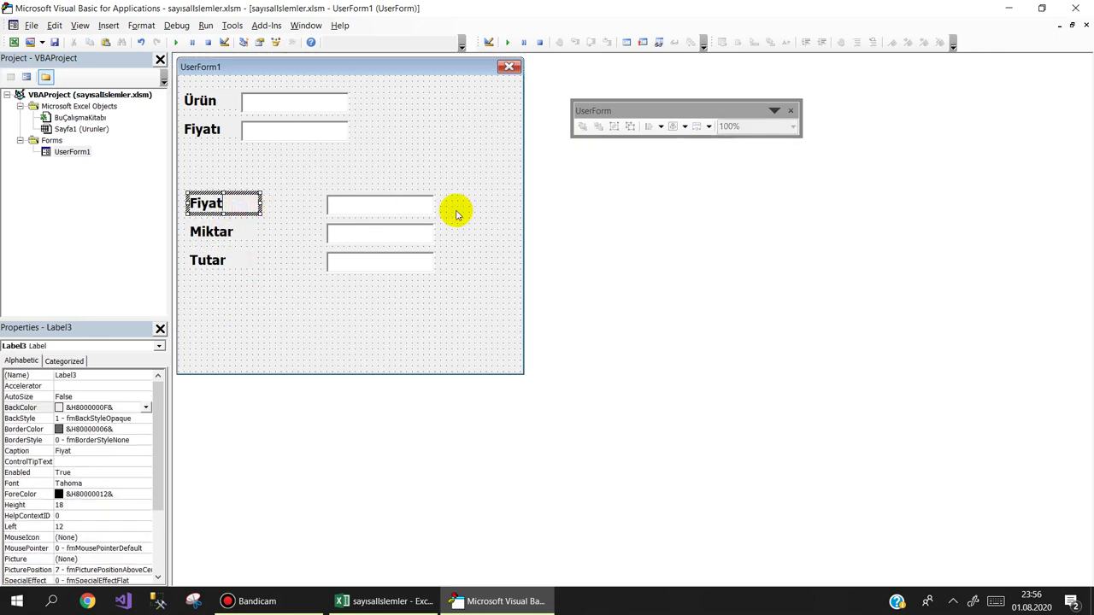
type(":")
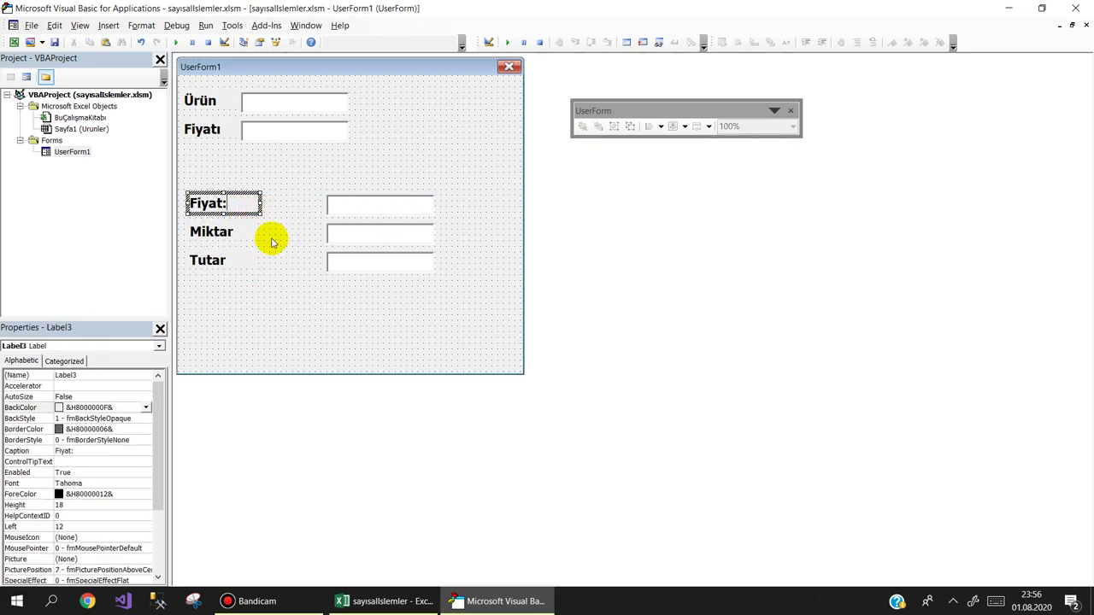
left_click(253, 240)
left_click(246, 234)
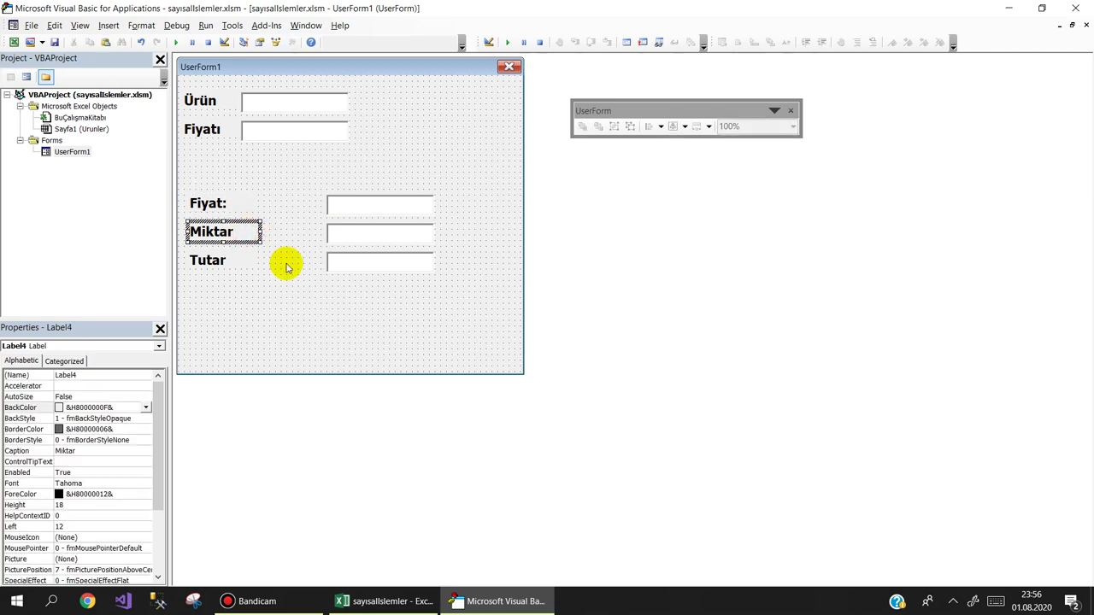
type(":")
left_click(238, 260)
left_click(244, 263)
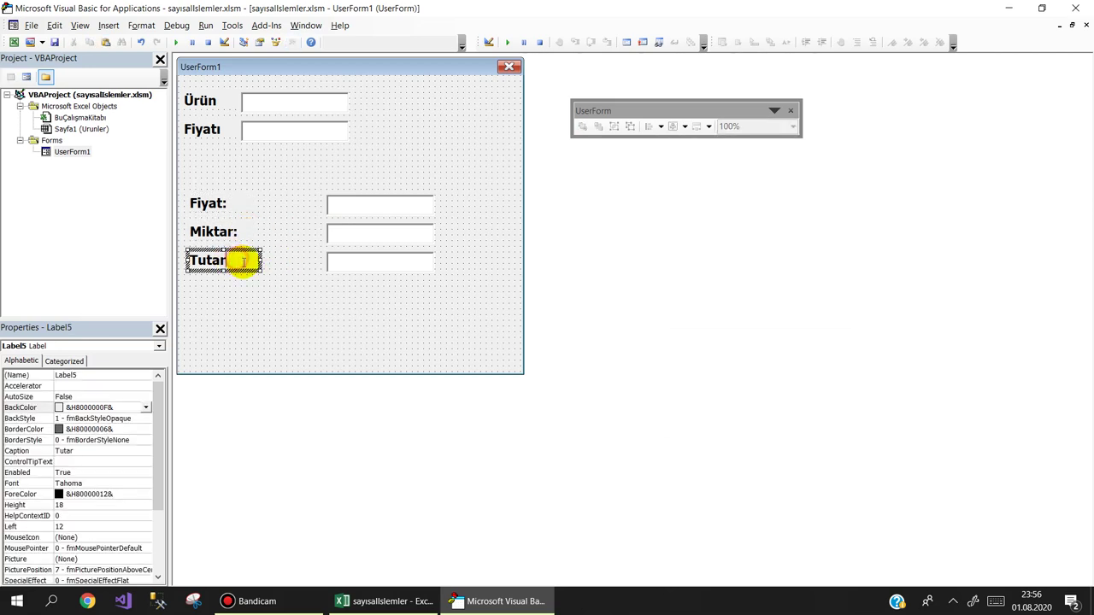
type(":")
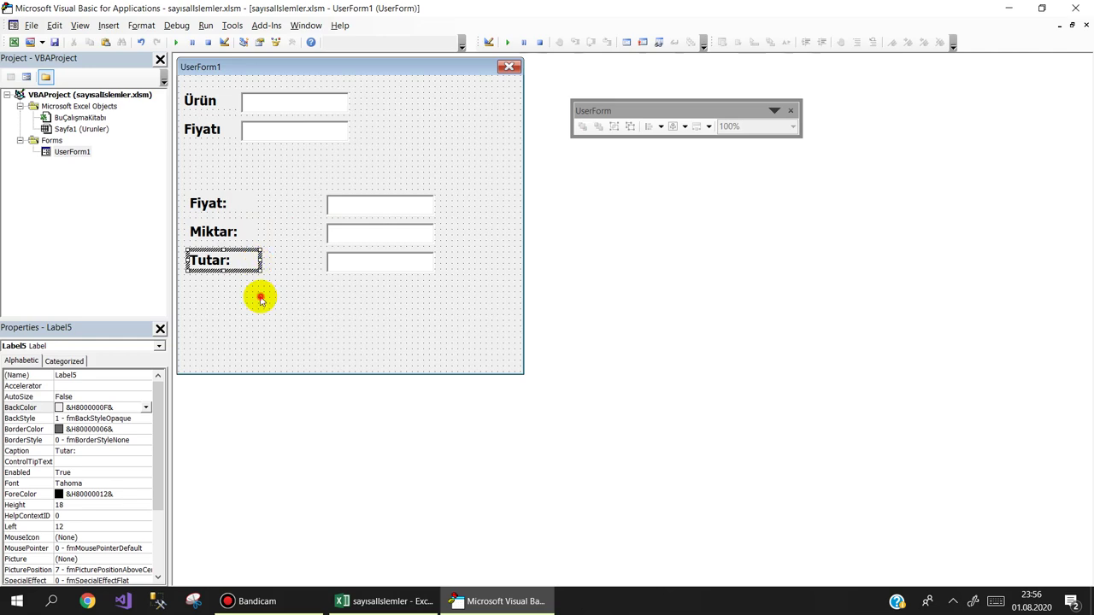
- Set the three labels' TextAlign to 3 - fmTextAlignRight
left_click(261, 300)
left_click_drag(237, 306, 207, 195)
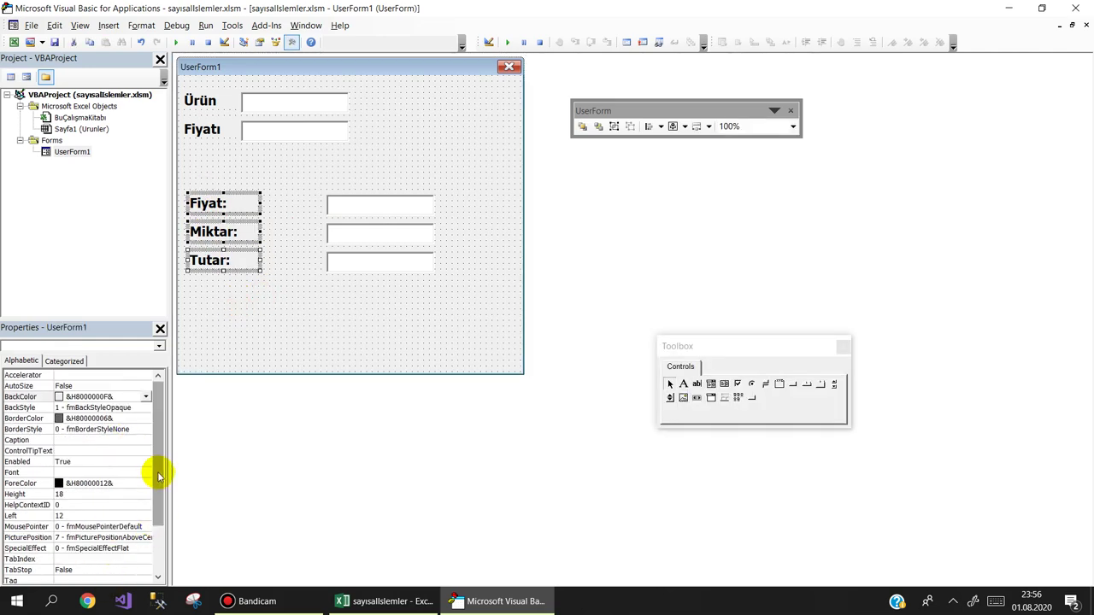
left_click_drag(158, 477, 154, 542)
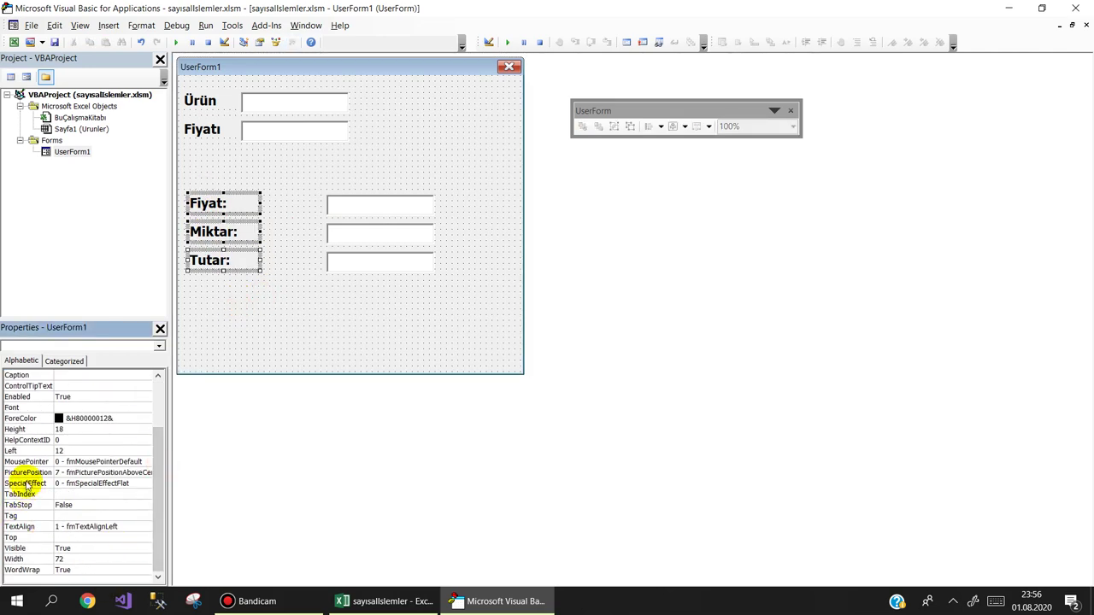
left_click(146, 528)
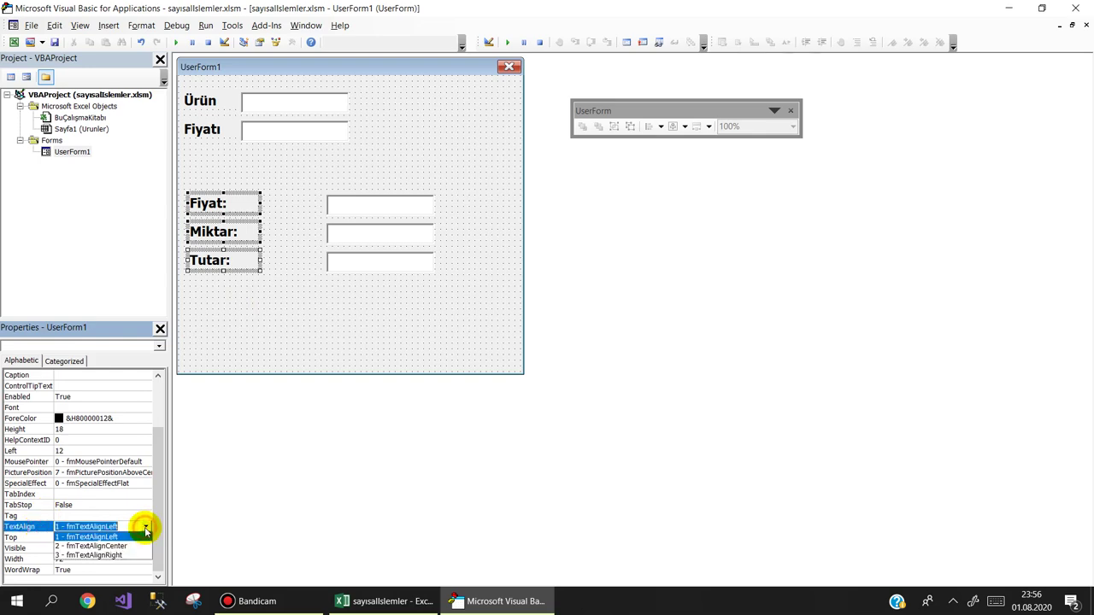
left_click(101, 556)
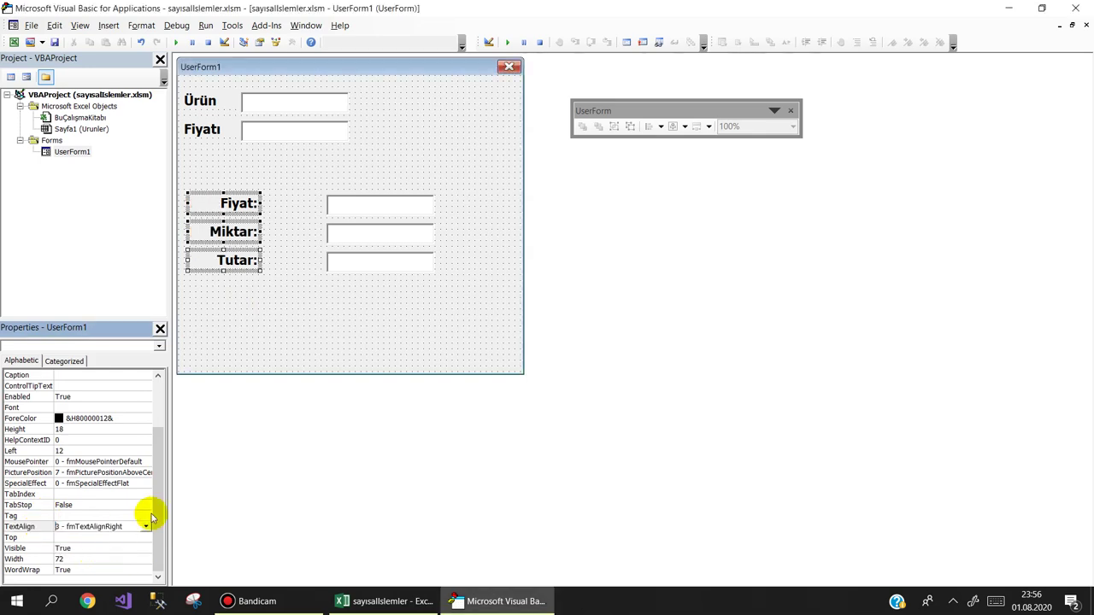
- Move the labels snug against their boxes and shift the whole group left
left_click(663, 134)
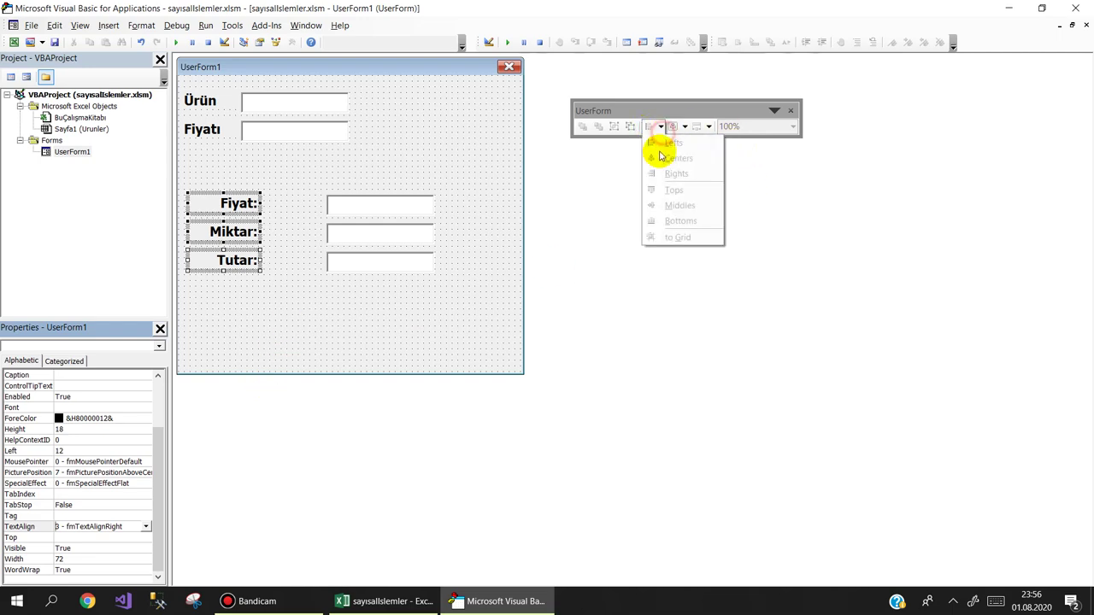
left_click(329, 325)
mouse_move(243, 296)
left_mouse_down()
mouse_move(227, 183)
mouse_move(299, 192)
left_mouse_up()
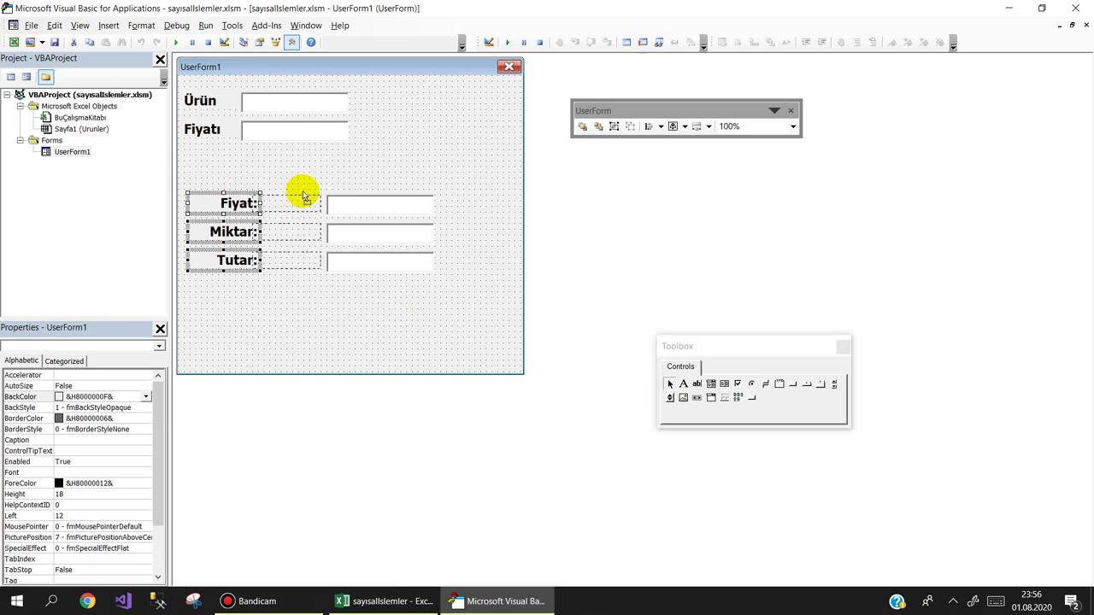
left_click(395, 296)
mouse_move(355, 272)
left_mouse_down()
mouse_move(318, 193)
mouse_move(312, 205)
mouse_move(239, 223)
left_mouse_up()
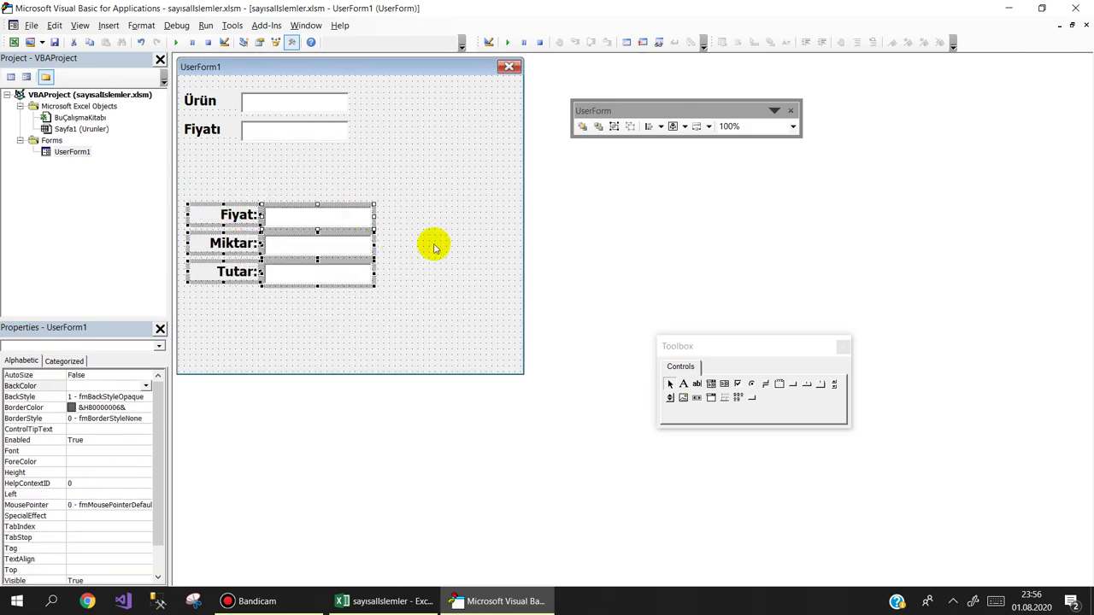
left_click(432, 243)
left_click_drag(724, 112, 806, 42)
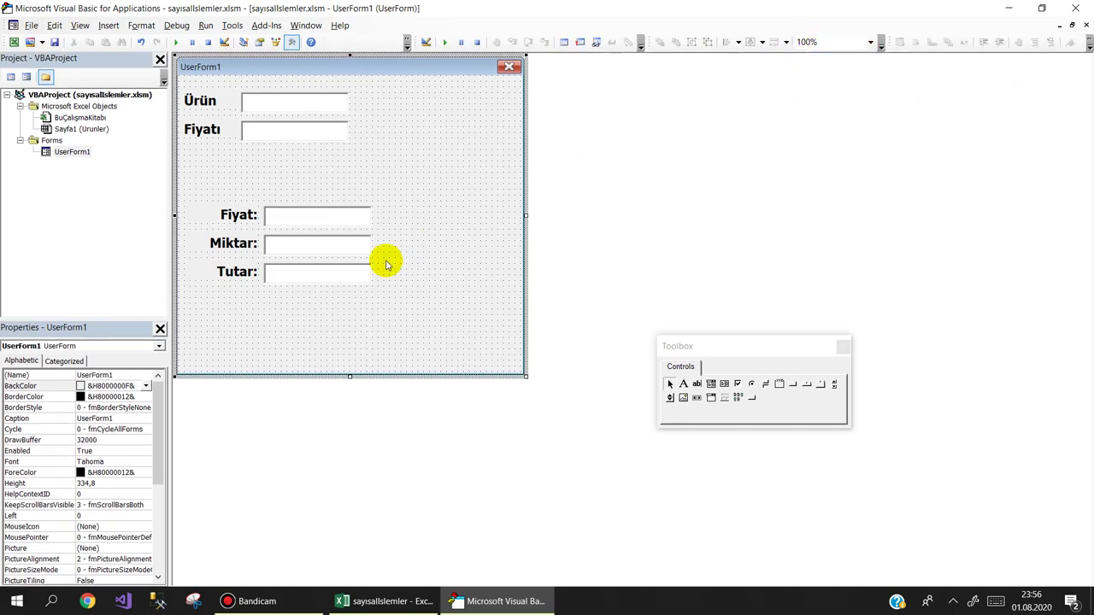
- Rename the Fiyat input box to txtFiyati, fixing an invalid-name error
left_click(309, 219)
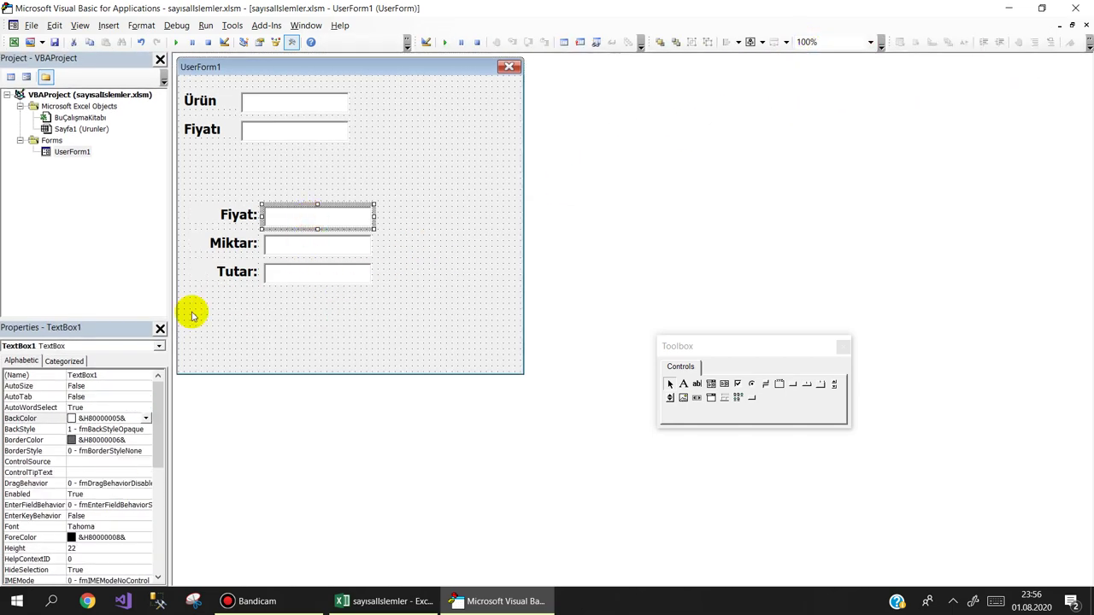
left_click(67, 375)
type("txtFiyat")
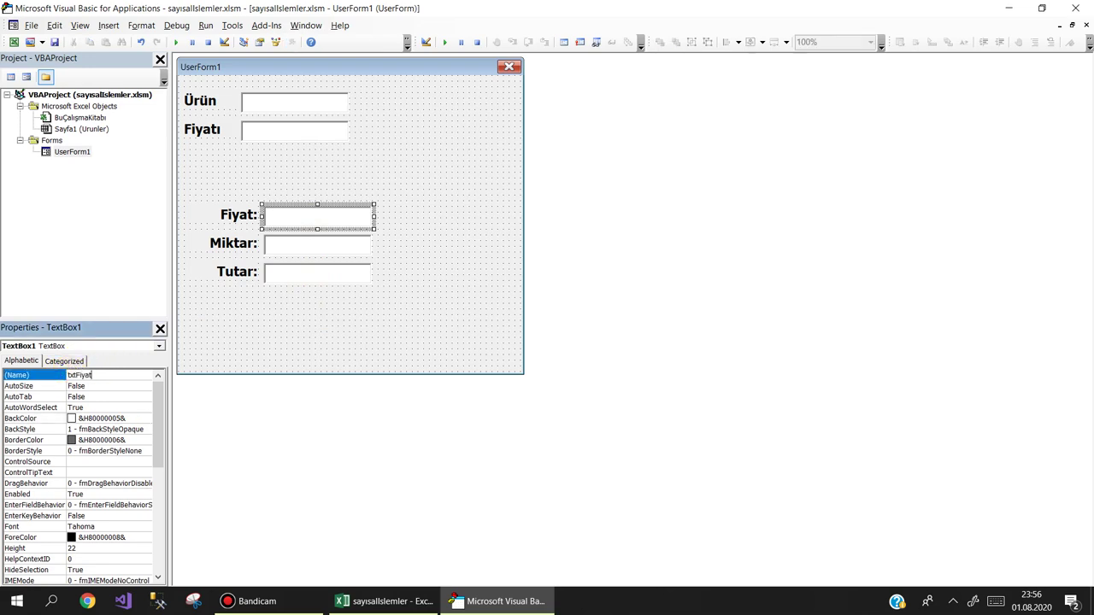
key("Return")
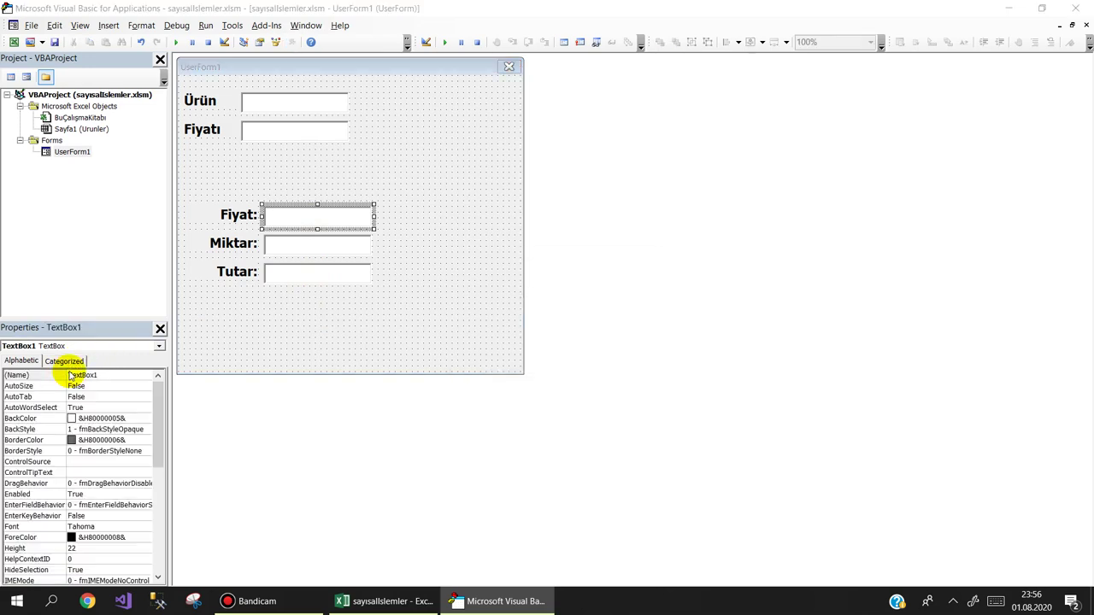
key("Return")
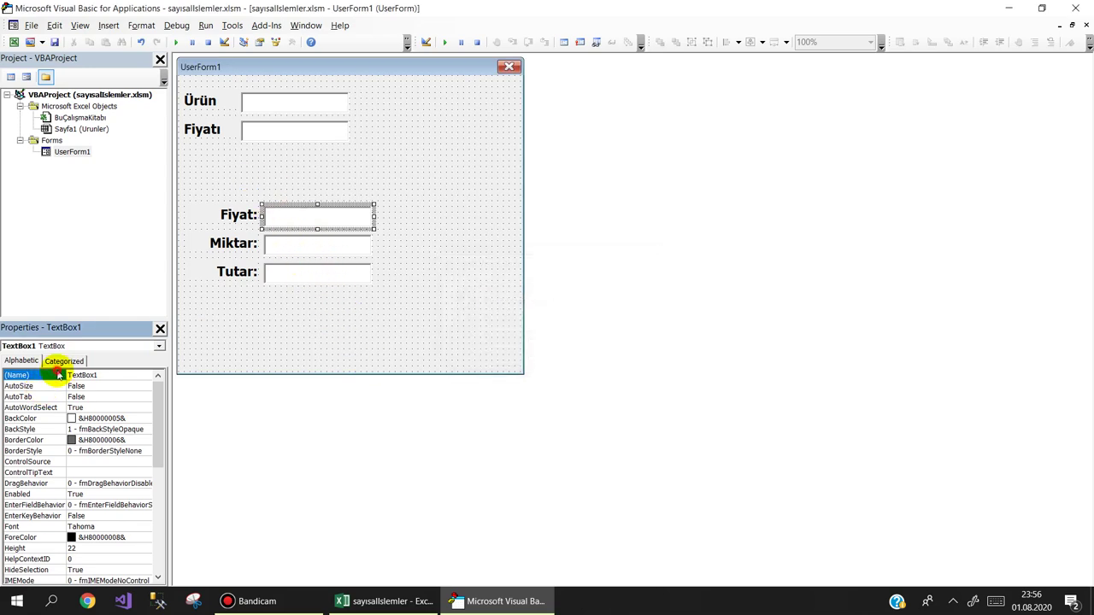
type("txtFiya")
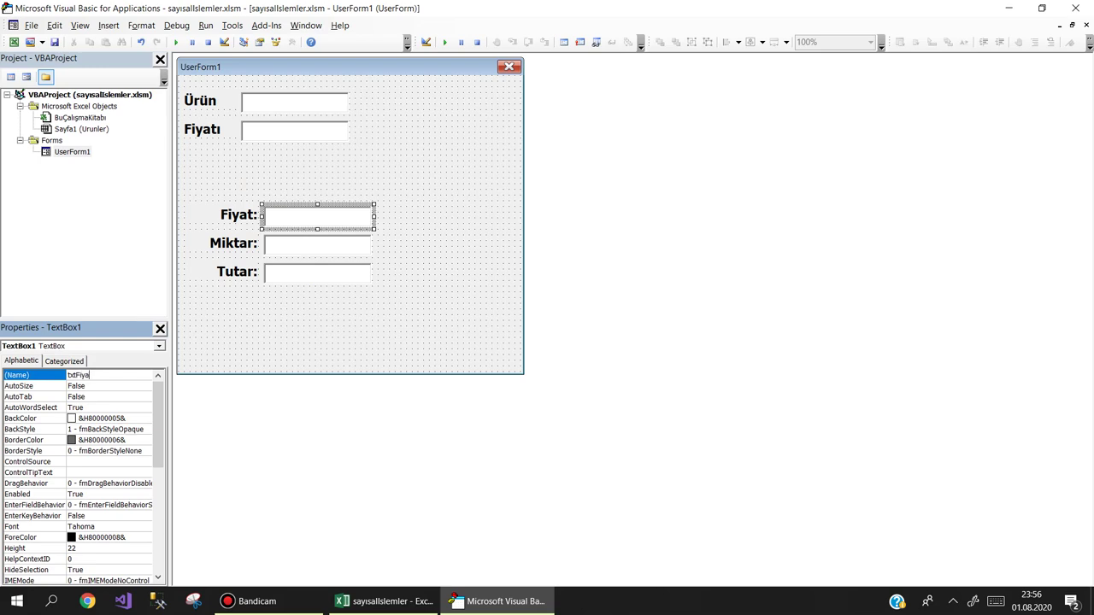
type("ti")
- Rename the Miktar and Tutar input boxes to txtMiktar and txtTutar
left_click(283, 257)
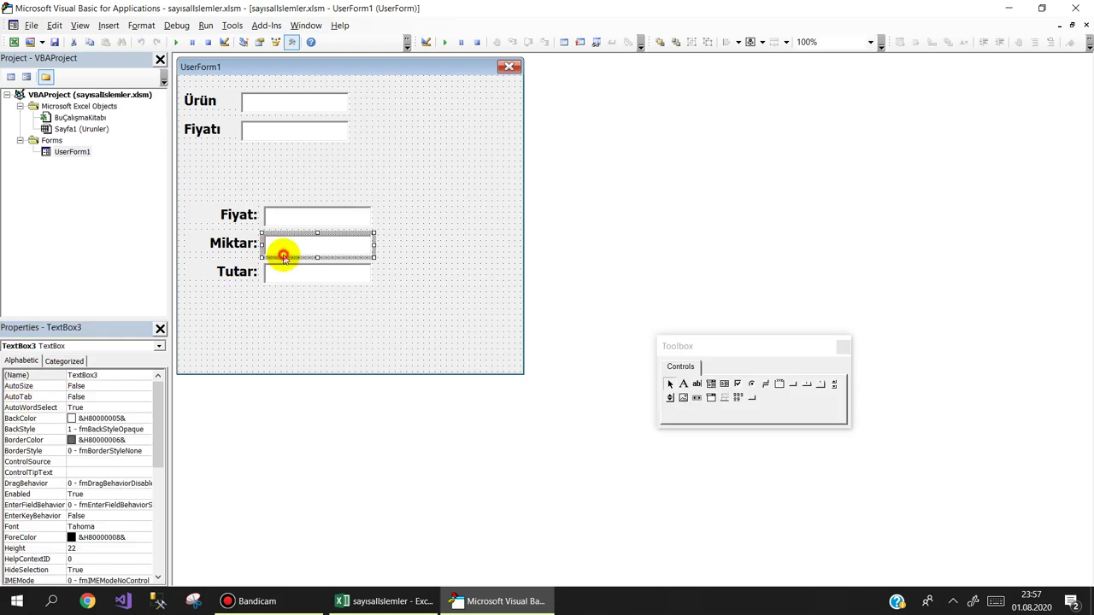
left_click(47, 377)
type("txtMiktar")
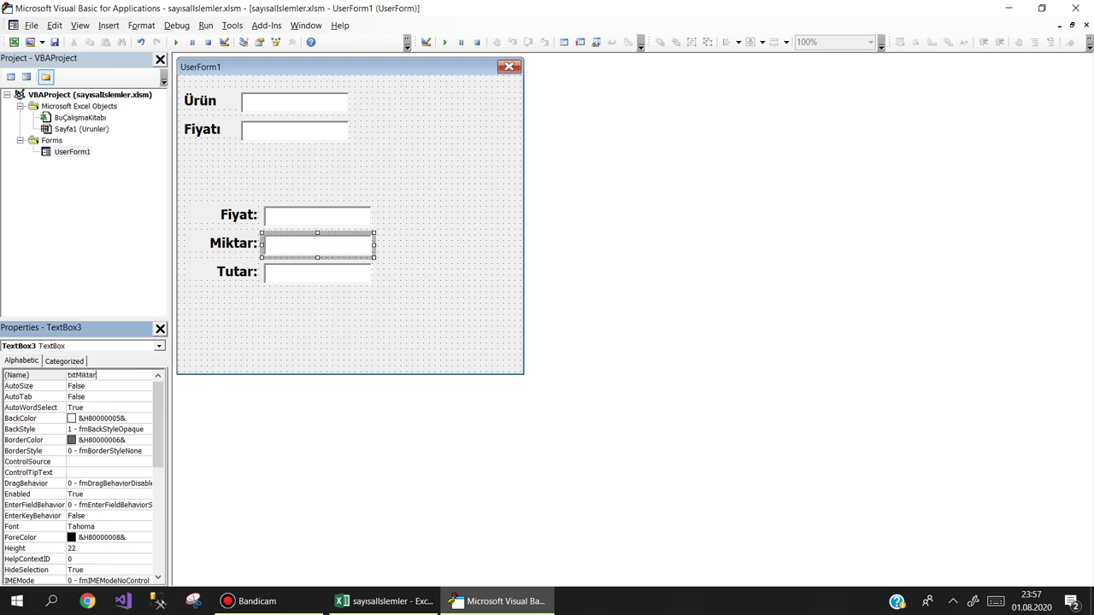
left_click(284, 288)
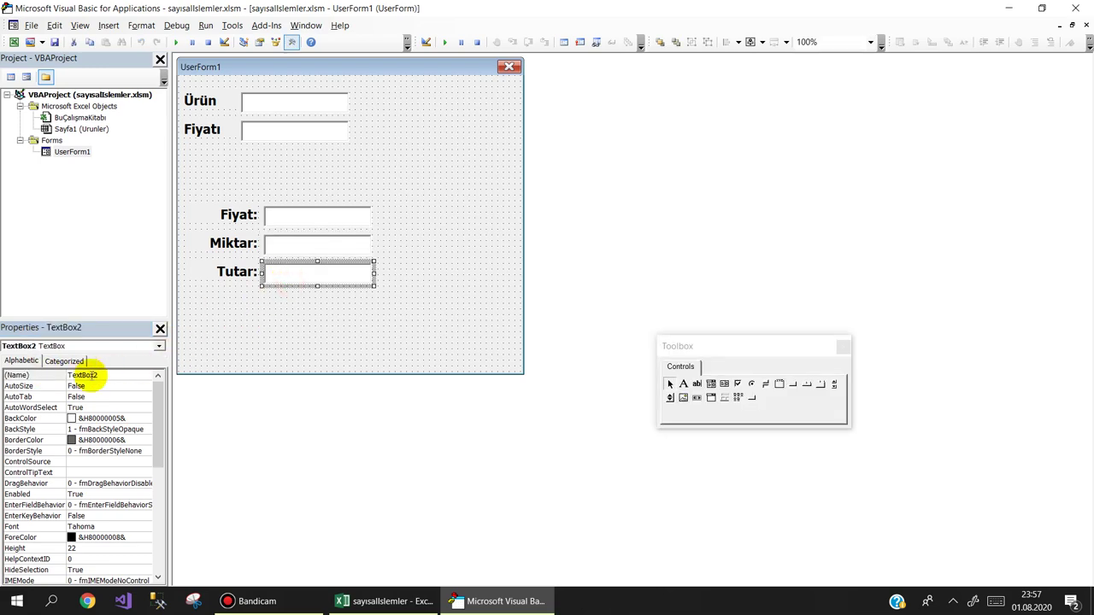
left_click(55, 376)
type("t")
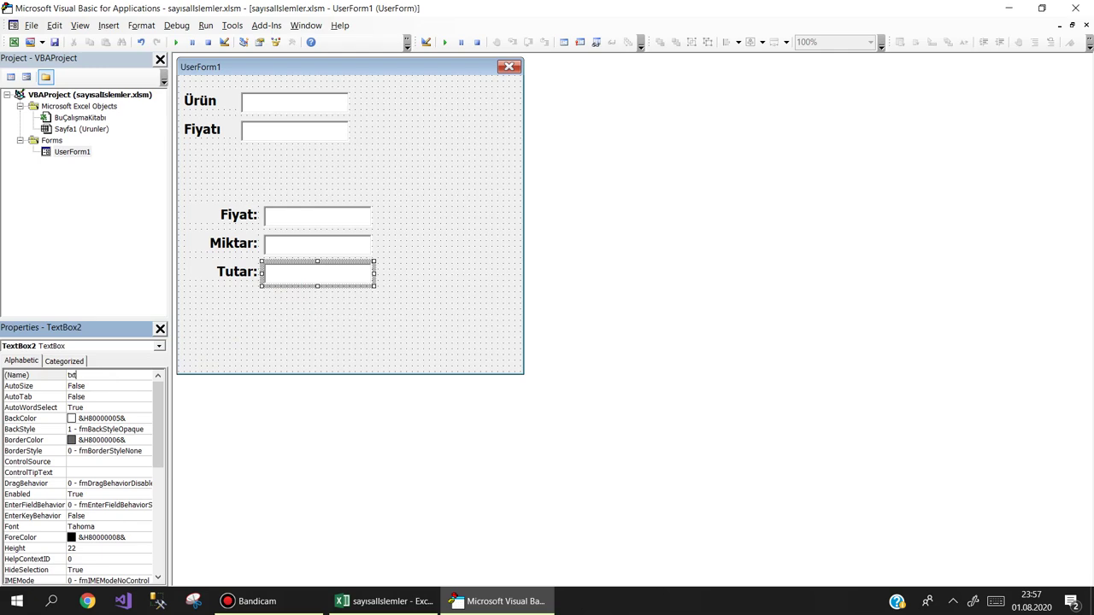
type("ar")
left_click(61, 380)
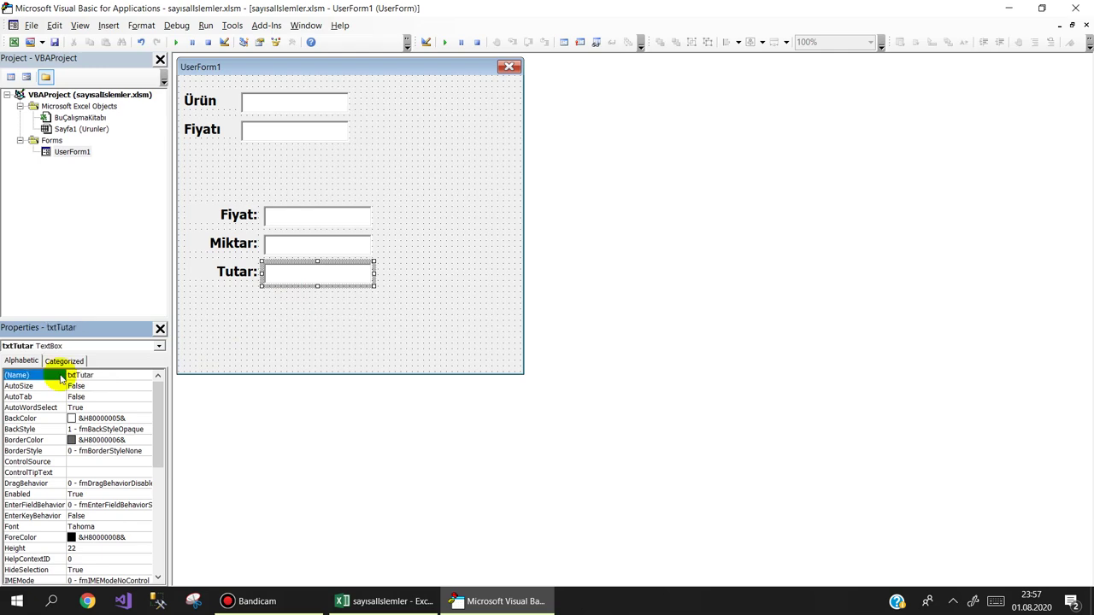
left_click(427, 248)
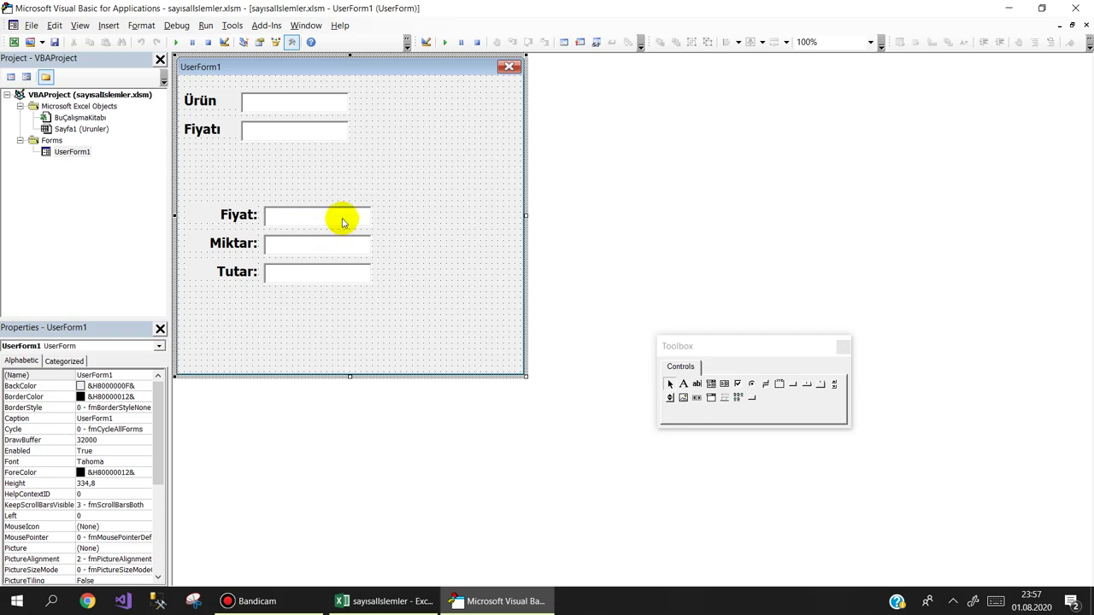
- Create txtFiyati_BeforeUpdate with txtFiyati.Value = Format(txtFiyati.Value, "#,##0.00")
double_click(282, 219)
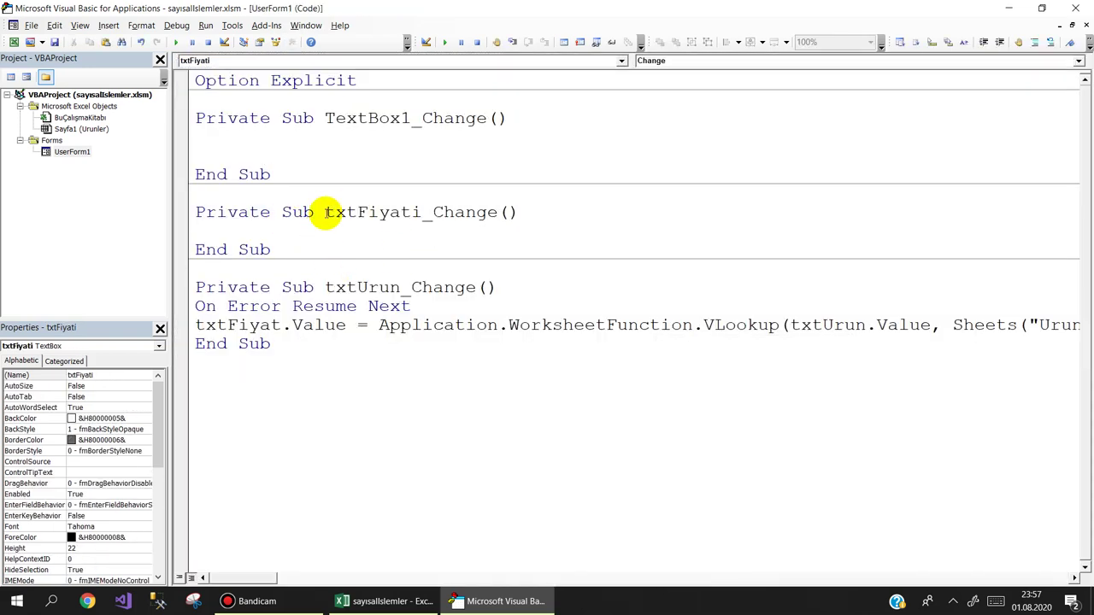
left_click(691, 60)
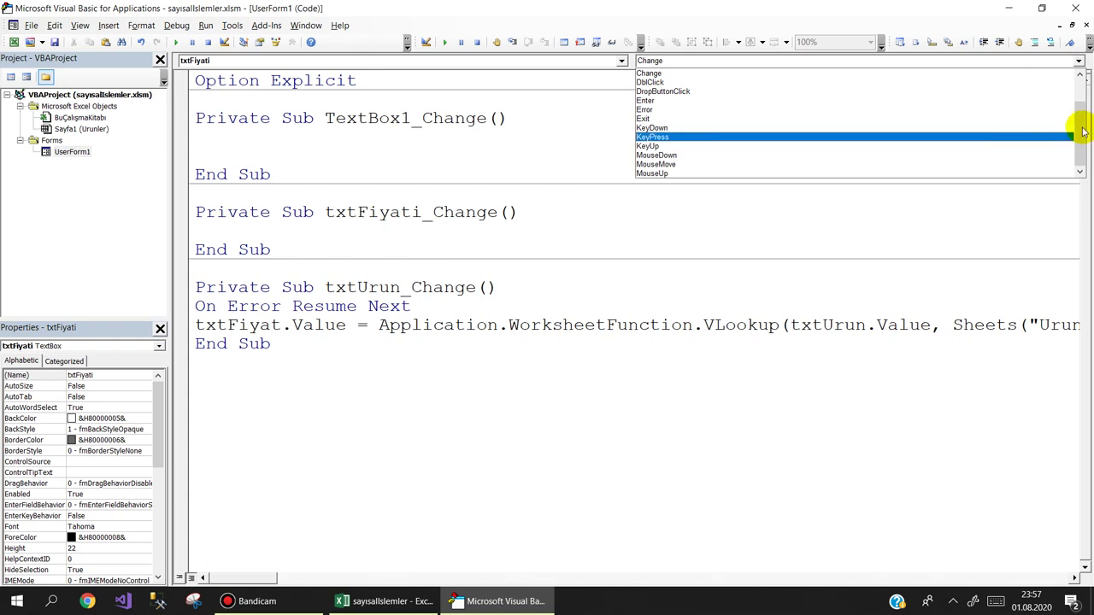
left_click_drag(1080, 126, 1070, 70)
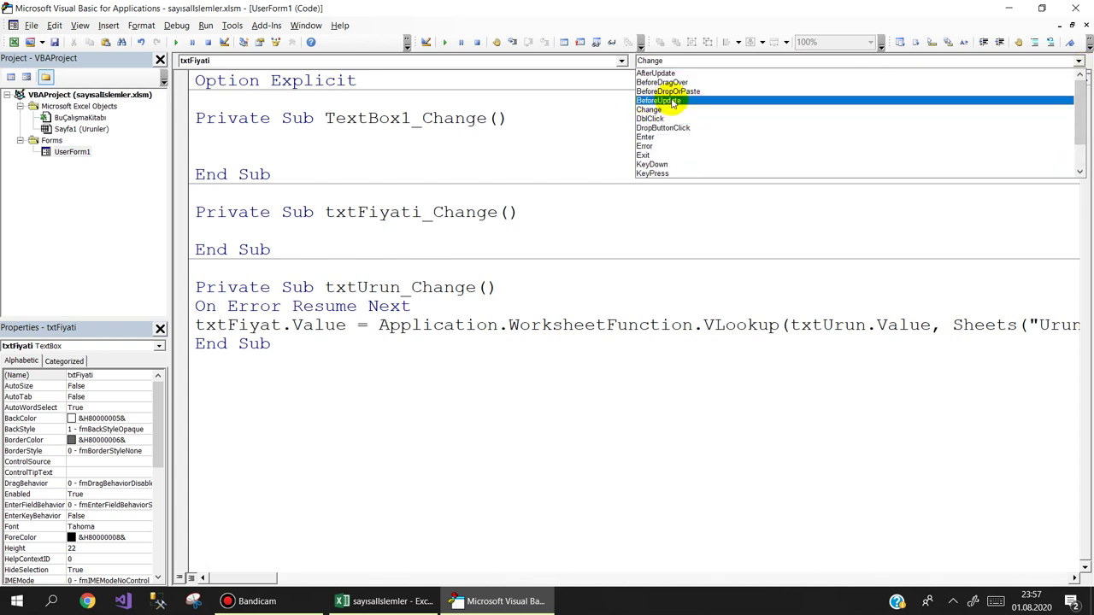
left_click(674, 101)
type("txtfi")
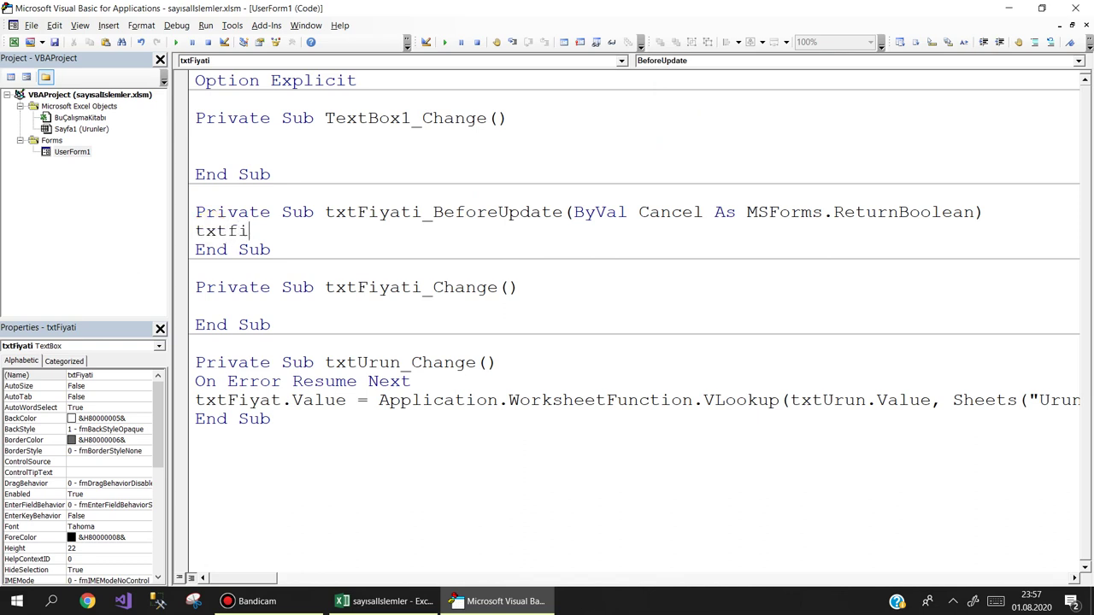
key("ctrl+space")
key("Down")
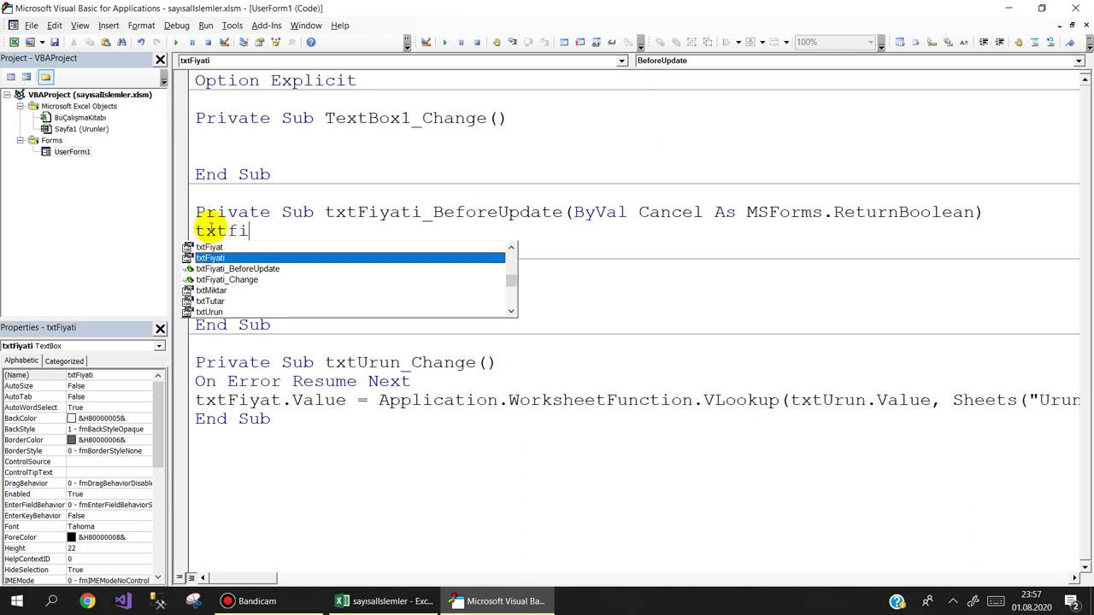
type(".v=")
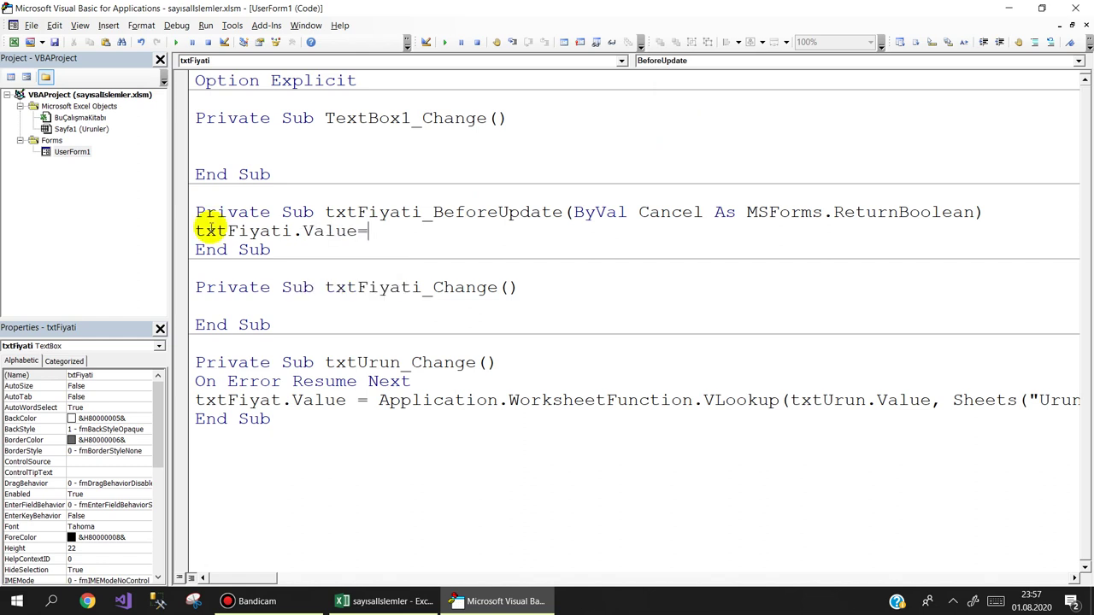
type("format")
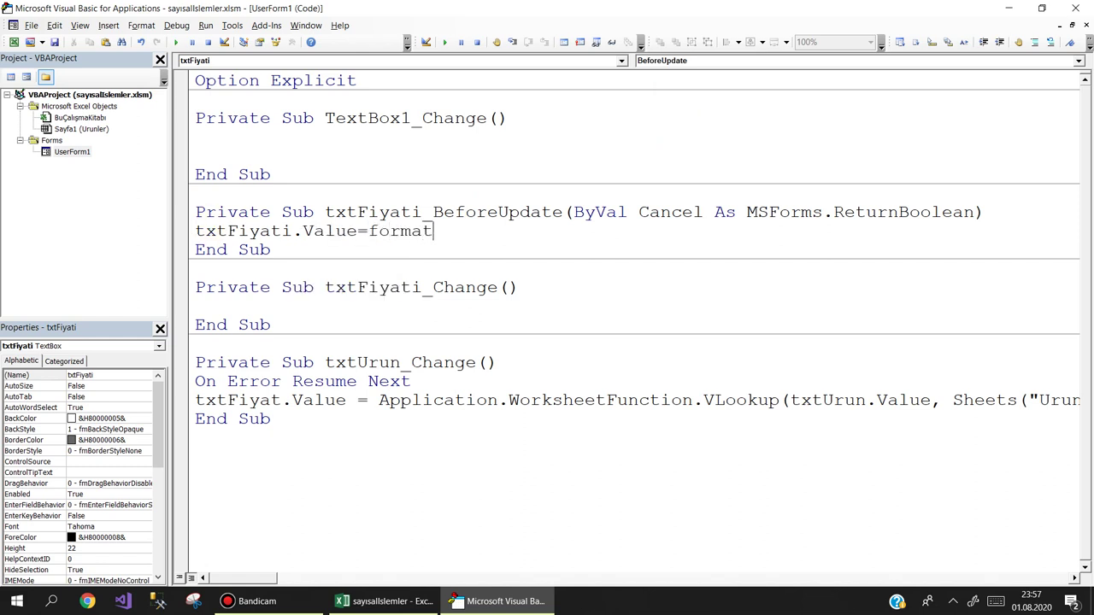
type("(")
type("txtfi")
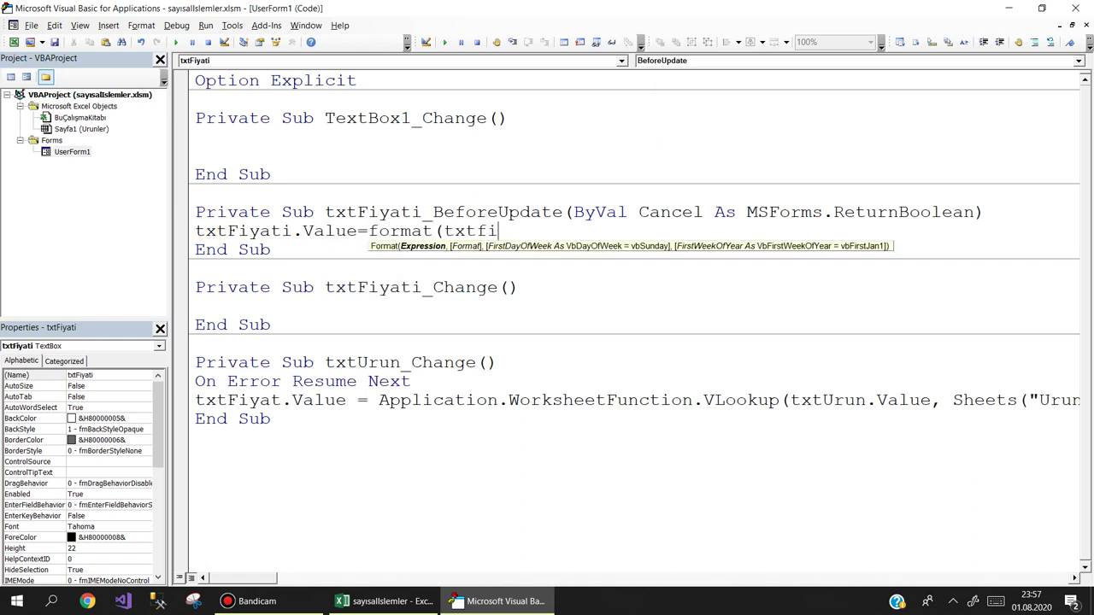
key("ctrl+space")
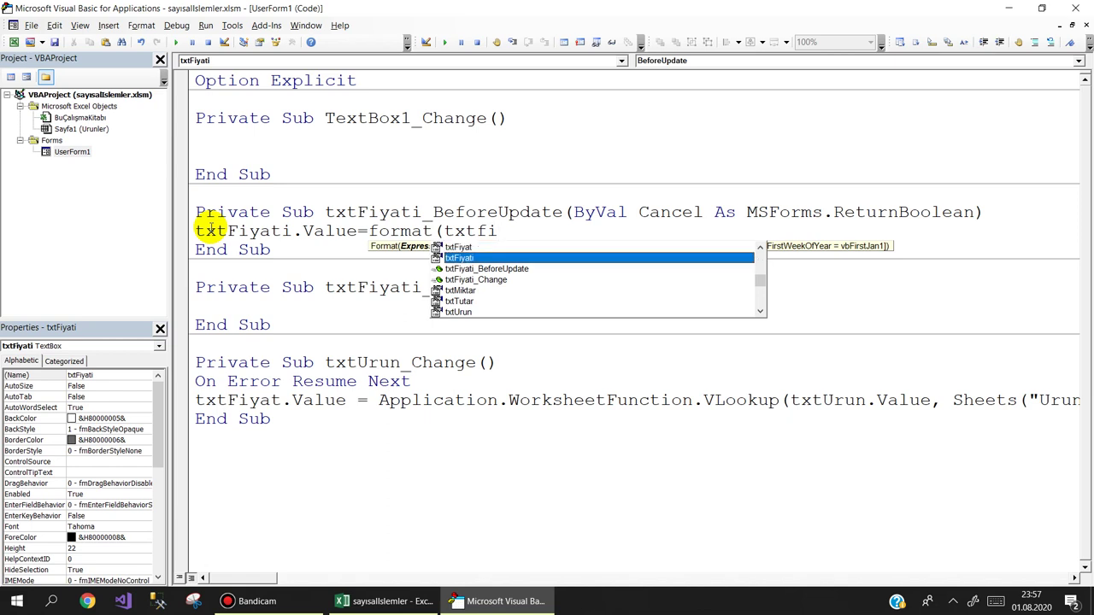
type(".v,")
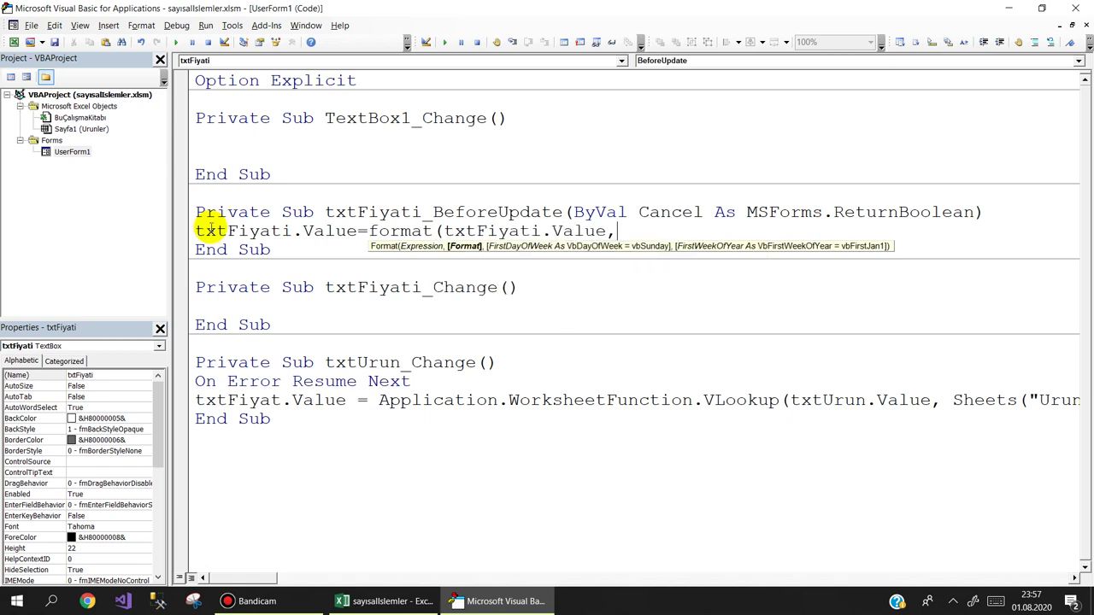
type("\"#,##0.00")
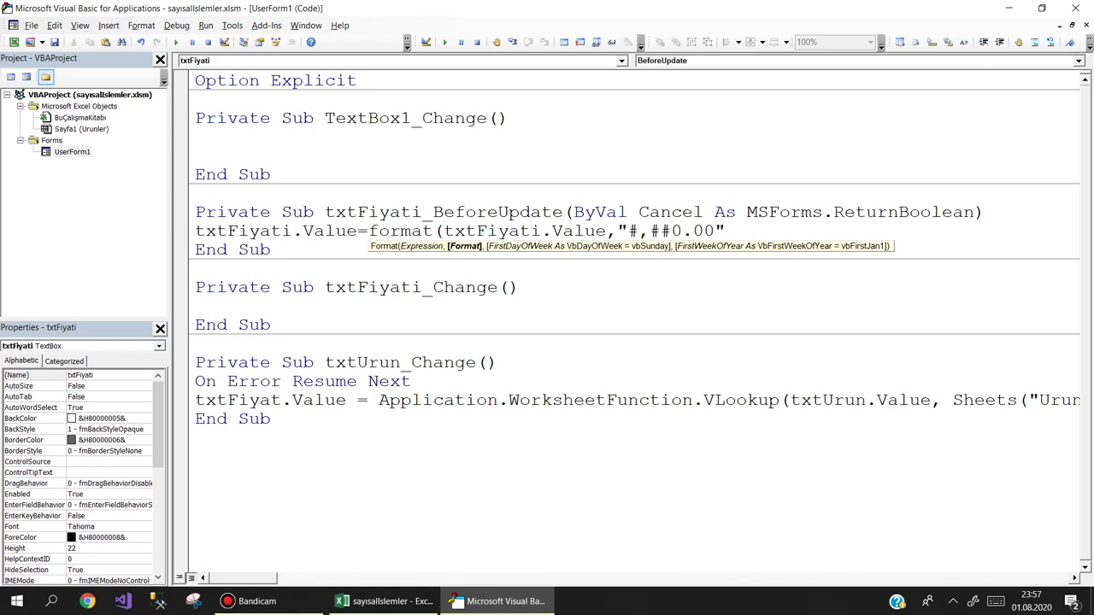
type(")")
key("Return")
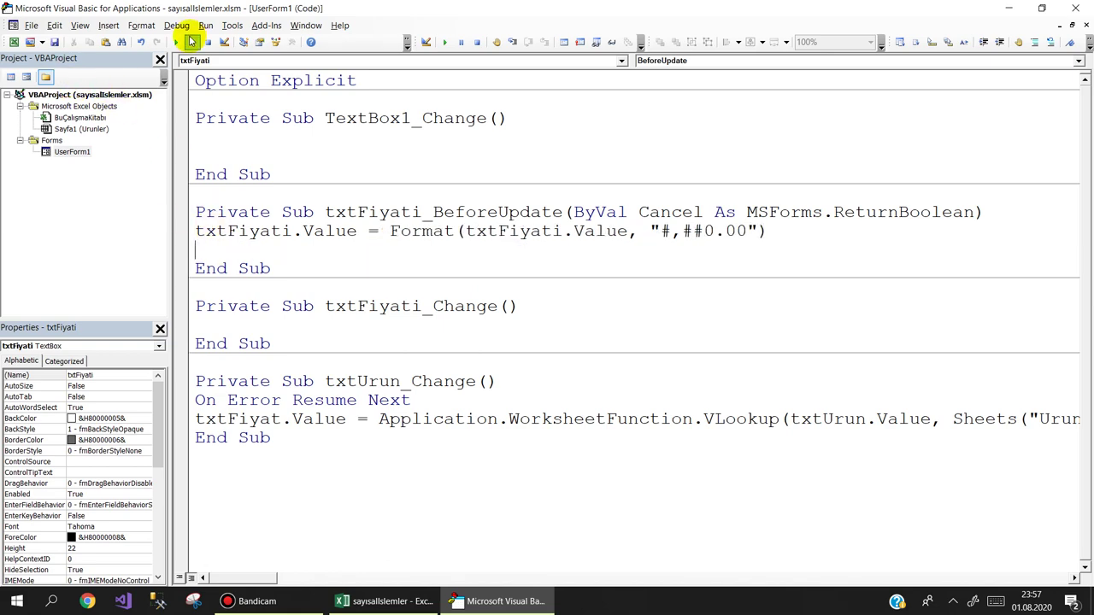
- Run the form, replace the 12.500,00 price to get 1.580,00, then close the form
left_click(191, 42)
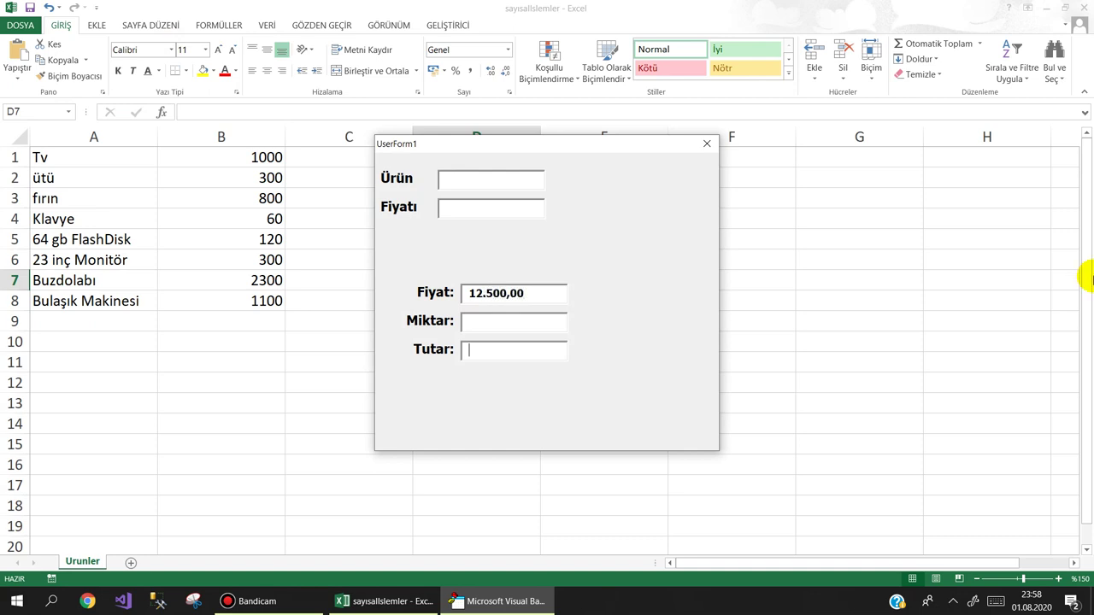
left_click(548, 296)
left_click(538, 294)
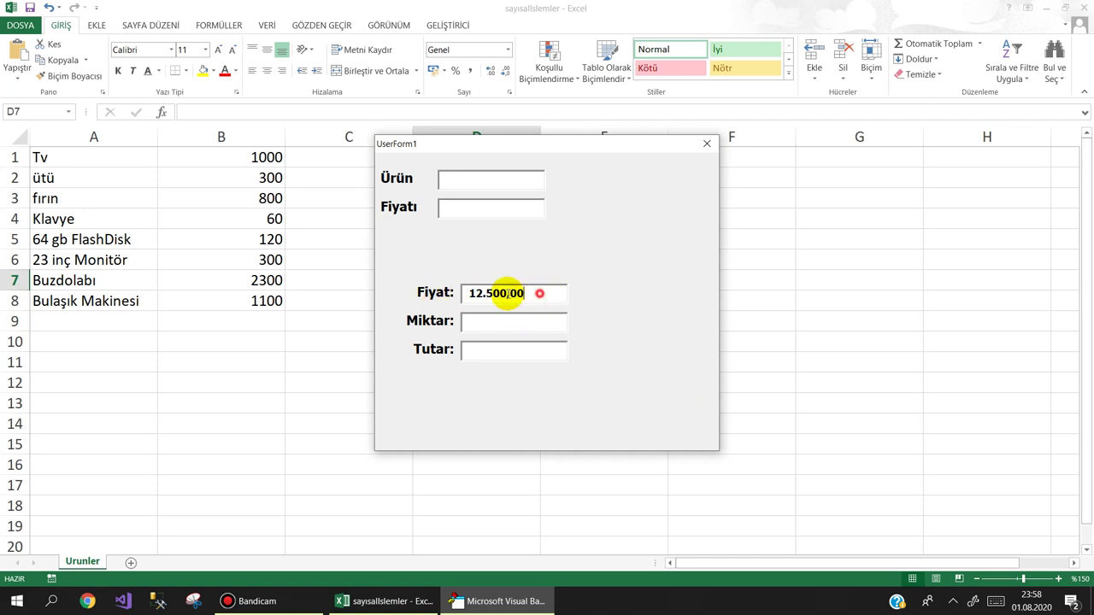
left_click_drag(508, 294, 411, 296)
type("15")
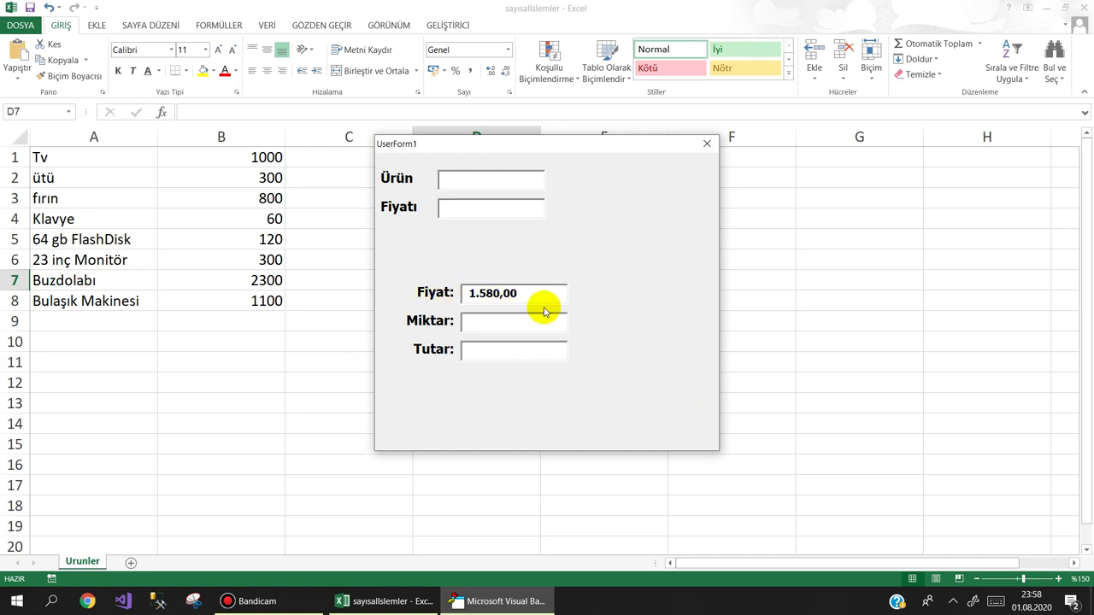
left_click(708, 147)
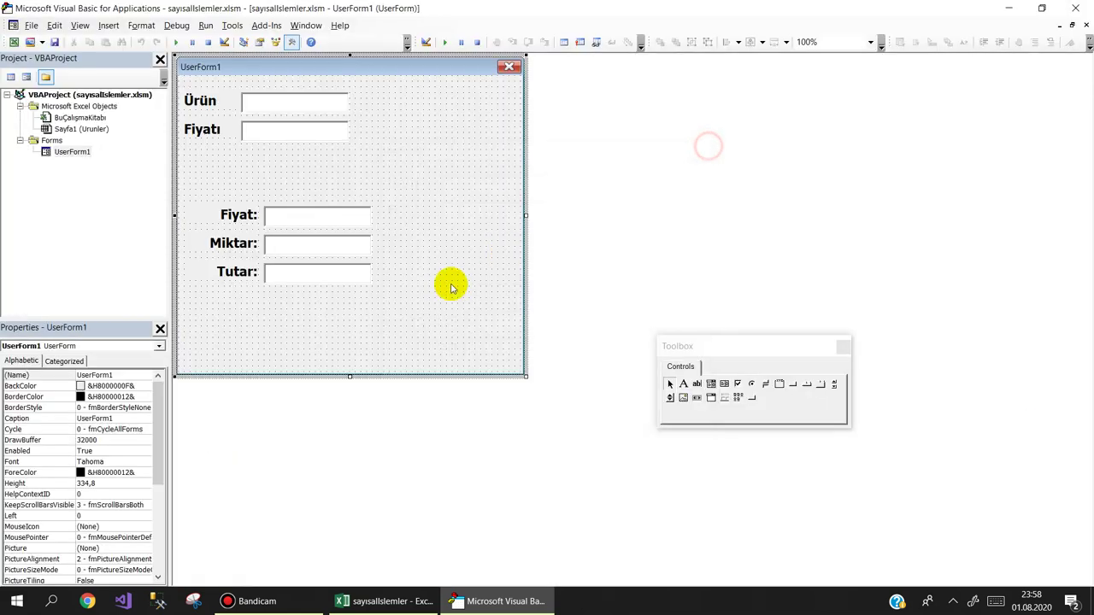
- Open txtFiyati_Change and begin an If test on txtFiyati.Value
left_click(306, 223)
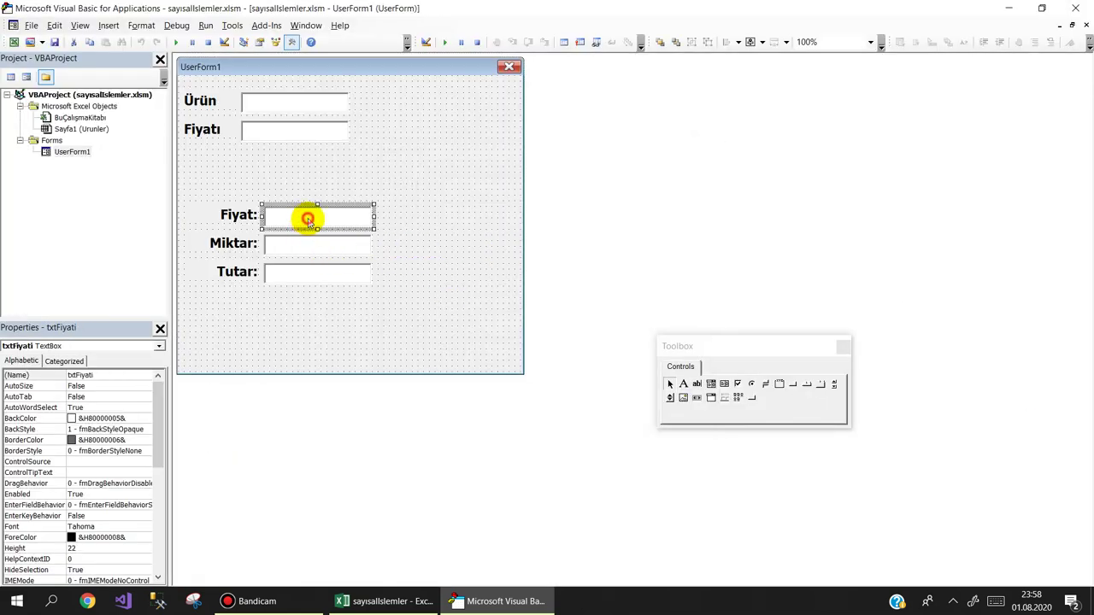
double_click(308, 220)
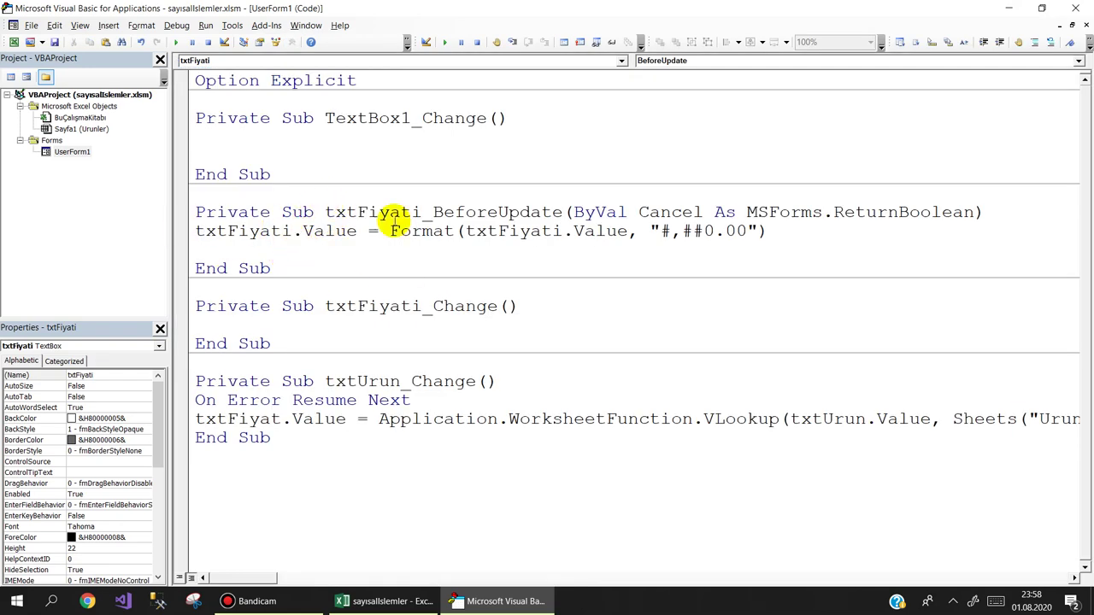
left_click(231, 321)
left_click(215, 320)
type("if txtfi")
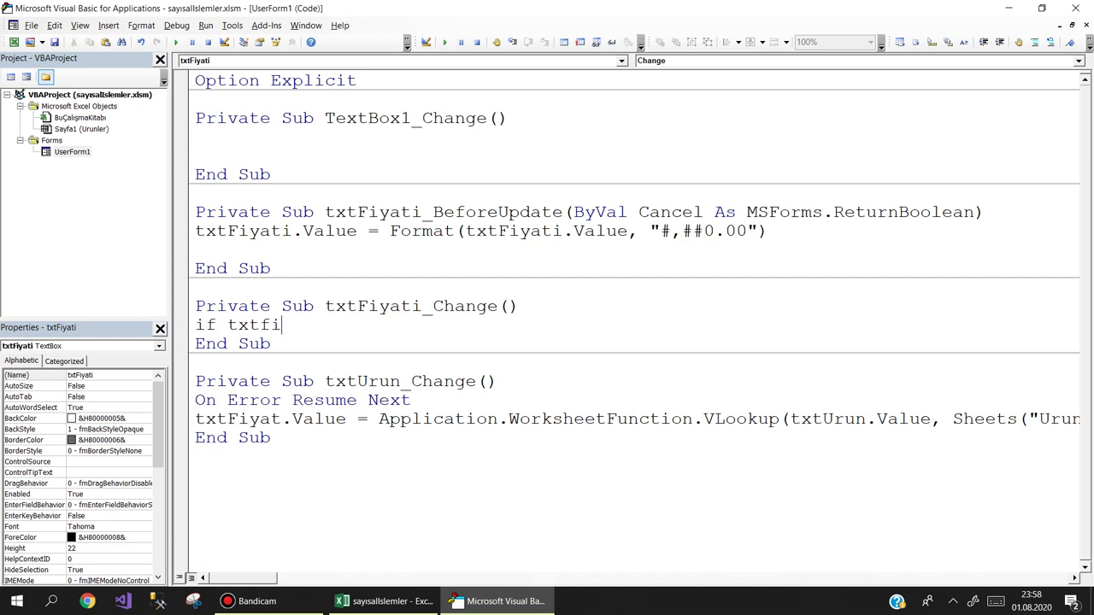
key("ctrl+space")
key("Down")
type("v")
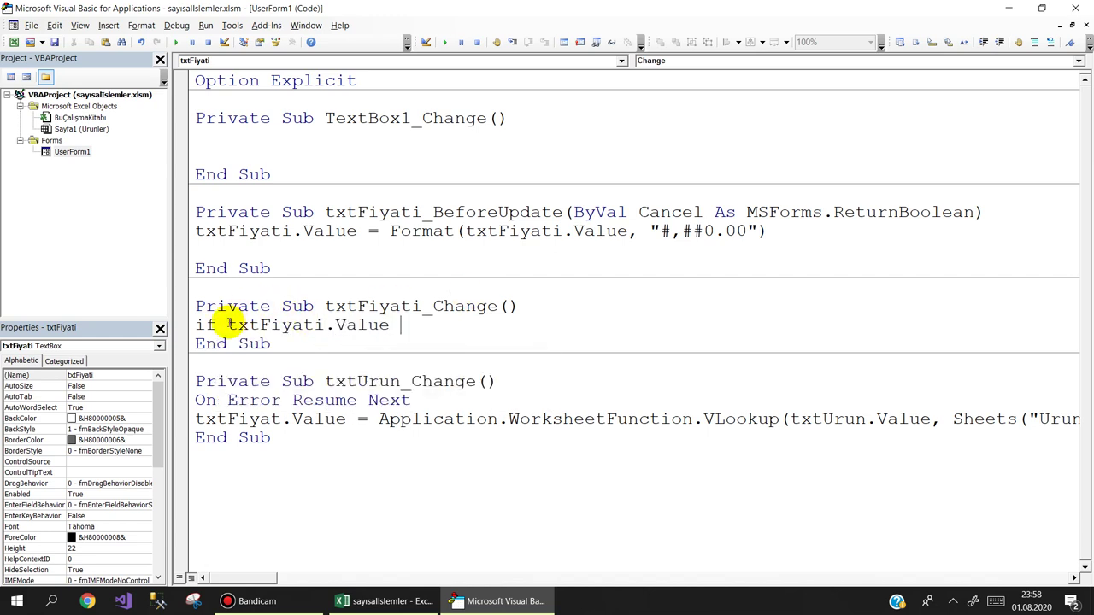
- Complete If Not IsNumeric(...) Then txtFiyati.Value = "": txtFiyati.SetFocus, then run the form
left_click(221, 325)
type("no")
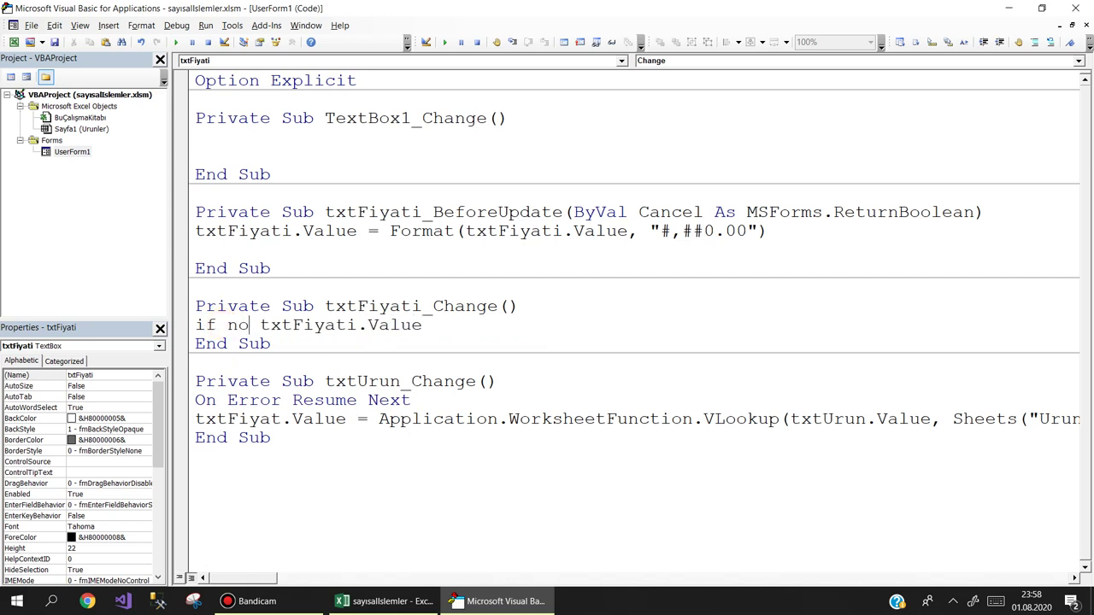
type("t isnum")
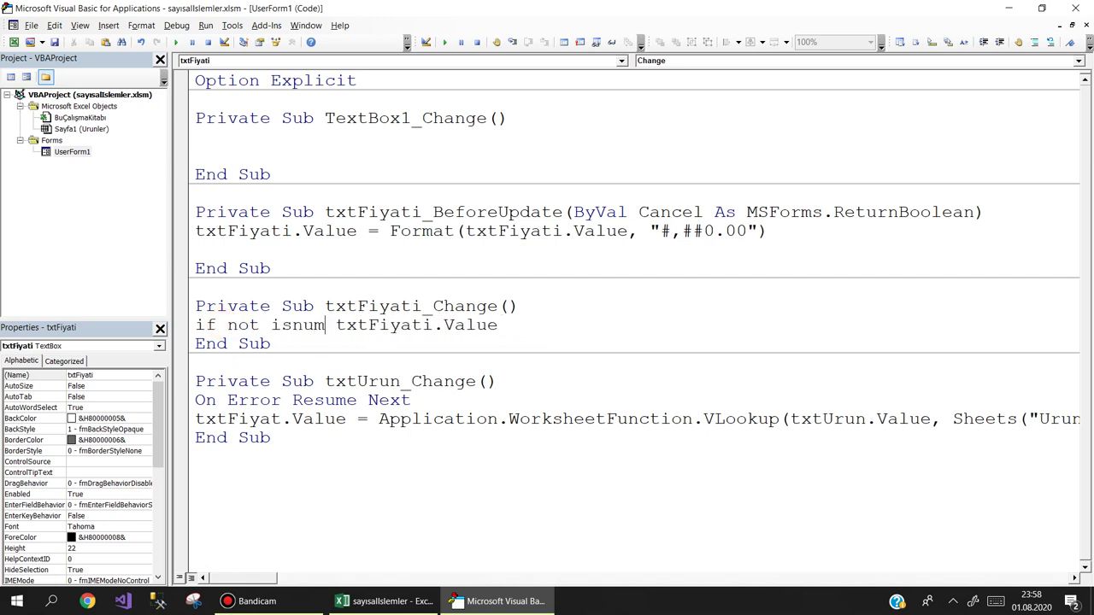
type("eric(")
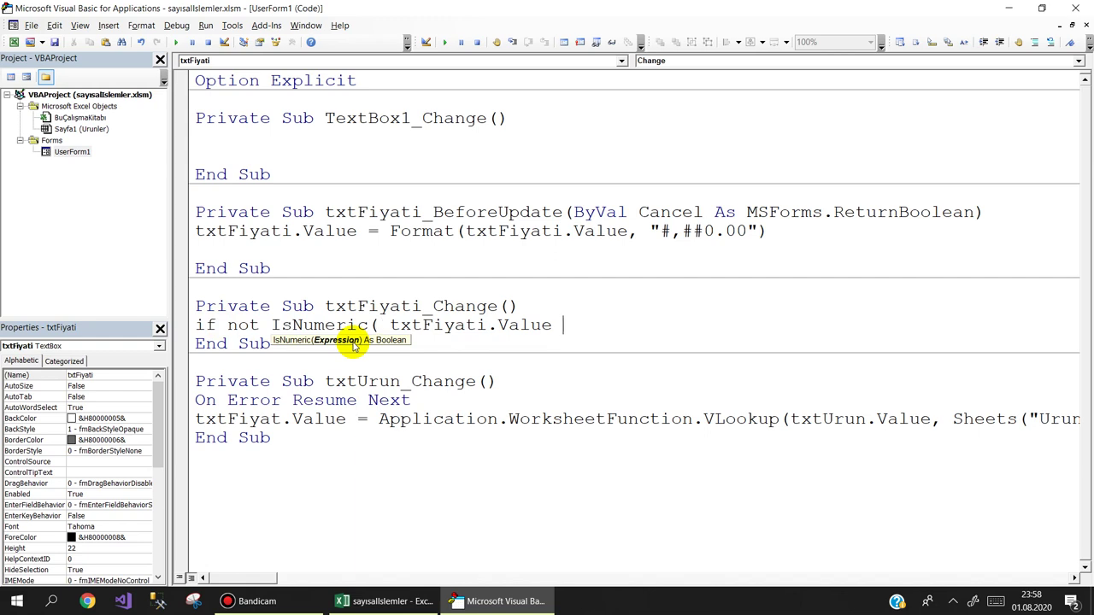
type(") then ")
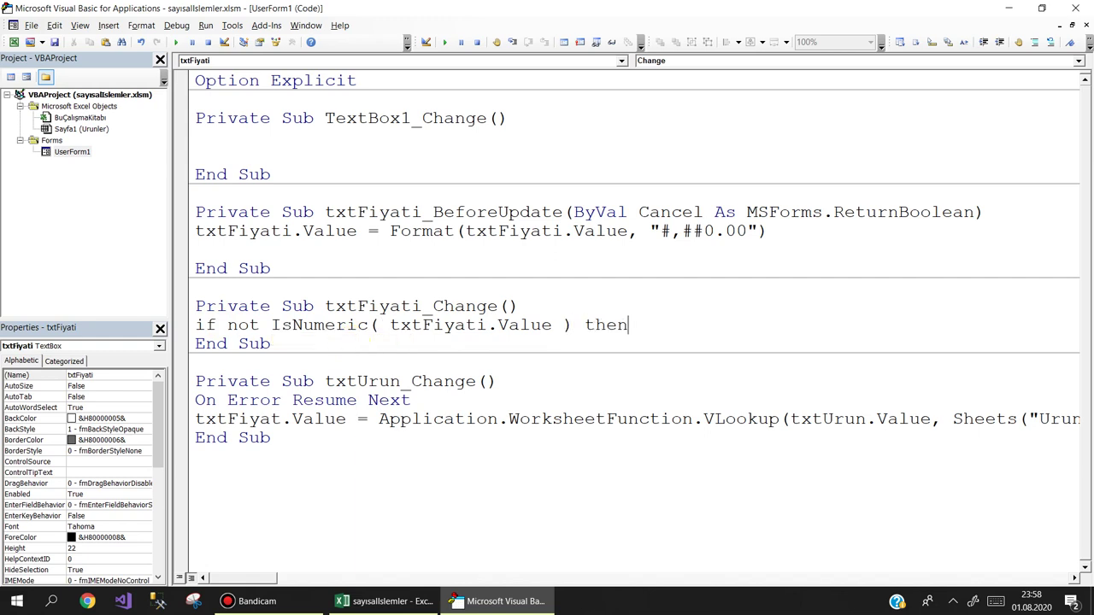
type("txtfi")
key("ctrl+space")
key("Down")
type(".")
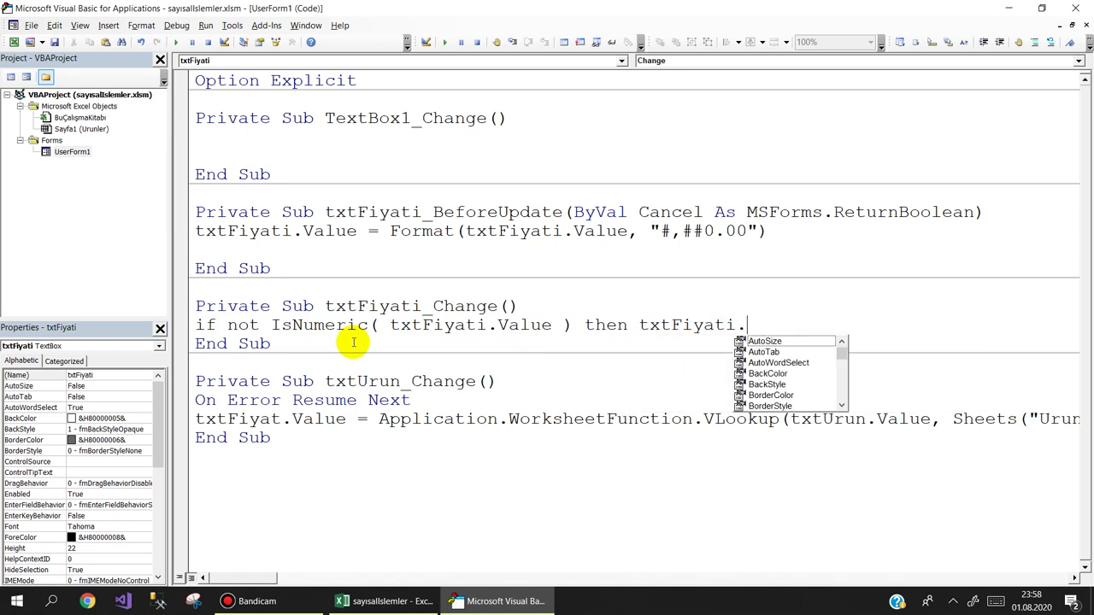
type("v=\"")
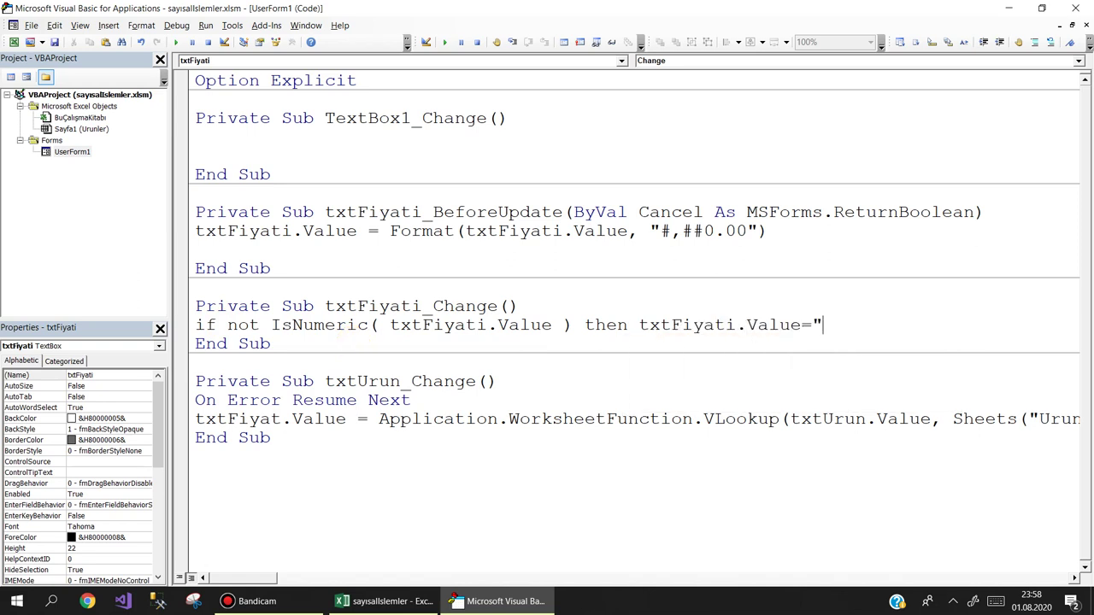
type("\":txt")
type("fi")
key("ctrl+space")
key("Down")
type(".")
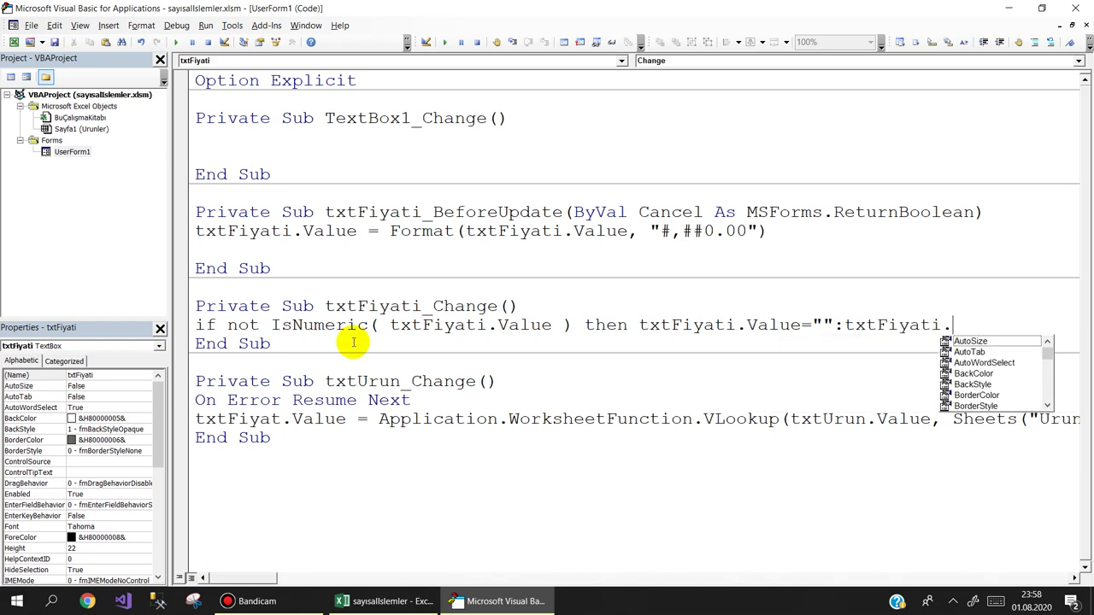
type("set")
key("ctrl+space")
key("Down")
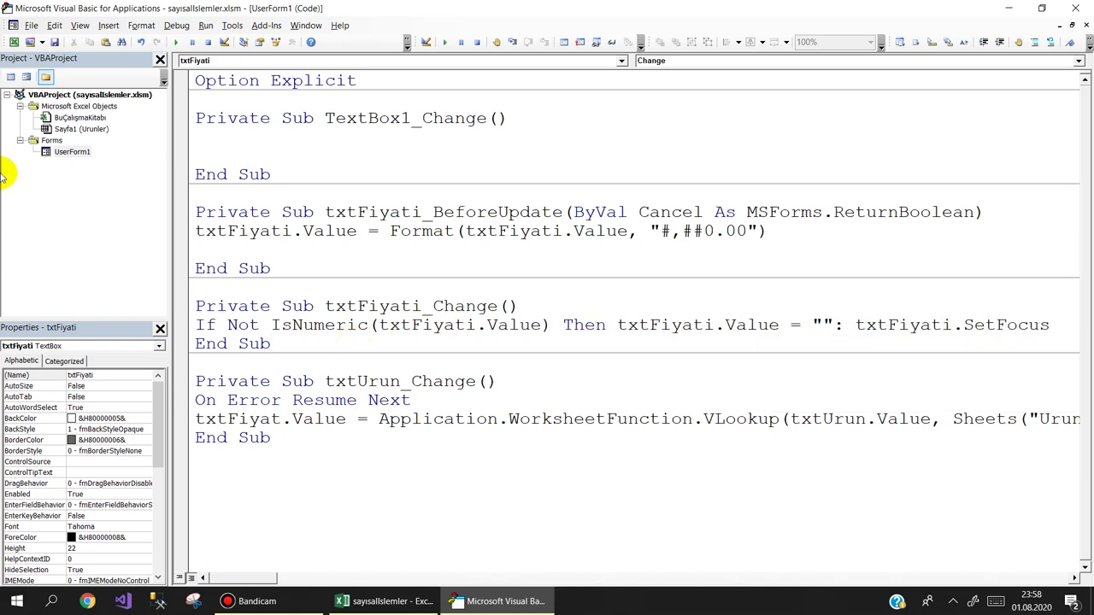
left_click(176, 42)
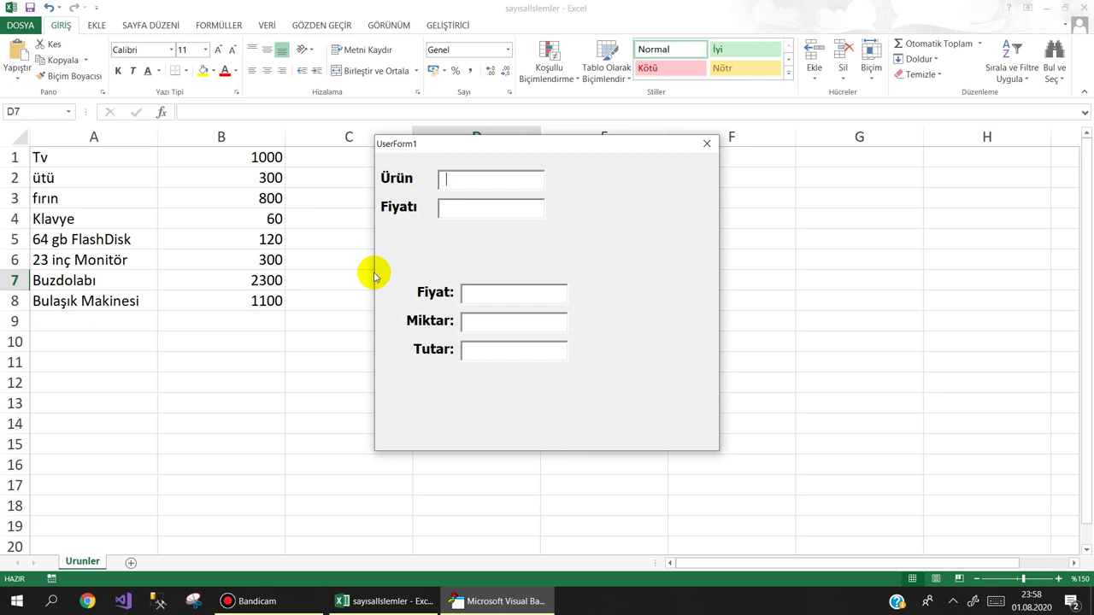
- Type letters in Miktar, enter 4356435 in Fiyat to get 4.356.435,00, then close the form
left_click(496, 318)
type("dsfg")
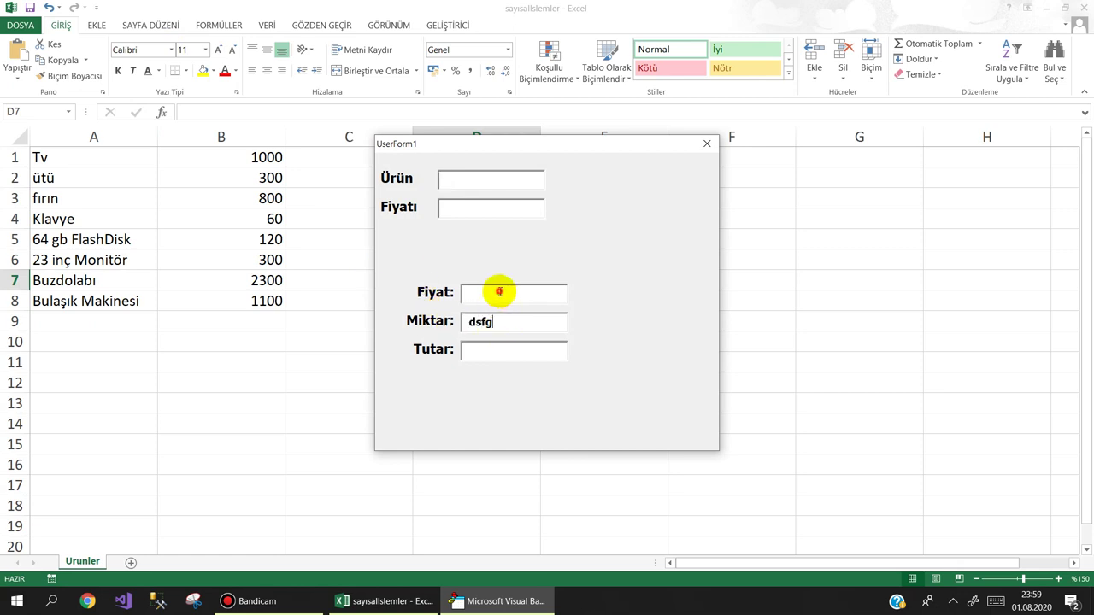
left_click(498, 292)
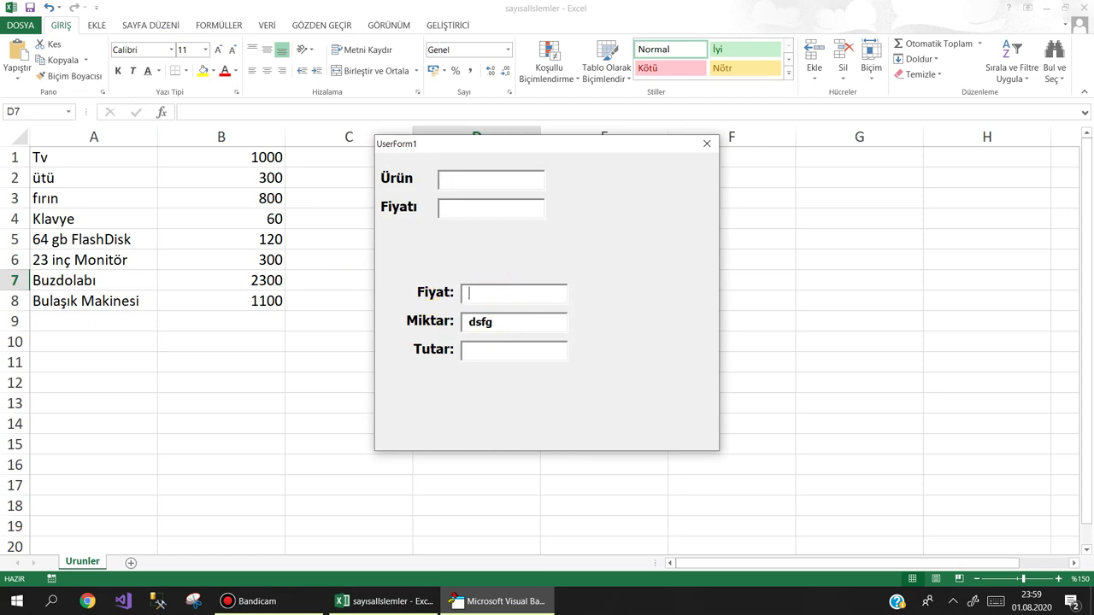
type("4356")
type("435")
key("Tab")
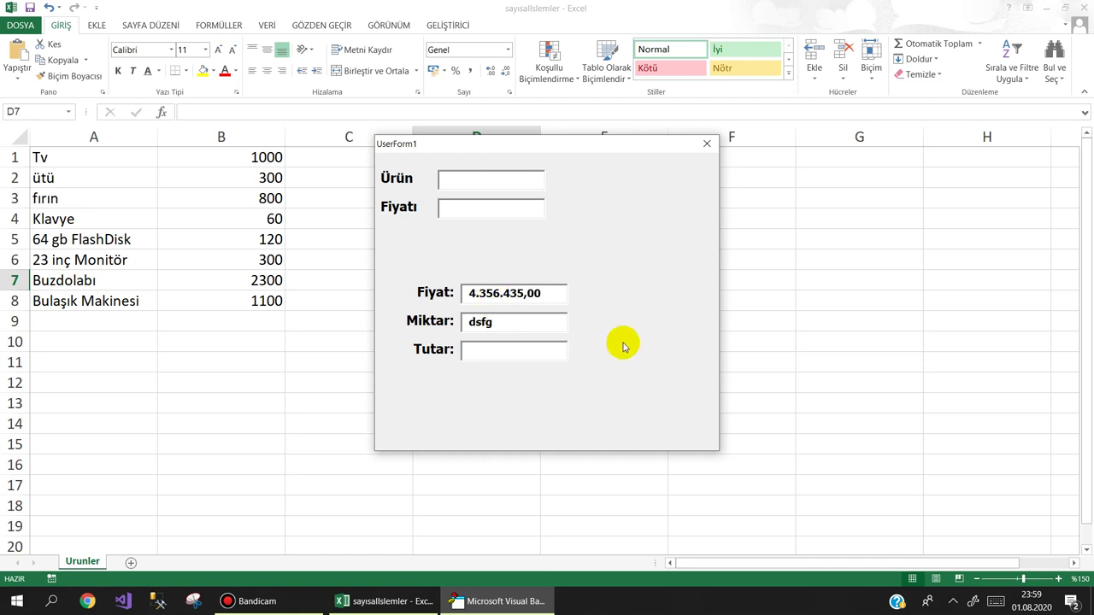
left_click(707, 144)
- Paste the If Not IsNumeric clear-and-refocus line into txtMiktar_Change
left_click(283, 244)
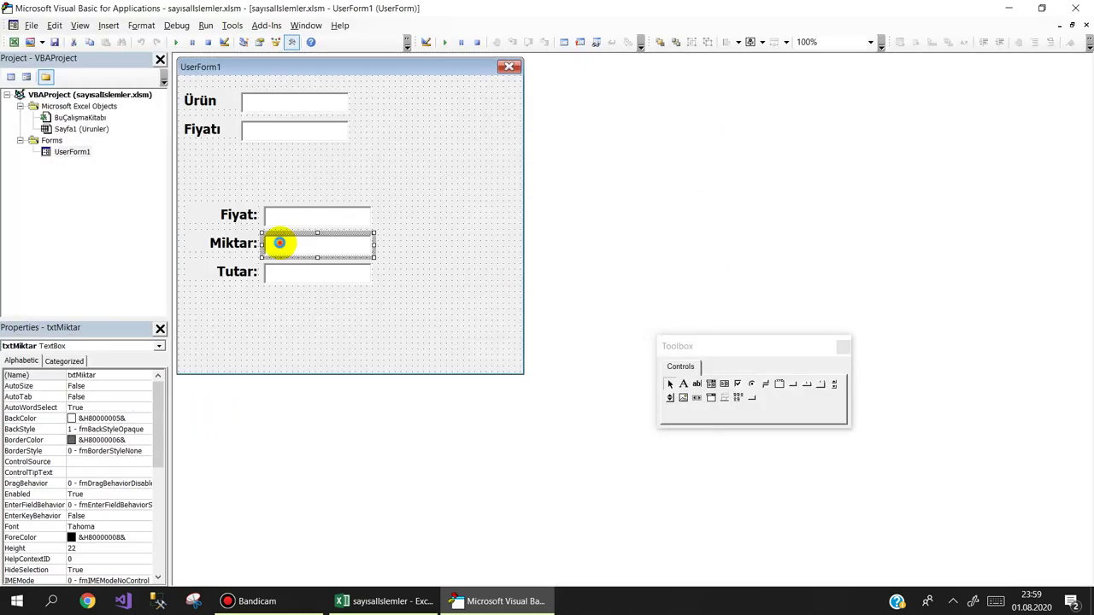
double_click(281, 242)
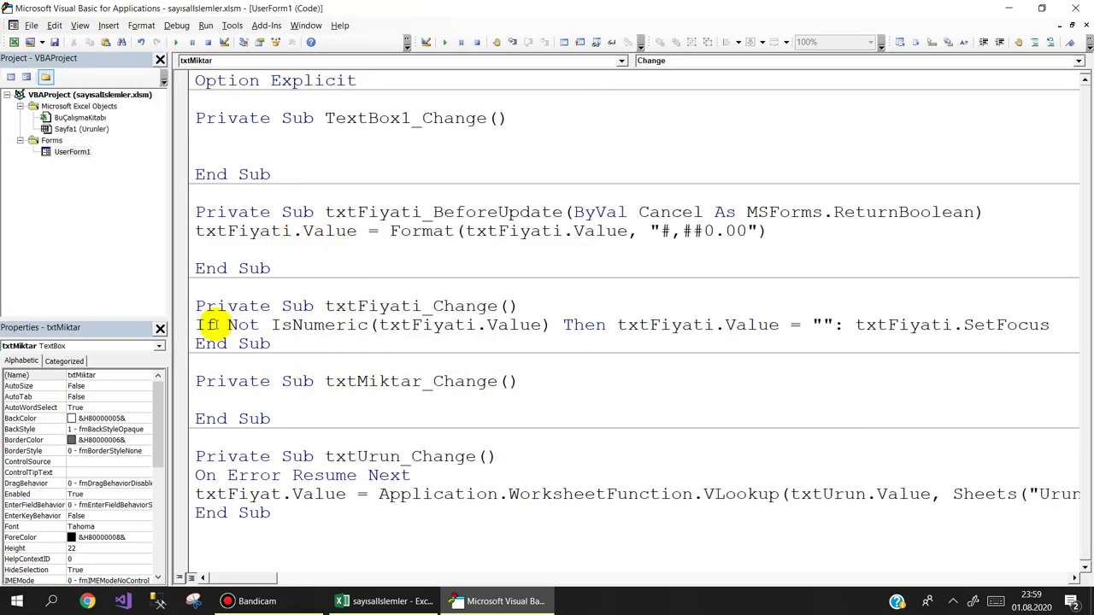
left_click(185, 331)
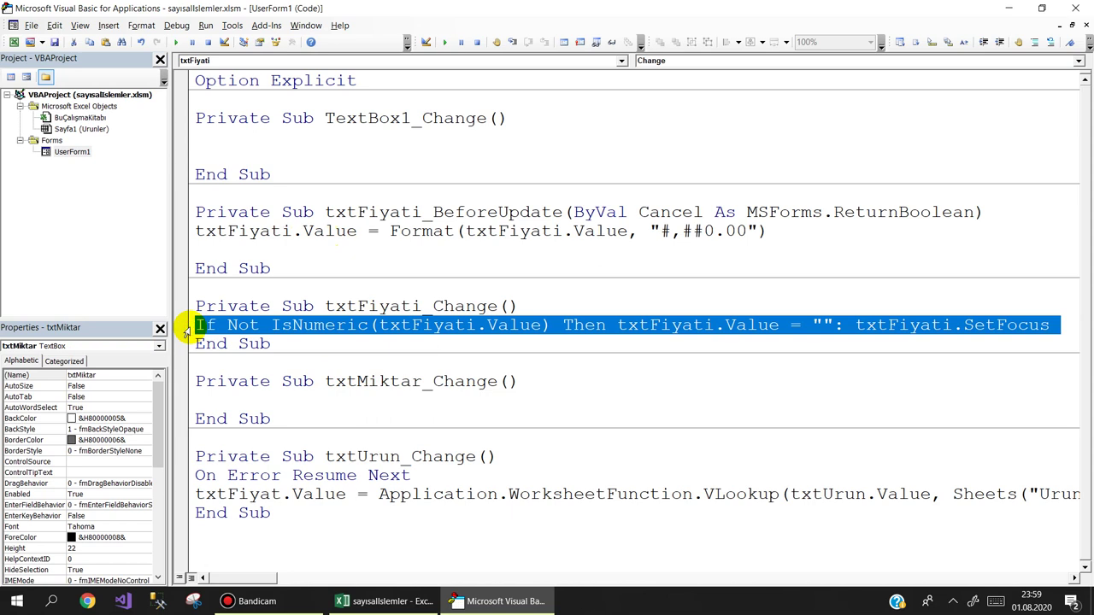
left_click(199, 394)
type("If Not IsNumeric(txtFiyati.Value) Then txtFiyati.Value = \"\": txtFiyati.SetFocus")
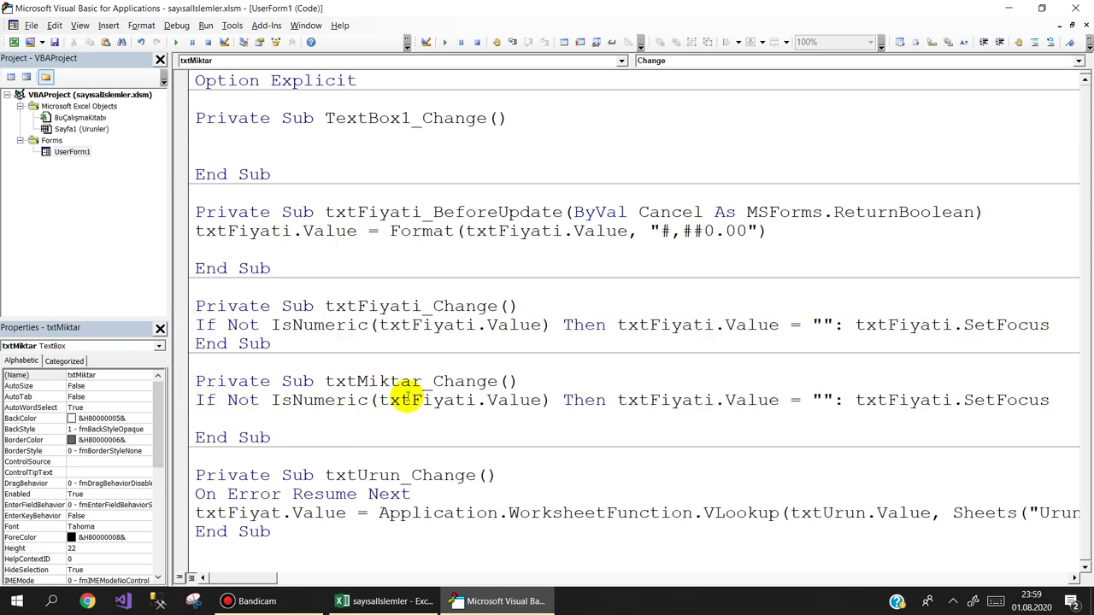
- Replace each txtFiyati in the pasted line with txtMiktar and run the form
left_click_drag(422, 381, 325, 381)
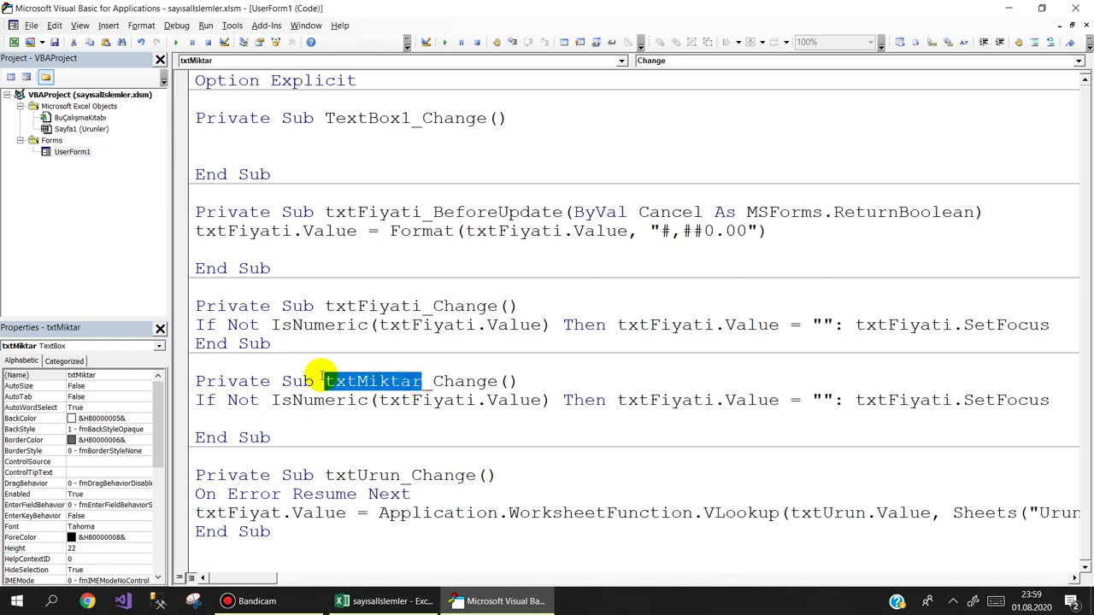
key("ctrl+c")
double_click(415, 400)
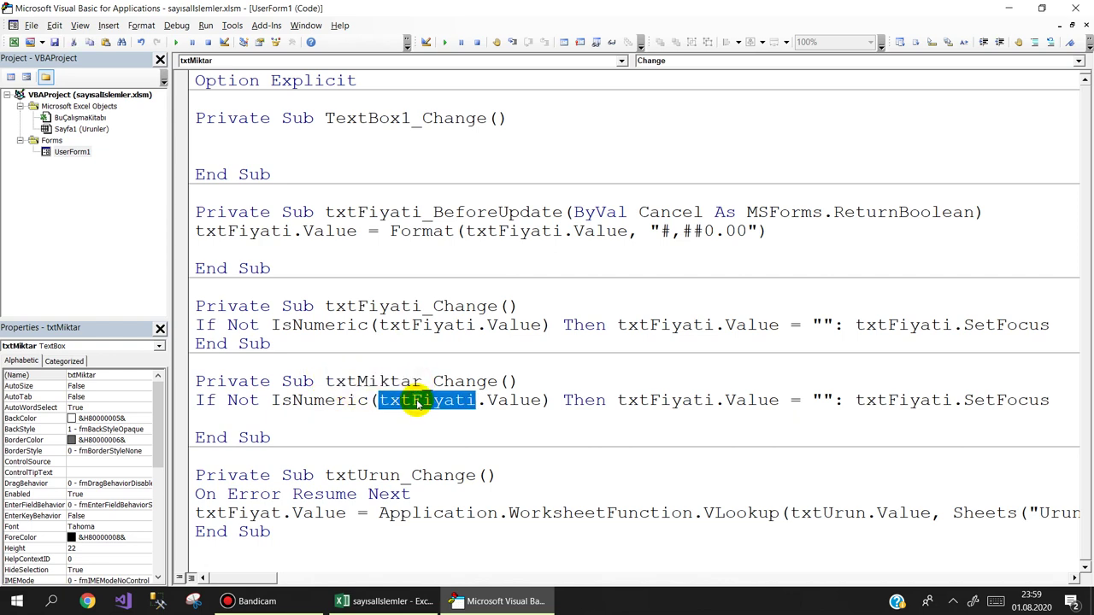
key("ctrl+v")
double_click(650, 400)
key("ctrl+v")
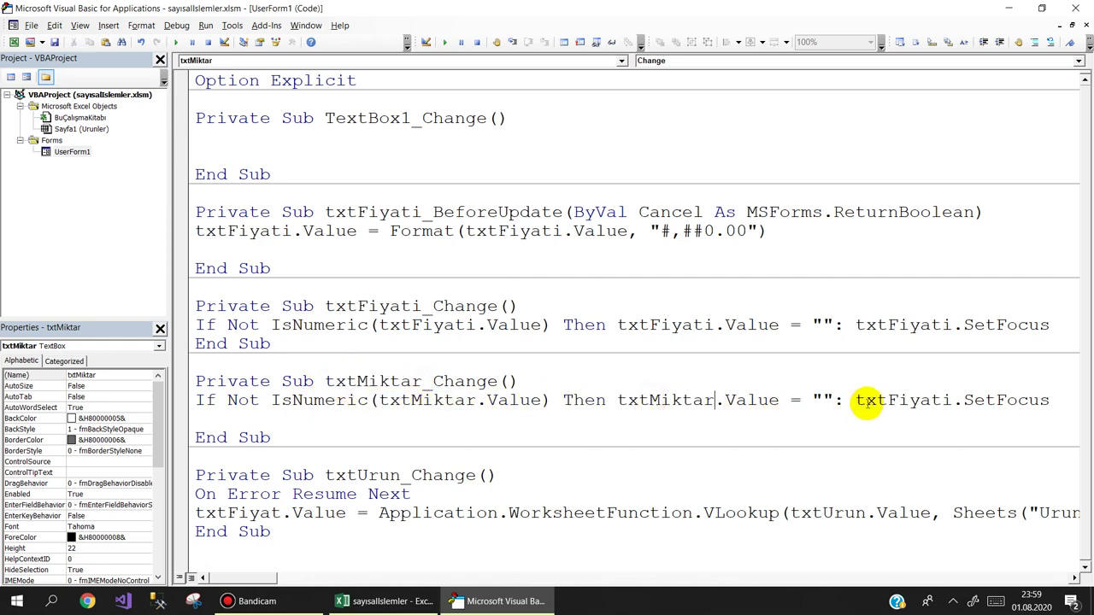
double_click(867, 400)
key("ctrl+v")
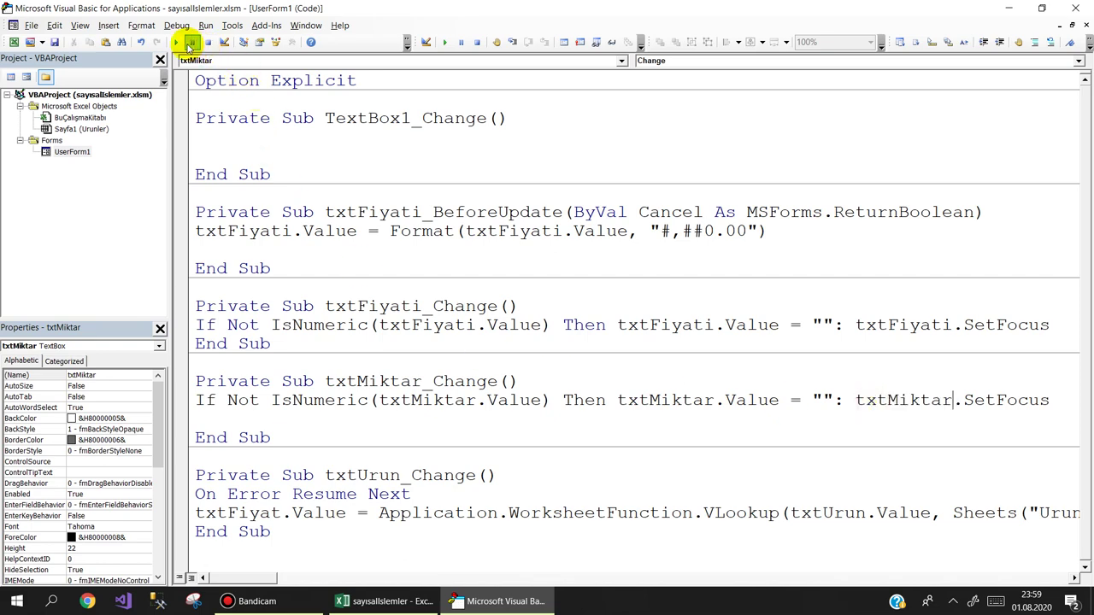
left_click(177, 42)
- Enter price 1500 (formatted to 1.500,00) and quantity 45, then close the running form
left_click(501, 292)
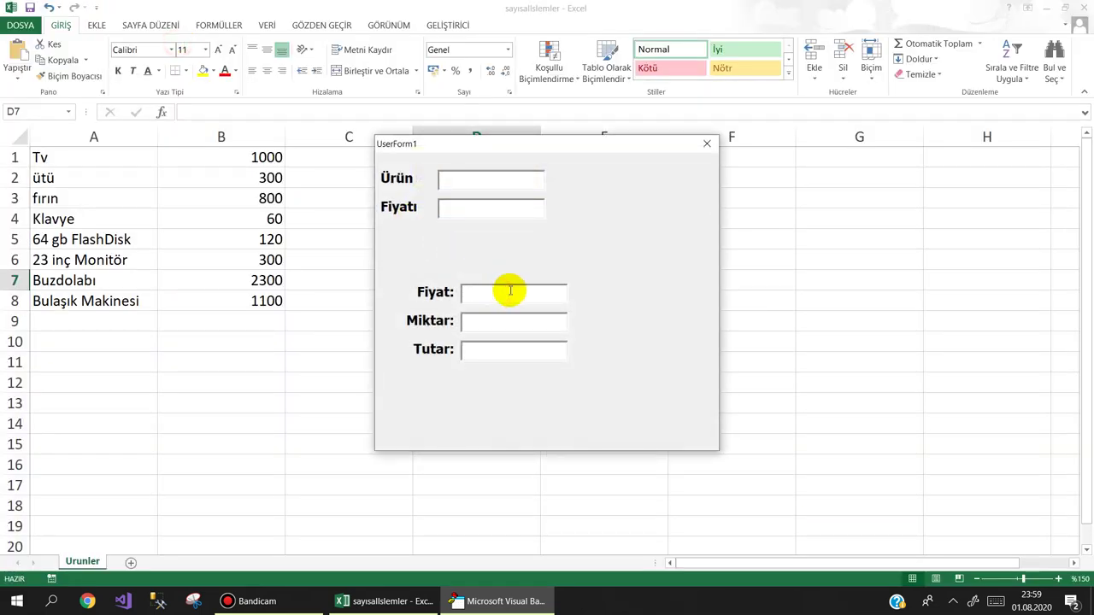
type("1500")
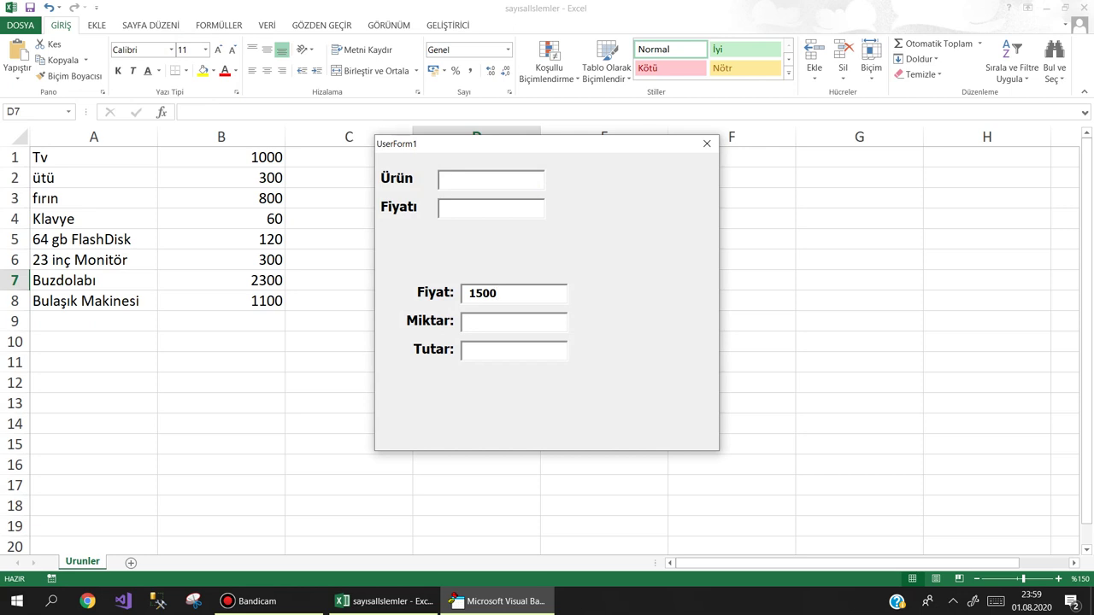
key("Tab")
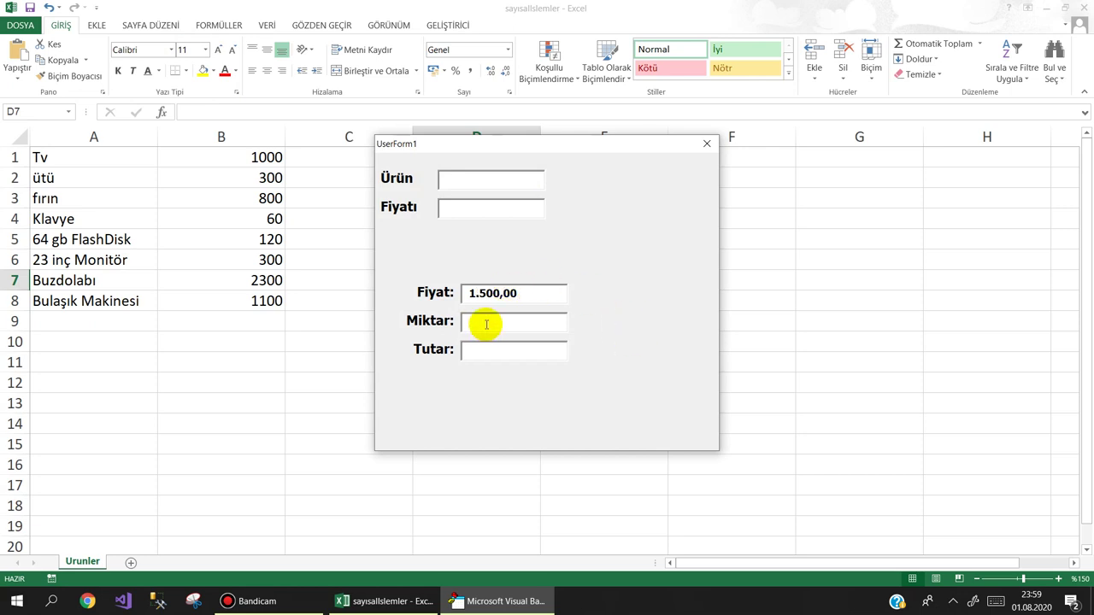
left_click(486, 323)
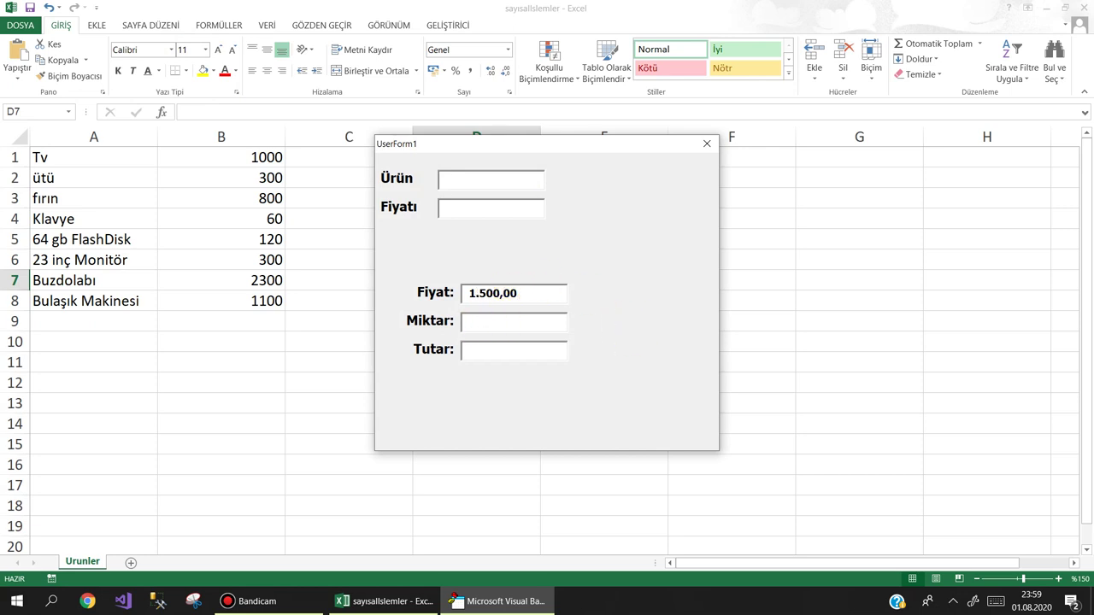
type("45")
key("Tab")
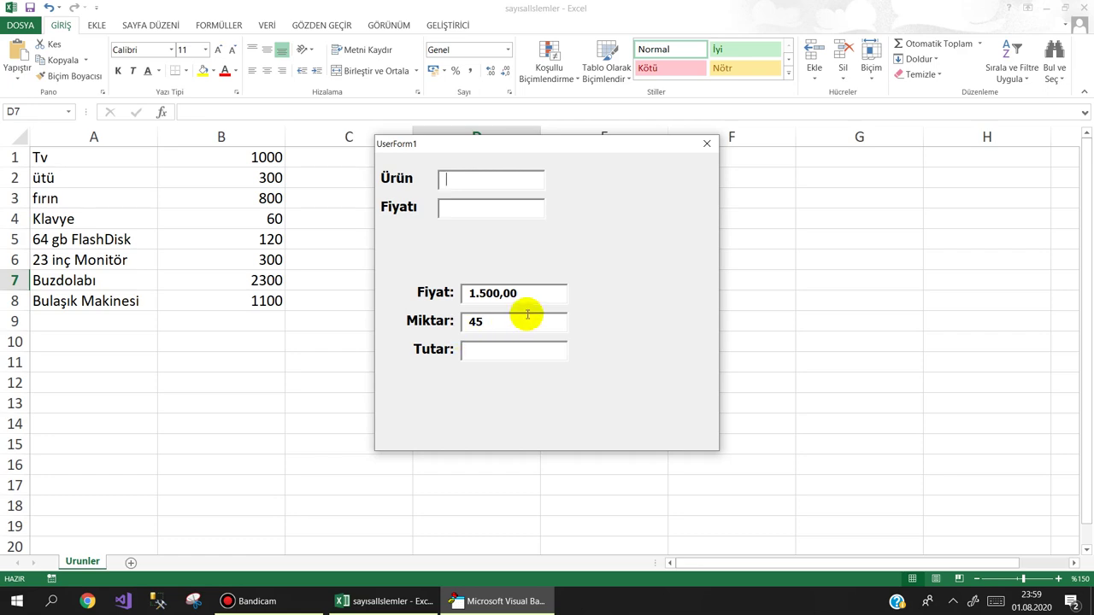
left_click(707, 149)
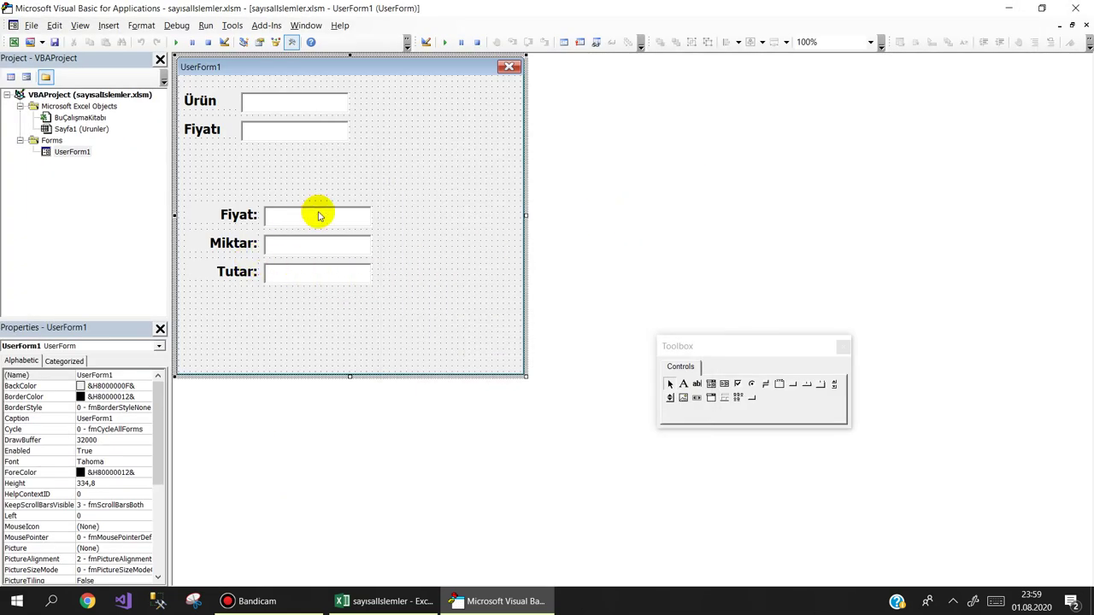
- Declare f, m and t as Double at the top of txtMiktar_Change
double_click(289, 246)
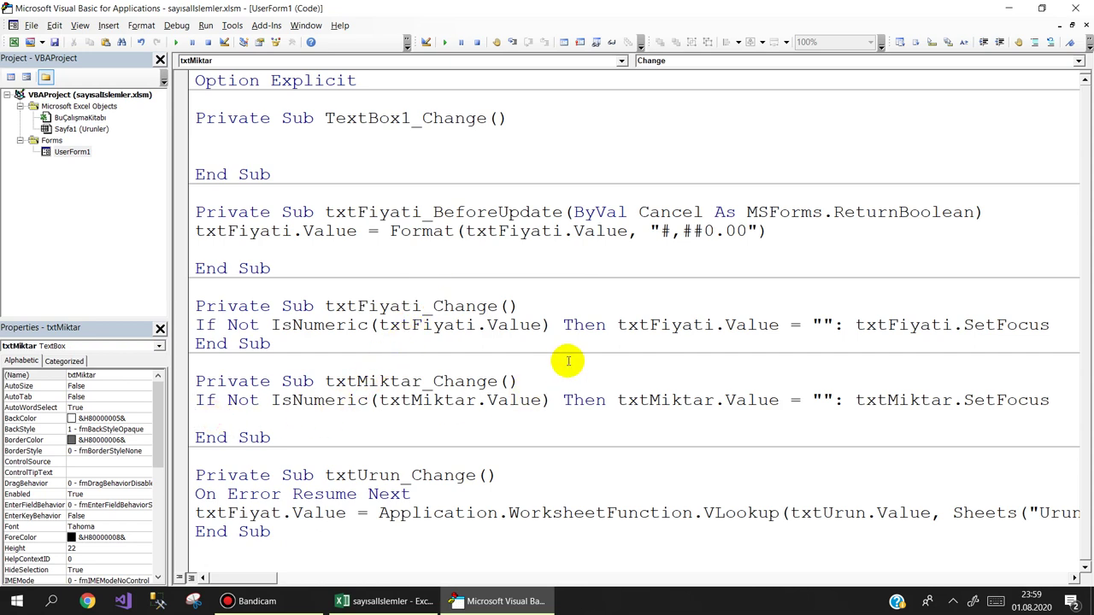
key("Return")
key("Return")
key("Up")
key("Up")
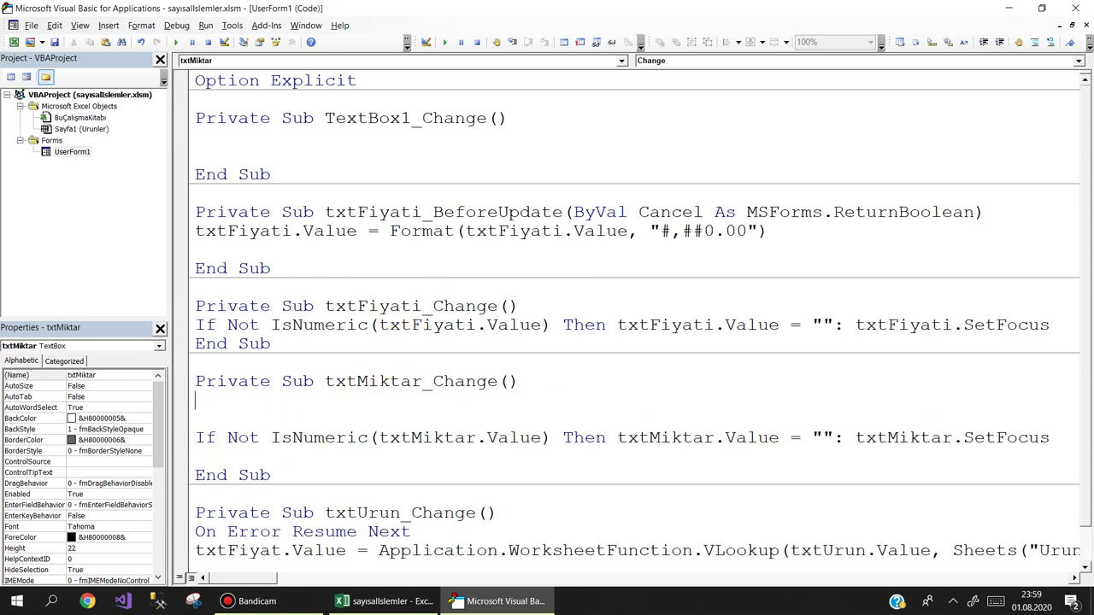
type("dim ")
type("fi")
key("BackSpace")
key("BackSpace")
type("as ")
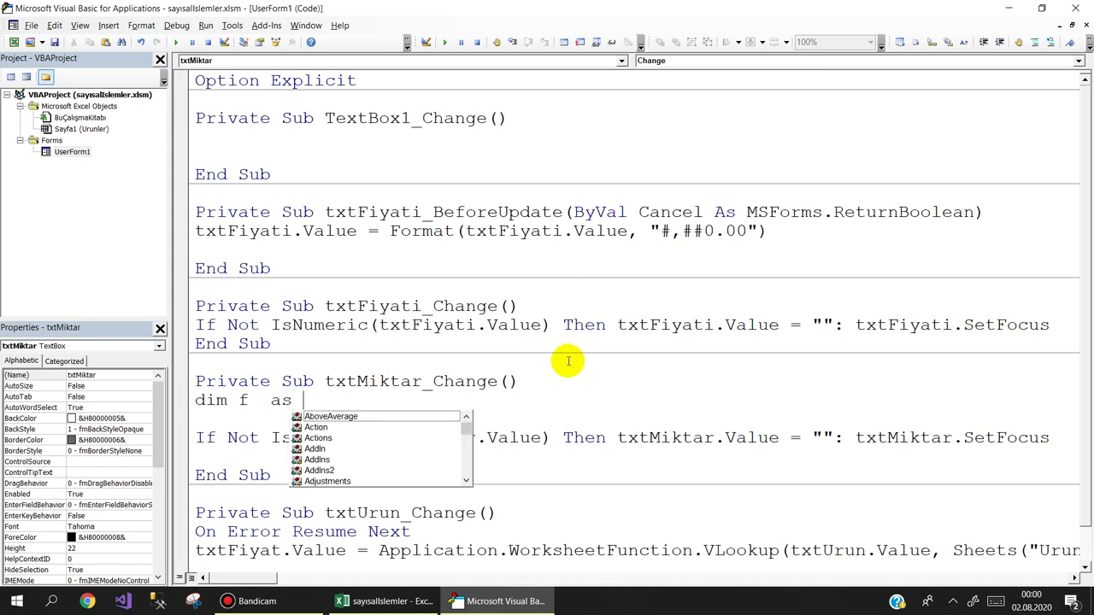
type("dou")
key("Tab")
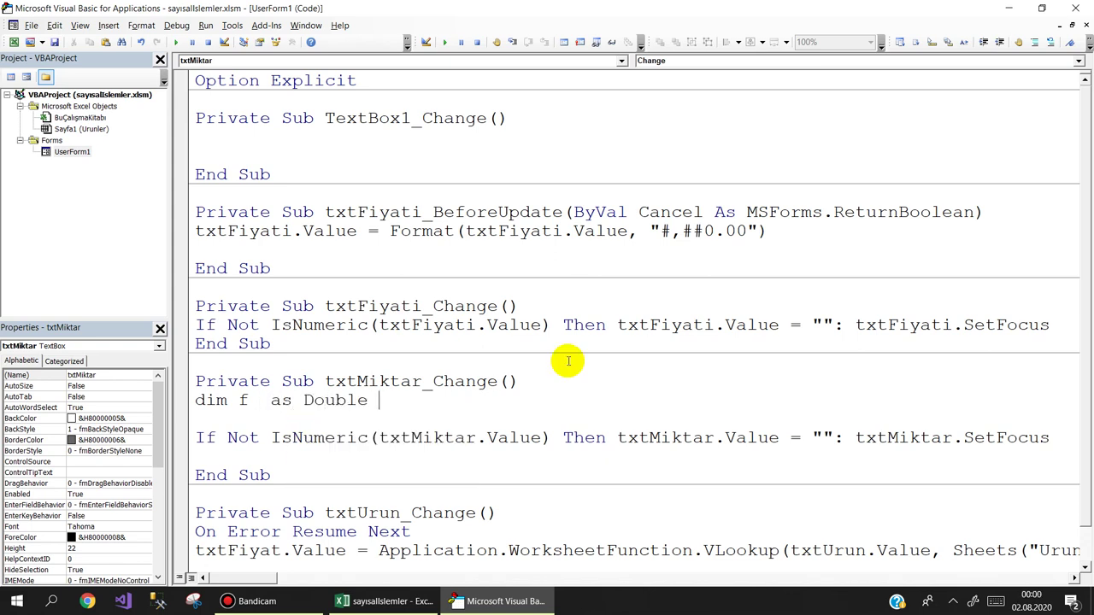
key("Return")
type("dim m ")
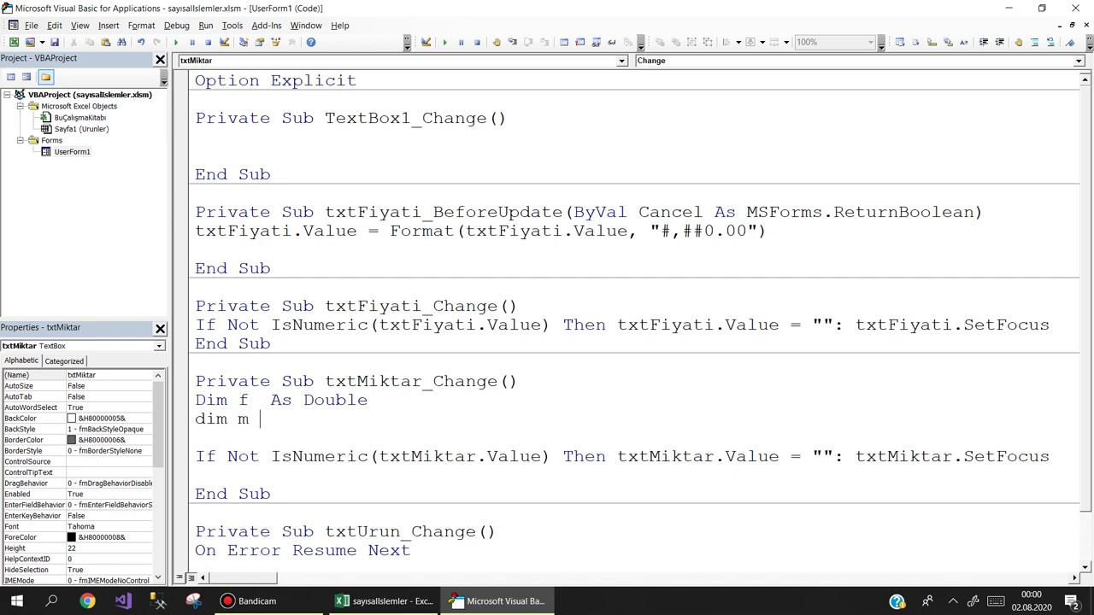
type("as dou")
key("Return")
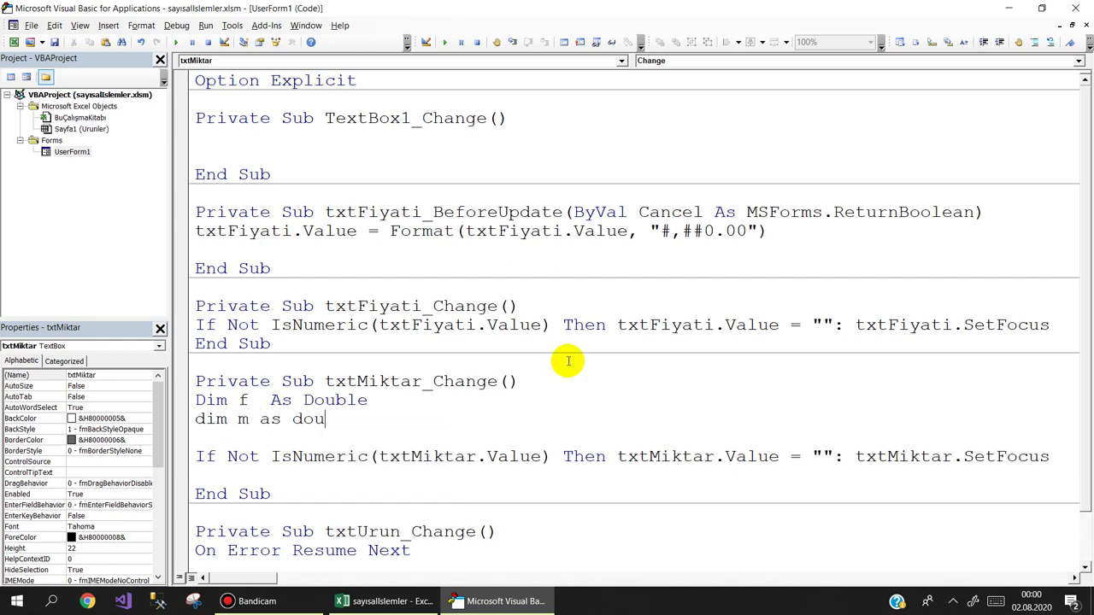
type("dim t ")
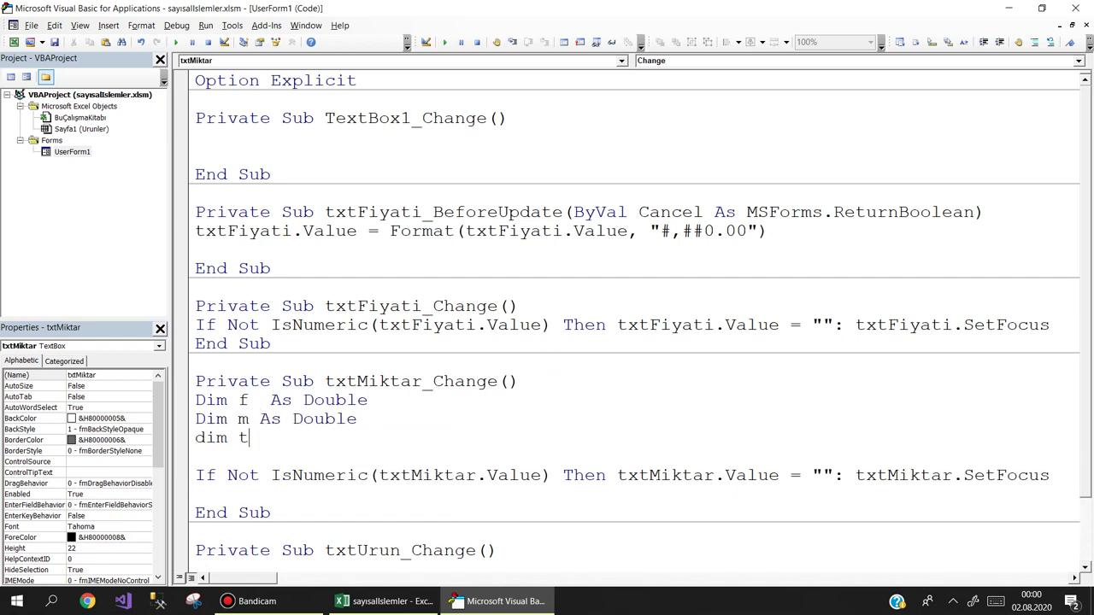
type("as do")
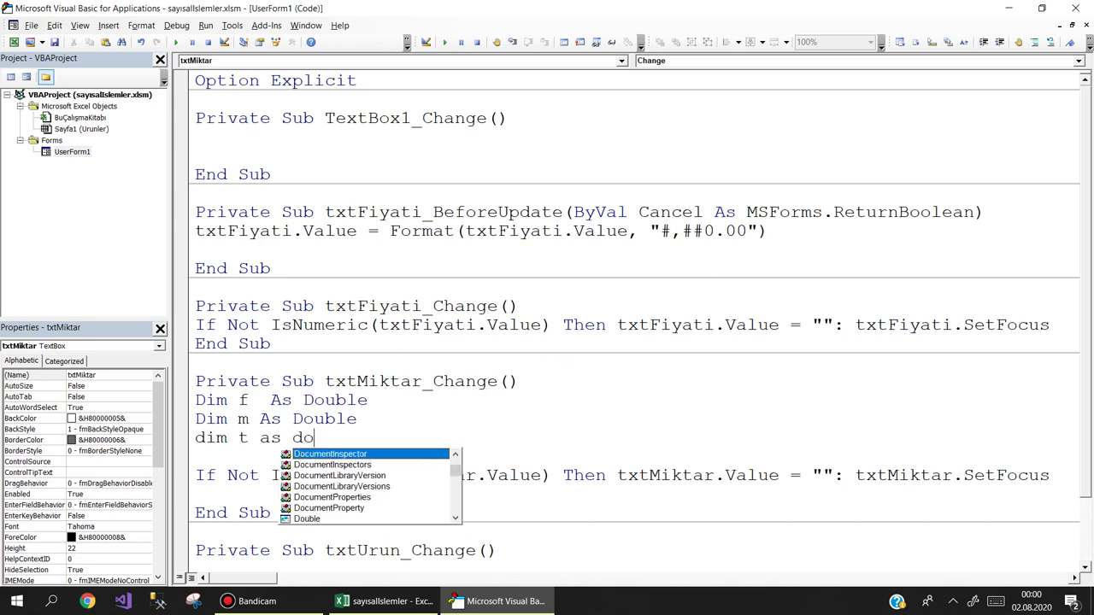
type("u")
key("Tab")
- Comment the f, m and t declarations as fiyat, miktar and tutar
key("Up")
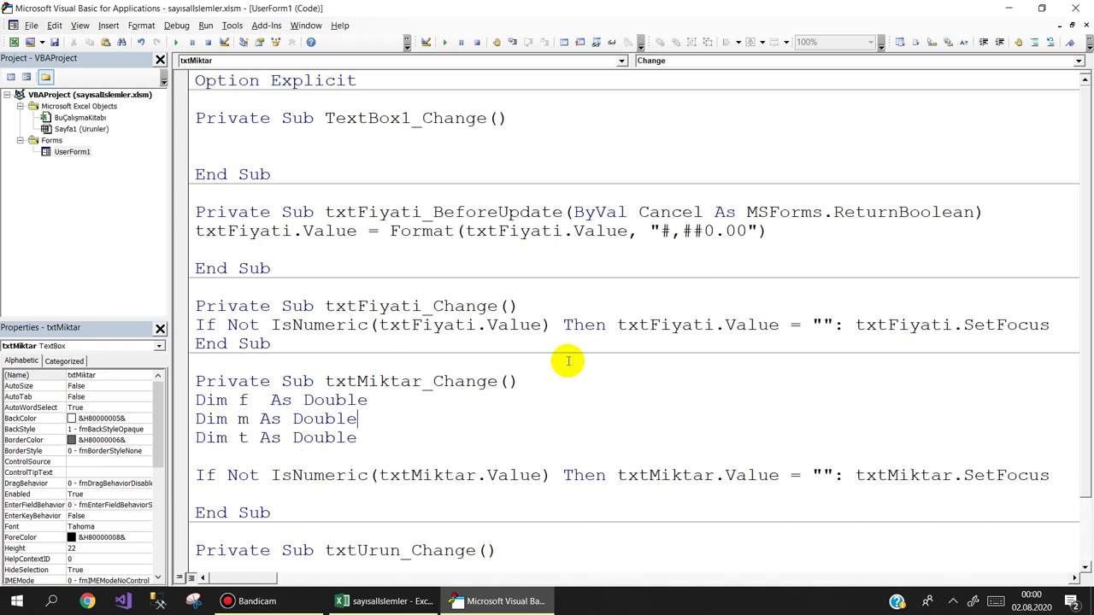
key("Up")
type("'")
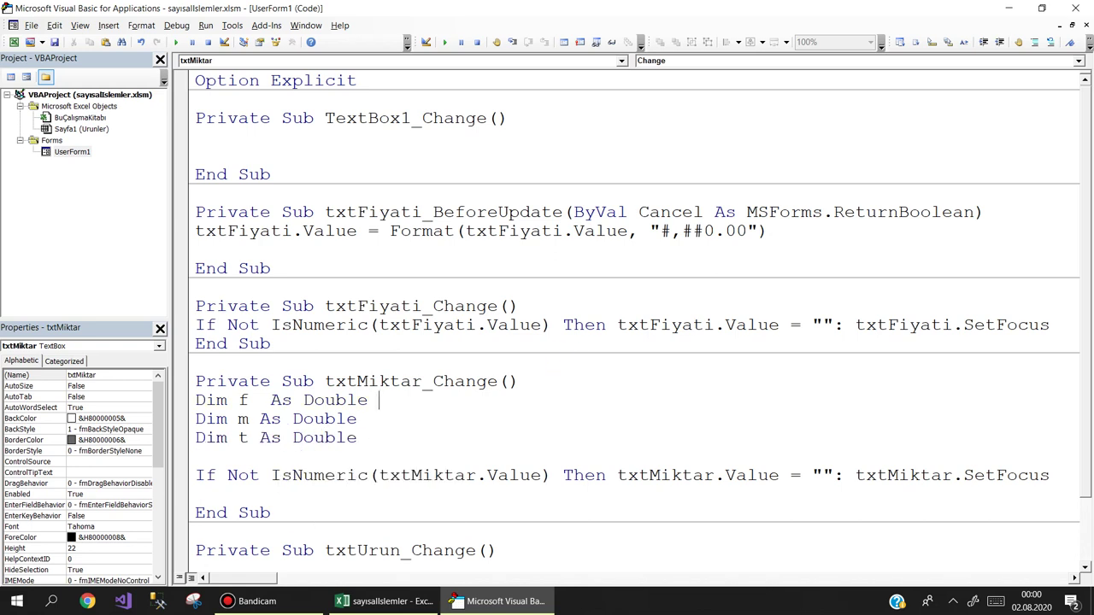
type("f ")
type("fiyat")
key("Down")
type("'m m")
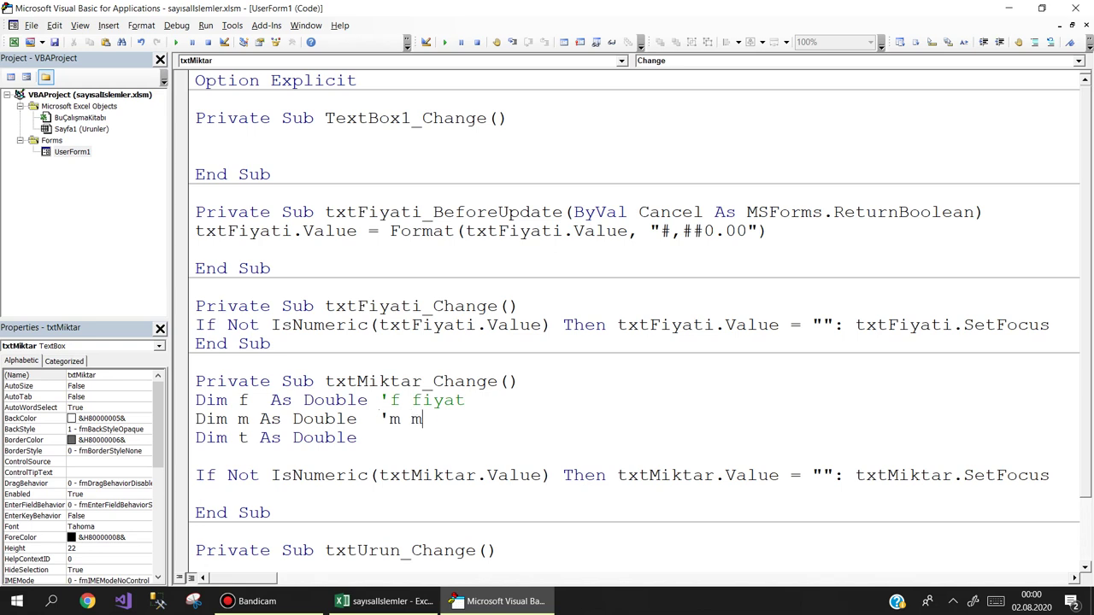
type("iktar")
key("Down")
type("t")
key("Left")
key("Left")
key("Left")
key("Right")
type("'")
key("Right")
type("tuta")
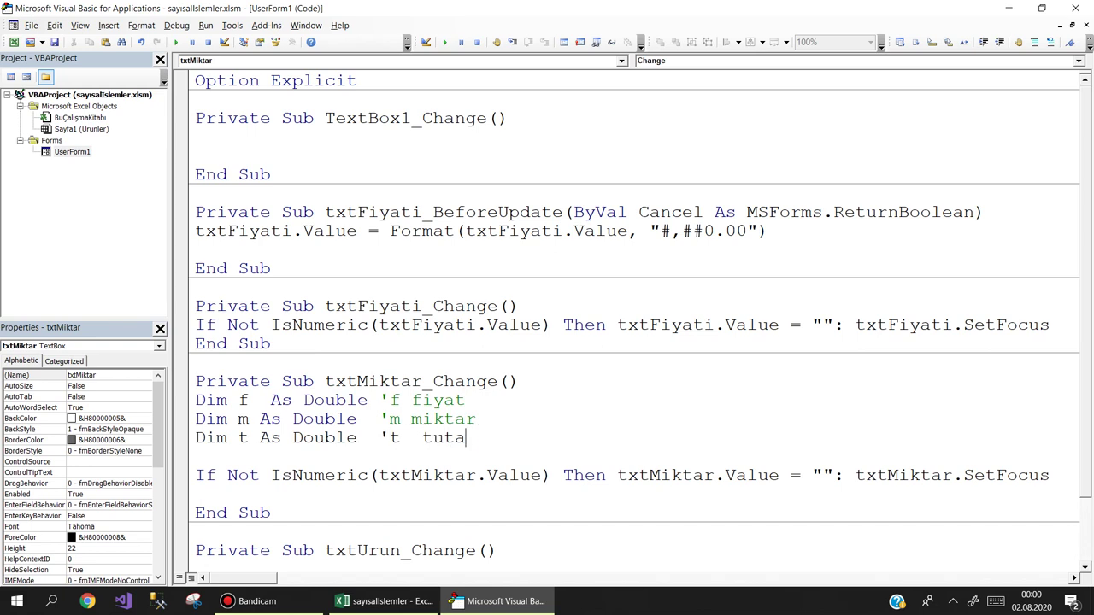
type("r")
- Below the numeric check, add the line f = Format(txtFiyati.Value, "#0")
left_click(477, 475)
key("Return")
key("Return")
key("Return")
key("Up")
key("Up")
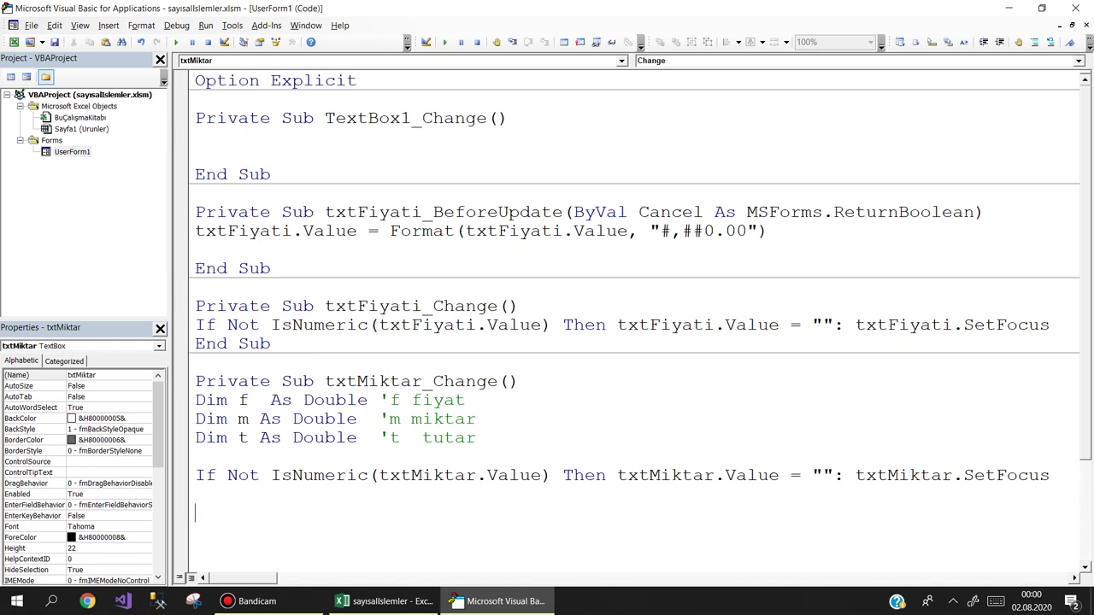
type("t")
type("=")
key("BackSpace")
key("BackSpace")
type("f=")
type("for")
type("mat(")
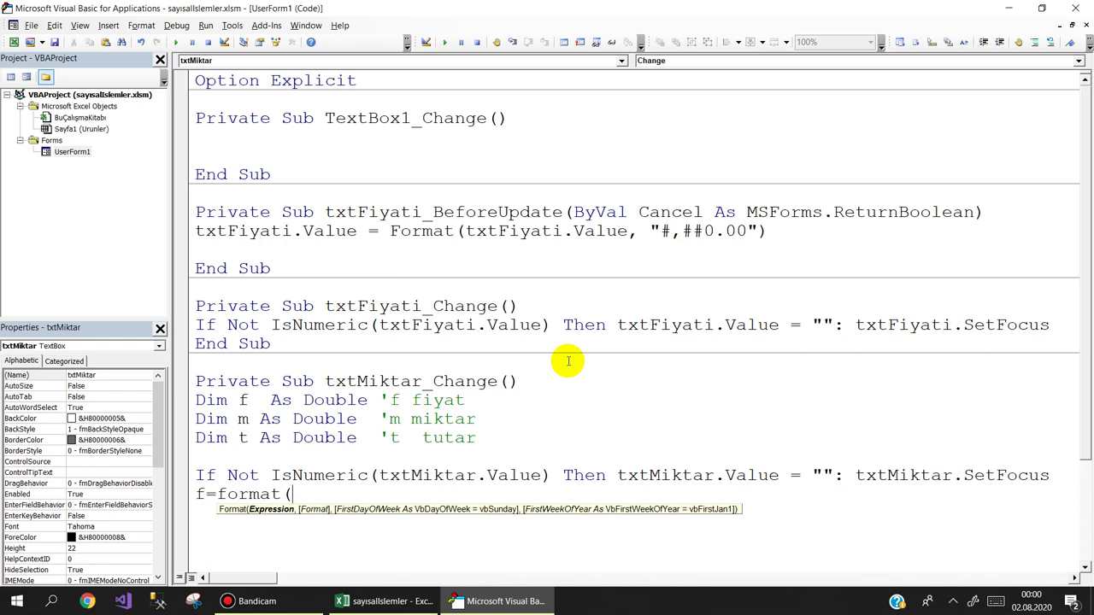
type("txtfi")
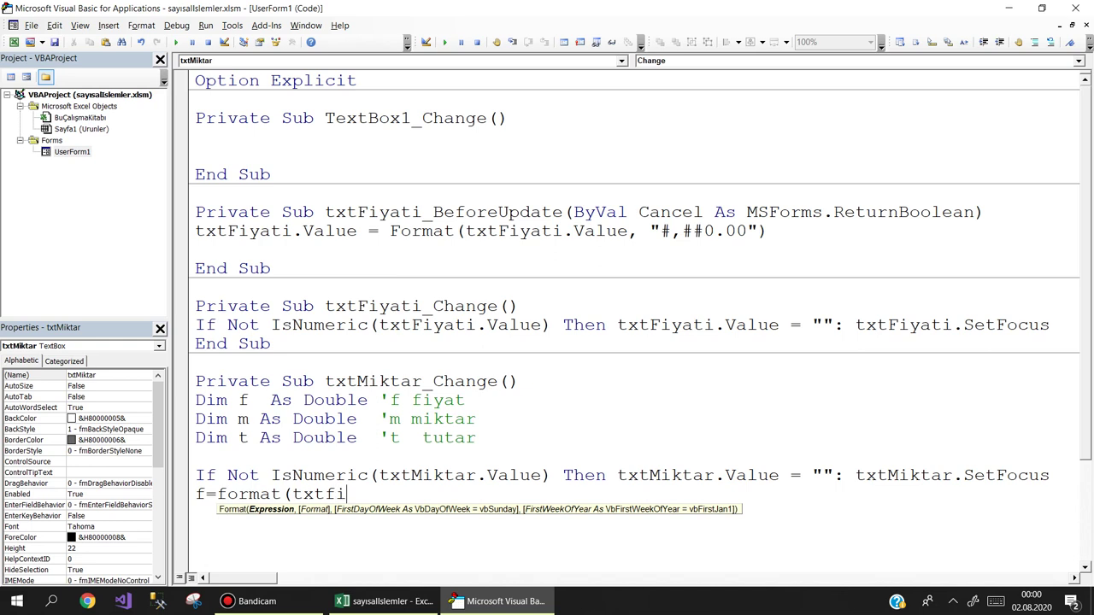
key("ctrl+space")
type(".v")
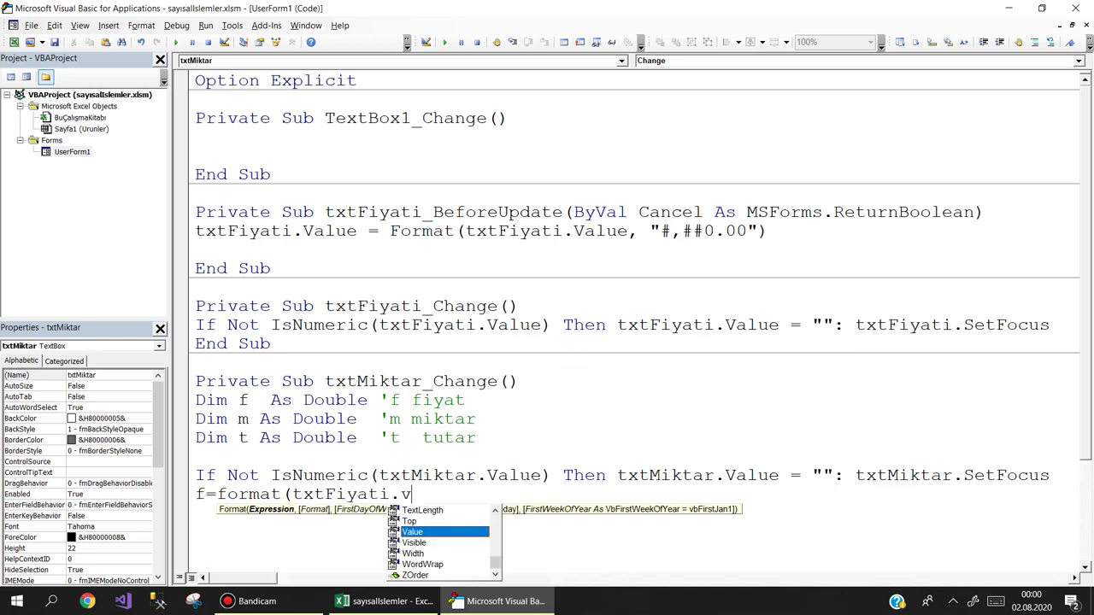
type(",\"")
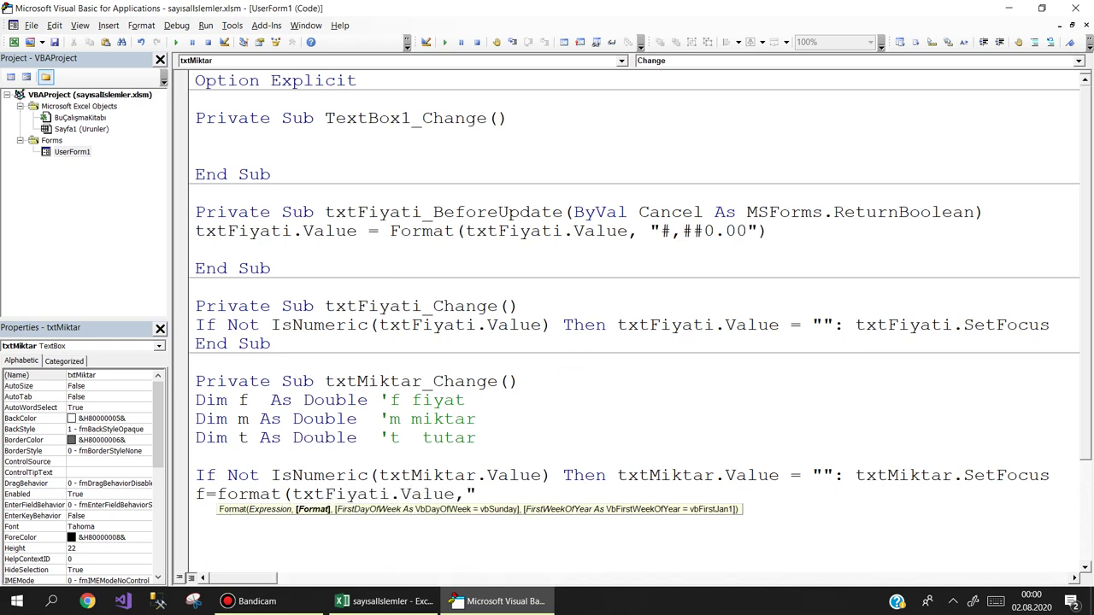
type("#0")
type("\")")
key("Return")
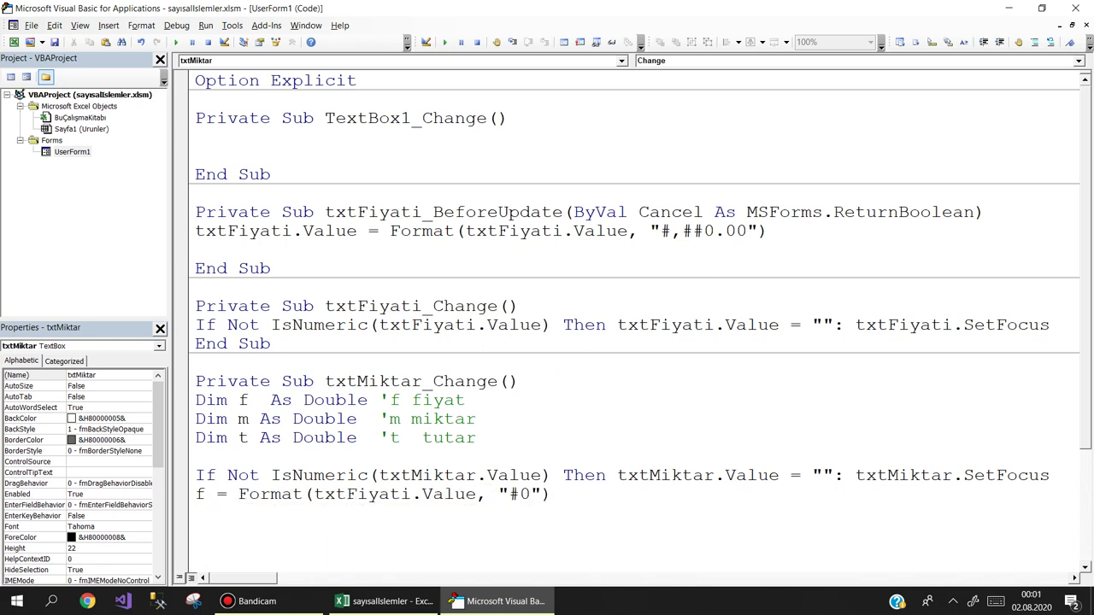
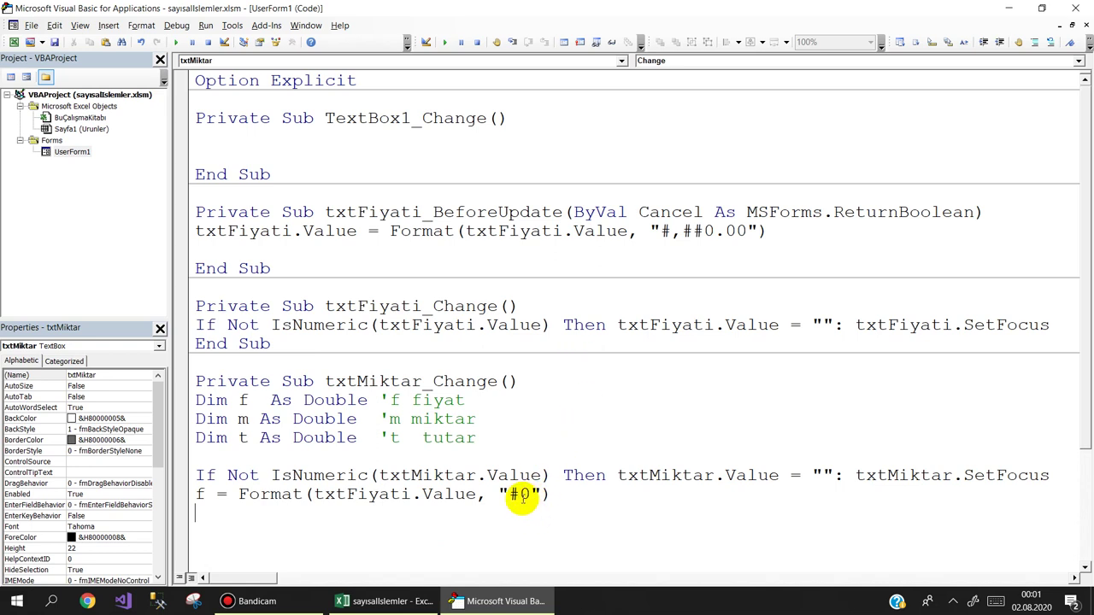
- In txtMiktar_Change, add the lines m = txtMiktar.Value and t = m * f below the price assignment
left_click_drag(550, 494, 239, 494)
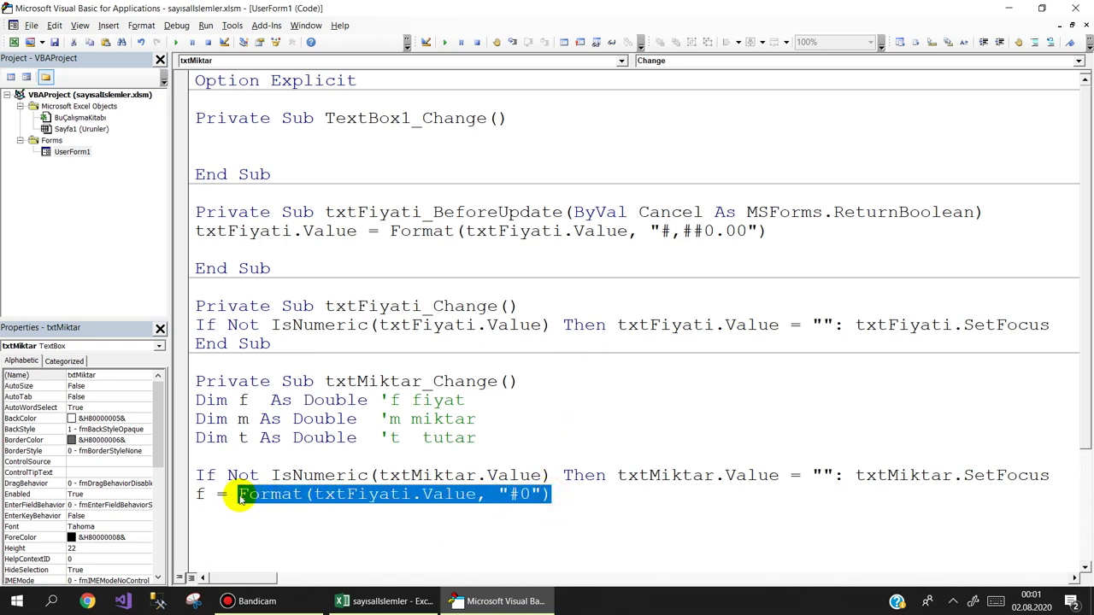
left_click(196, 512)
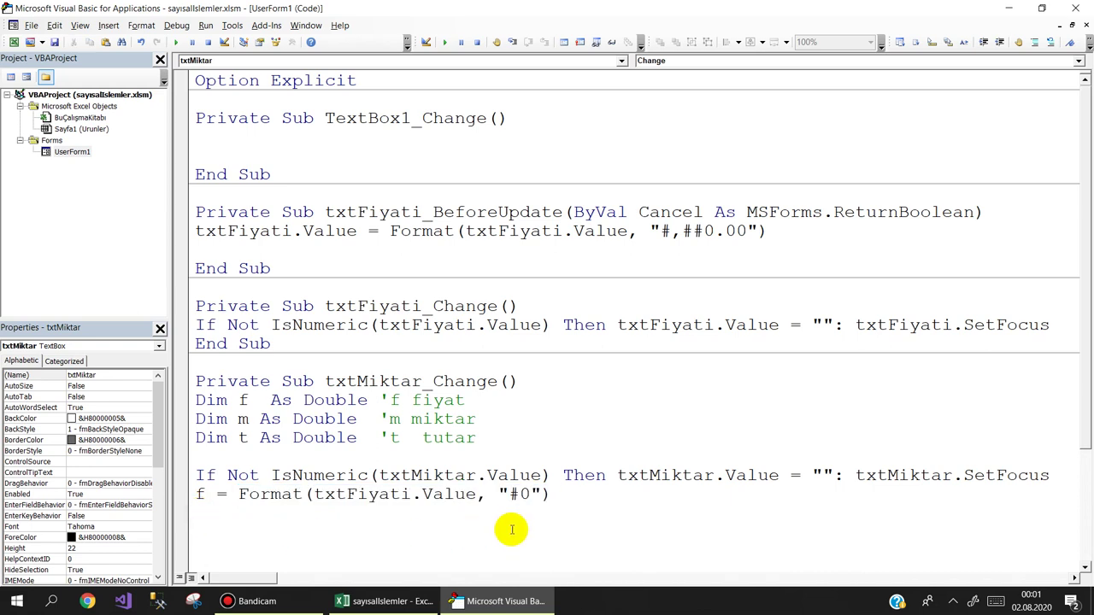
type("m=")
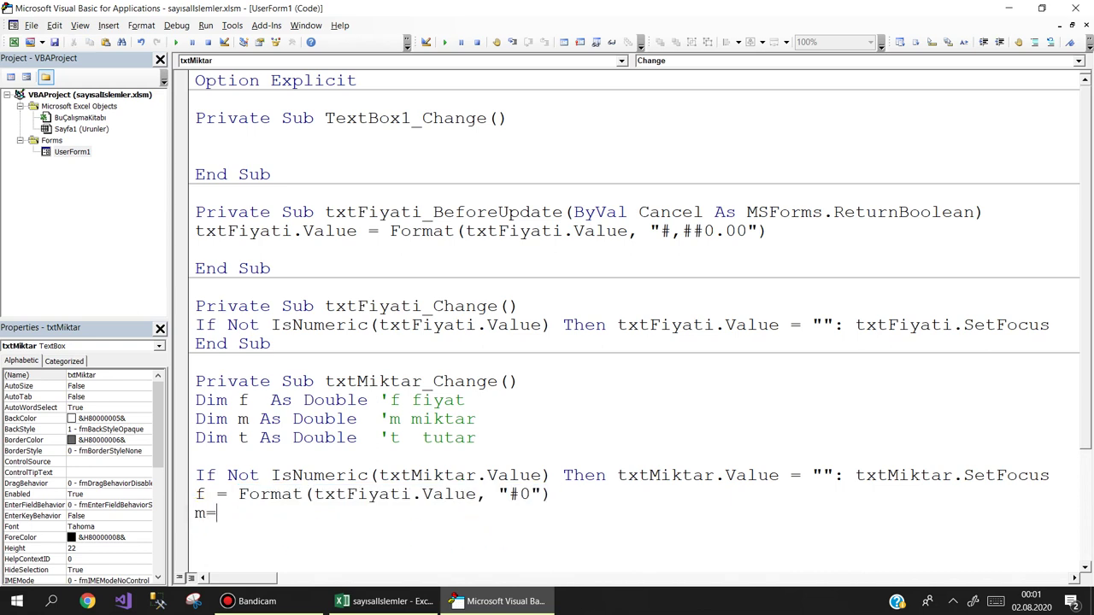
type("txtm")
key("ctrl+space")
type(".")
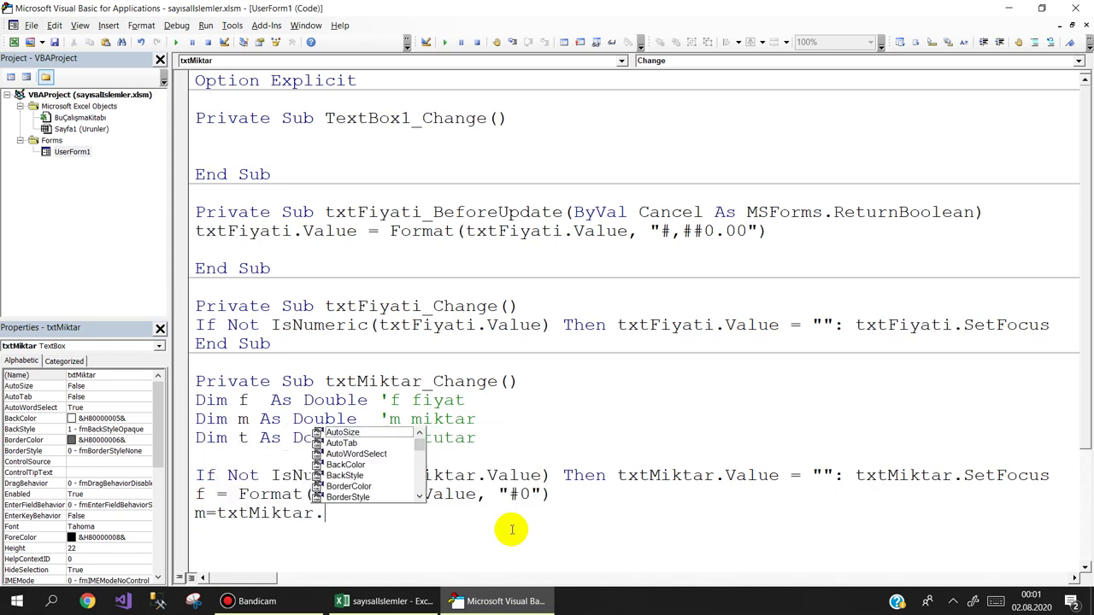
type("v")
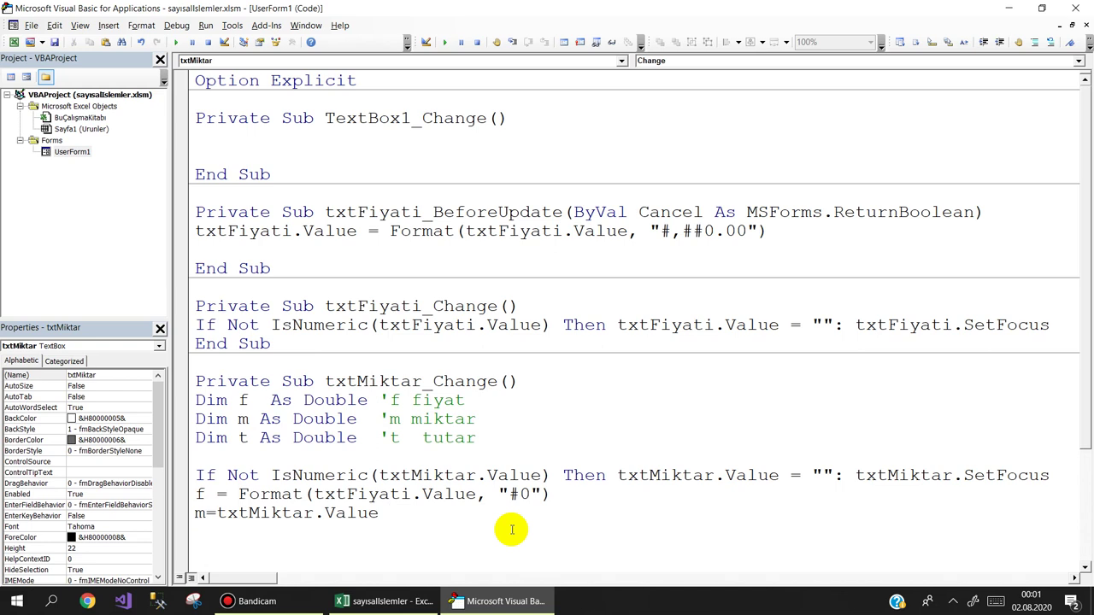
key("Return")
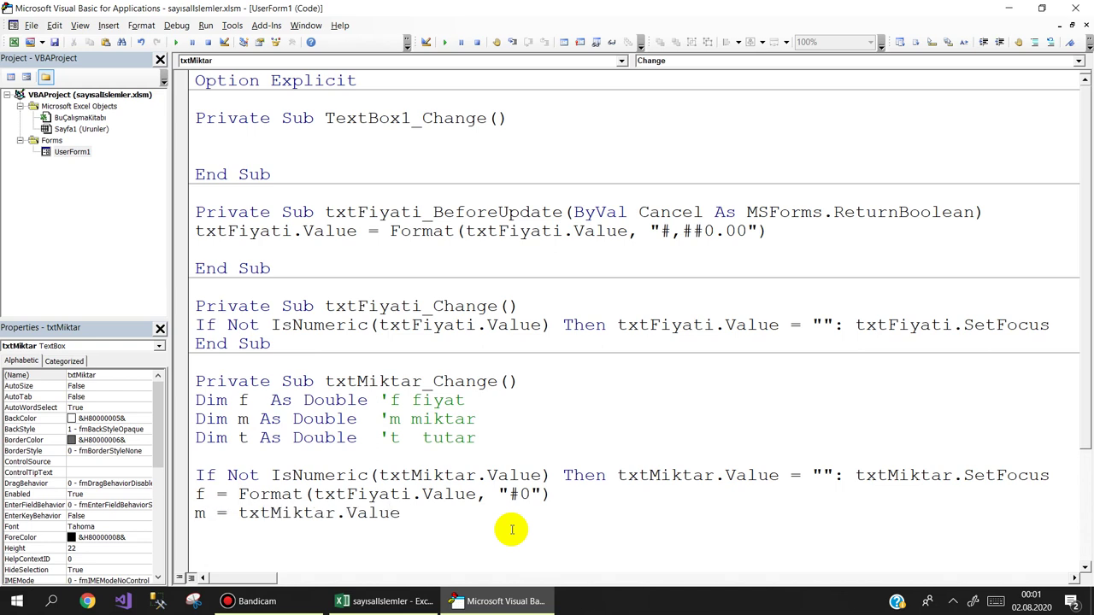
type("t ")
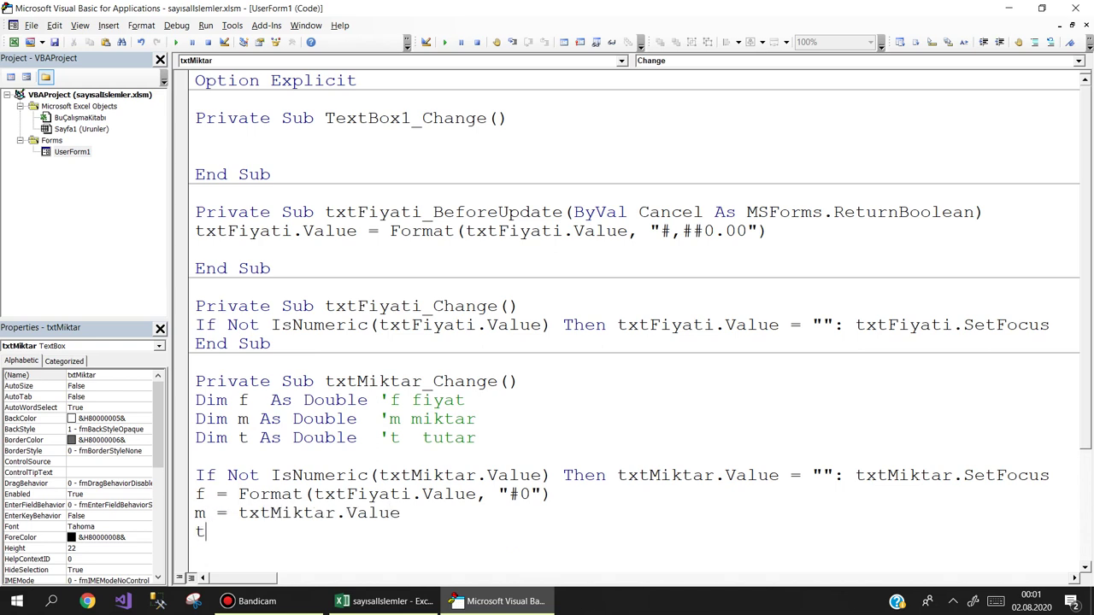
type("= m ")
type("* f")
key("Return")
key("Return")
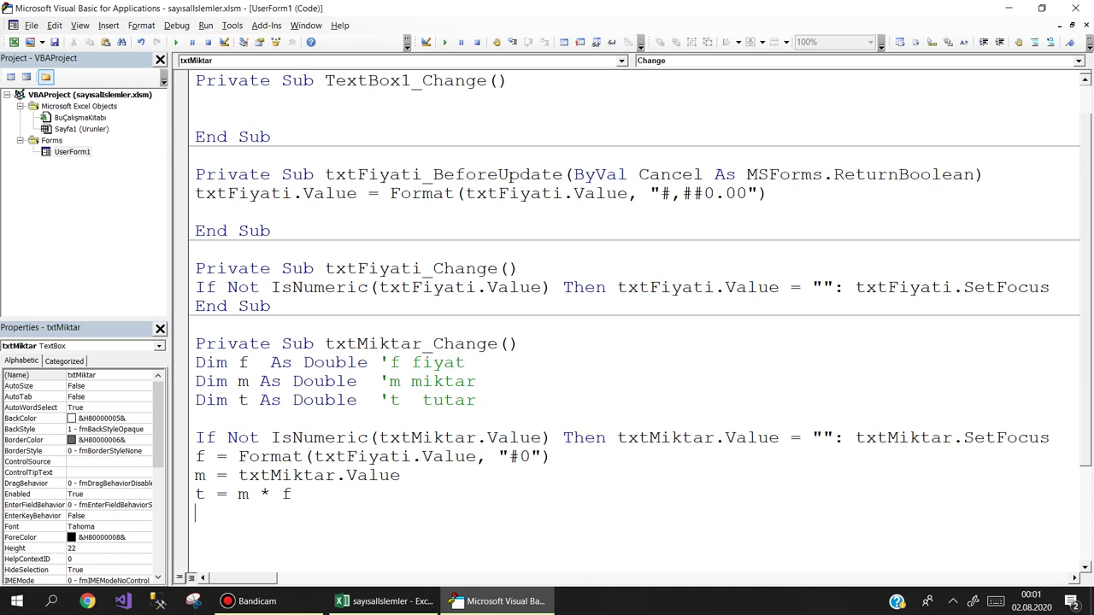
- Add txtTutar.Value = Format(t, "#,##0.00") to show the formatted total
type("txttu")
type("tar.v")
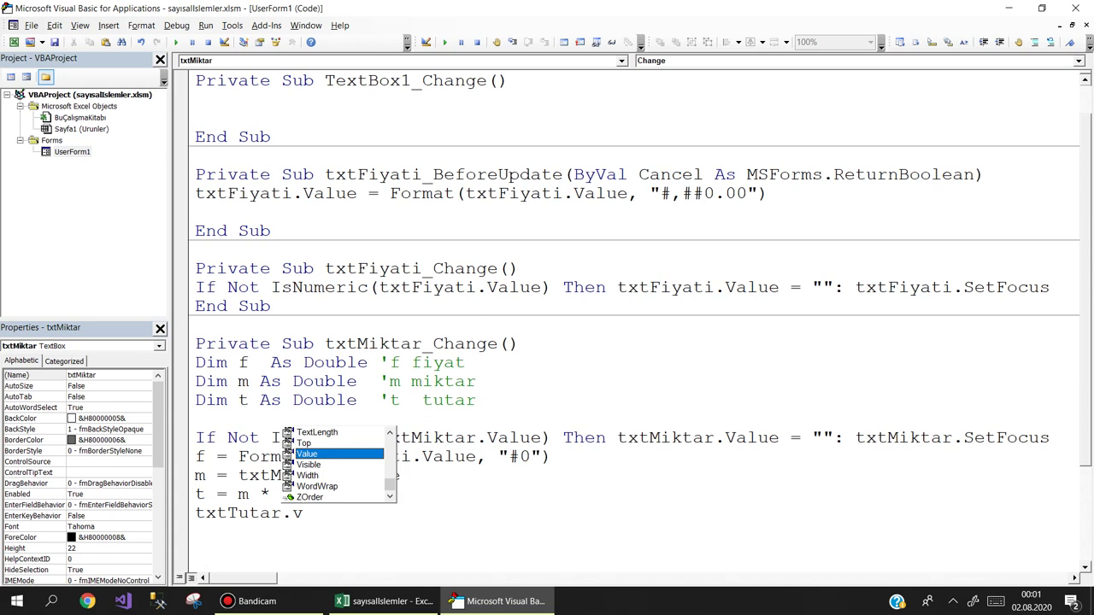
type("=format")
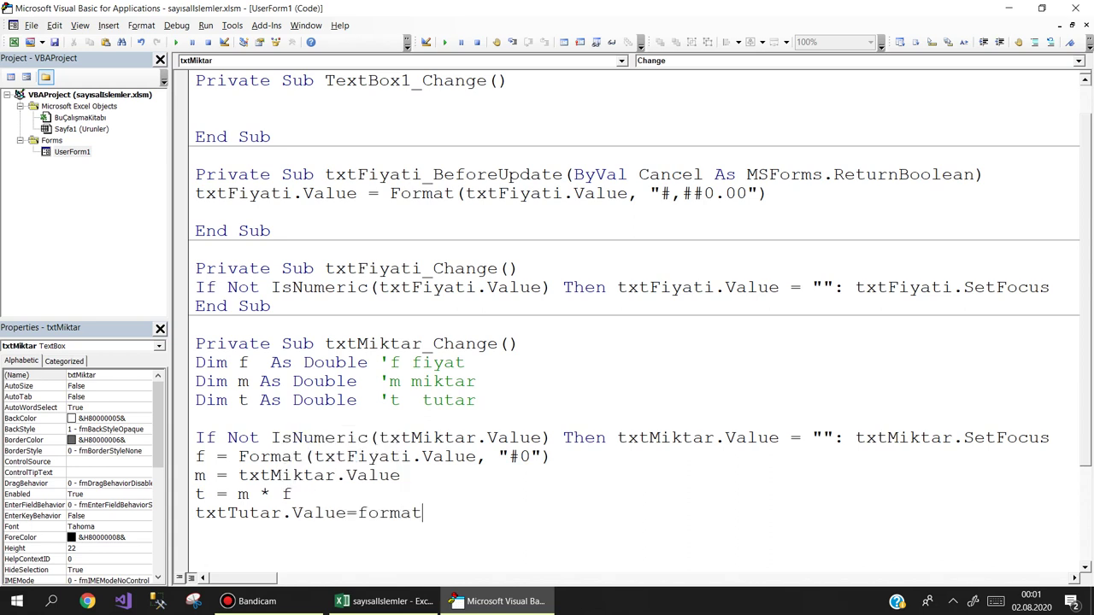
type("(t")
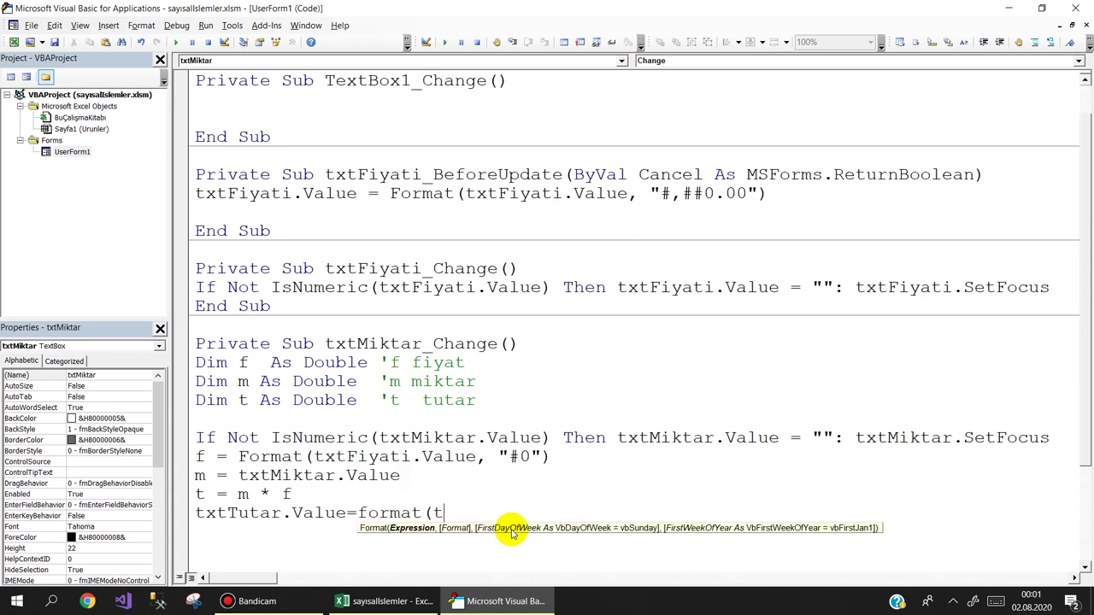
type(",")
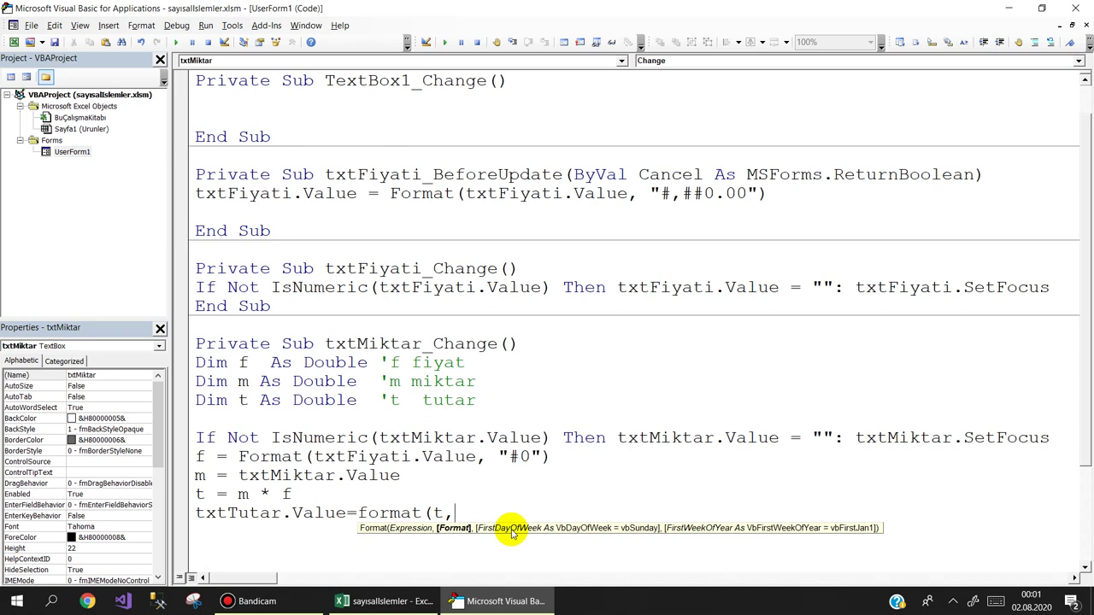
type("\"#,")
type("##0")
type(",")
key("BackSpace")
type("00")
type("\")")
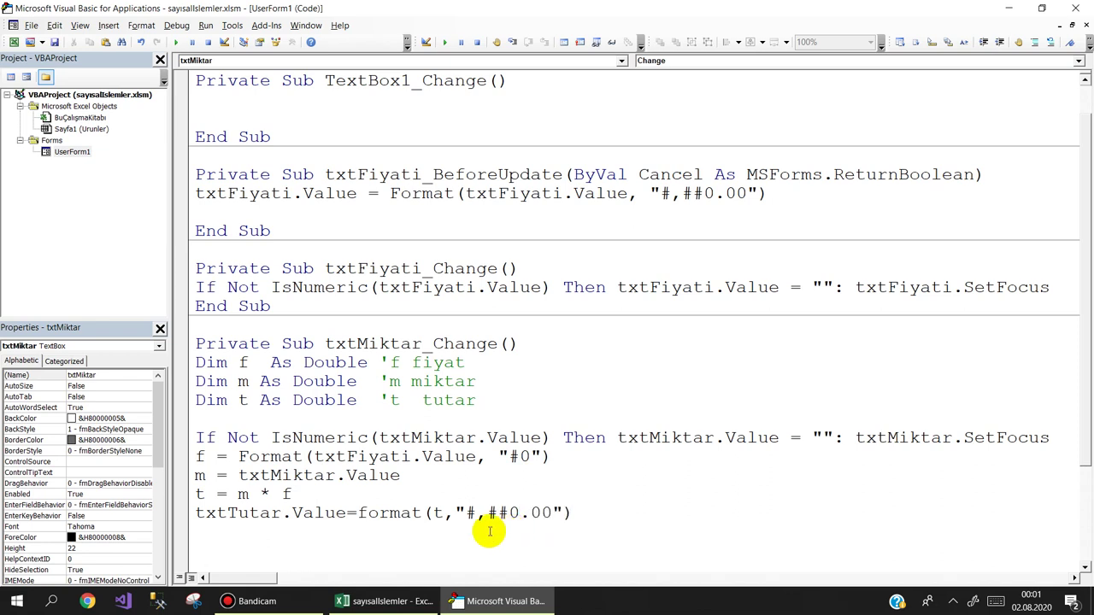
key("Return")
- Run the form and enter a price of 1.500,00 in Fiyat
left_click(176, 43)
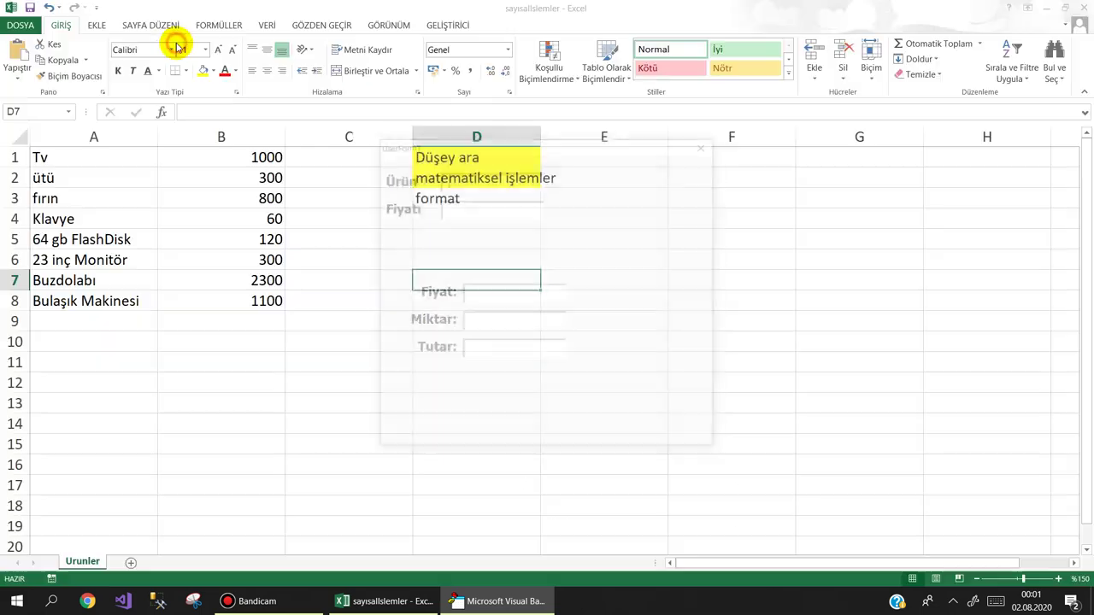
left_click(494, 292)
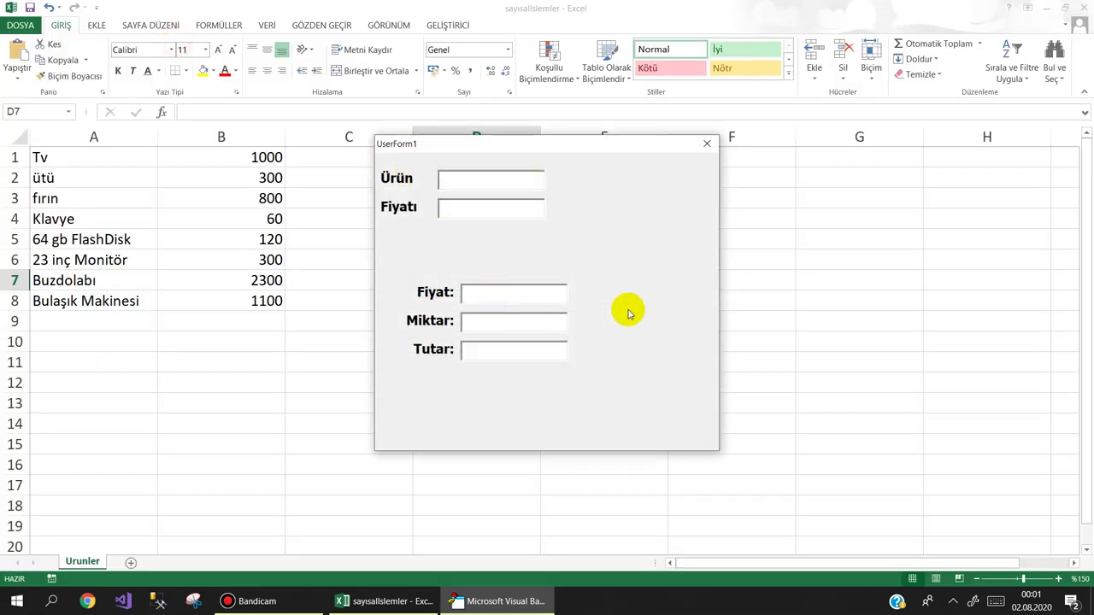
type("1.5")
type("0")
key("Tab")
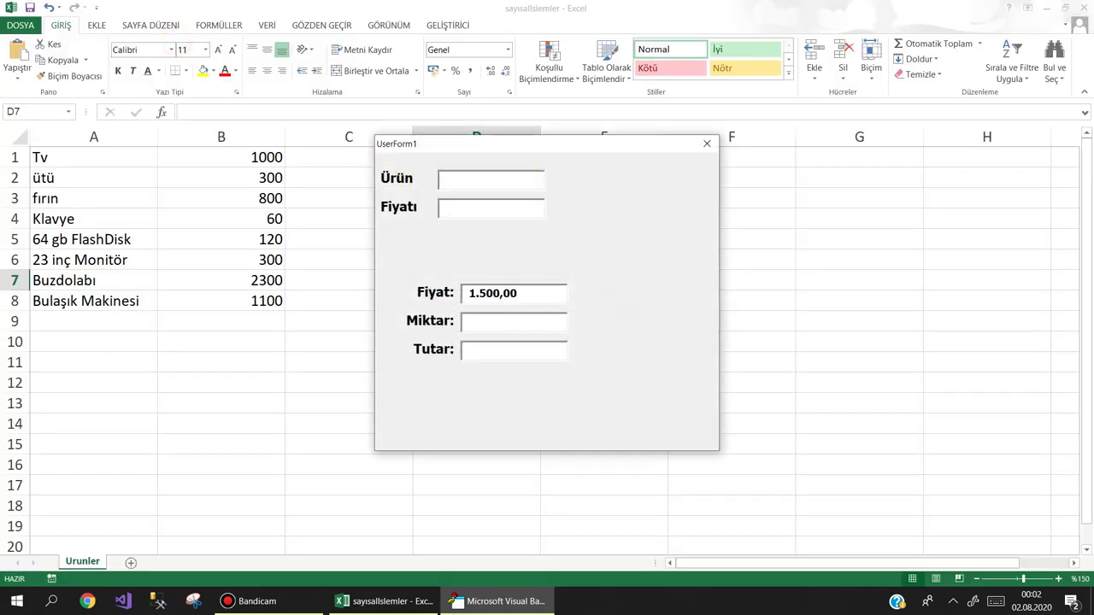
- Try Miktar values 7, 4, 5 and 10, getting Tutar 15.000,00, then close the form
left_click(533, 318)
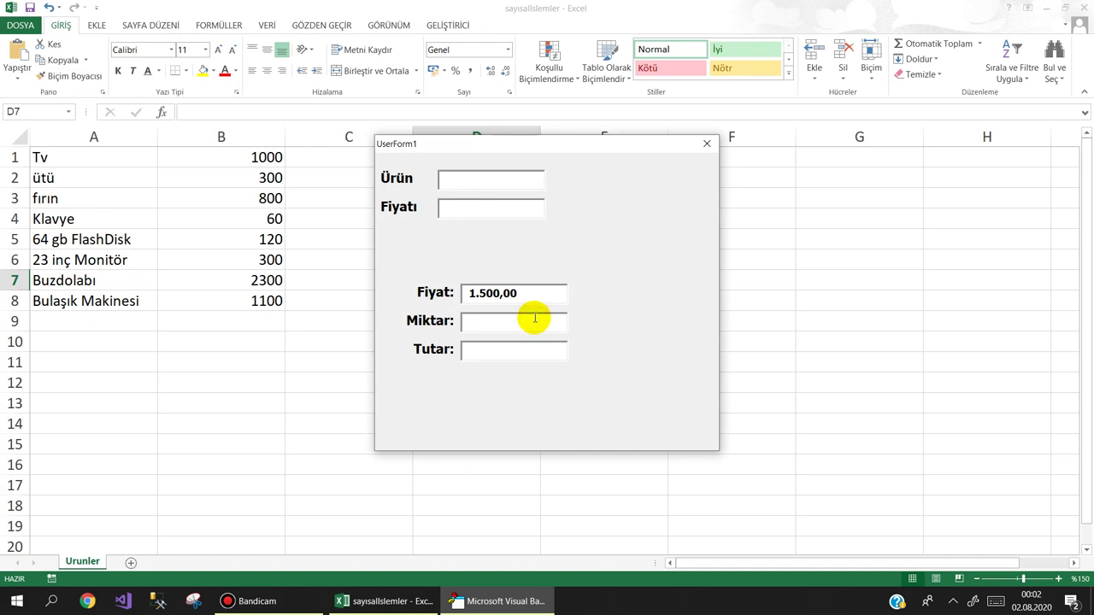
type("7")
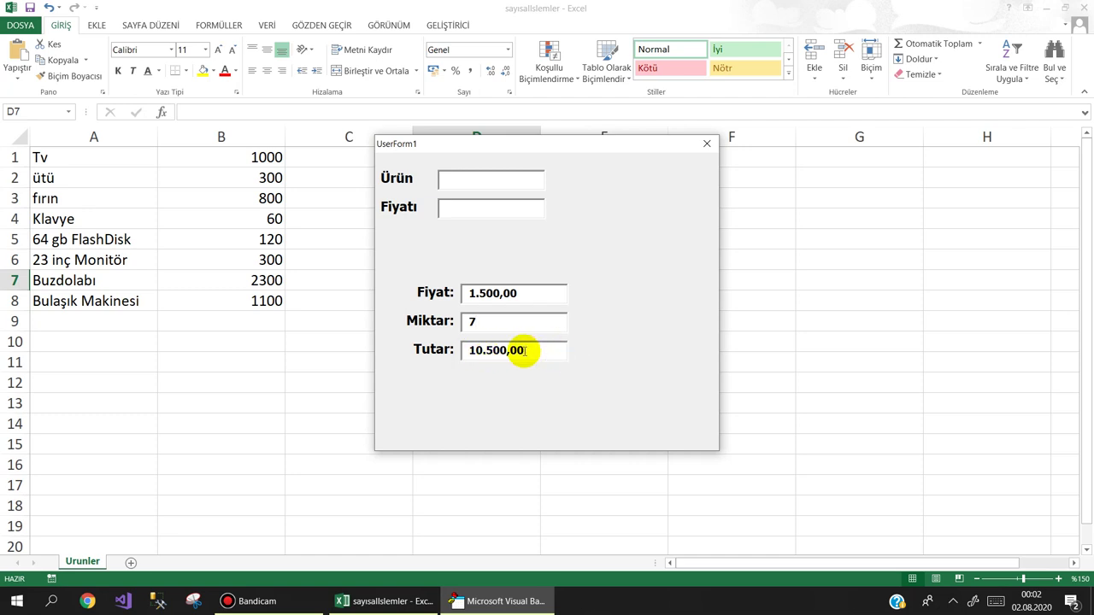
double_click(480, 322)
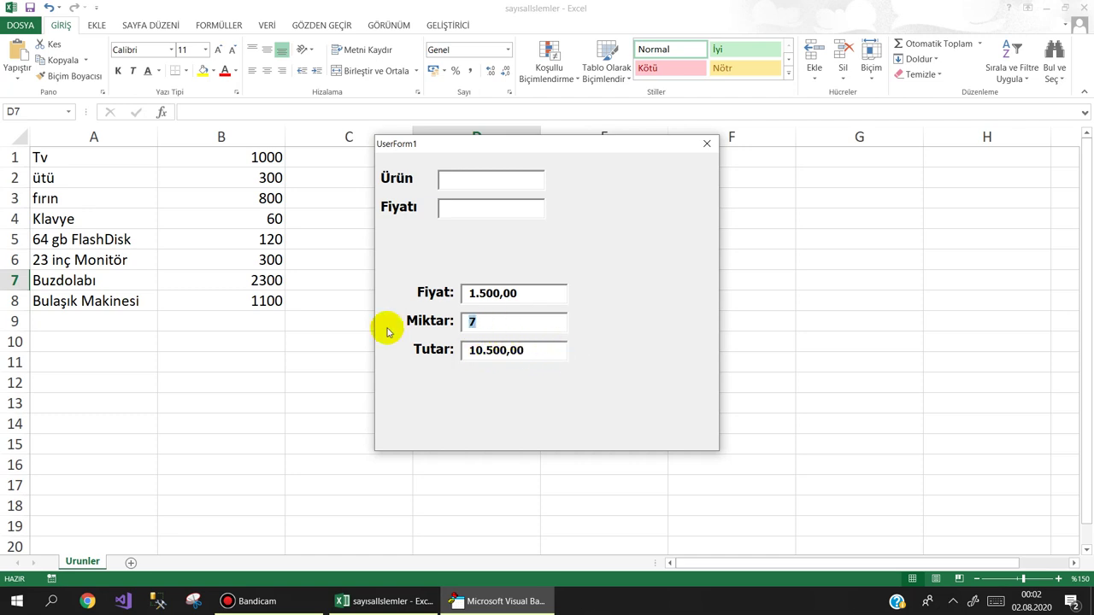
type("4")
double_click(475, 322)
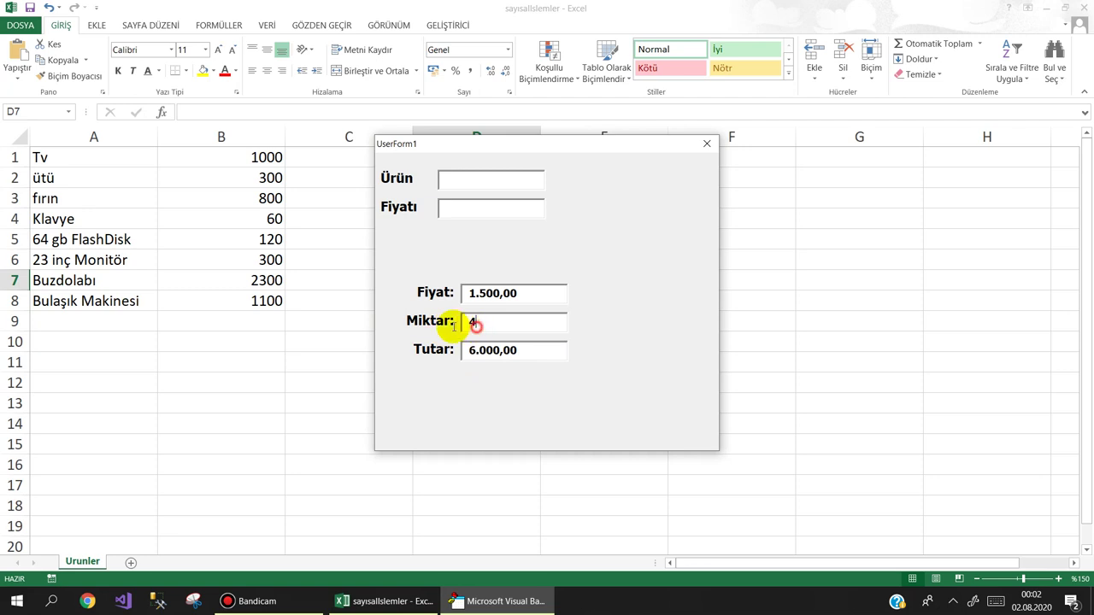
type("5")
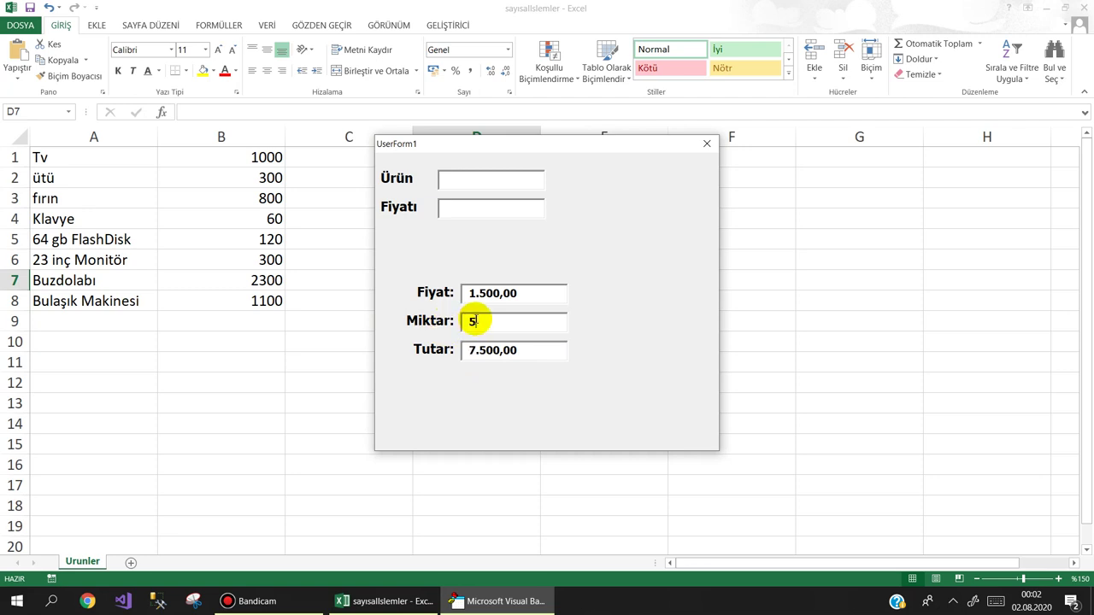
left_click_drag(485, 321, 448, 321)
type("10")
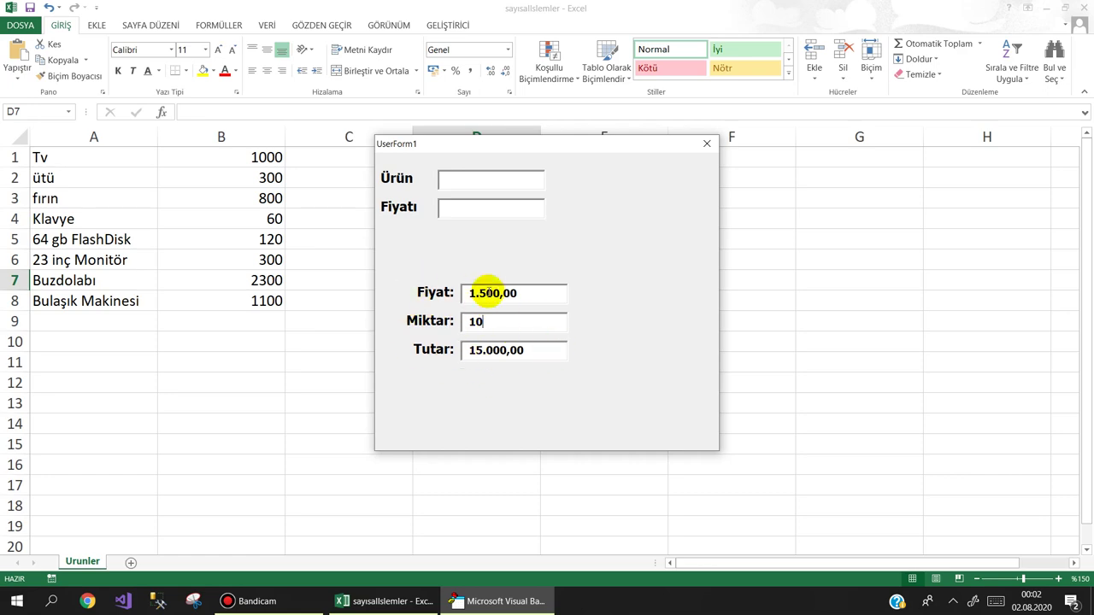
left_click(707, 147)
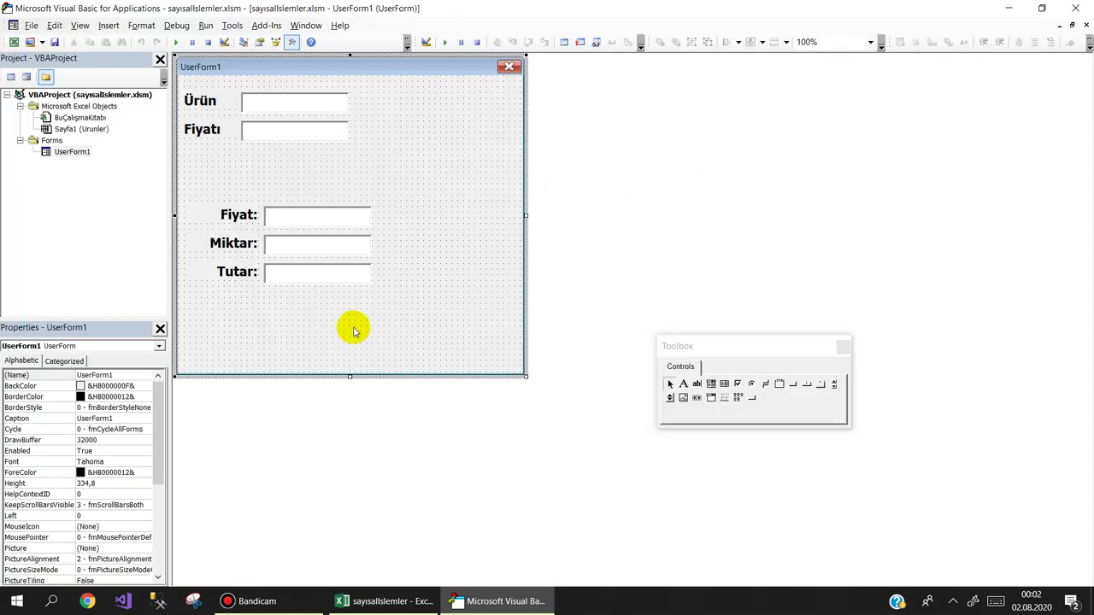
- In the Excel workbook, add a new worksheet named DB
mouse_move(447, 8)
left_mouse_down()
mouse_move(500, 109)
mouse_move(519, 113)
mouse_move(512, 42)
left_mouse_up()
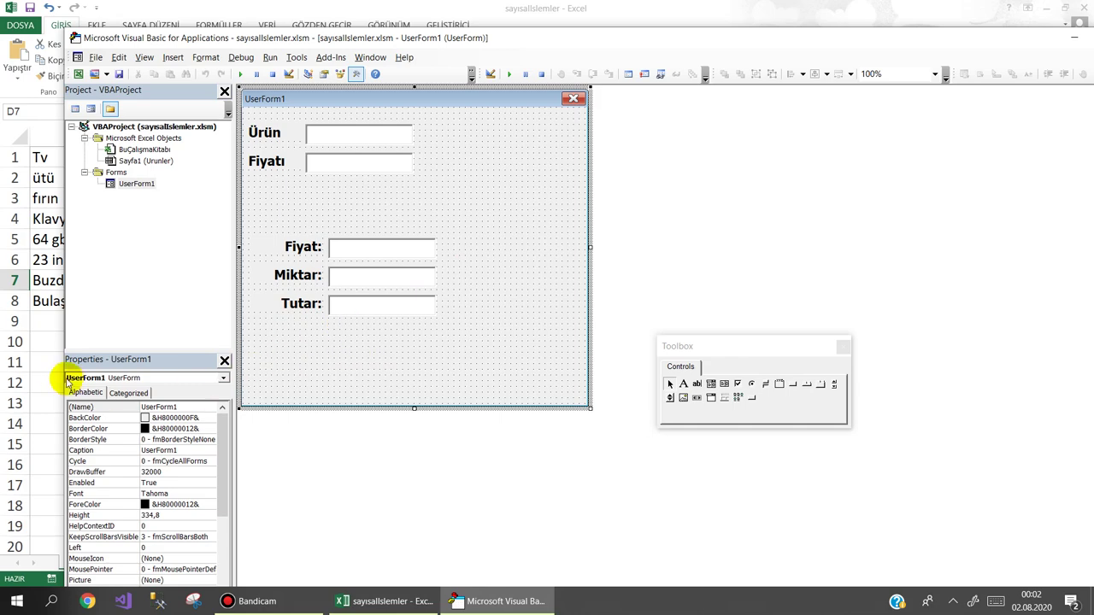
left_click(44, 338)
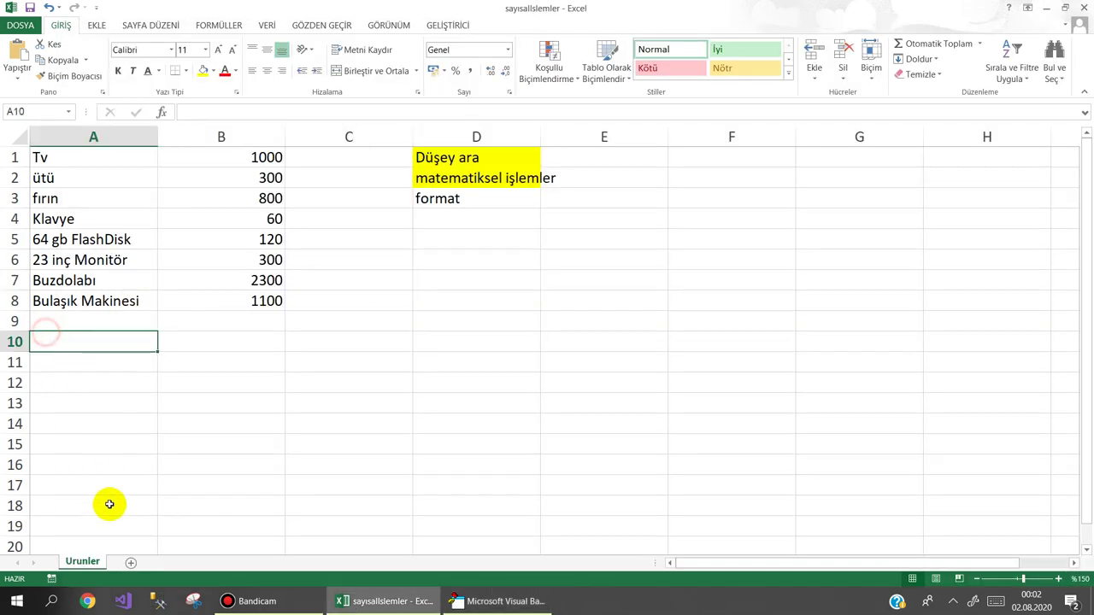
left_click(130, 564)
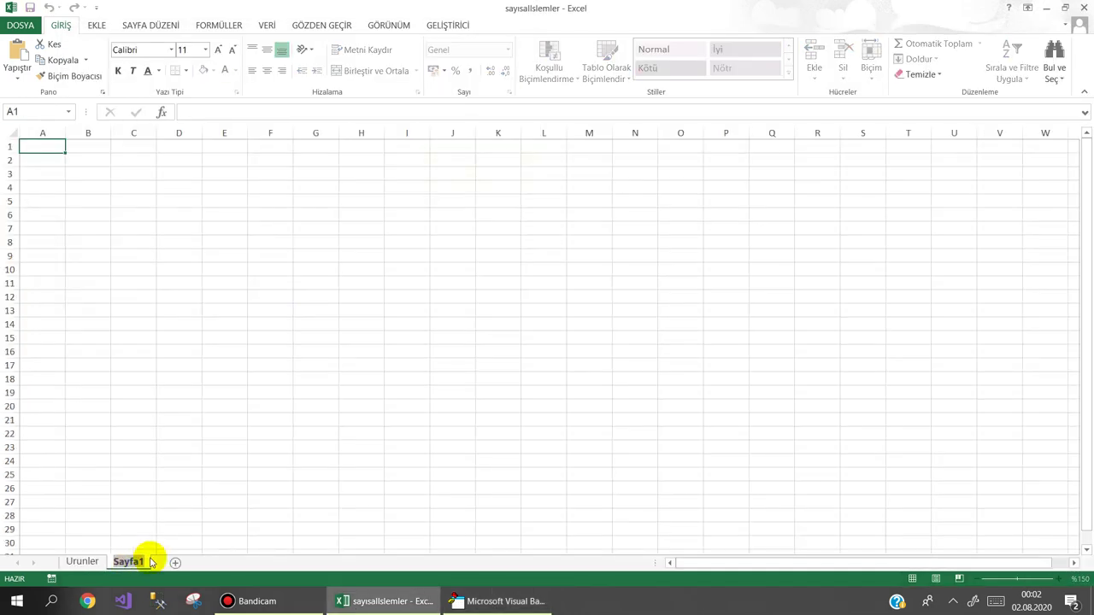
type("D")
type("b")
key("BackSpace")
key("Return")
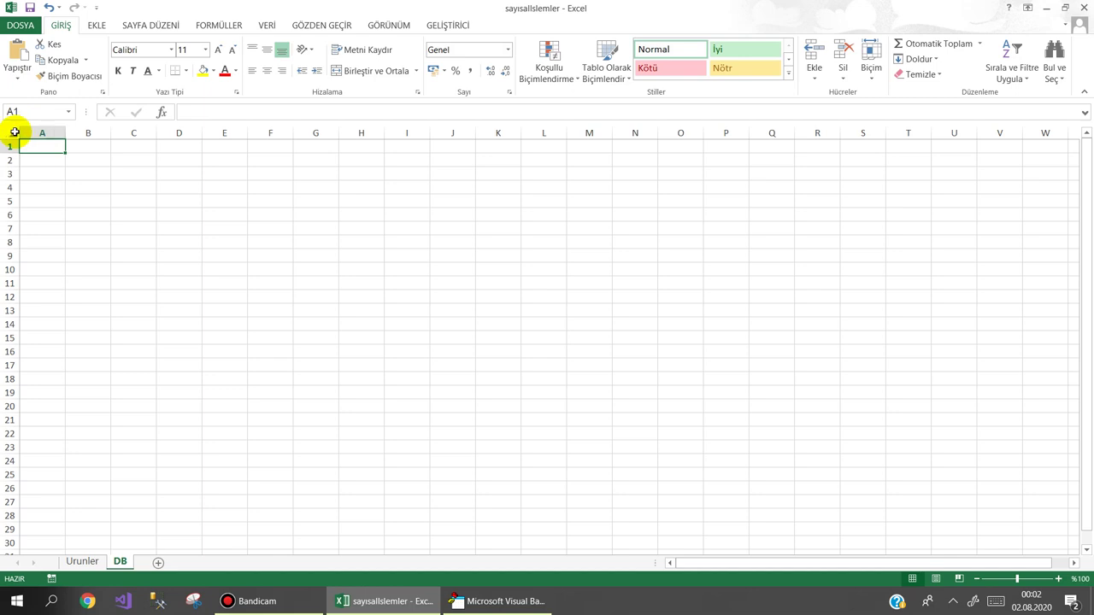
- Widen the DB sheet's columns and enter headers Fiyatı, Miktarı, Tutarı in A1:C1
left_click(15, 132)
left_click_drag(65, 133, 96, 132)
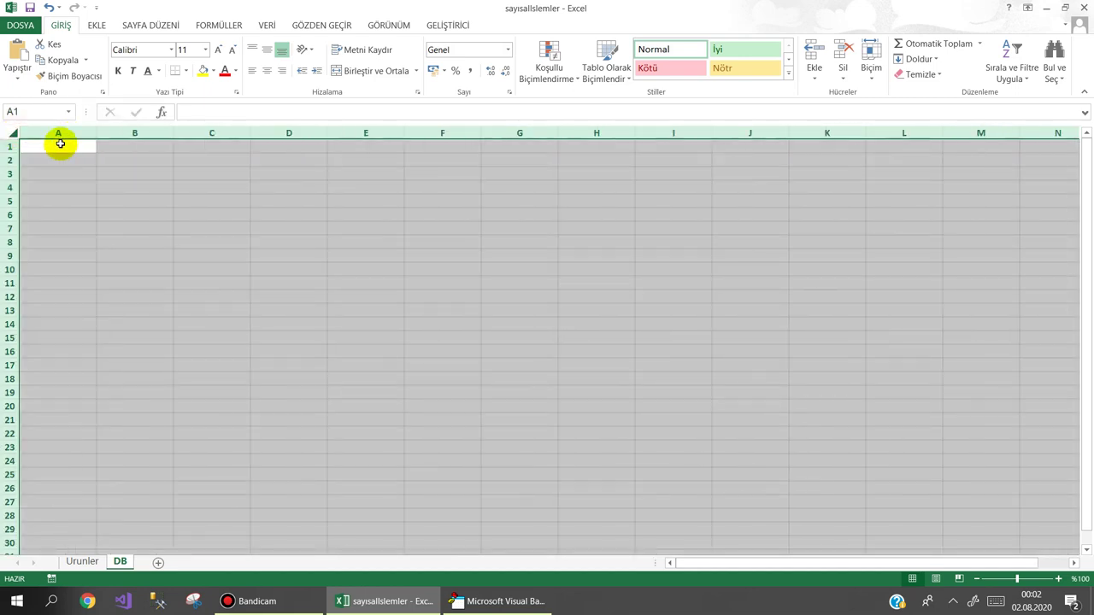
left_click(59, 146)
type("F")
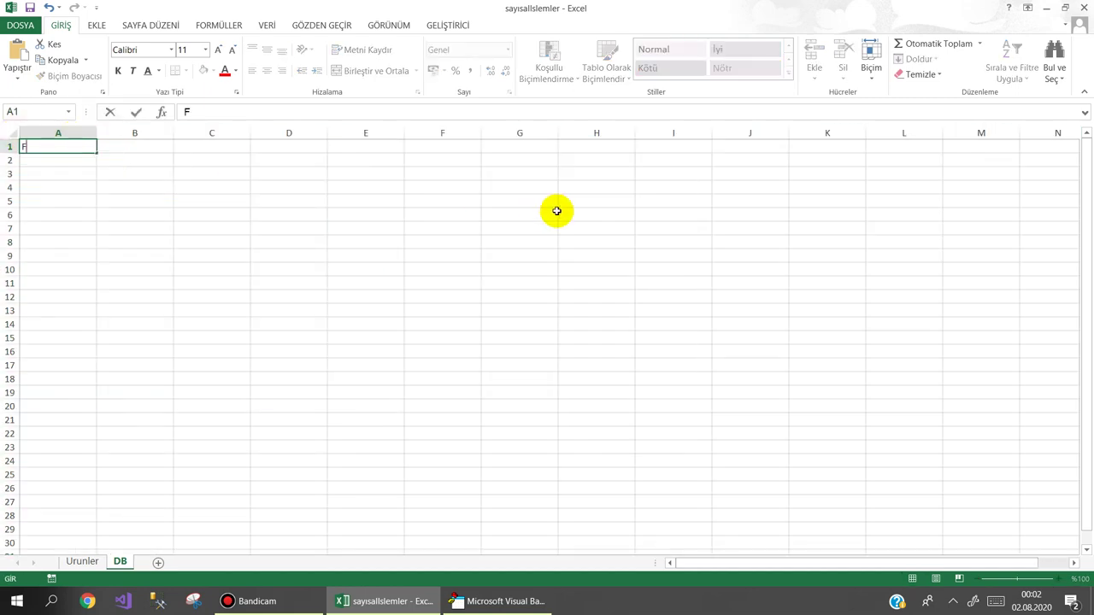
type("iyatı")
key("Tab")
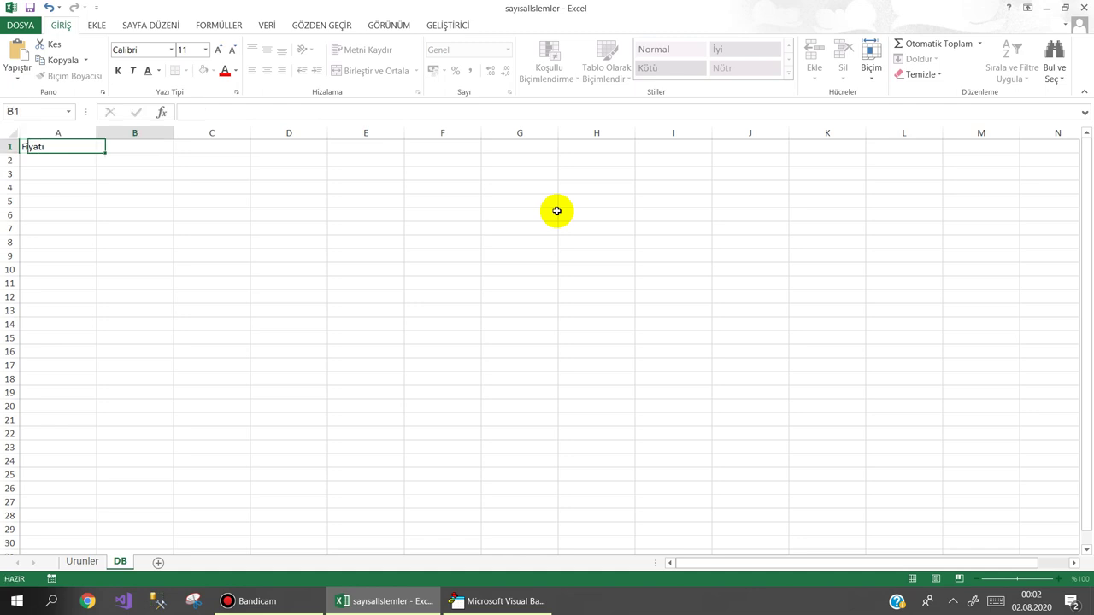
type("Miktarı")
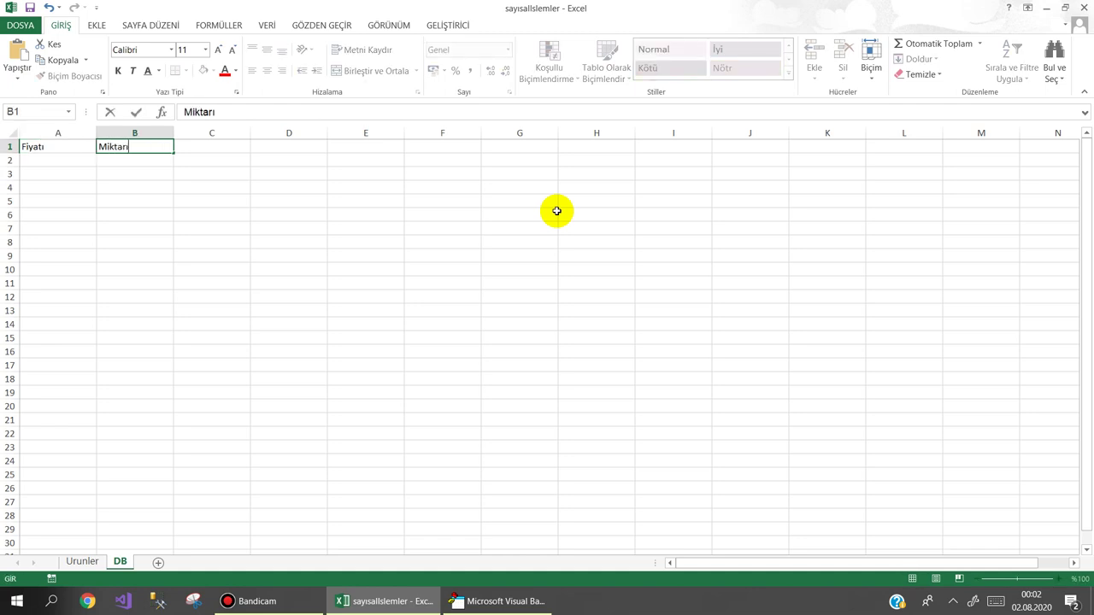
key("Tab")
type("Tuta")
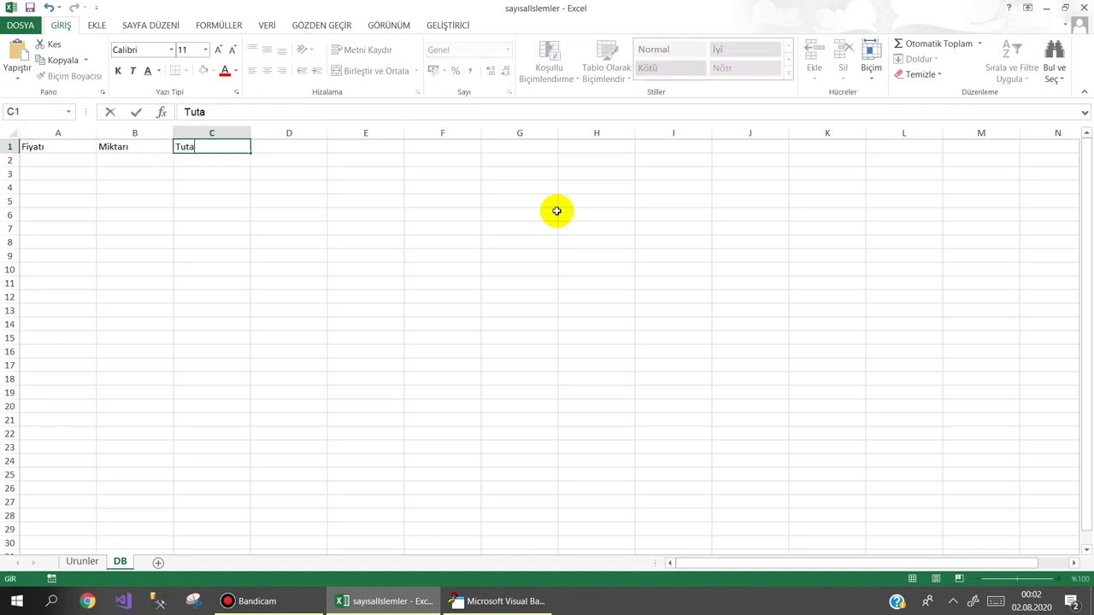
left_click(190, 161)
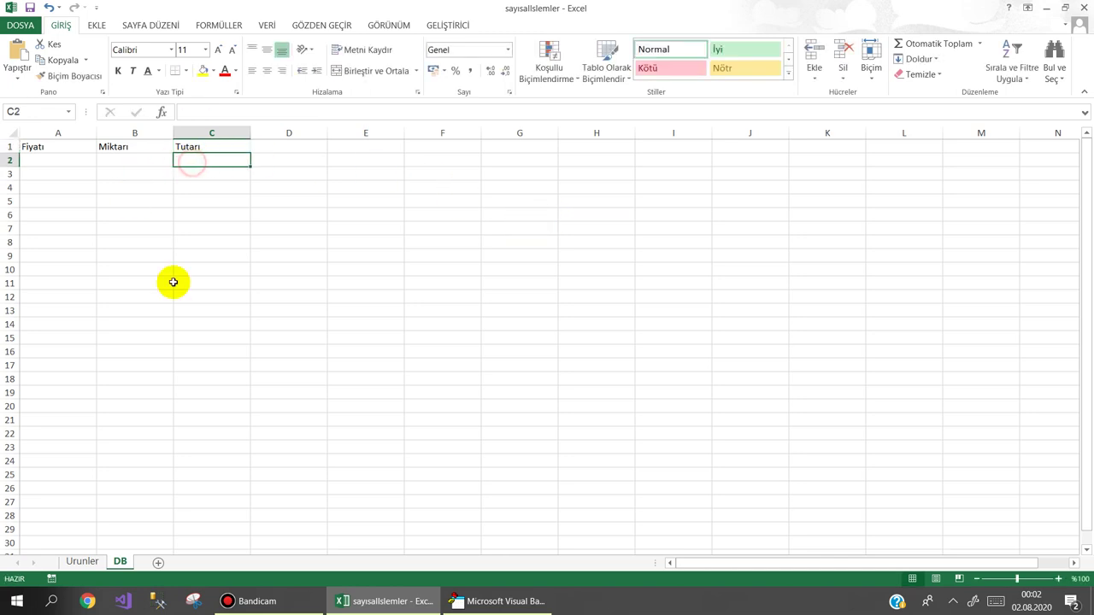
left_click(475, 601)
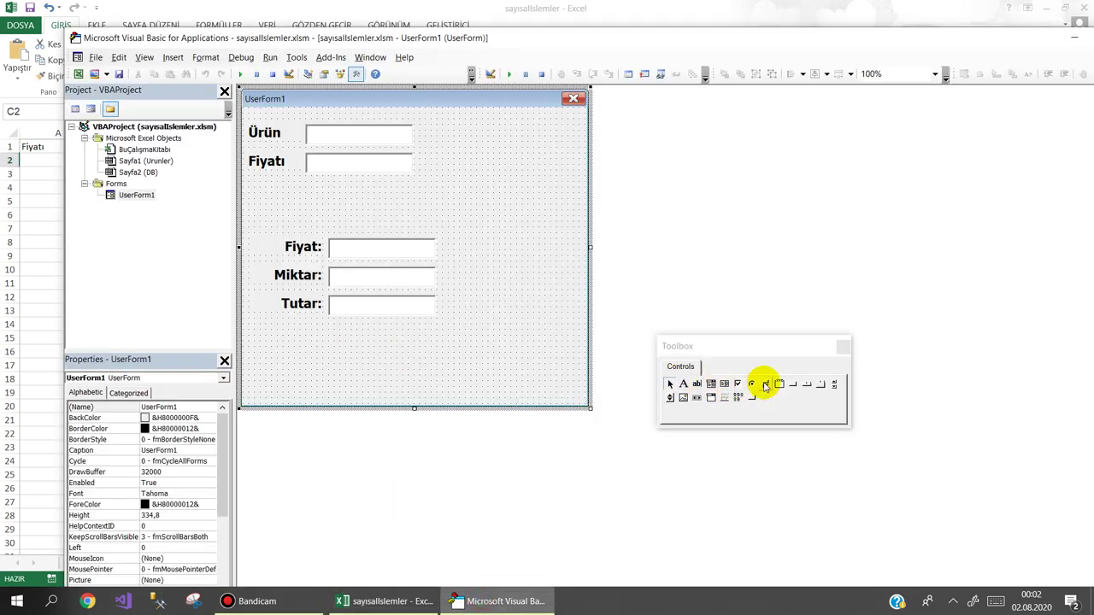
- Draw a command button below the Tutar box and caption it Kaydet
left_click(793, 384)
left_click_drag(373, 330, 442, 363)
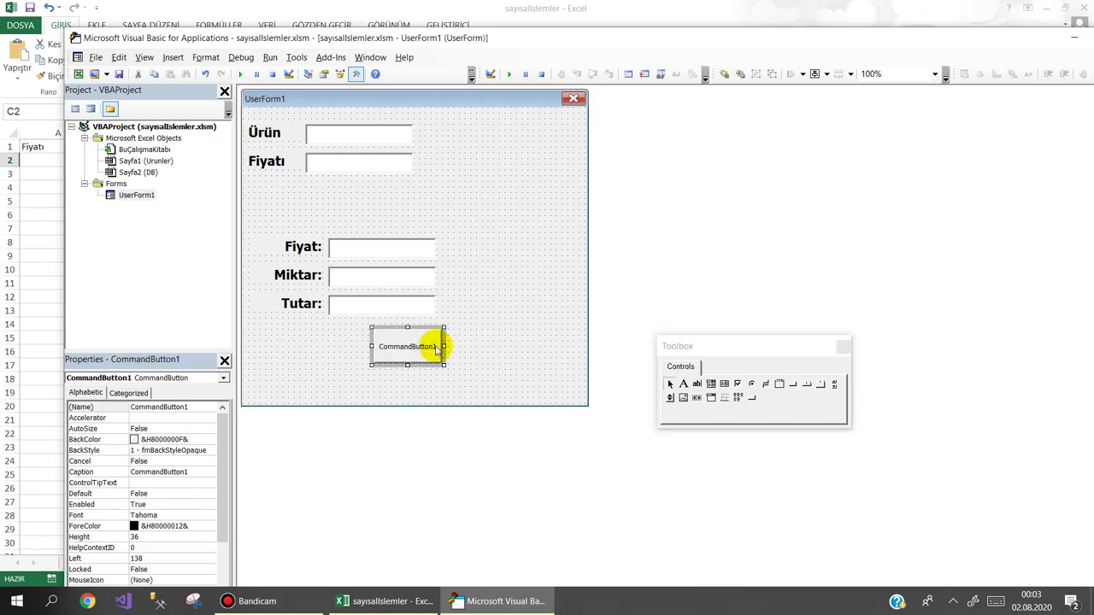
left_click(441, 347)
left_click(440, 347)
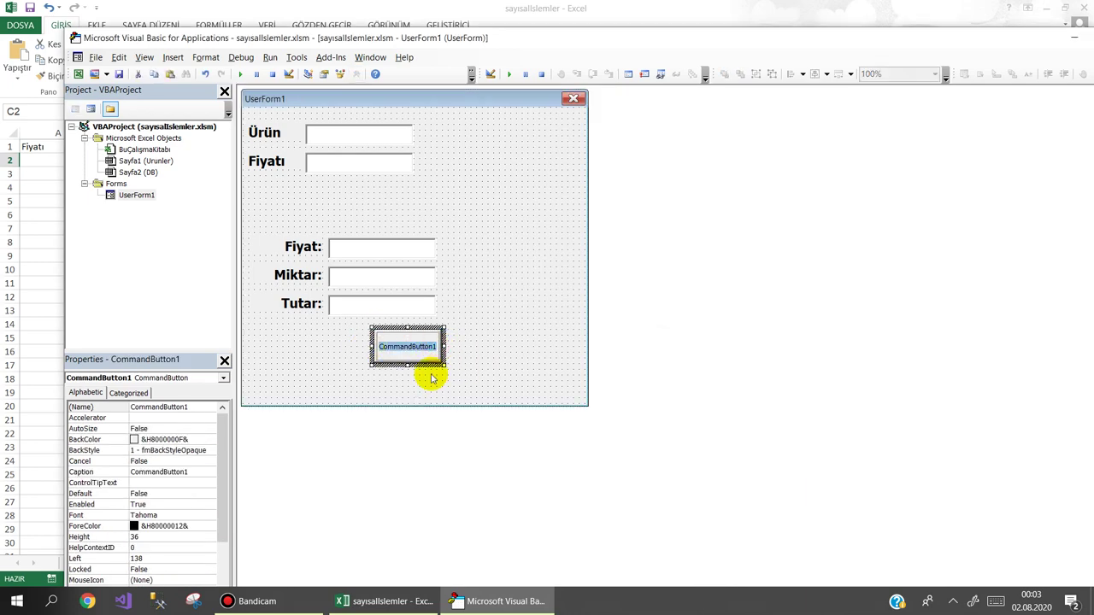
type("Kaydet")
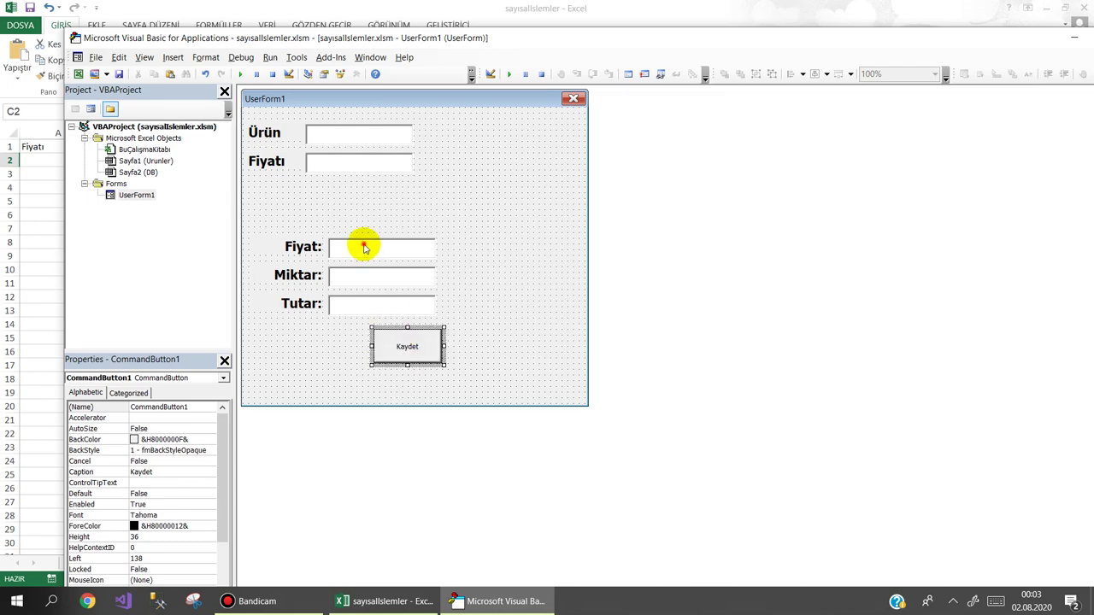
- Set TabIndex 0 for txtFiyati, 1 for txtMiktar and 2 for the Kaydet button
left_click(362, 246)
double_click(500, 37)
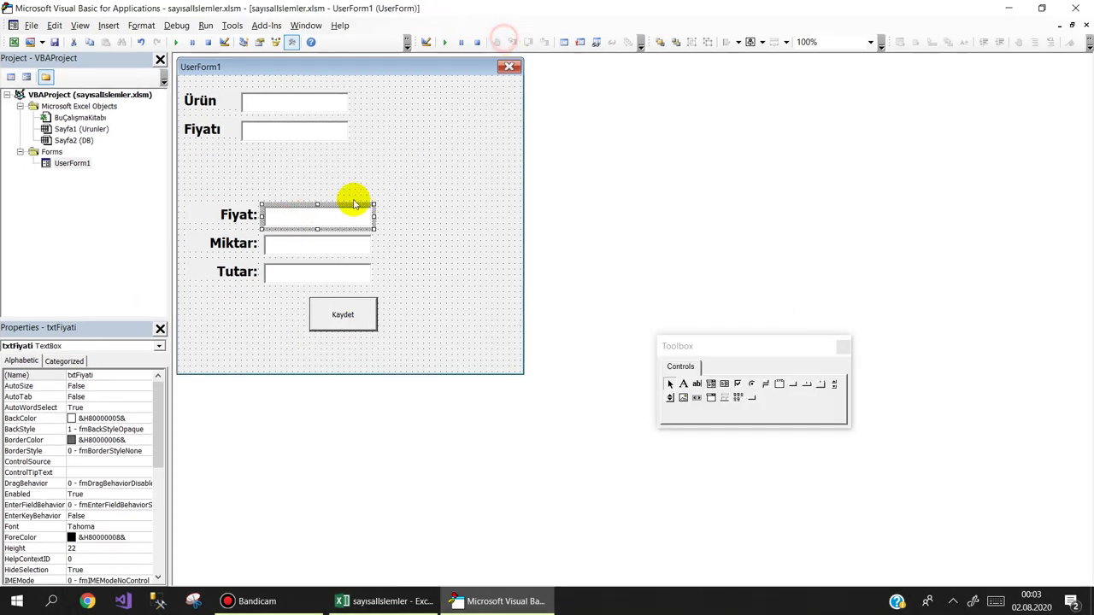
left_click_drag(158, 413, 157, 544)
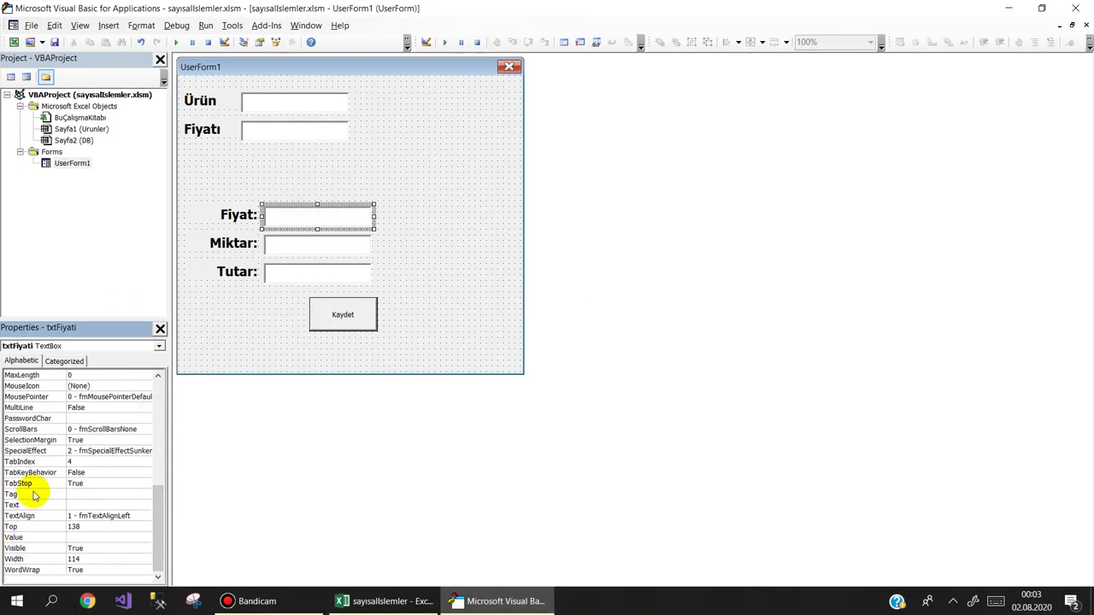
left_click(44, 464)
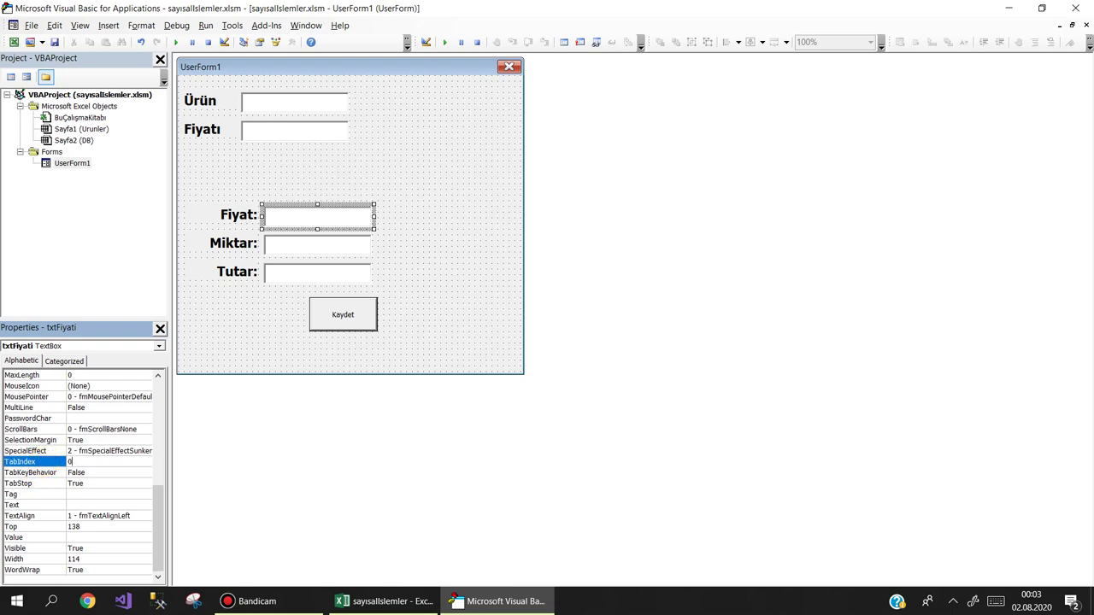
left_click(296, 260)
left_click(299, 252)
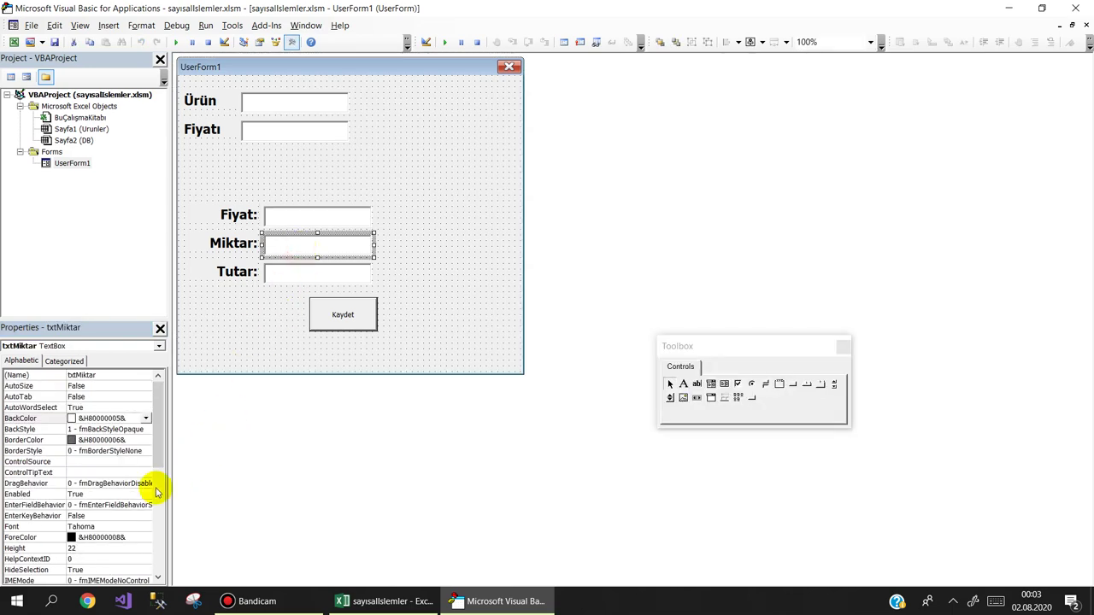
left_click_drag(159, 476, 162, 547)
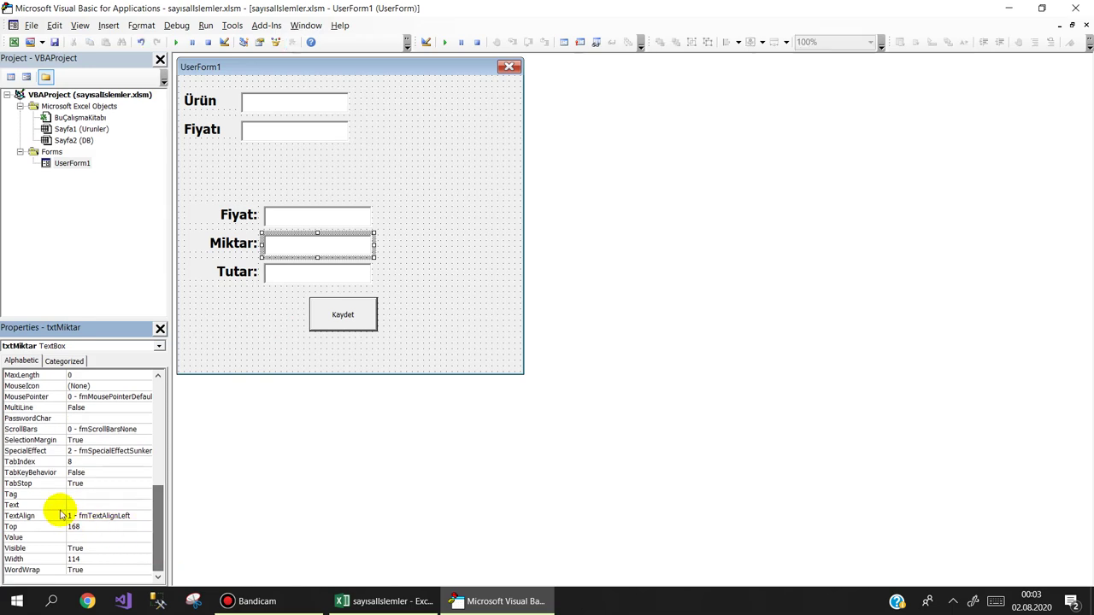
left_click(44, 462)
type("1")
left_click(279, 277)
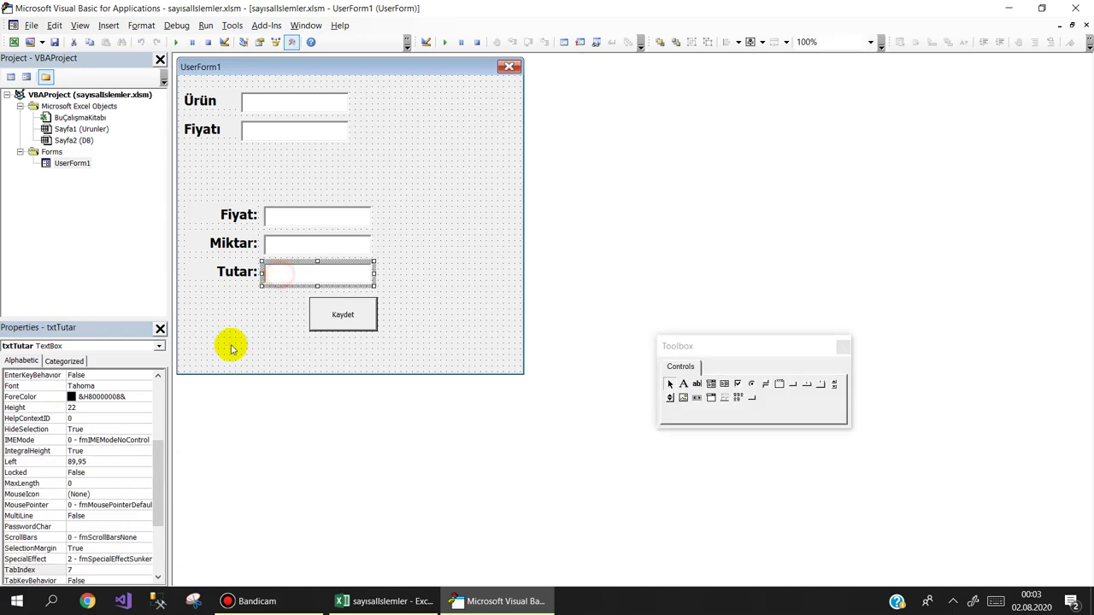
left_click(339, 316)
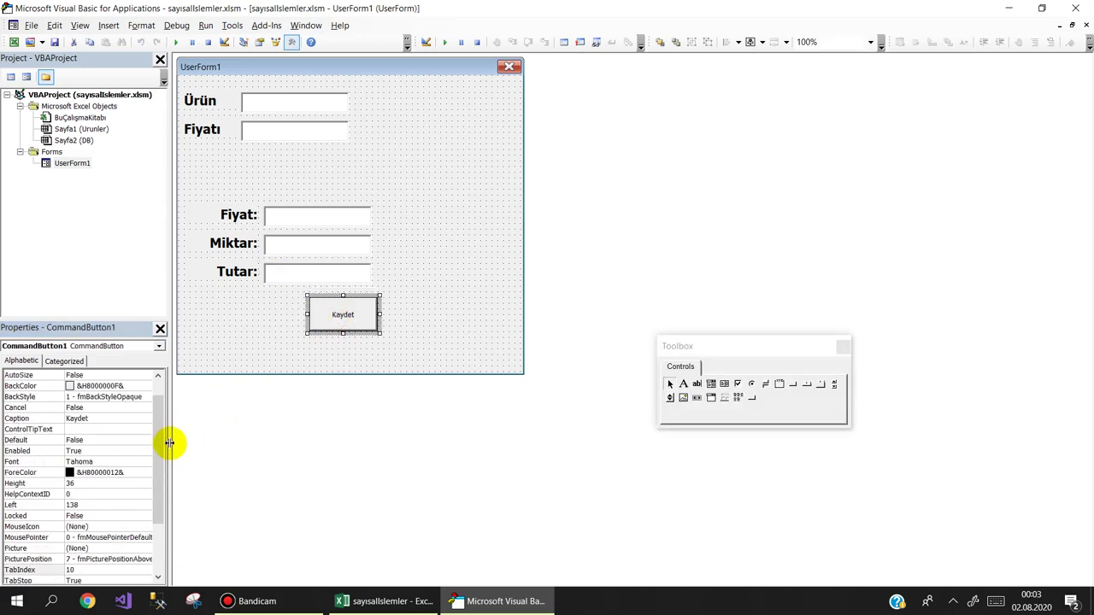
left_click_drag(159, 438, 159, 496)
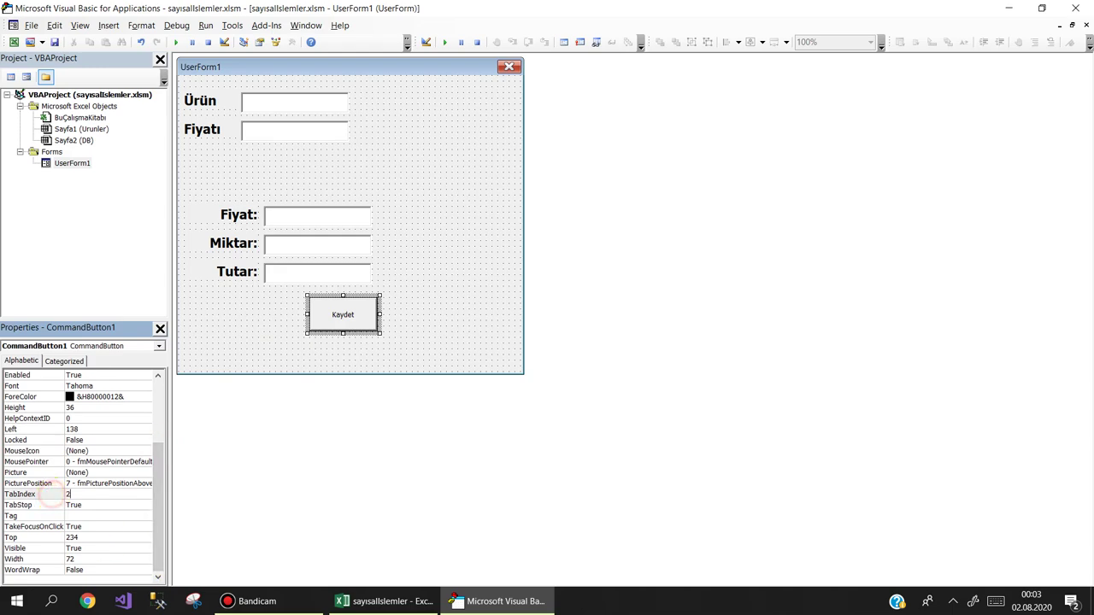
left_click(252, 352)
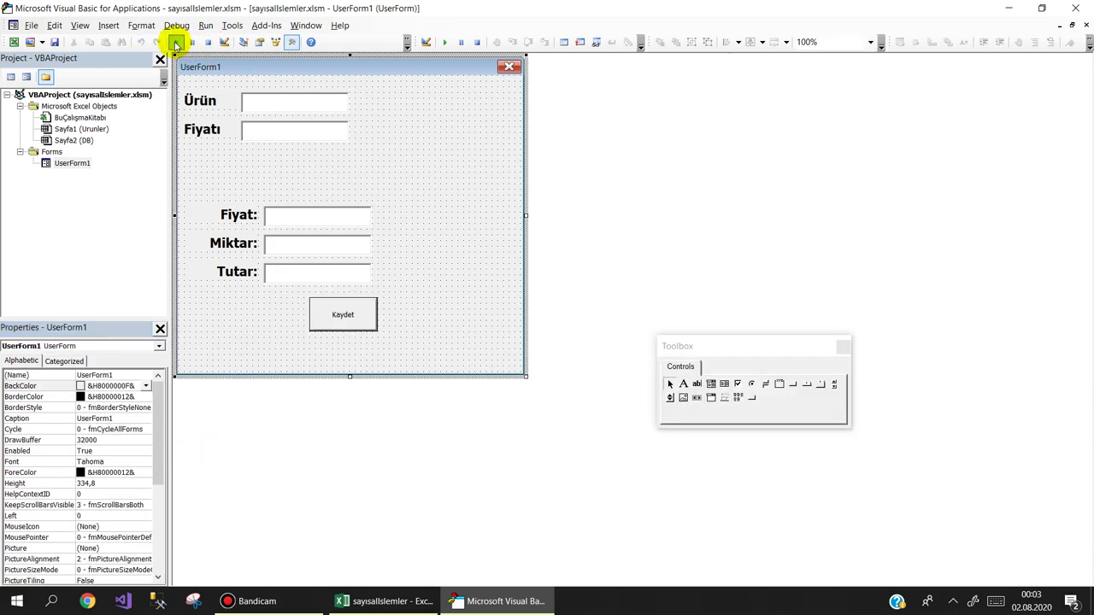
- Run the form with Fiyat 12.300,00 and Miktar 4, confirm Tutar 49.200,00, then close it
left_click(173, 41)
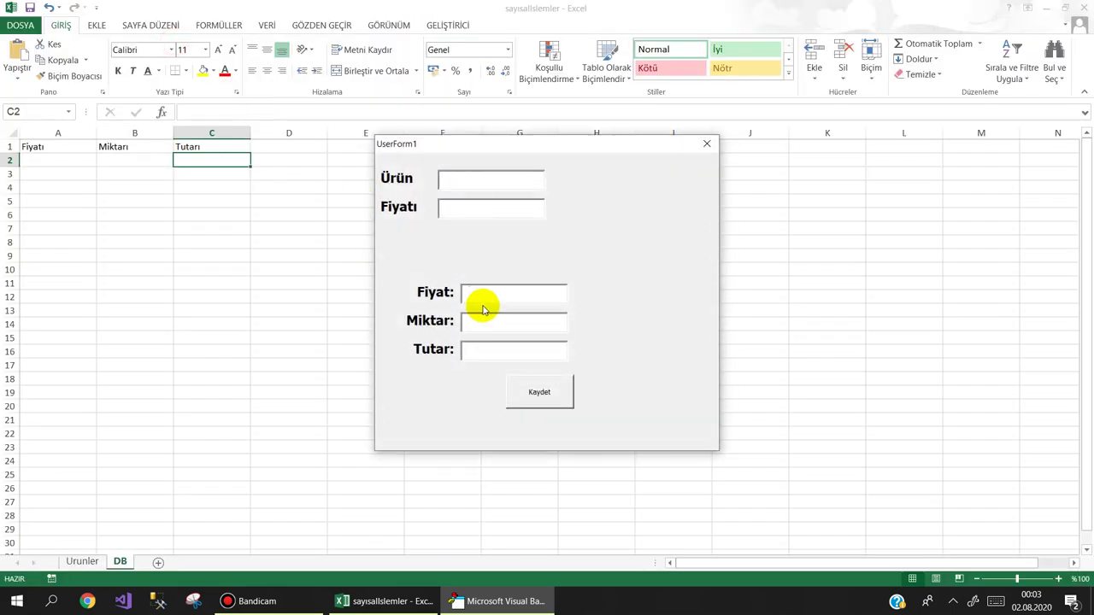
type("12300")
key("Tab")
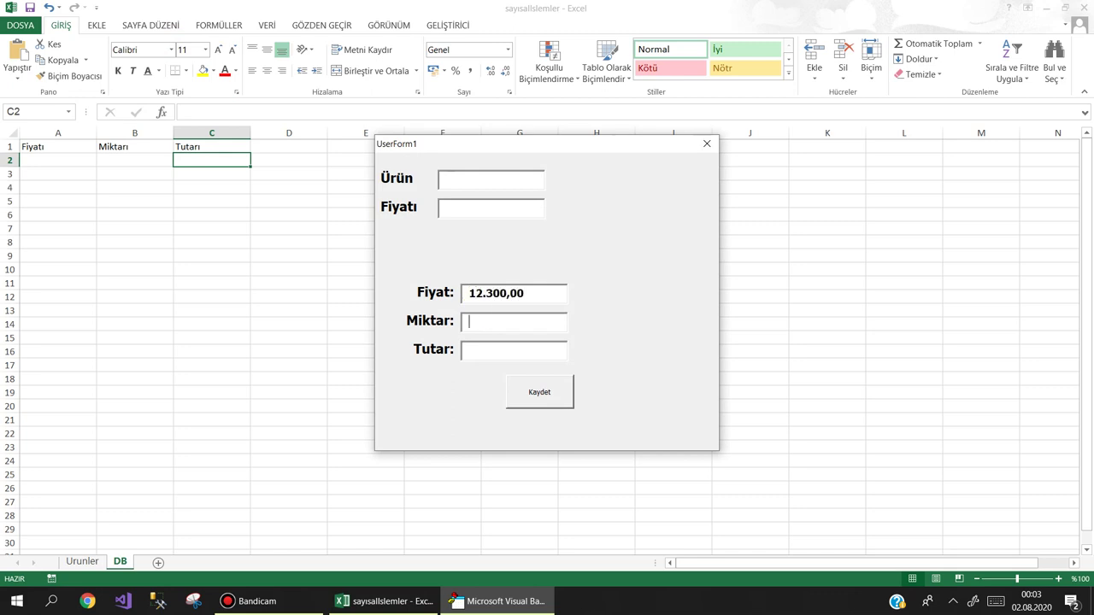
type("4")
key("Tab")
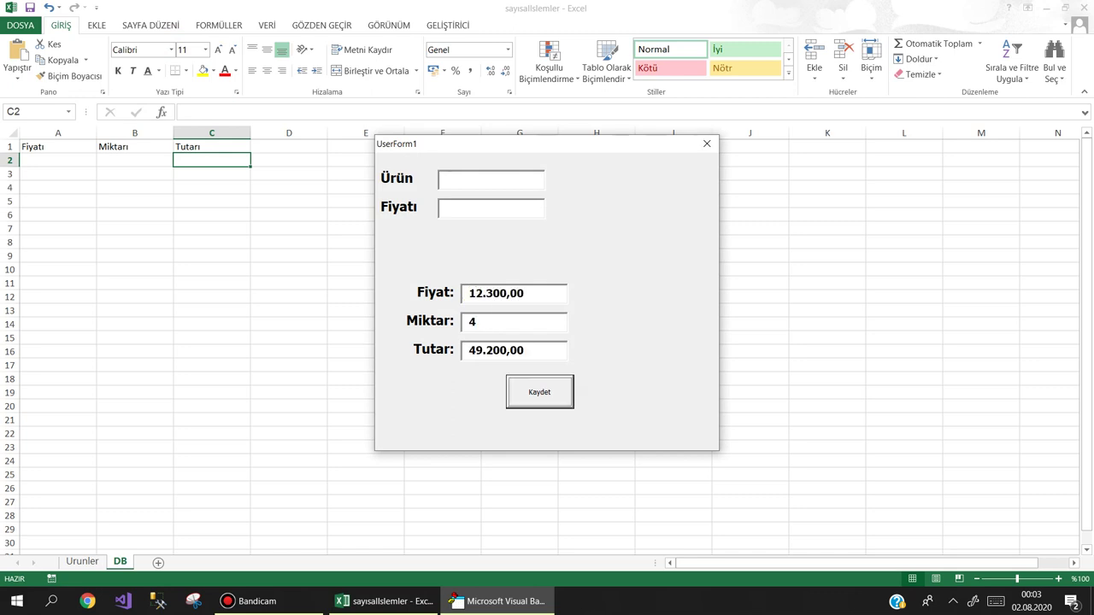
left_click(706, 144)
- Move the Ürün and Fiyatı labels and textboxes to the form's upper right
left_click_drag(385, 160, 182, 85)
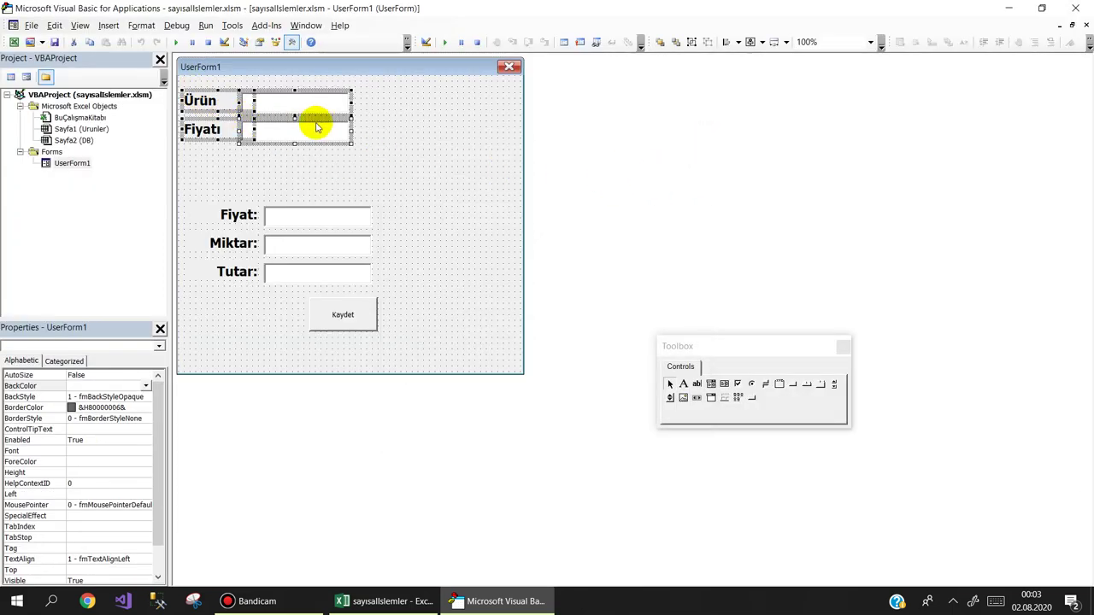
mouse_move(322, 90)
left_mouse_down()
mouse_move(527, 89)
mouse_move(495, 89)
left_mouse_up()
left_click(466, 159)
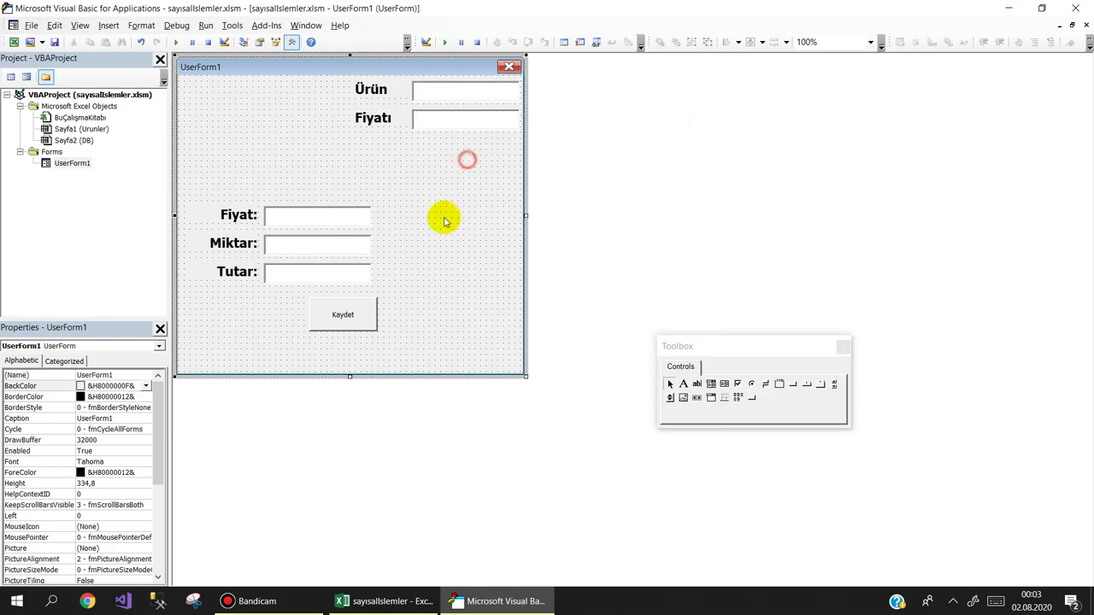
- Set the Tutar textbox's Locked property to True
left_click(309, 271)
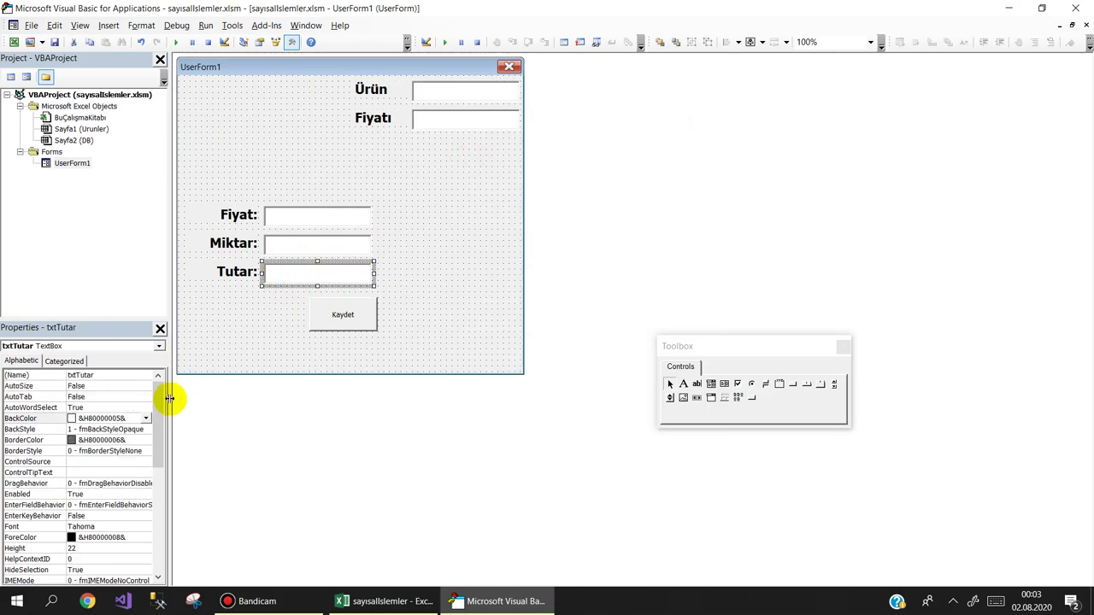
left_click_drag(156, 402, 158, 465)
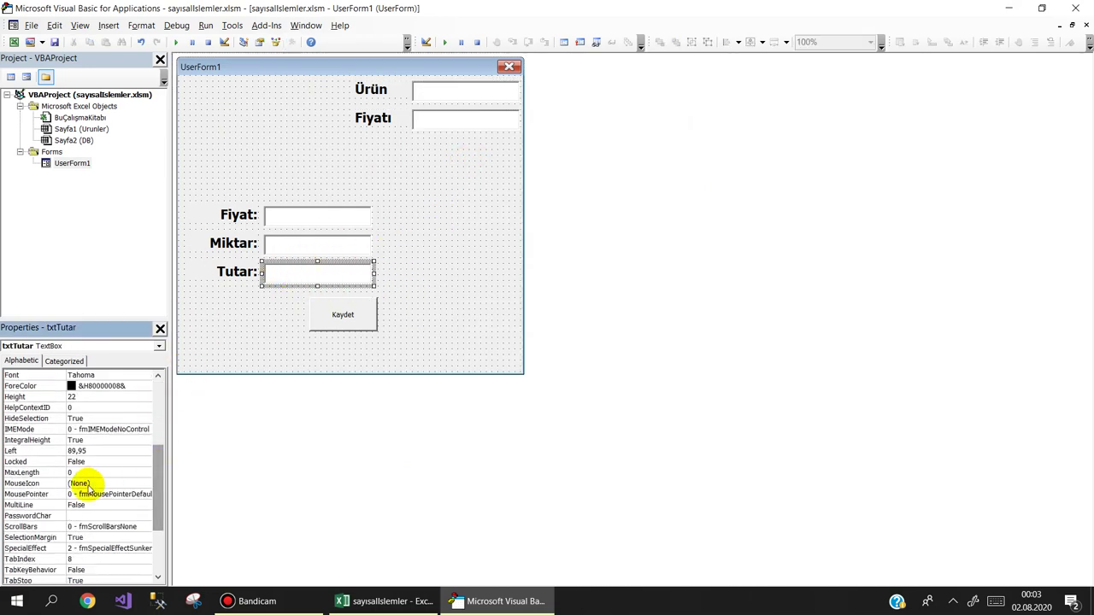
left_click(32, 463)
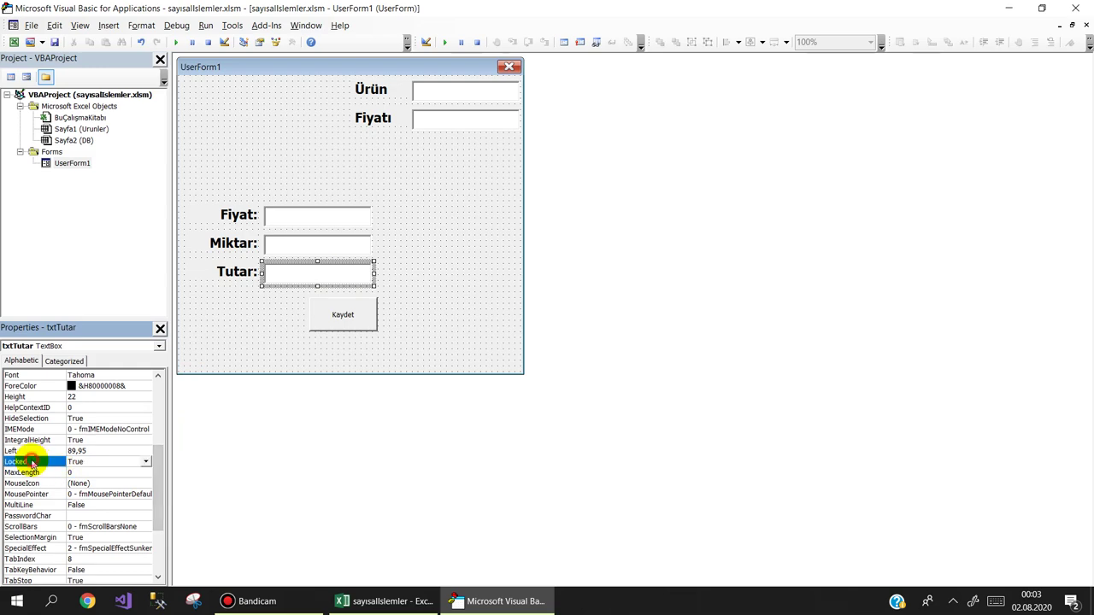
left_click(261, 342)
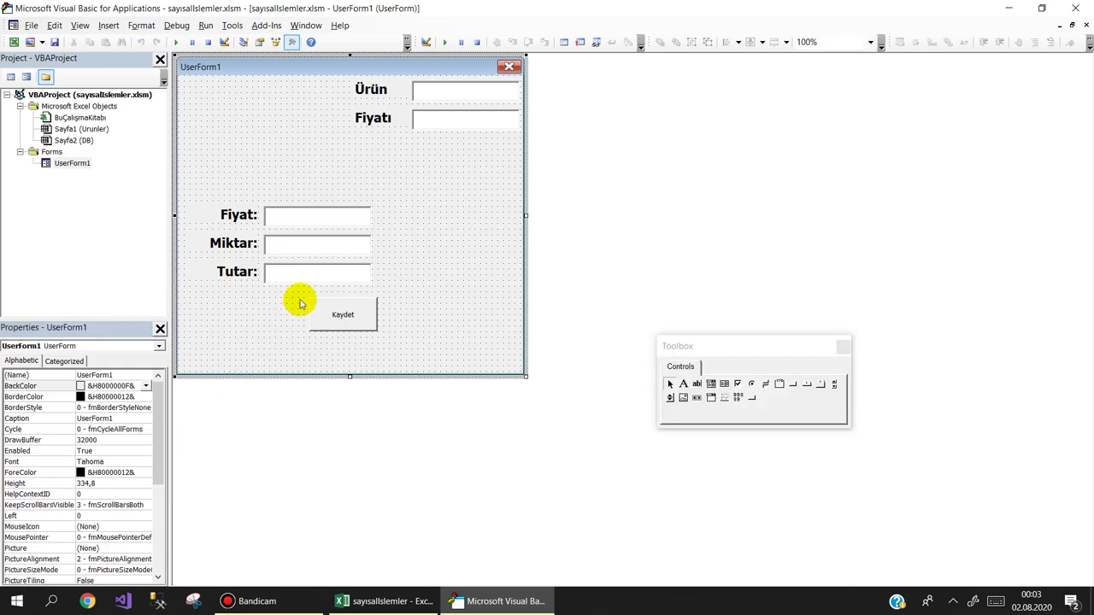
left_click(348, 311)
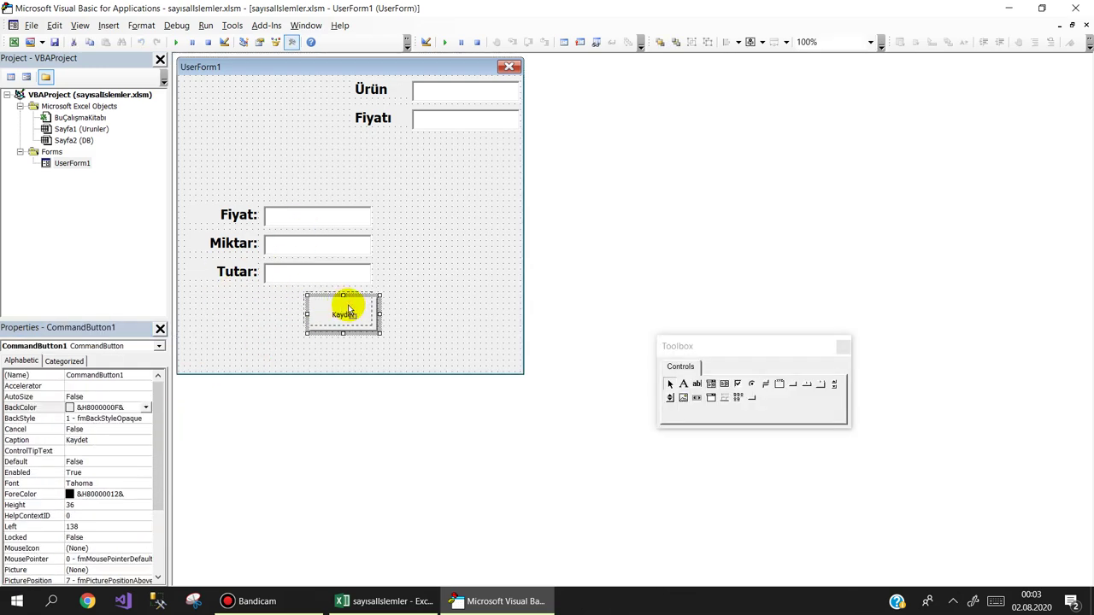
left_click(386, 601)
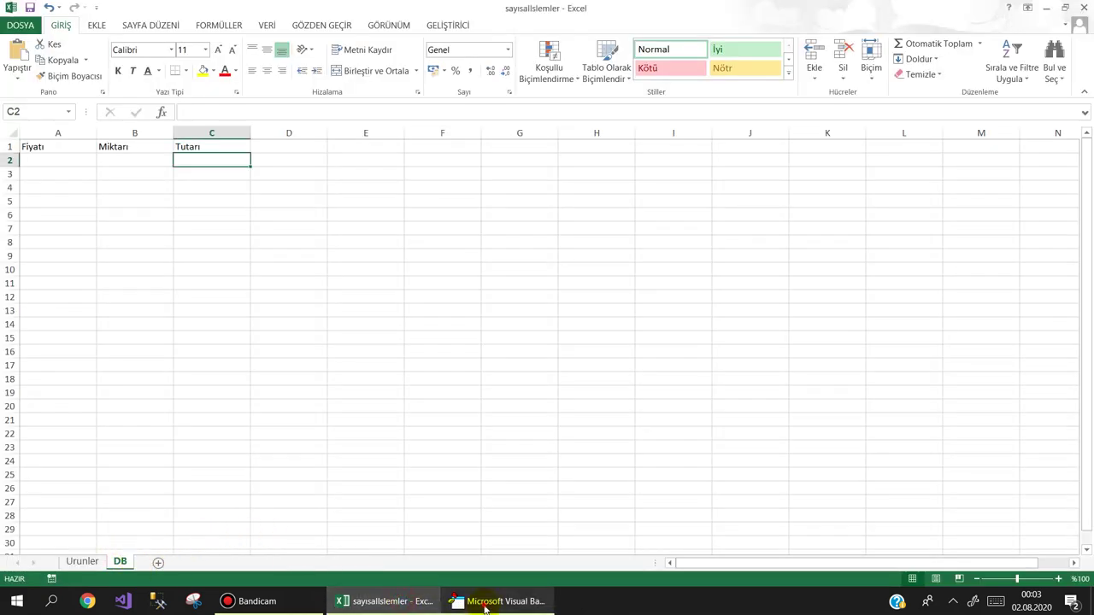
left_click(476, 601)
- Open CommandButton1_Click and add a statement inserting row 2 on the DB sheet
double_click(337, 307)
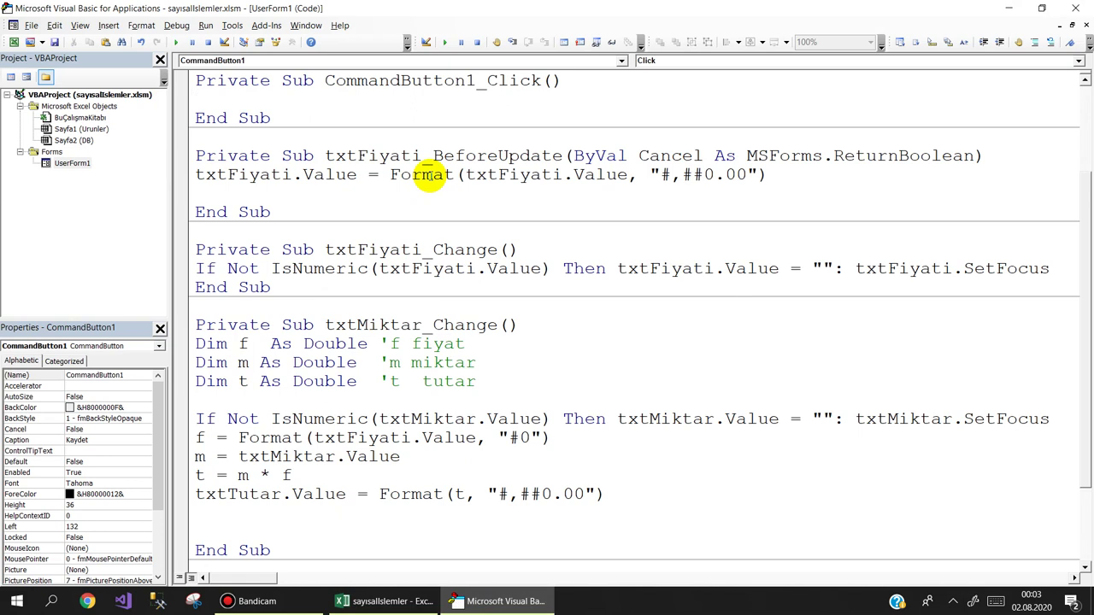
type("she")
key("ctrl+space")
key("Escape")
type("ets(\"")
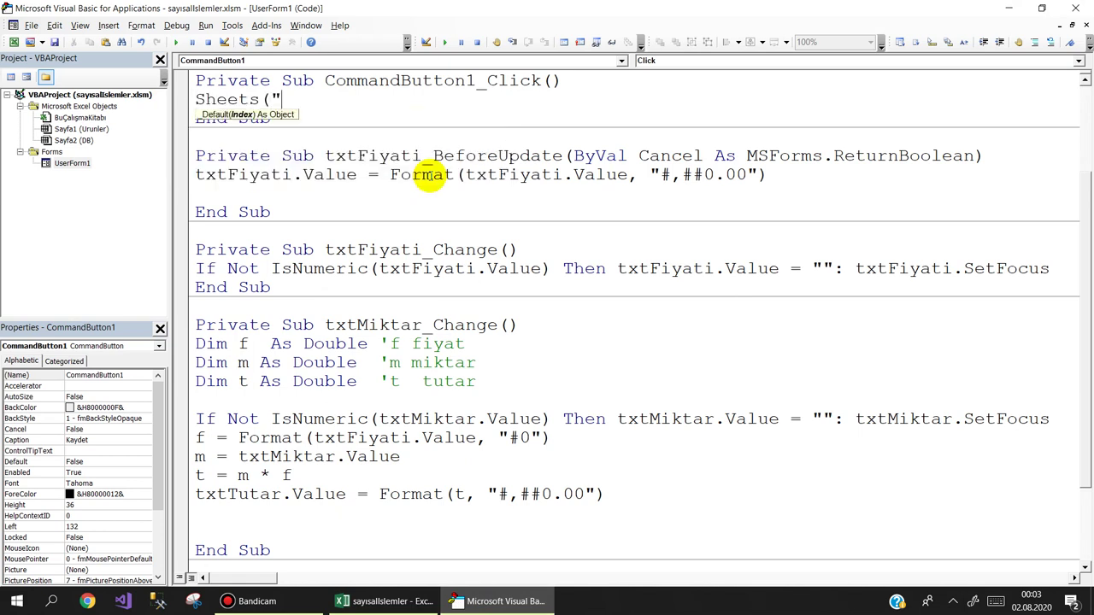
type("DB")
type(")")
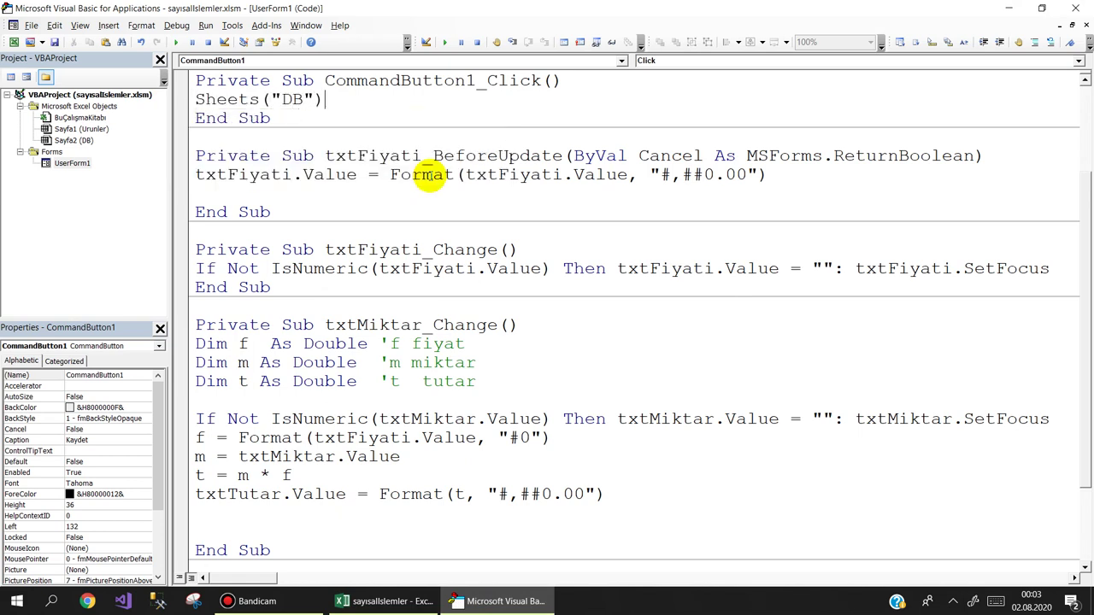
type(".row")
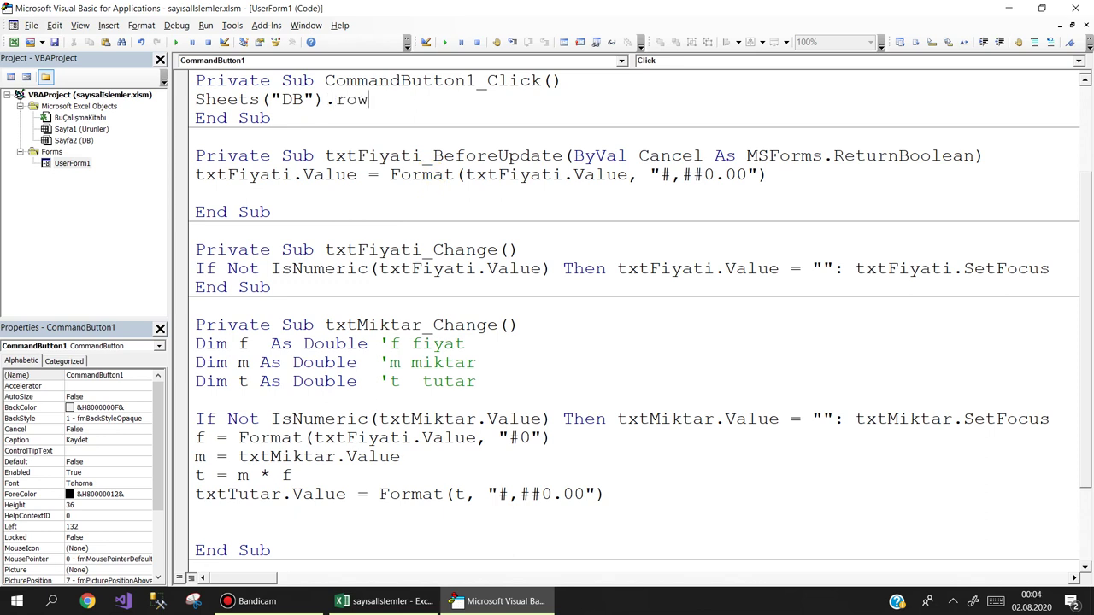
type("s(2")
type(".insert")
key("Return")
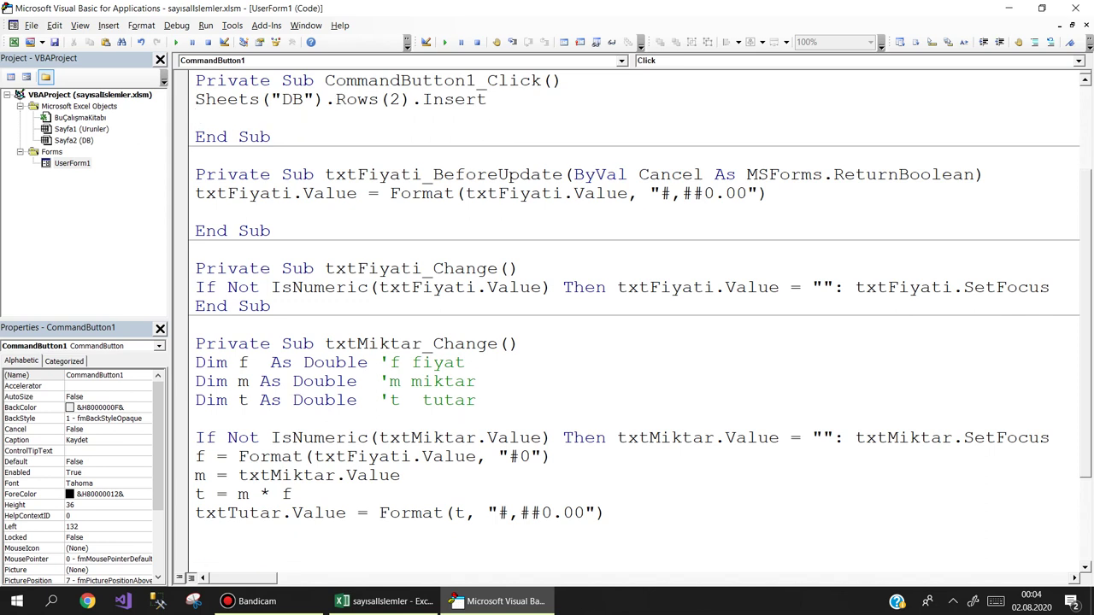
- Add a line writing Format(txtFiyati.Value, "#0") into Sheets("DB").Range("A2")
type("he")
key("ctrl+space")
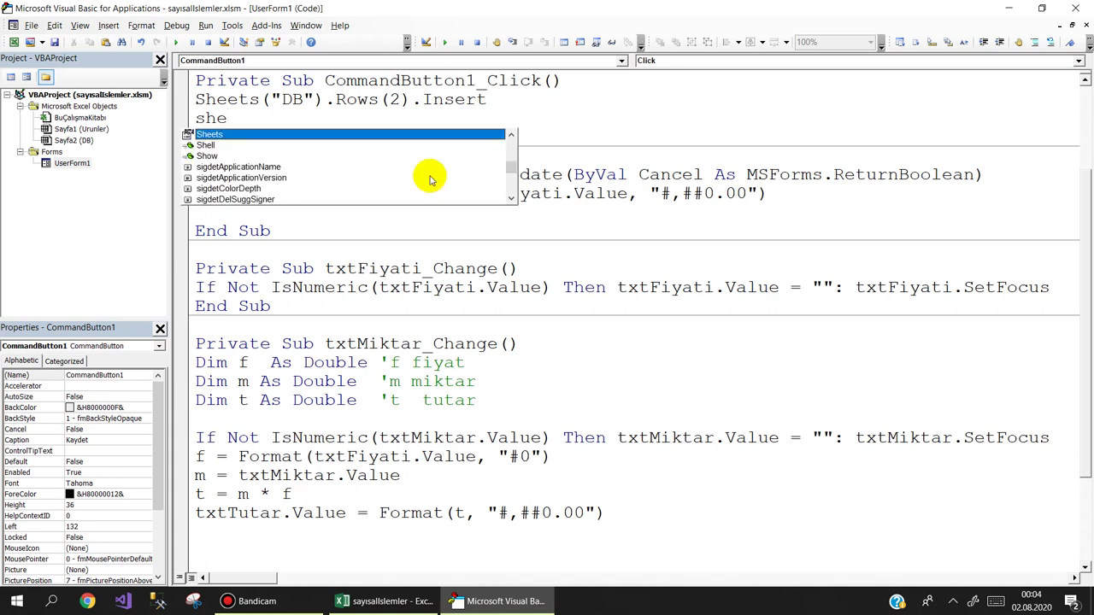
type("(")
type("DB")
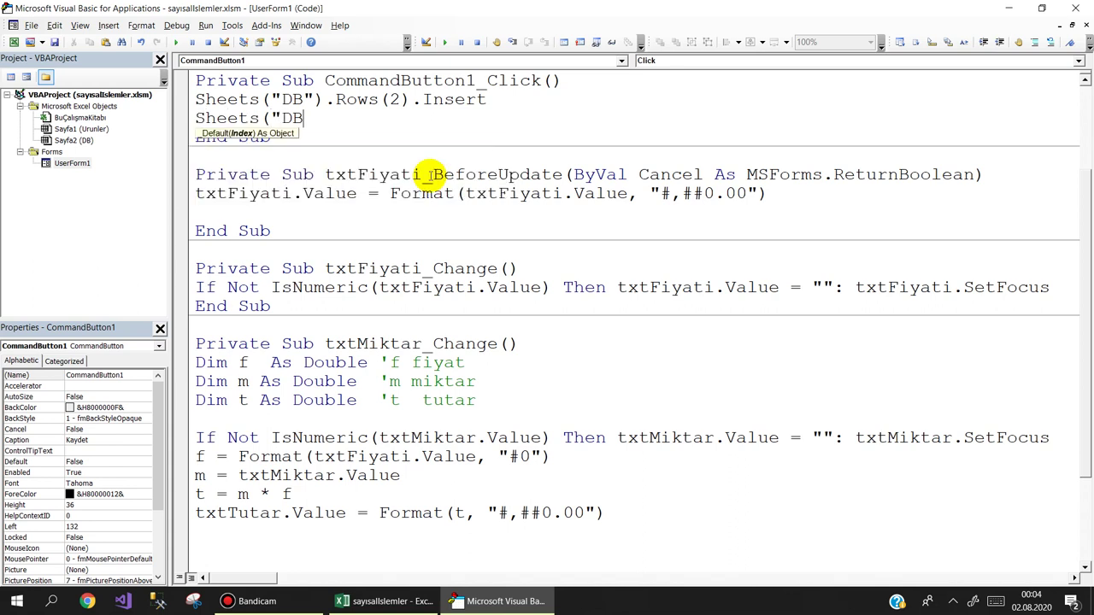
type(").r")
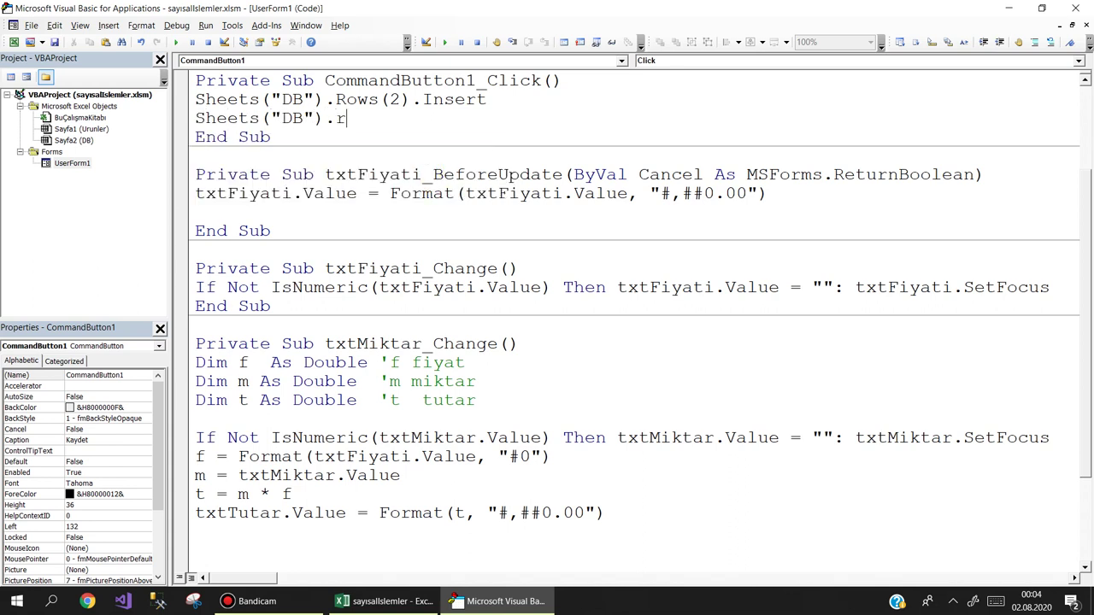
type("ange")
type("A23")
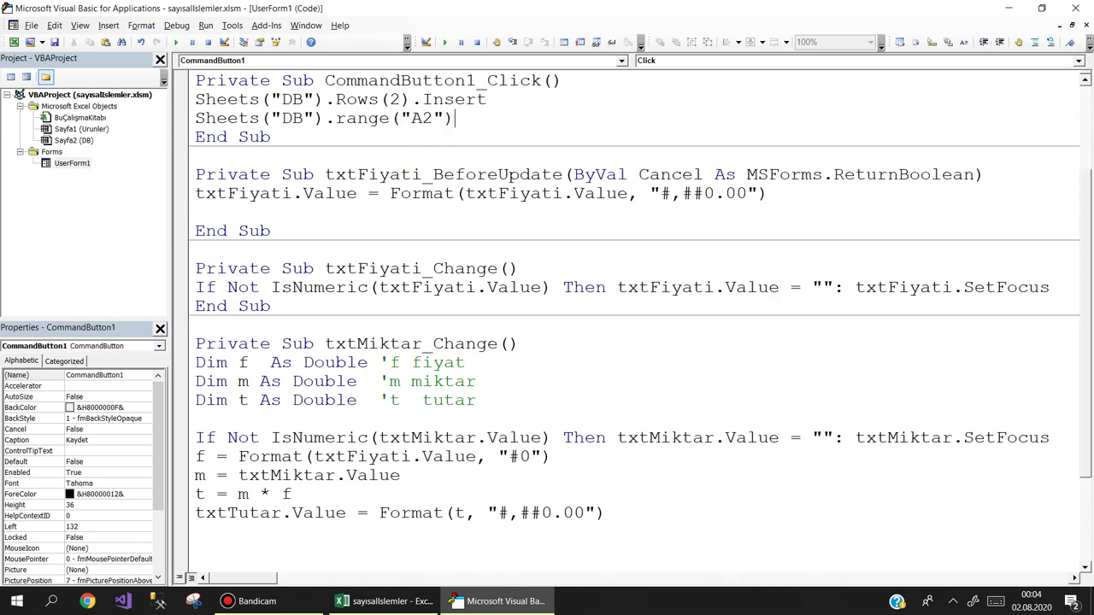
type("ç.")
type("al")
type("ue=t")
type("xt")
type("fi")
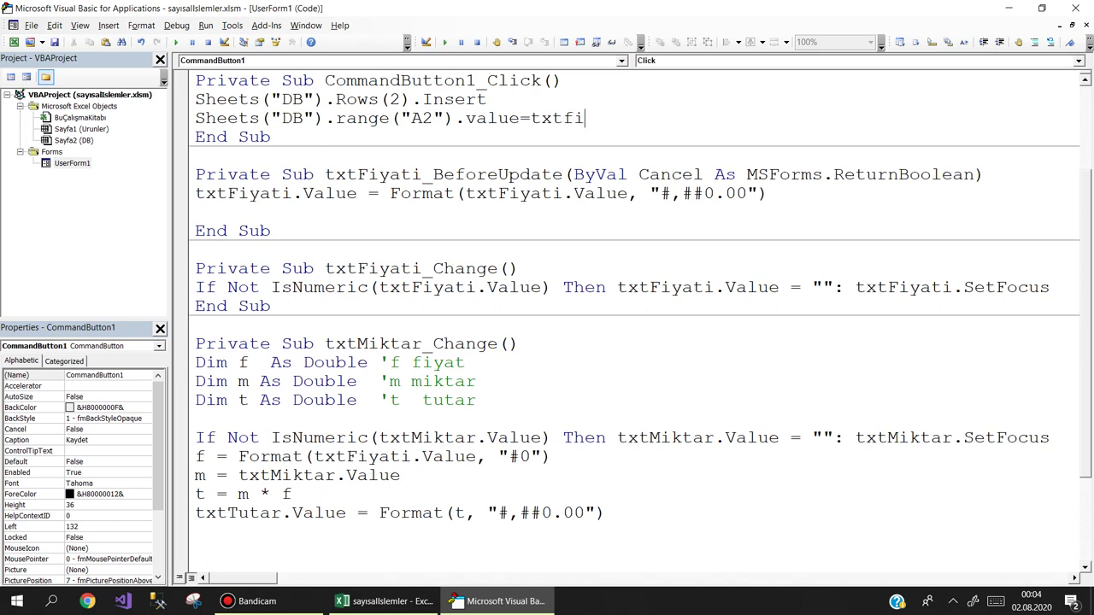
key("ctrl+space")
key("Down")
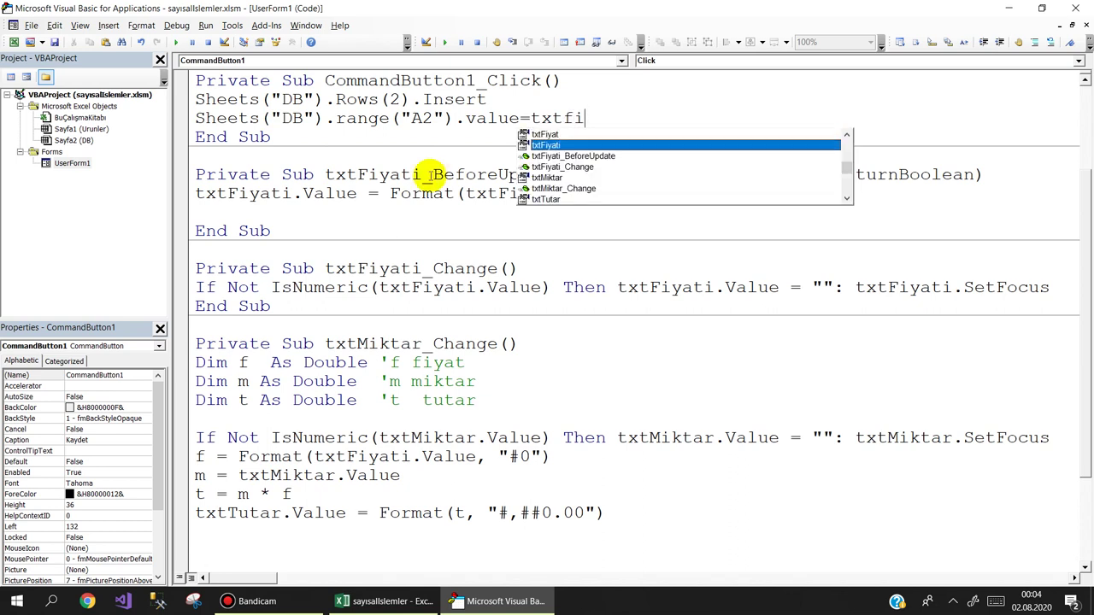
type(".v")
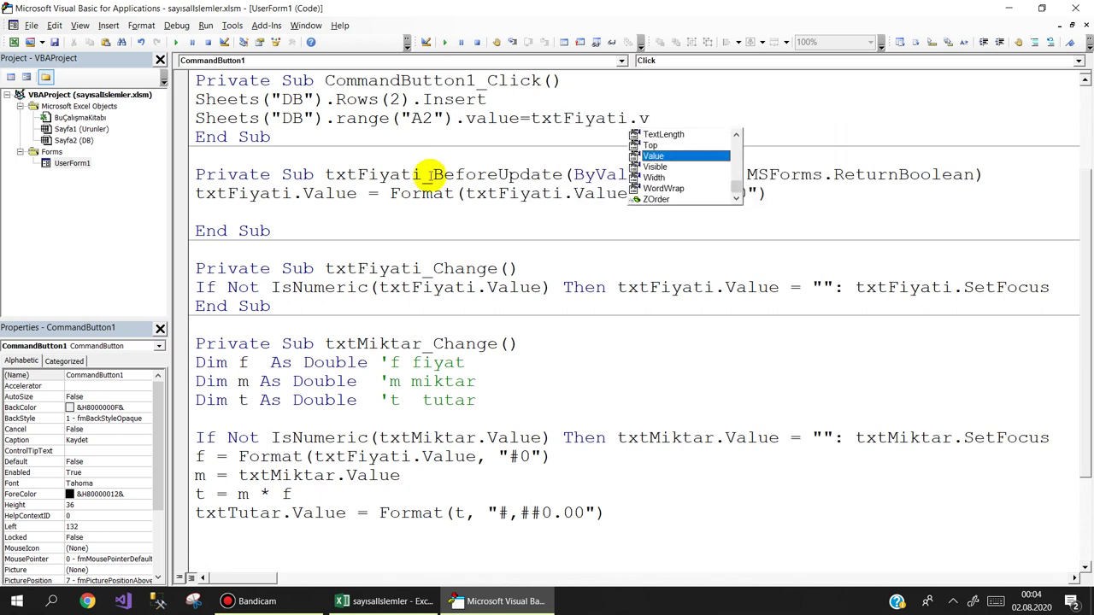
key("Down")
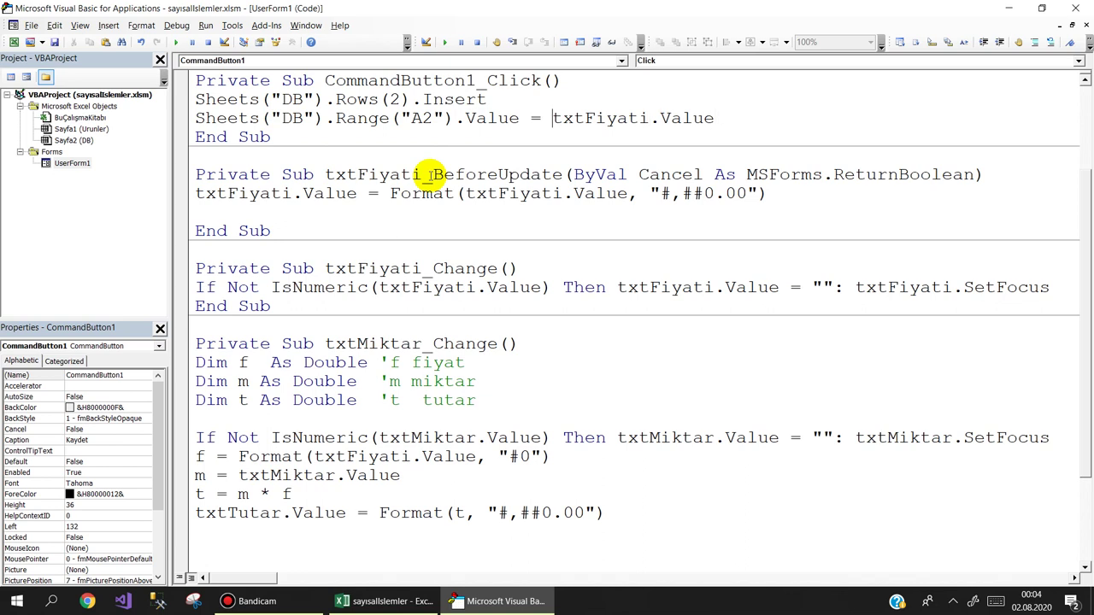
type("for")
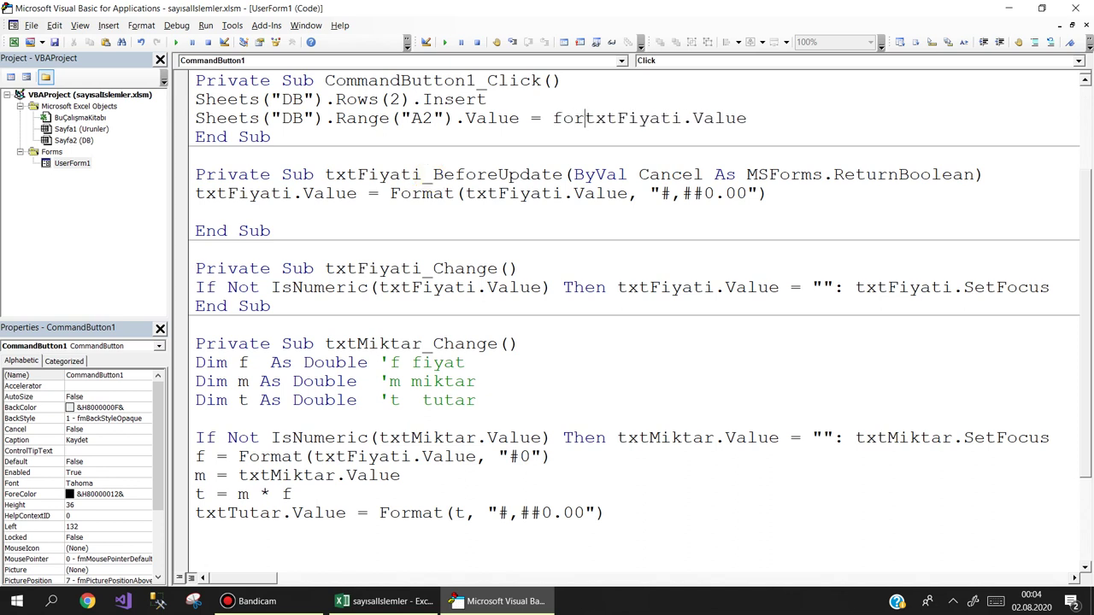
type("mat(")
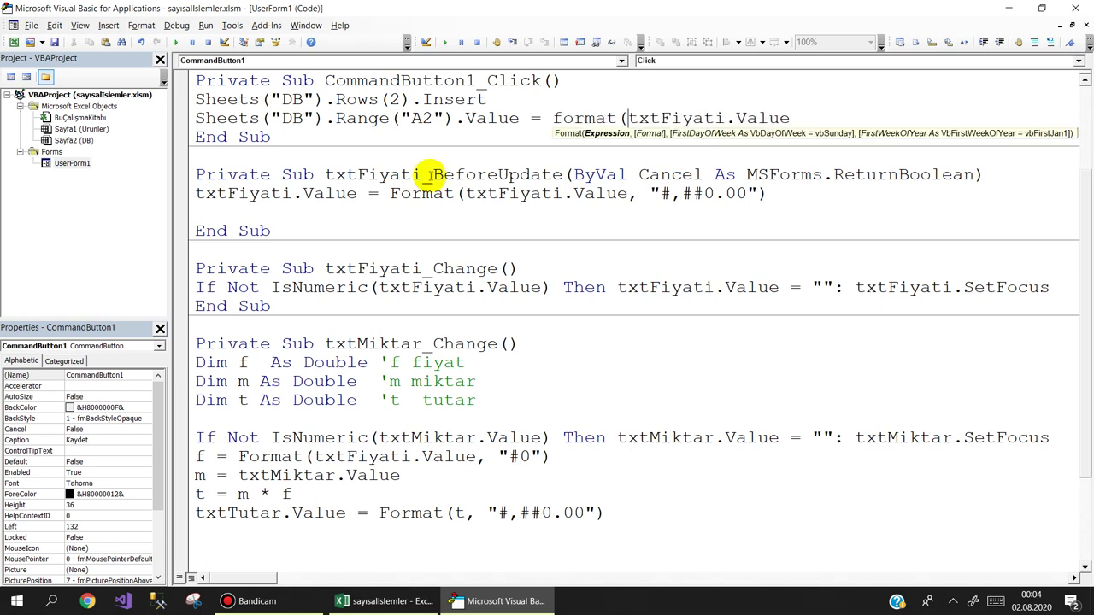
type(",\"#0")
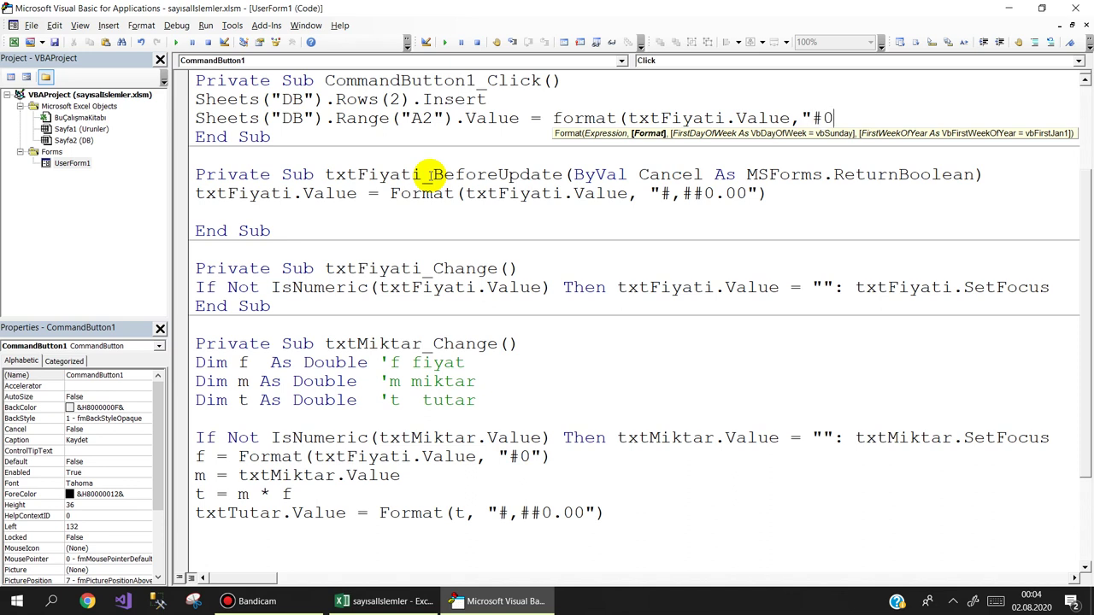
type("\")")
key("Return")
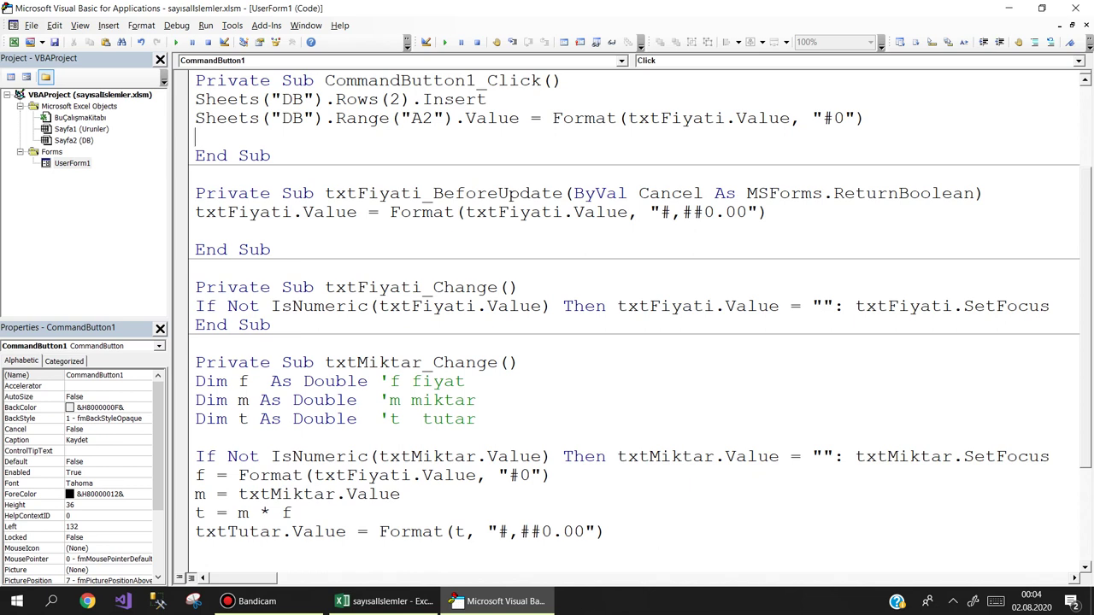
key("shift+Up")
- Duplicate the A2 line twice and change the first copy to write txtMiktar.Value into B2
key("ctrl+c")
key("Down")
key("ctrl+v")
key("ctrl+v")
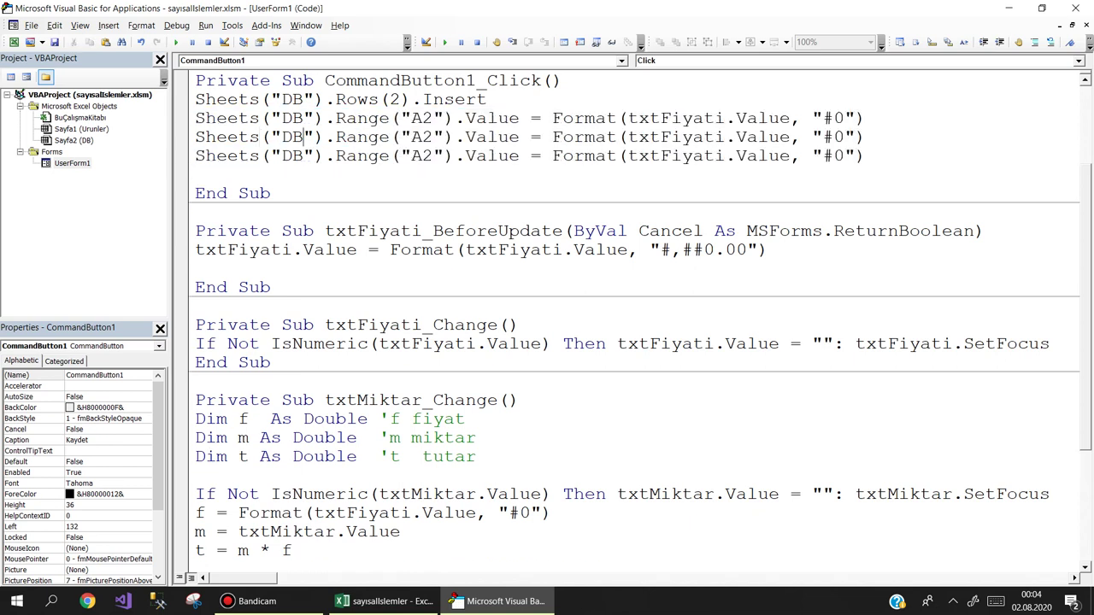
type("B")
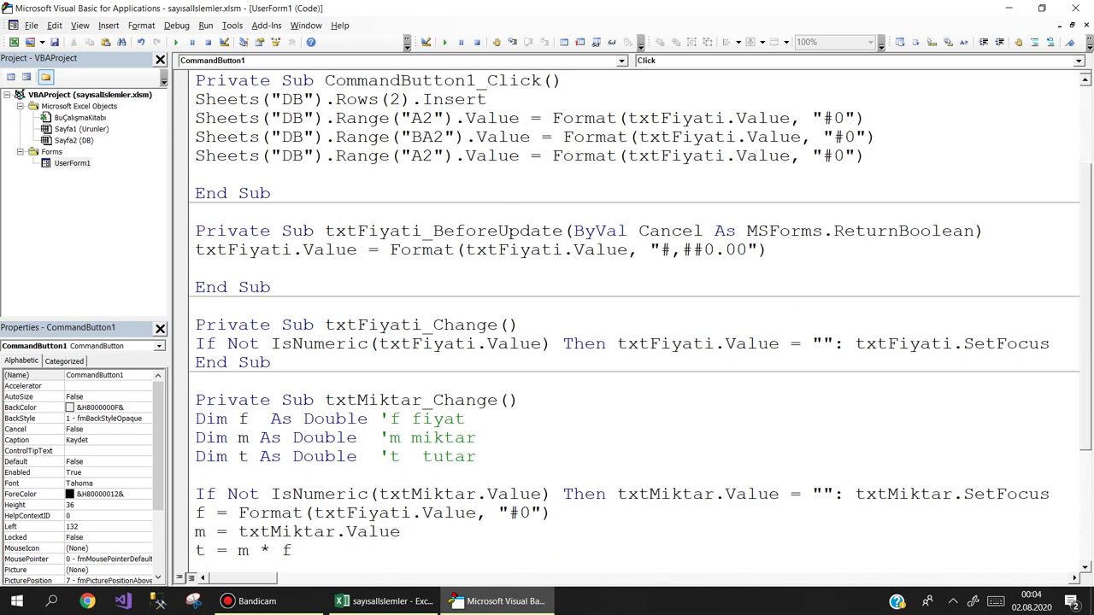
key("Delete")
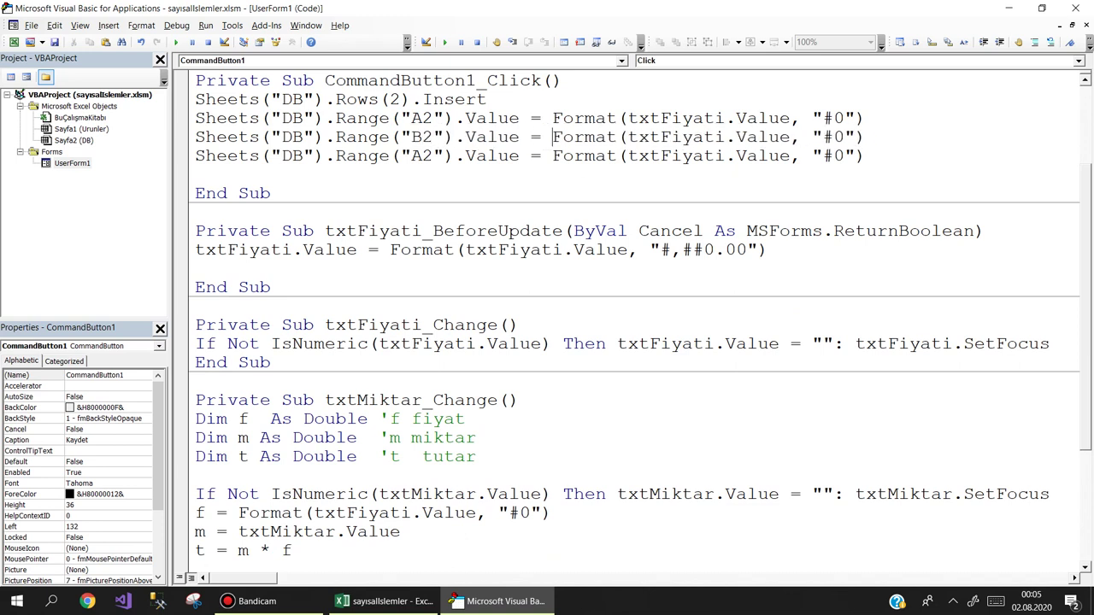
key("ctrl+shift+Right")
key("shift+Right")
key("Delete")
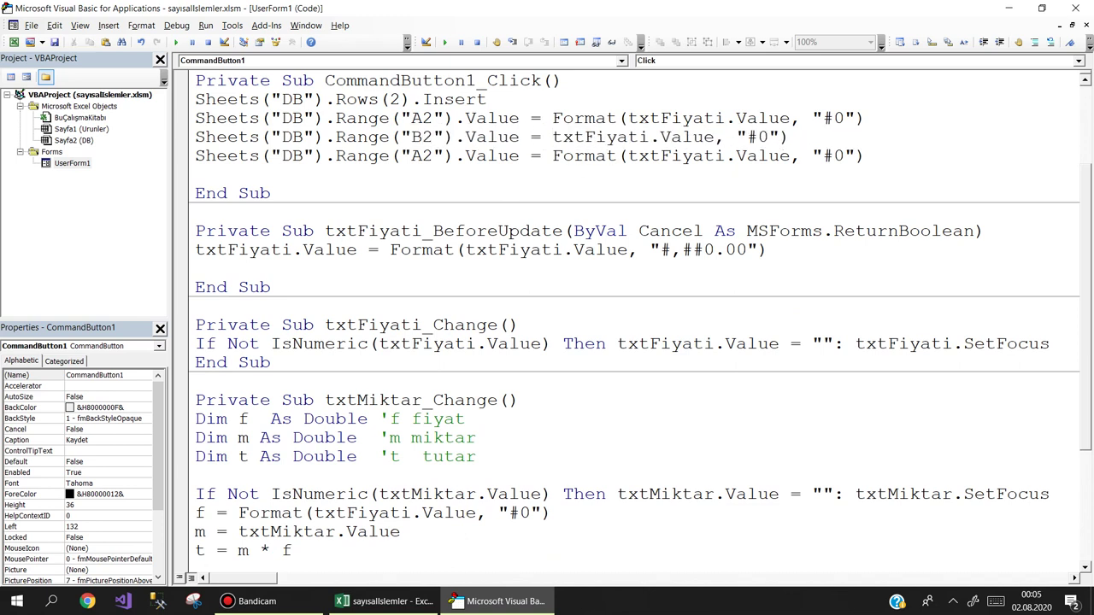
key("ctrl+shift+Right")
type("txtm")
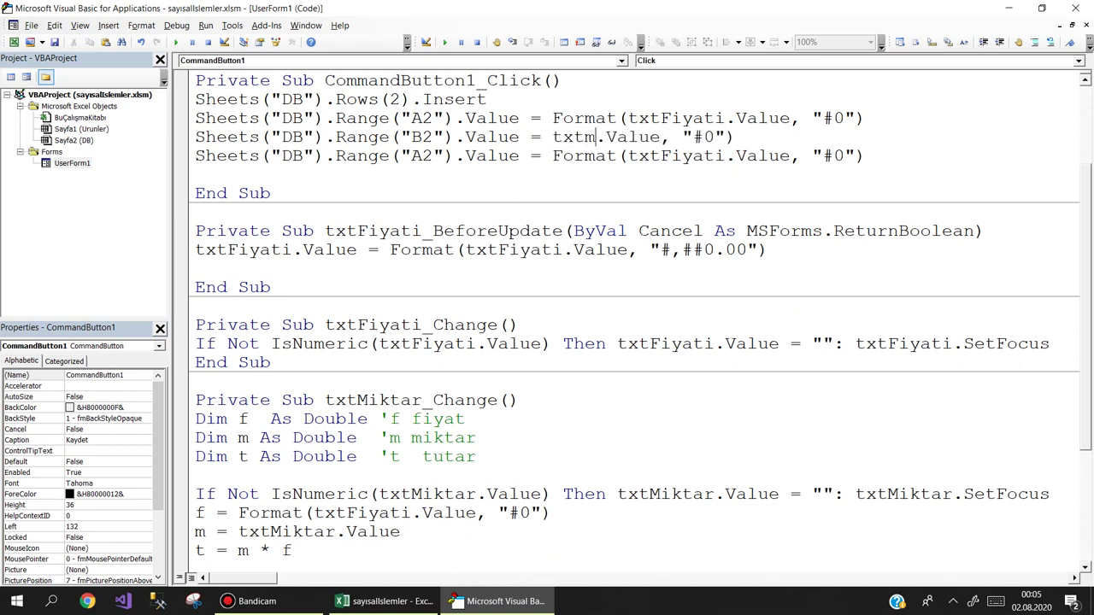
key("ctrl+space")
key("Tab")
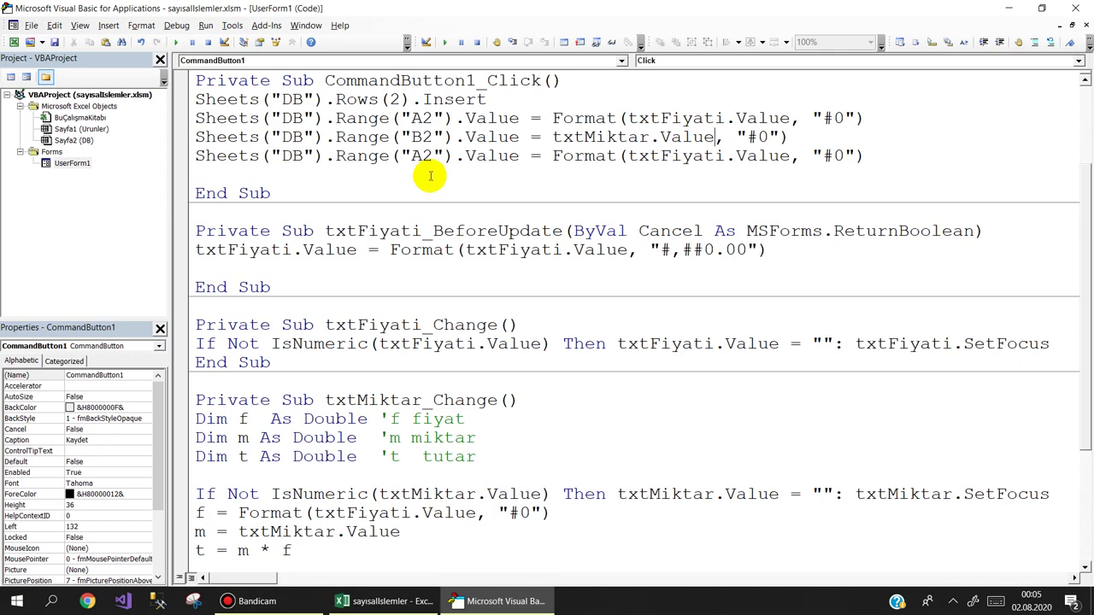
key("shift+End")
key("Delete")
- Change the second copy to write Format(txtTutar.Value, "#0") into C2
type("C")
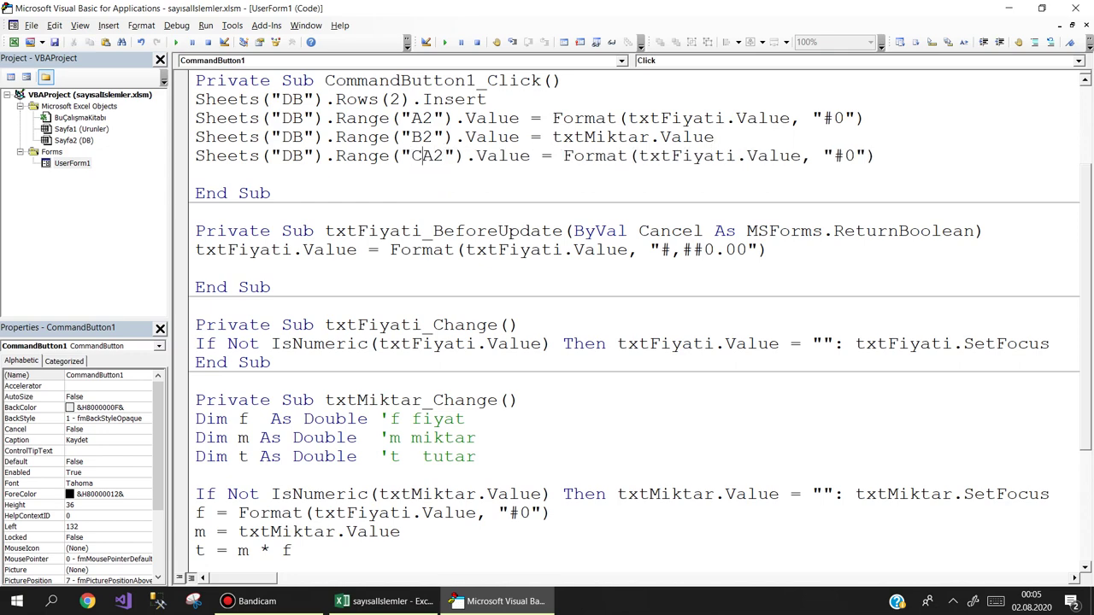
key("Return")
key("Up")
key("Delete")
key("Delete")
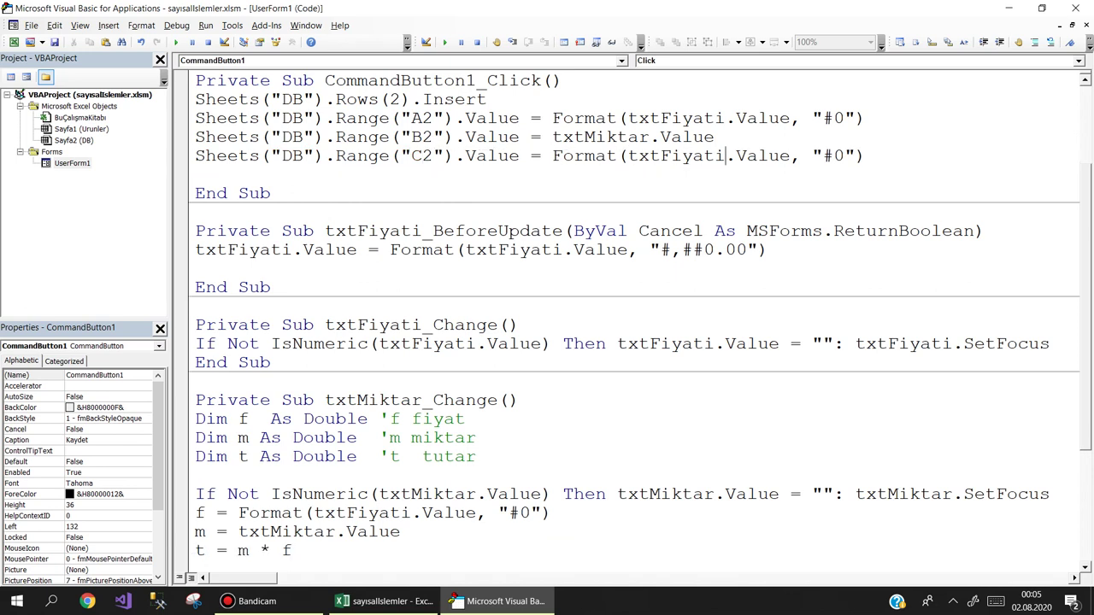
key("ctrl+shift+Left")
type("txtTu")
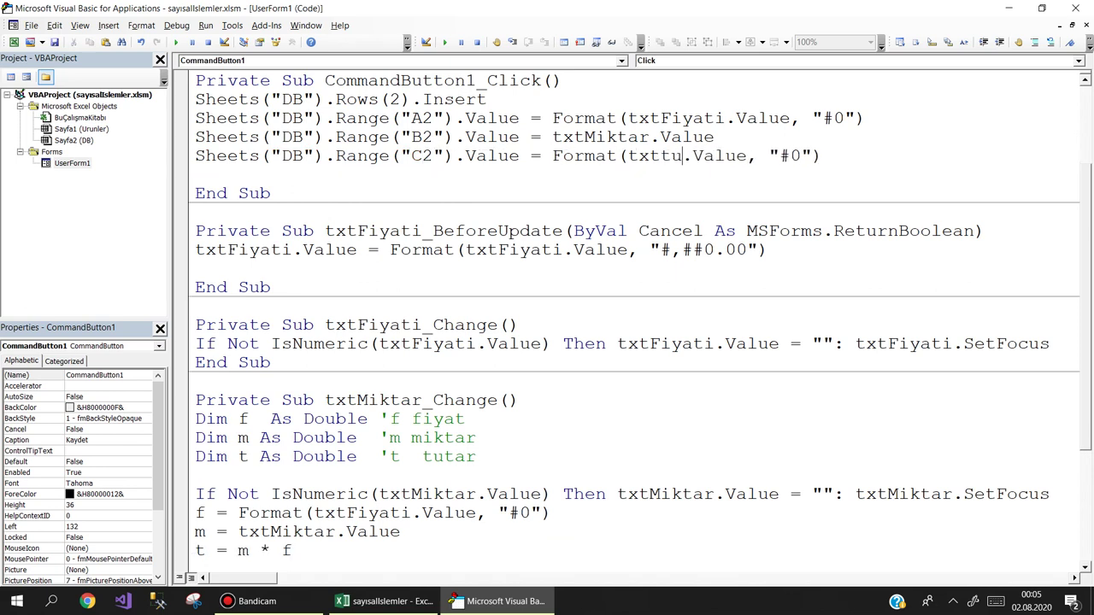
type("tar")
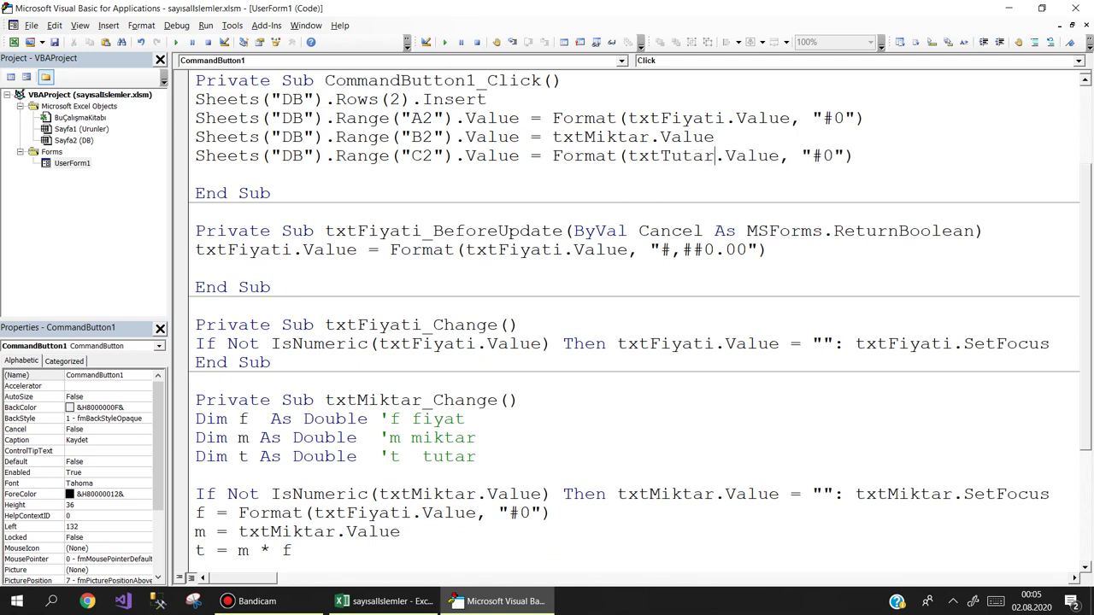
left_click(803, 175)
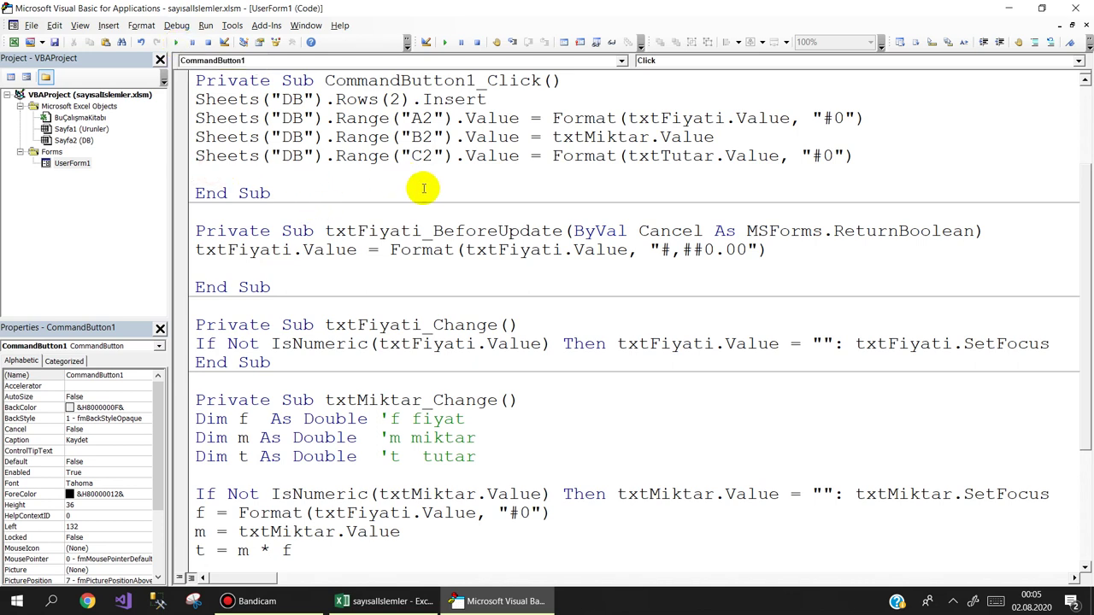
- Add lines clearing txtFiyati, txtMiktar and txtTutar to empty strings
type("txtfi")
key("ctrl+space")
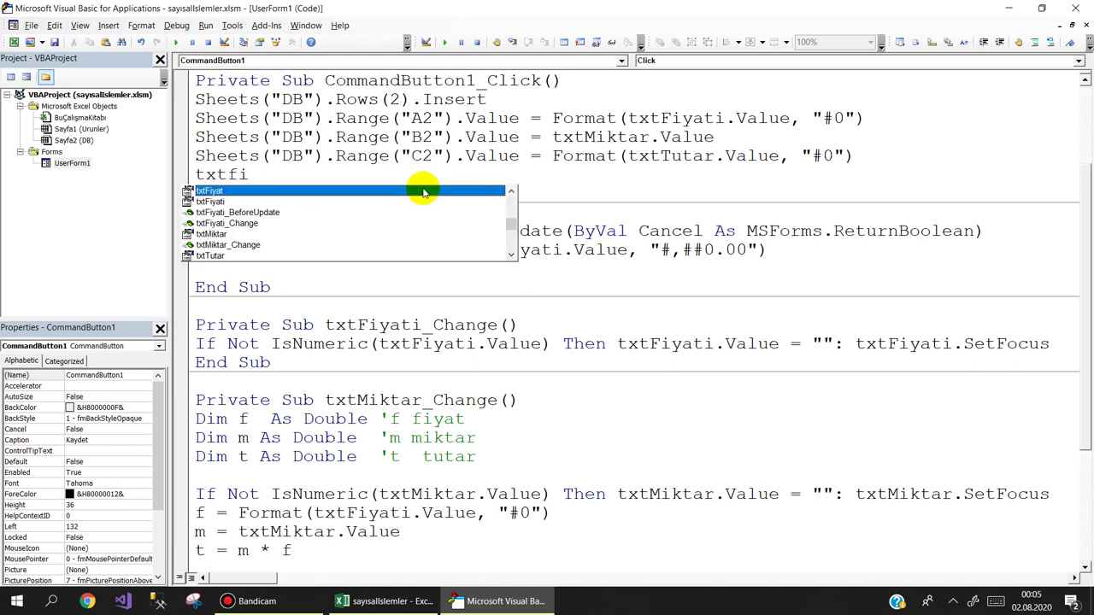
key("Down")
type(".v")
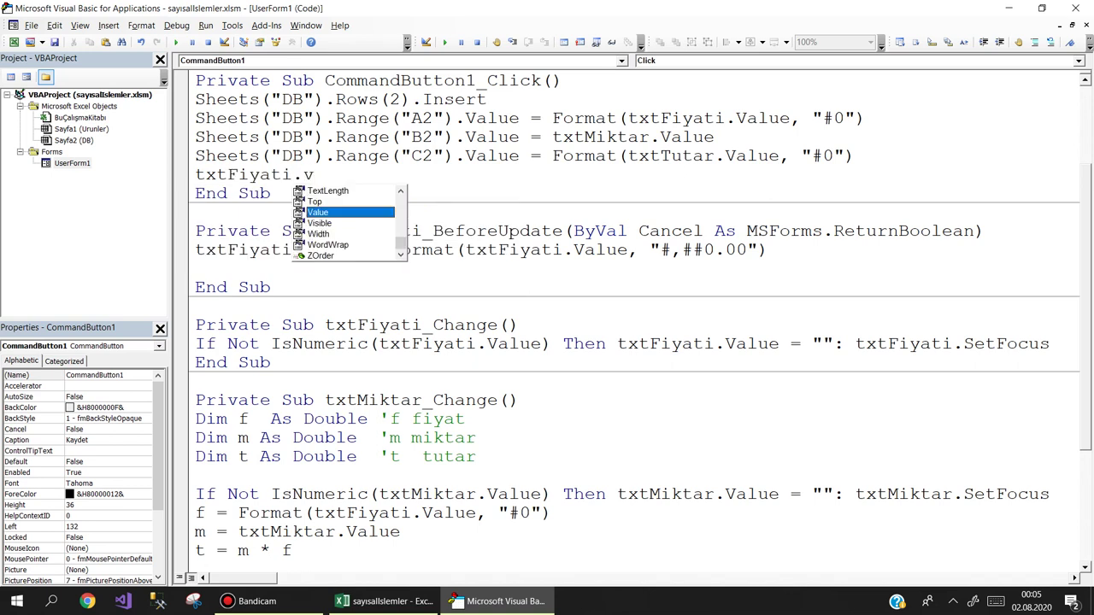
type("=\"\"")
key("Return")
type("txtmi")
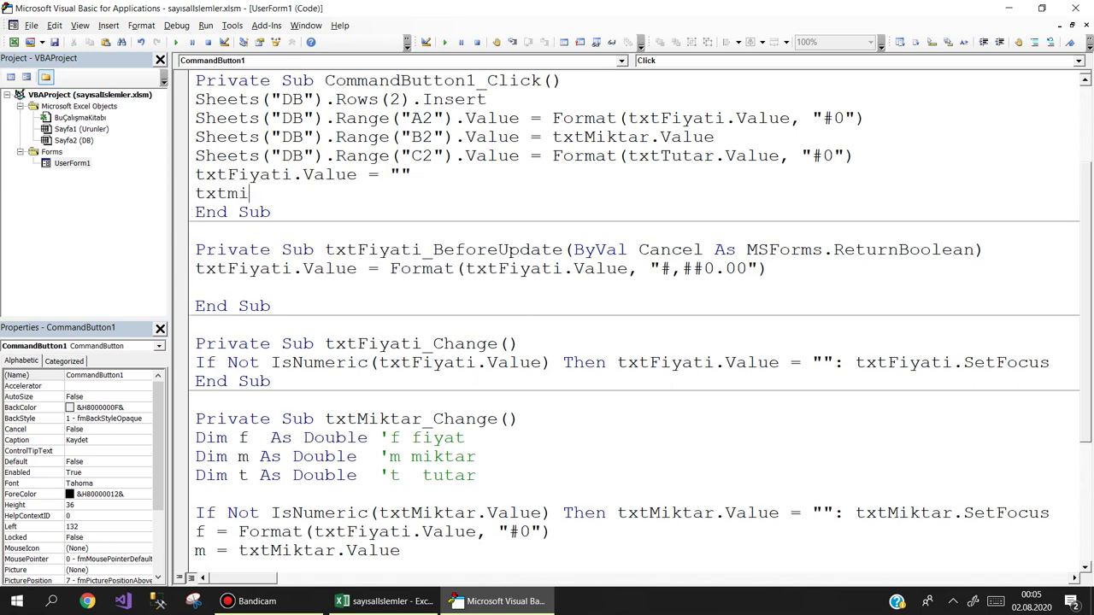
key("ctrl+space")
type(".v")
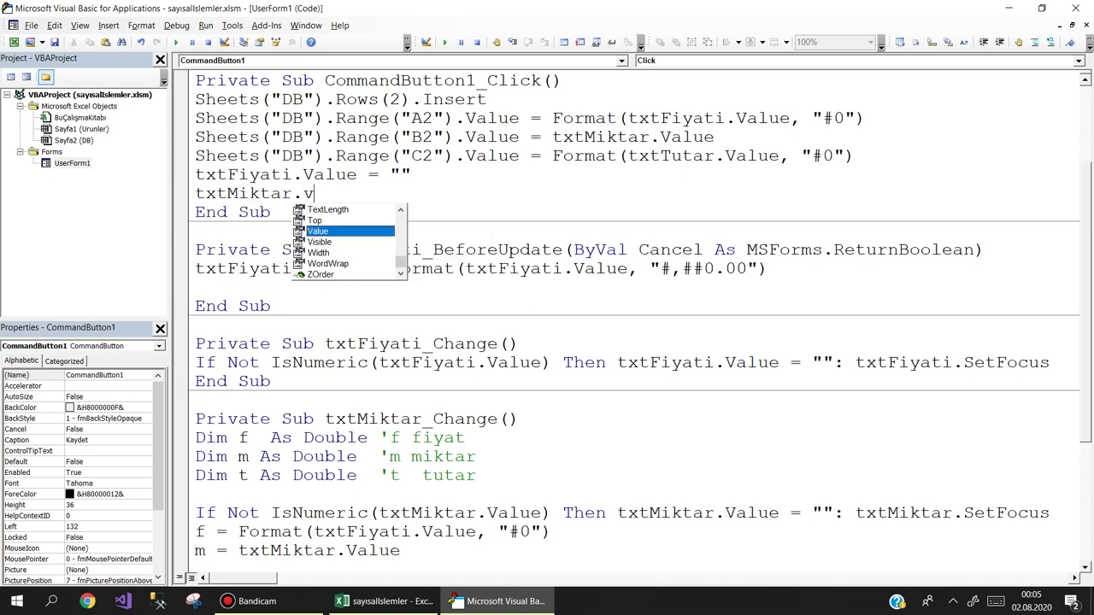
type("=\"\"")
key("Return")
type("txtTutar")
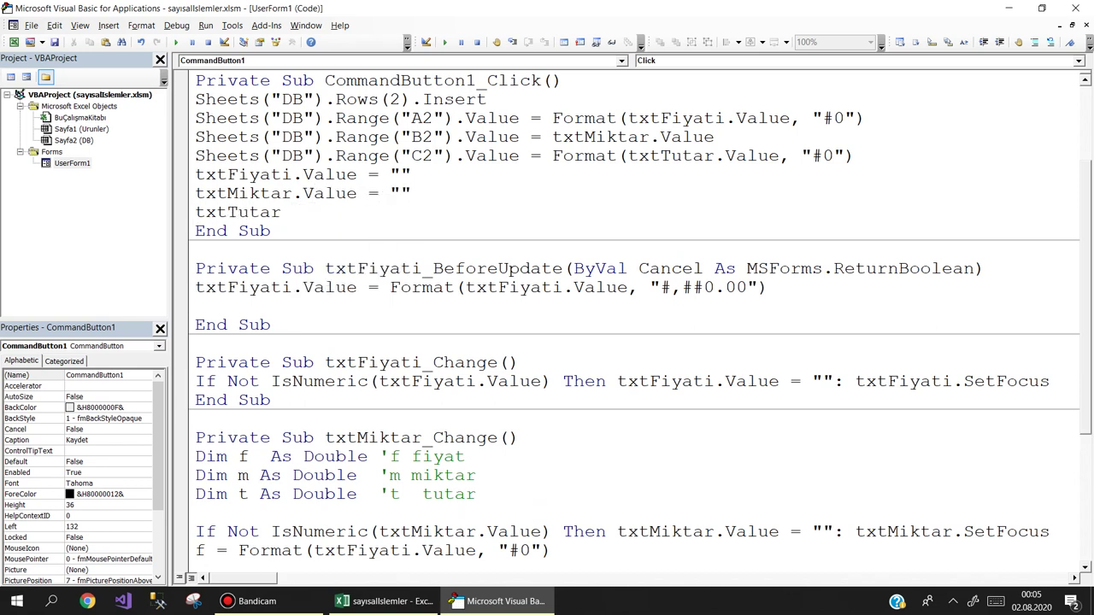
type(".v")
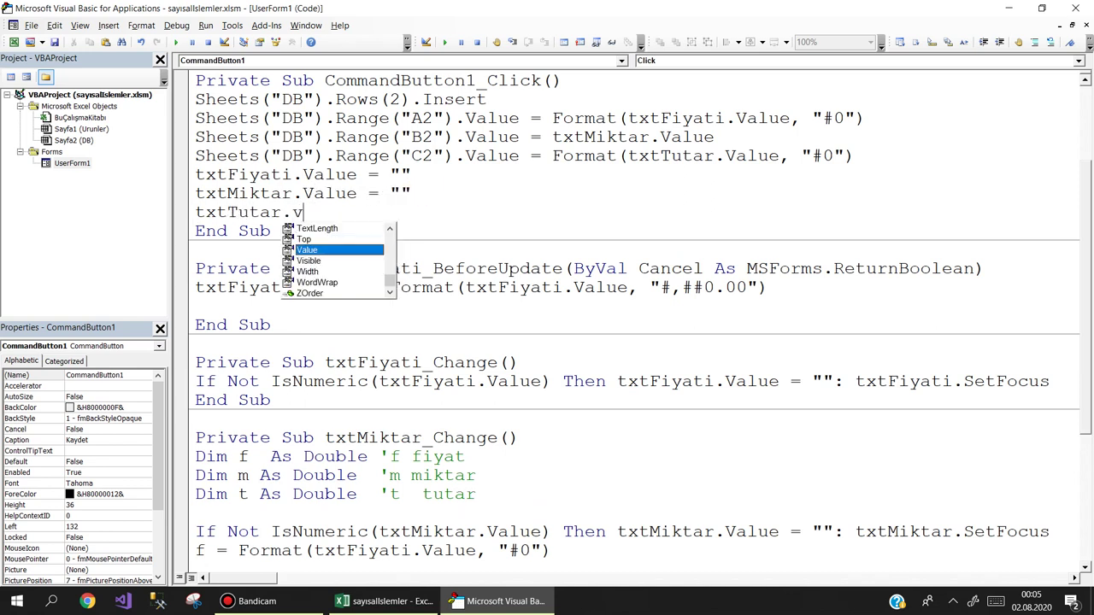
type("=\"\"")
key("Return")
type("txtf")
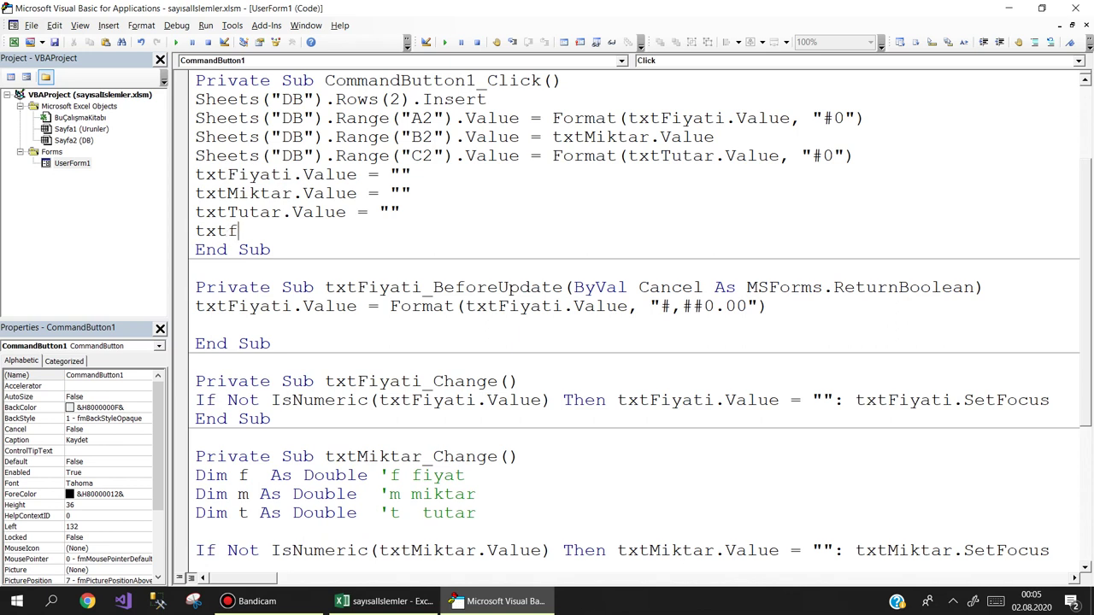
- Add txtFiyati.SetFocus at the end of CommandButton1_Click
key("ctrl+space")
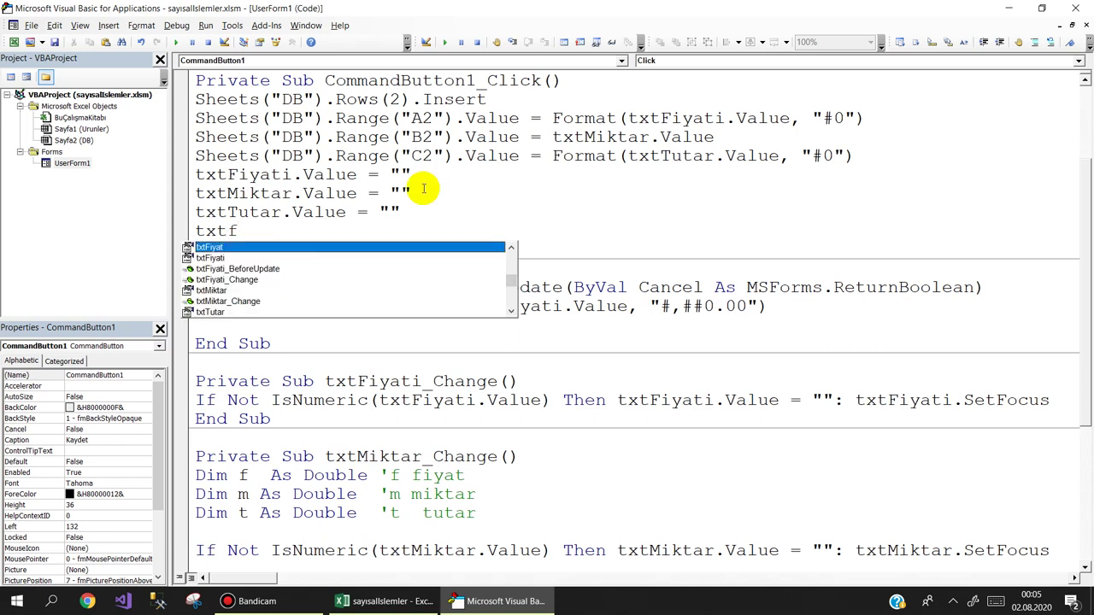
key("Down")
type(".se")
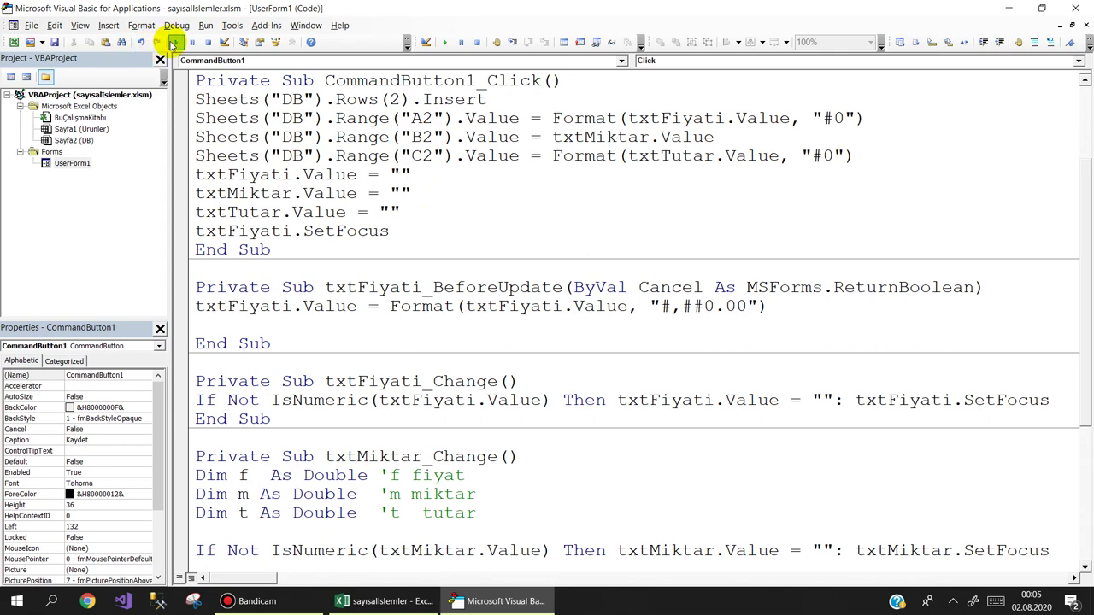
- Run the form with price 1.500,00 and quantity 2, getting Tutar 3.000,00 then a Type mismatch error
left_click(365, 603)
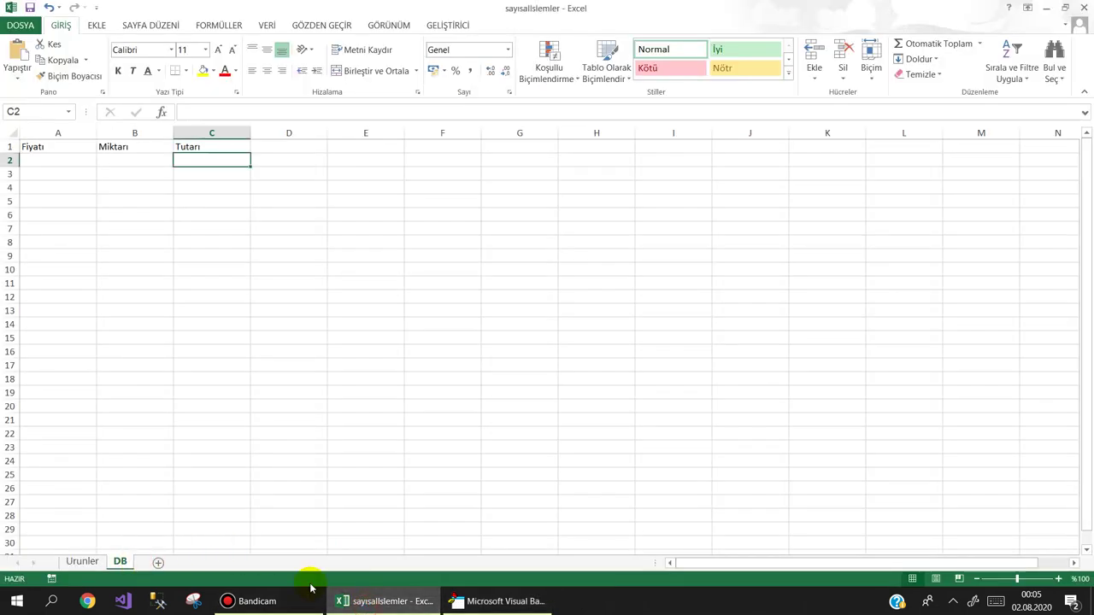
left_click(462, 601)
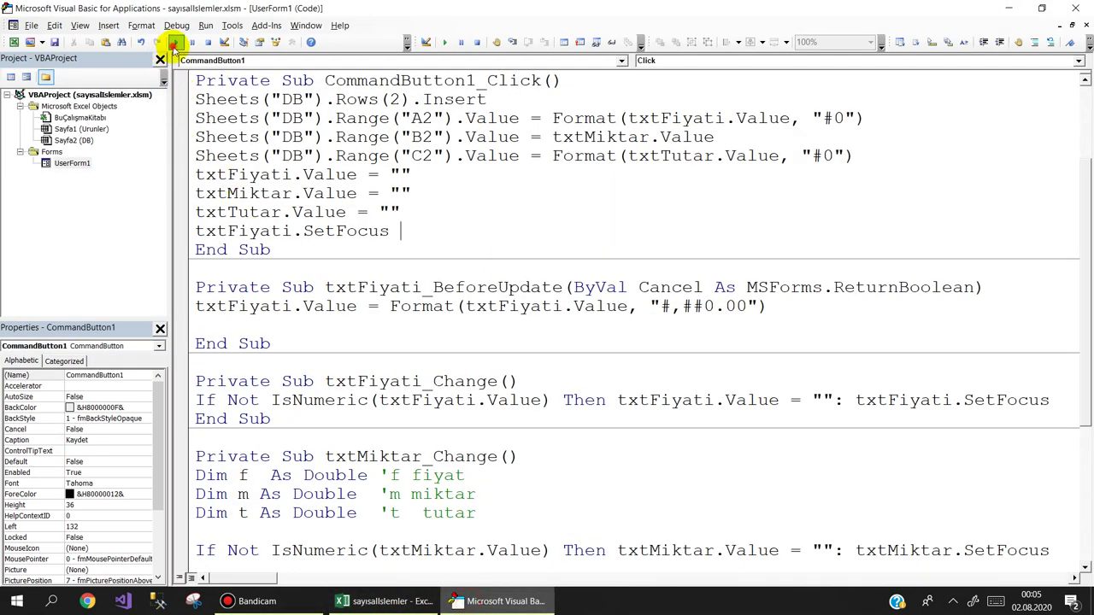
left_click(175, 42)
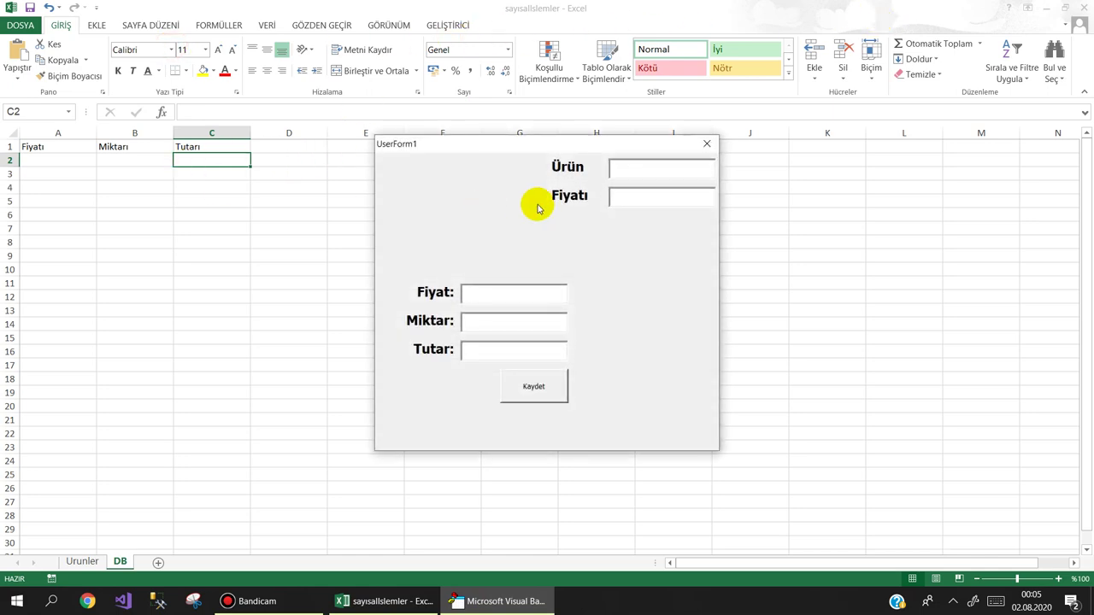
left_click(476, 293)
type("1")
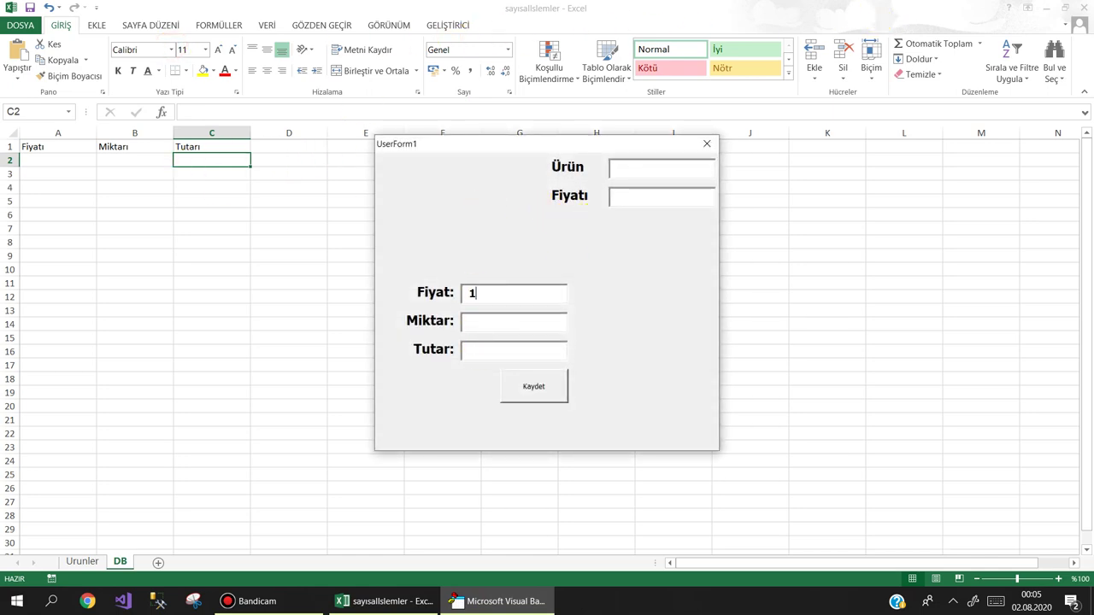
type("2")
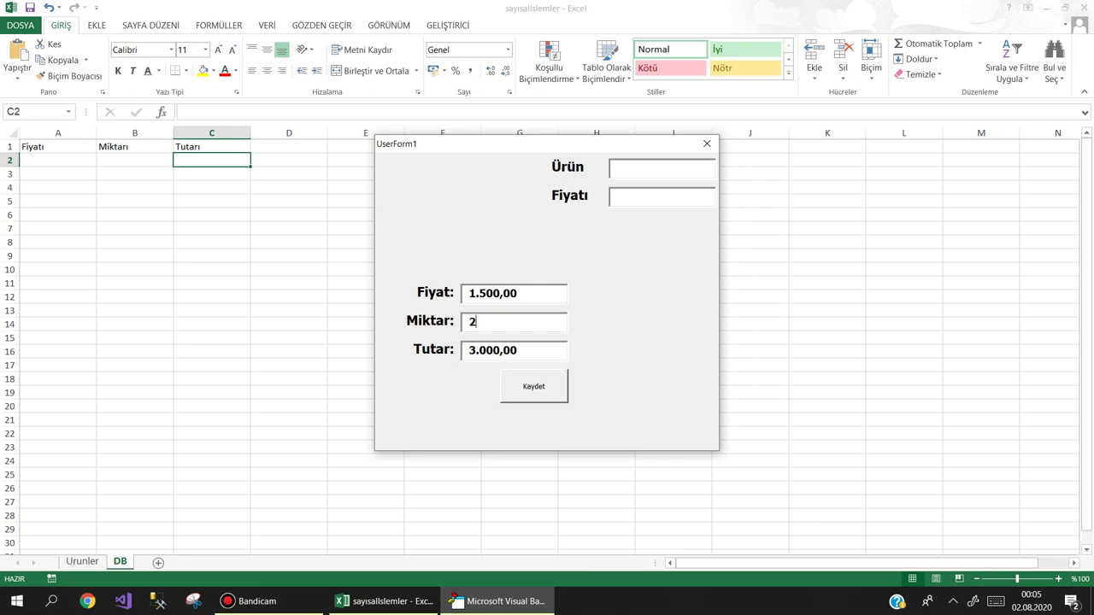
key("Tab")
key("Tab")
key("Return")
key("Return")
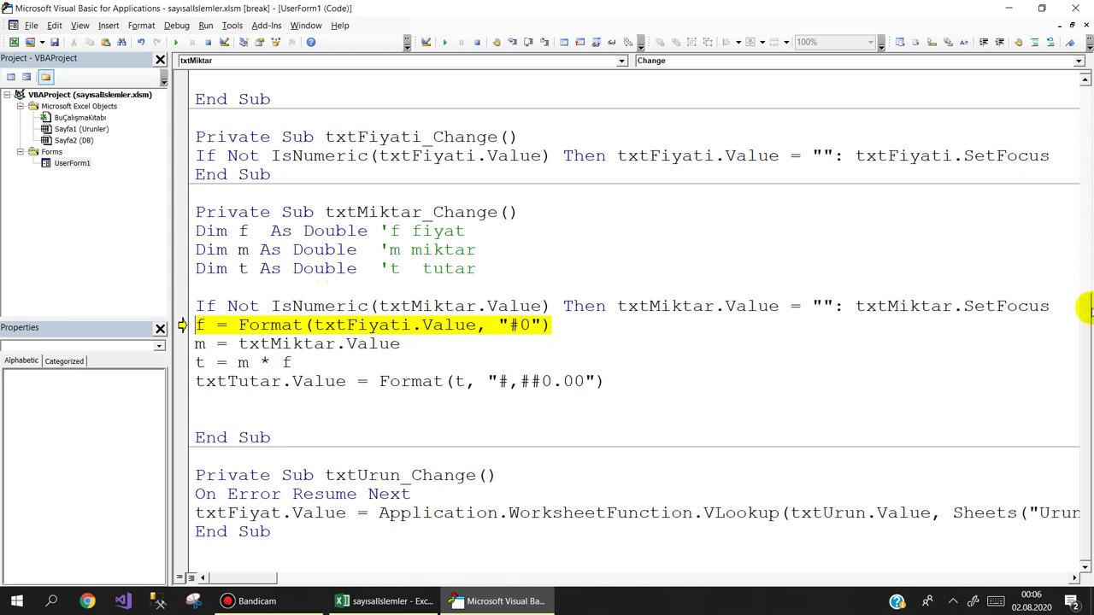
- Add 'On Error Resume Next' above the f = Format line in txtMiktar_Change, then reset the halted run
left_click_drag(1087, 309, 1087, 167)
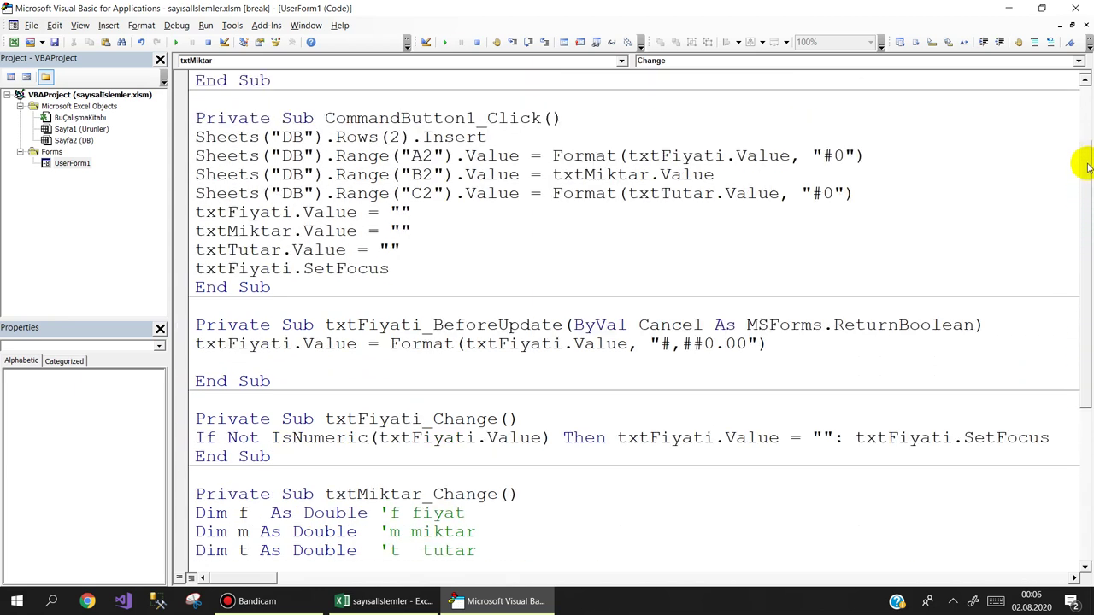
left_click_drag(1087, 167, 1086, 291)
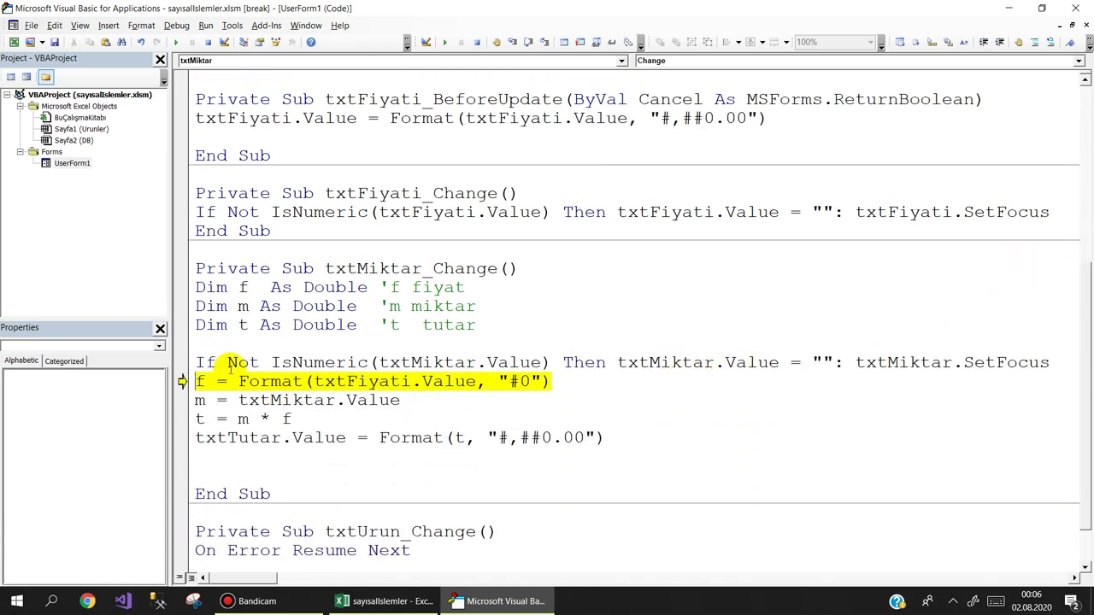
key("Return")
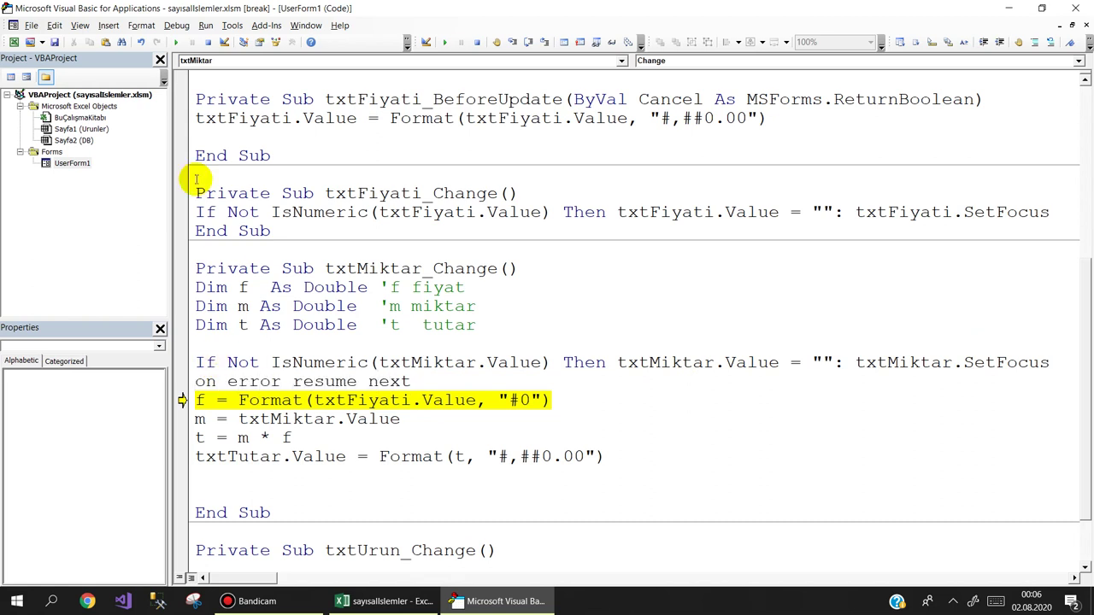
left_click(208, 42)
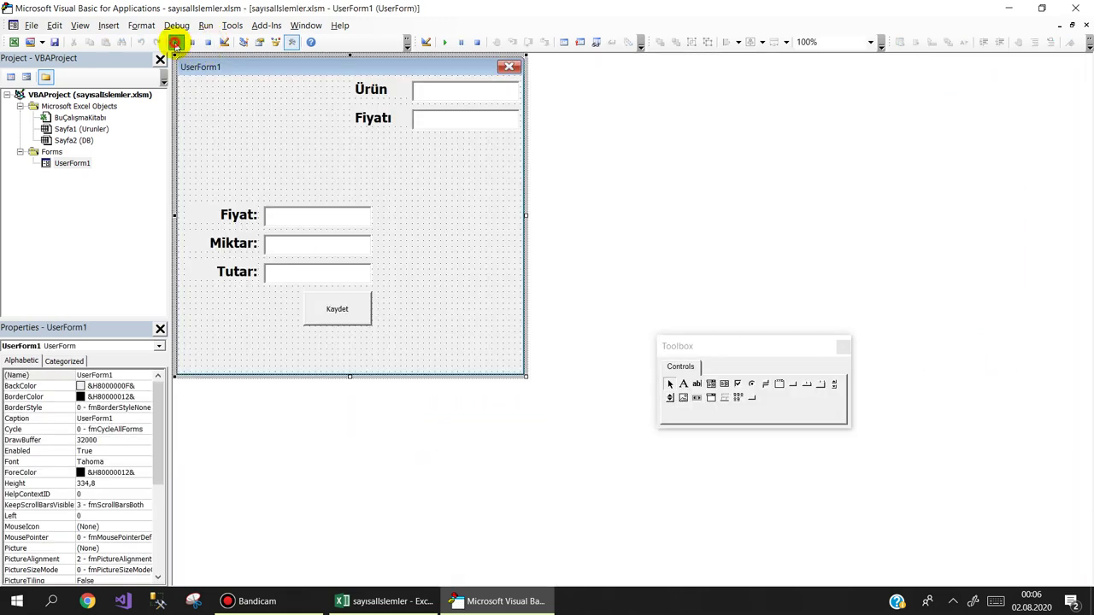
- Run the form and save a 13200 × 3 = 39600 entry to the DB sheet
left_click(175, 42)
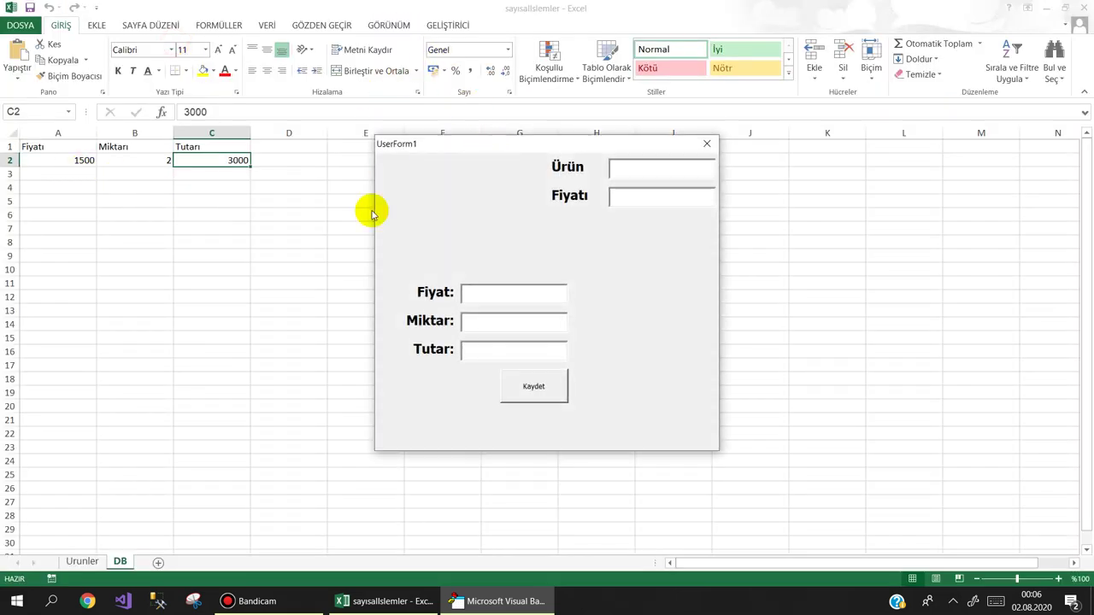
left_click(483, 293)
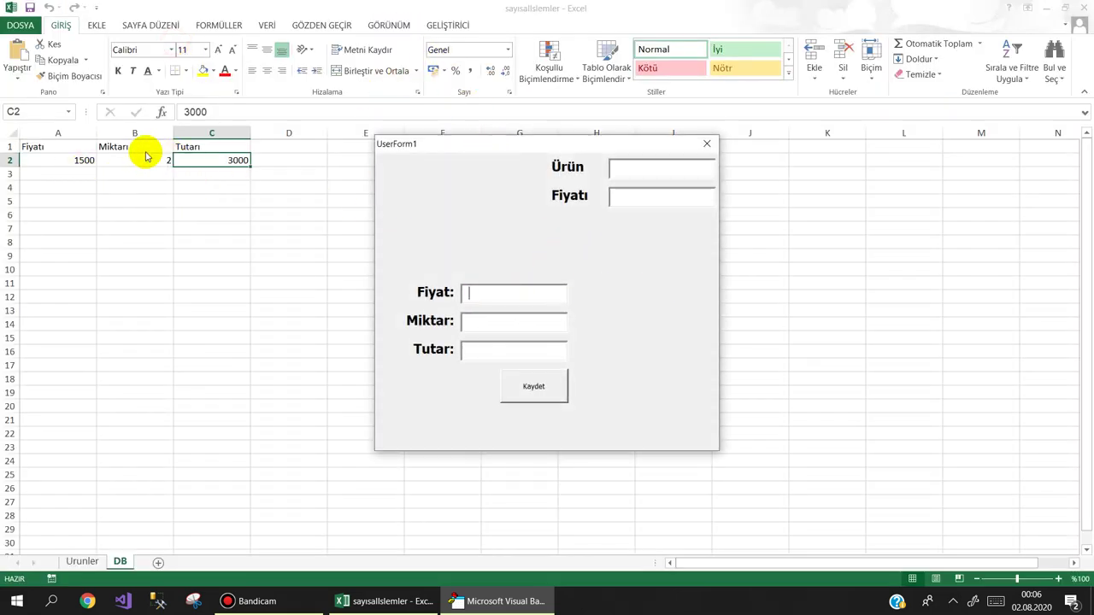
type("13")
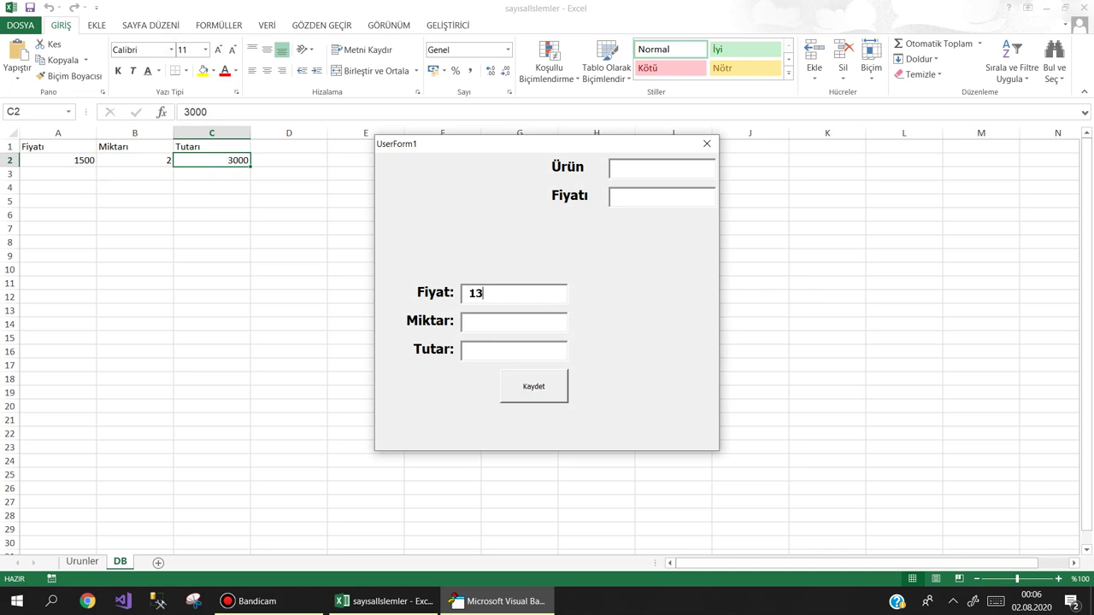
type("3")
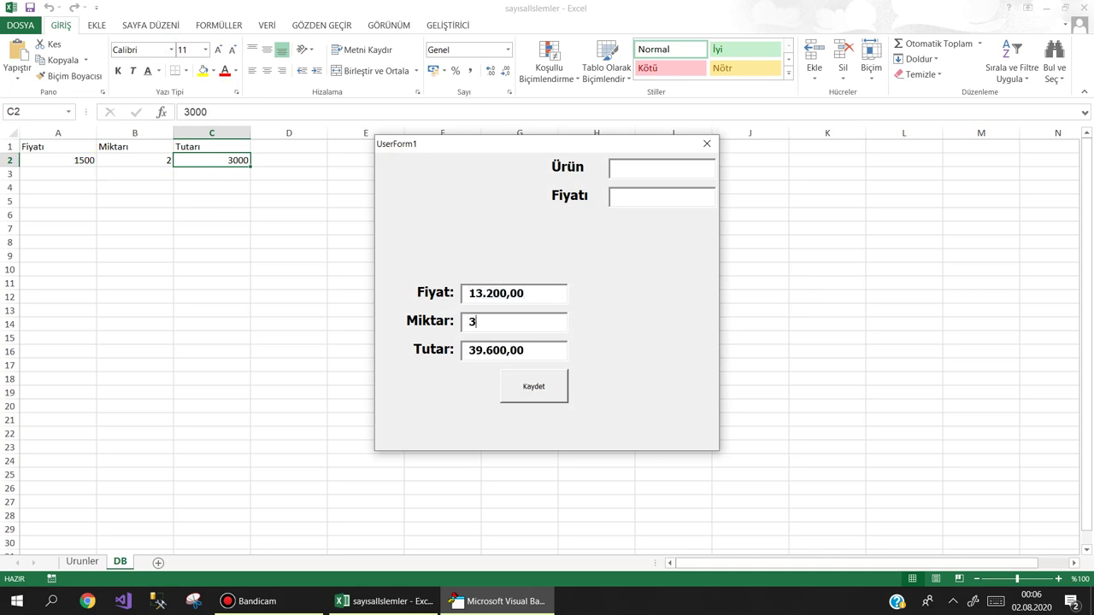
key("Tab")
key("Return")
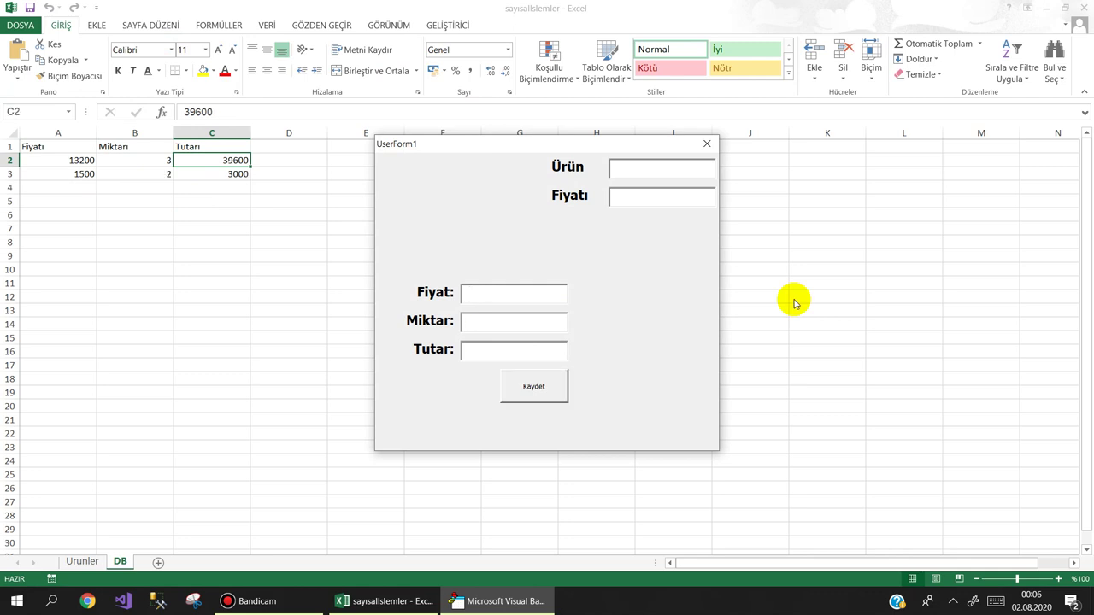
- Save a 2300 × 3 = 6900 entry, then close the form
type("23")
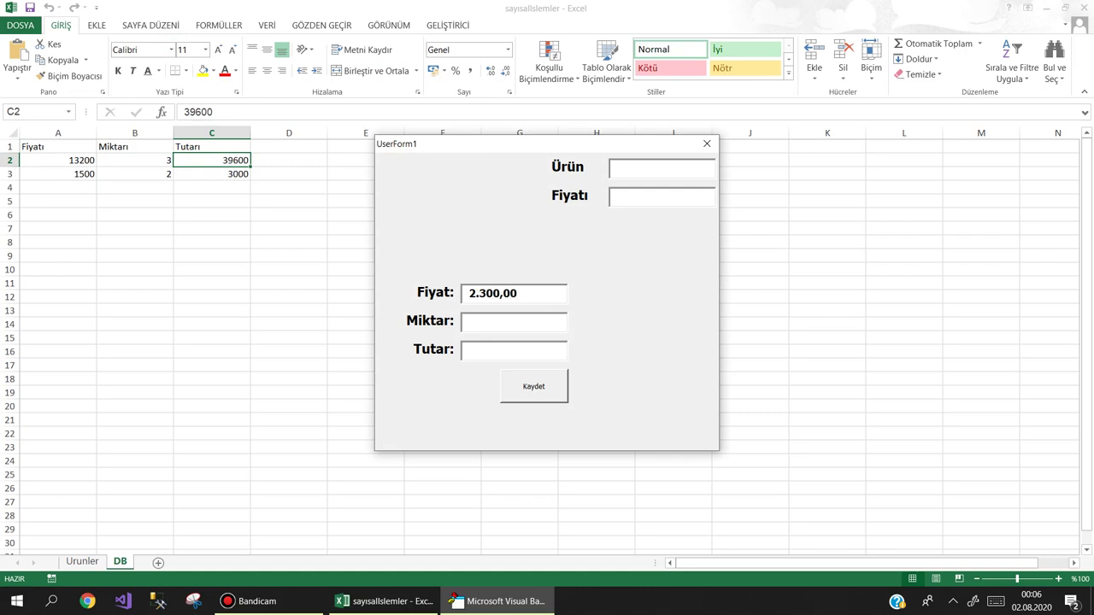
type("3")
key("Tab")
key("Return")
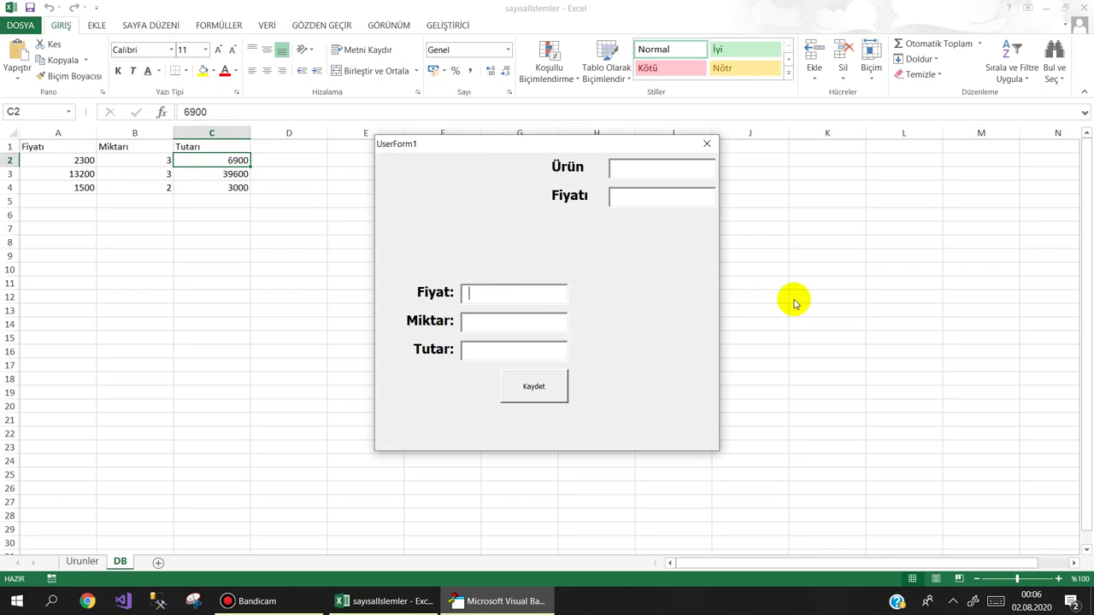
left_click(707, 144)
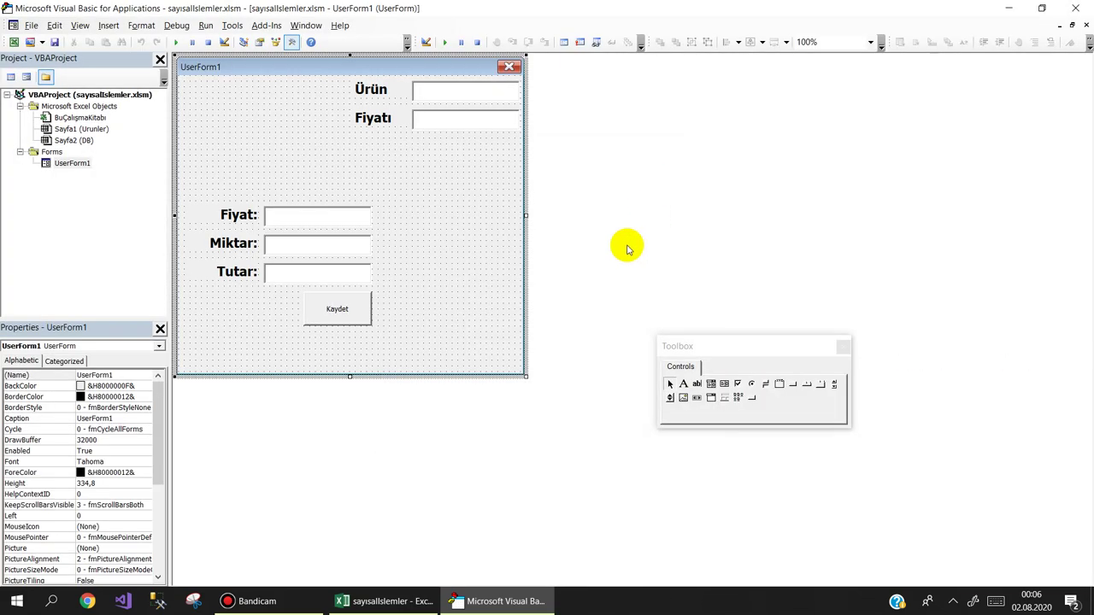
- Open the Kaydet button's CommandButton1_Click code from the UserForm1 designer
double_click(346, 315)
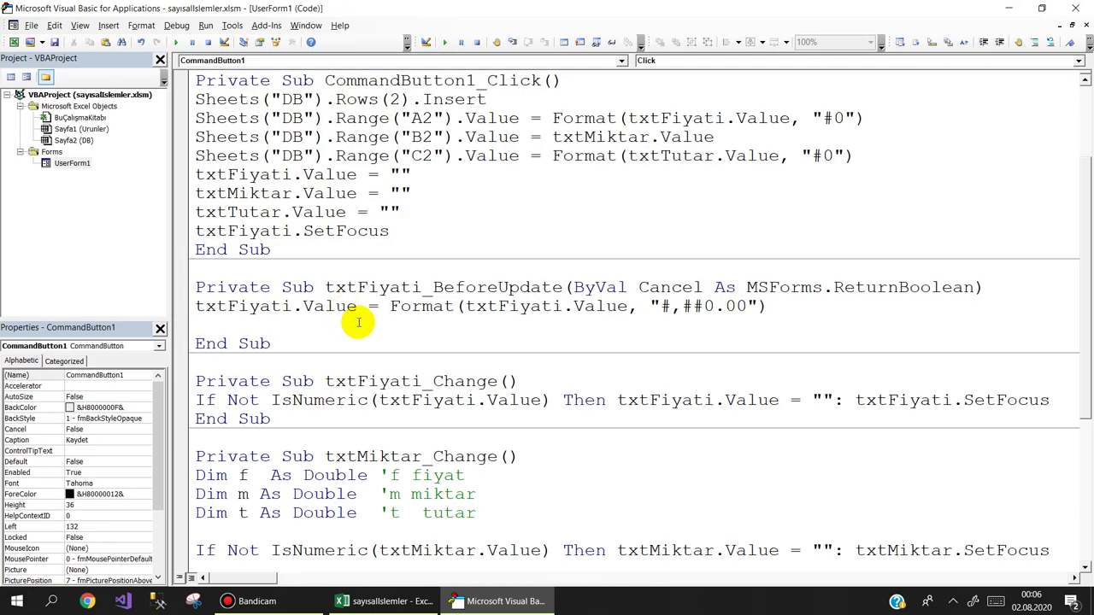
left_click(500, 601)
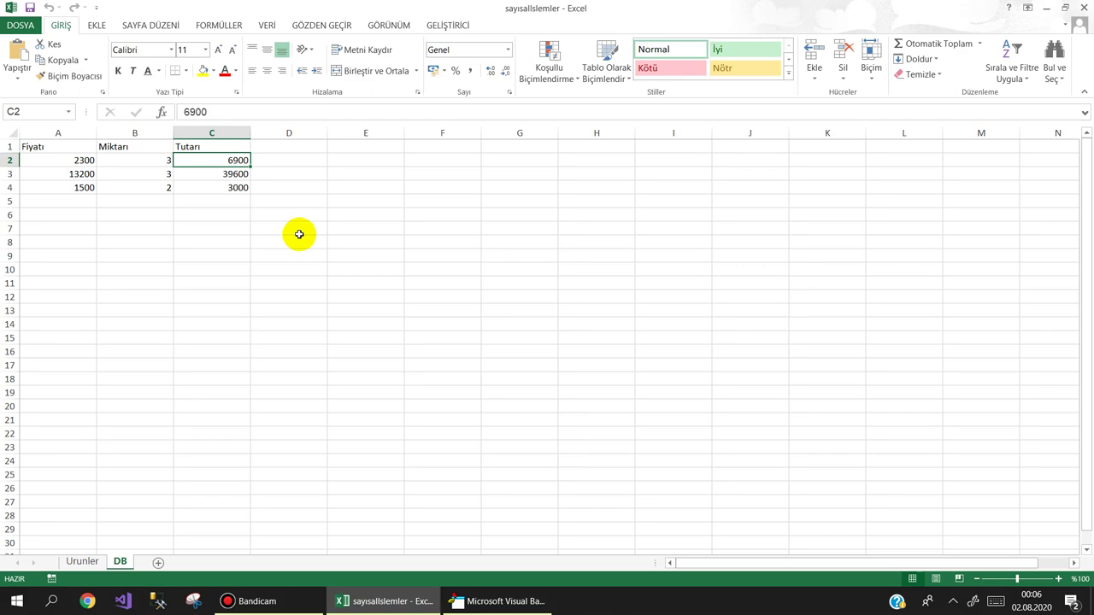
left_click(500, 601)
double_click(72, 162)
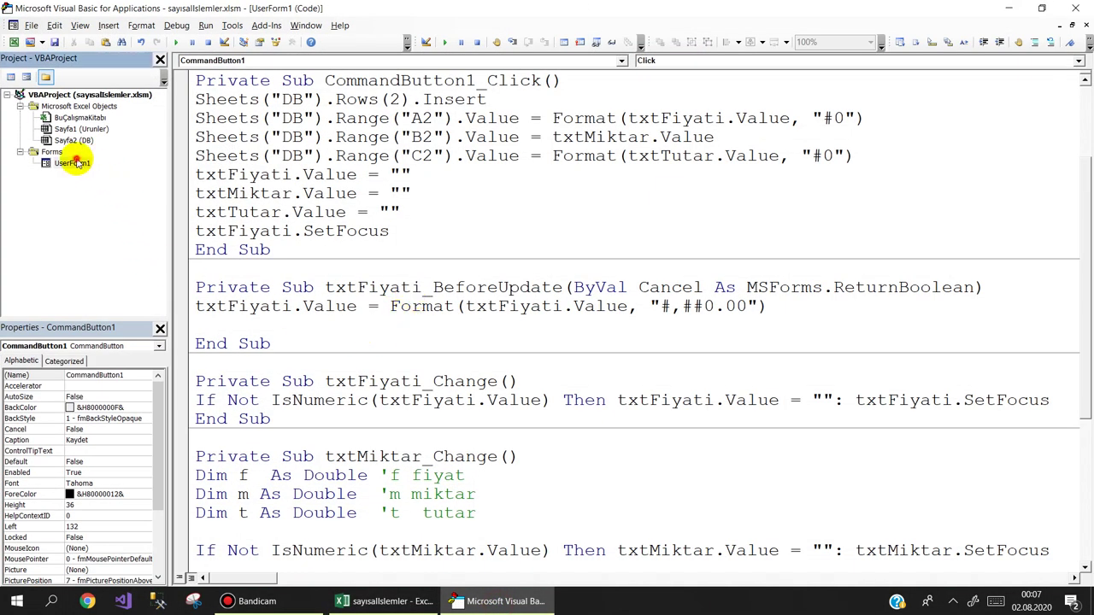
double_click(345, 308)
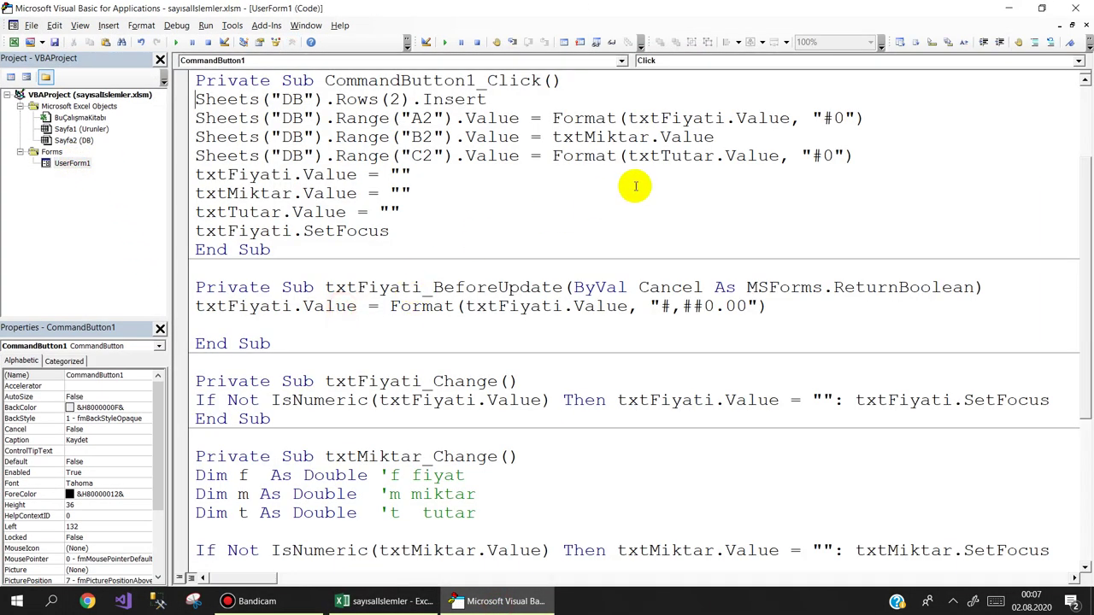
- Change both Format strings for A2 and C2 from "#0" to "#,##0.00", then run the form
left_click_drag(823, 118, 842, 118)
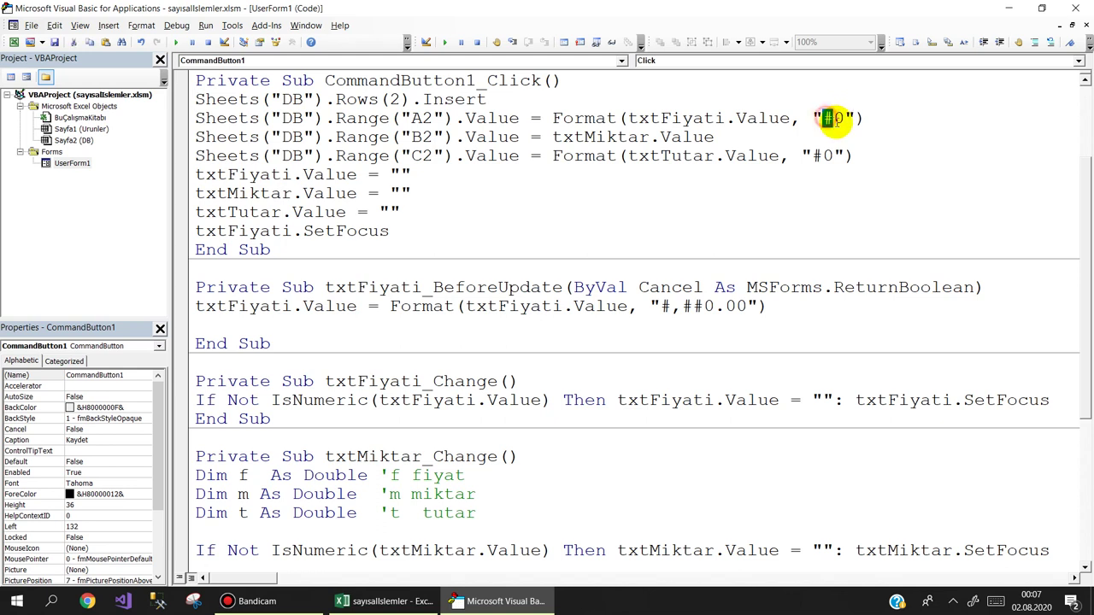
type("##")
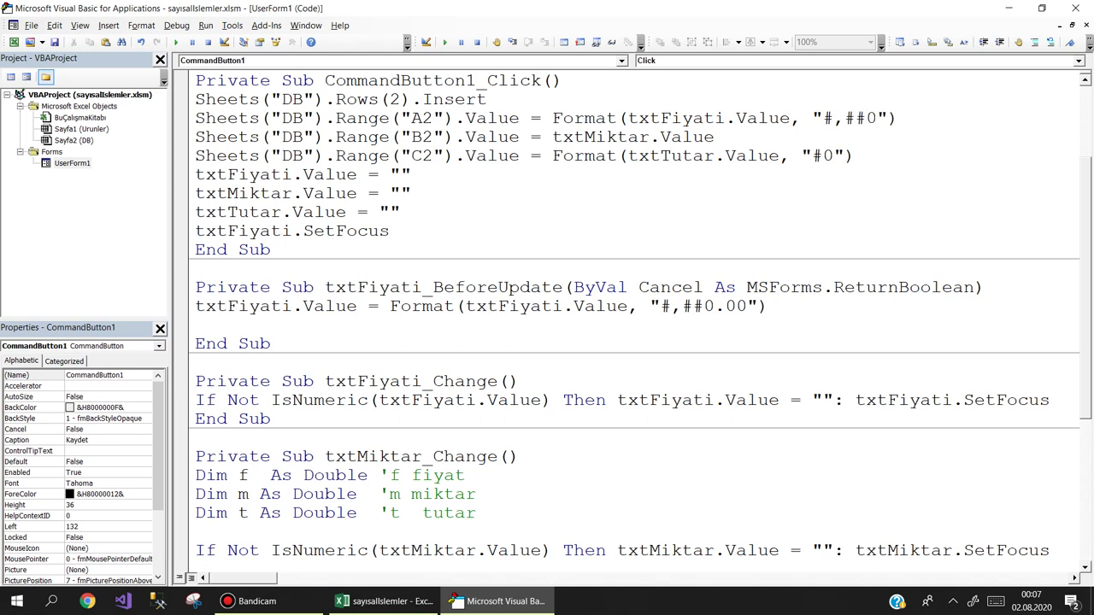
type("00")
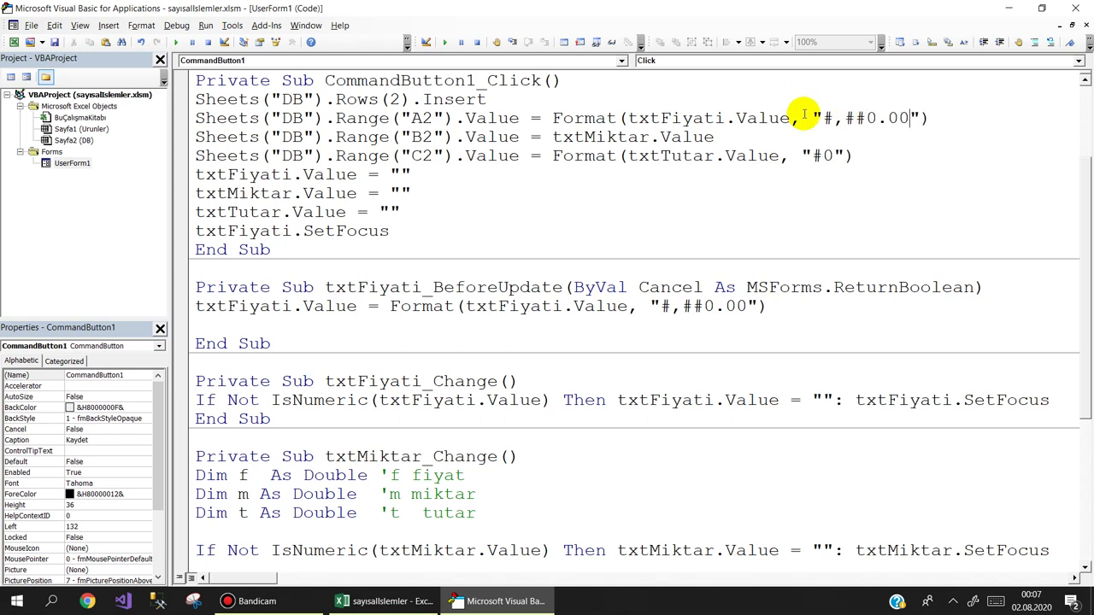
left_click_drag(812, 118, 961, 118)
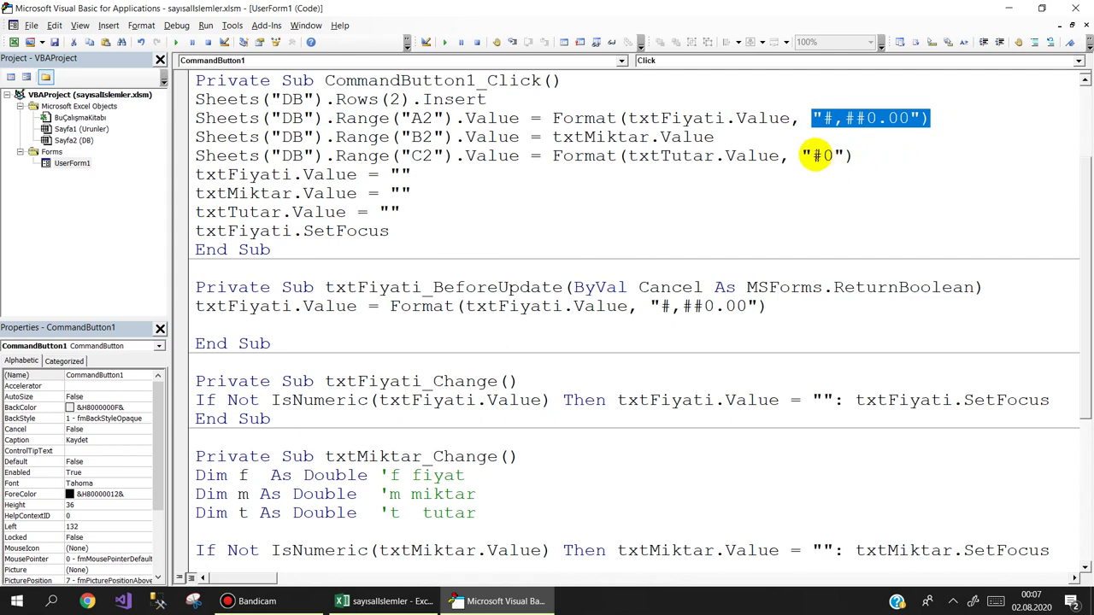
left_click_drag(802, 156, 871, 158)
type("\"#,##0.00\")")
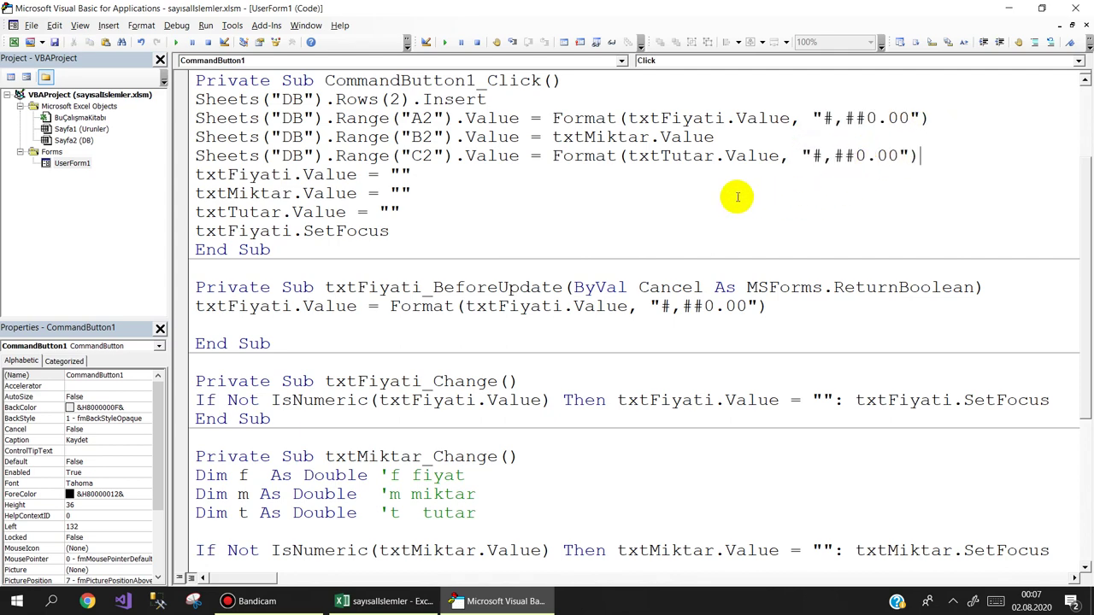
left_click(733, 195)
left_click(177, 43)
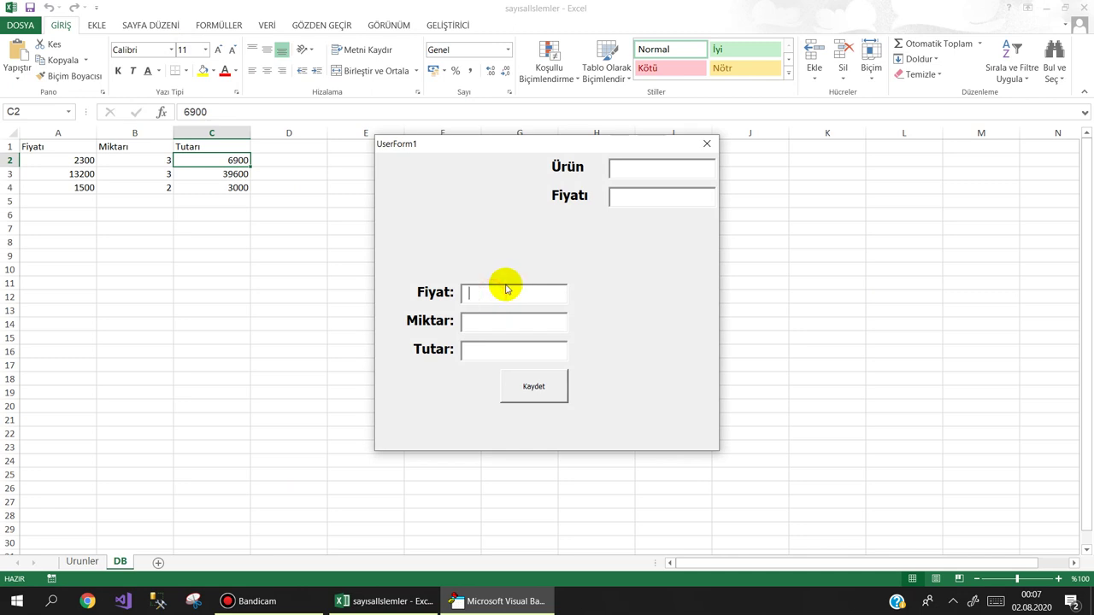
- Enter Fiyat 1700 and Miktar 6 and save the 10.200,00 record with Kaydet
type("17")
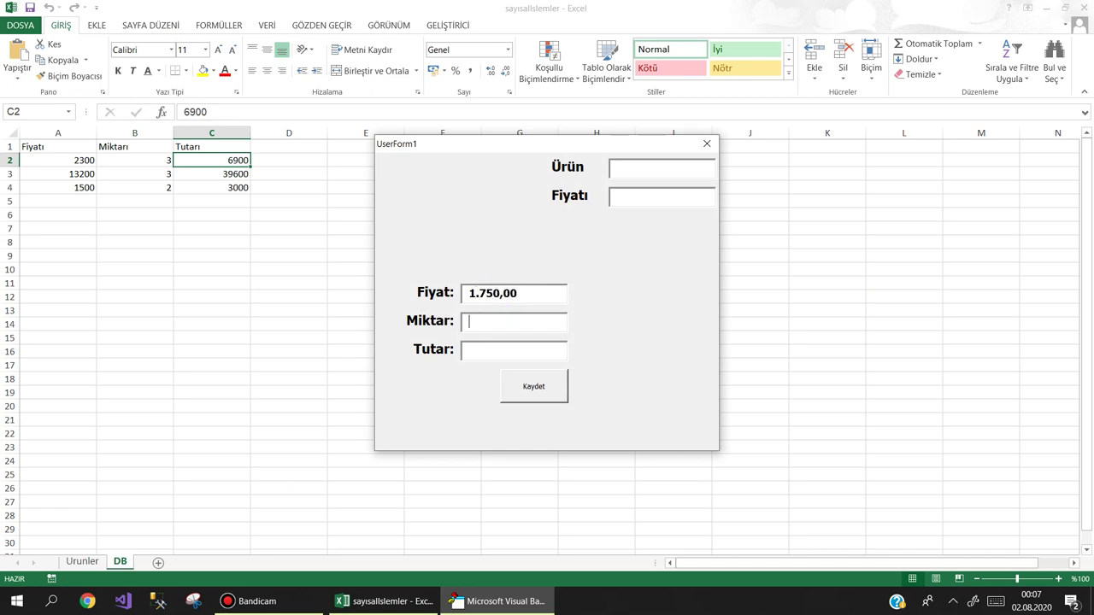
type("9")
key("Tab")
key("Return")
left_click(506, 289)
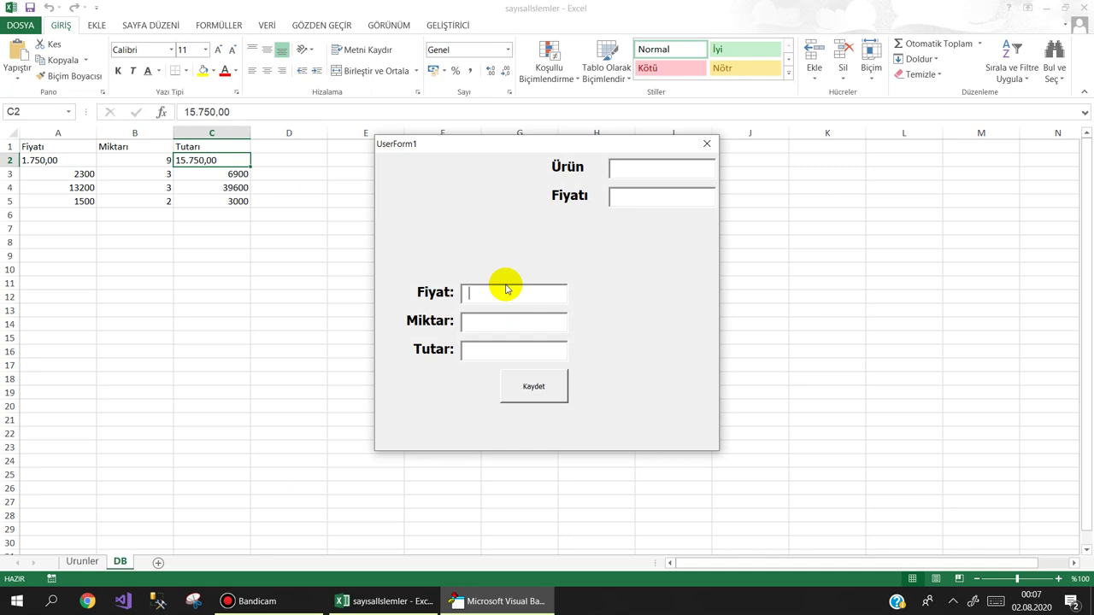
type("17")
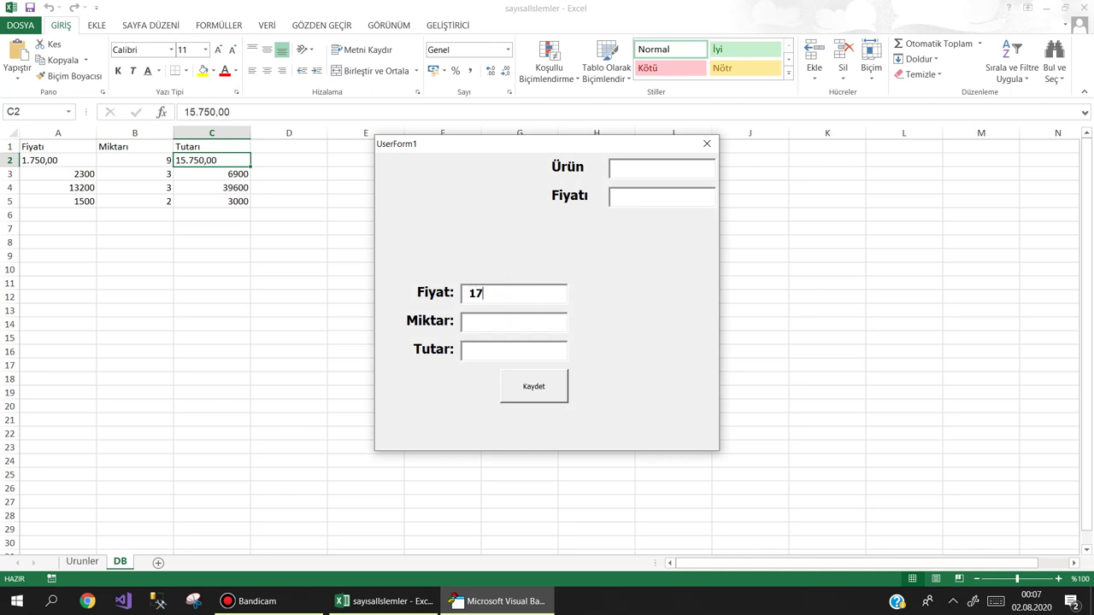
type("6")
key("Tab")
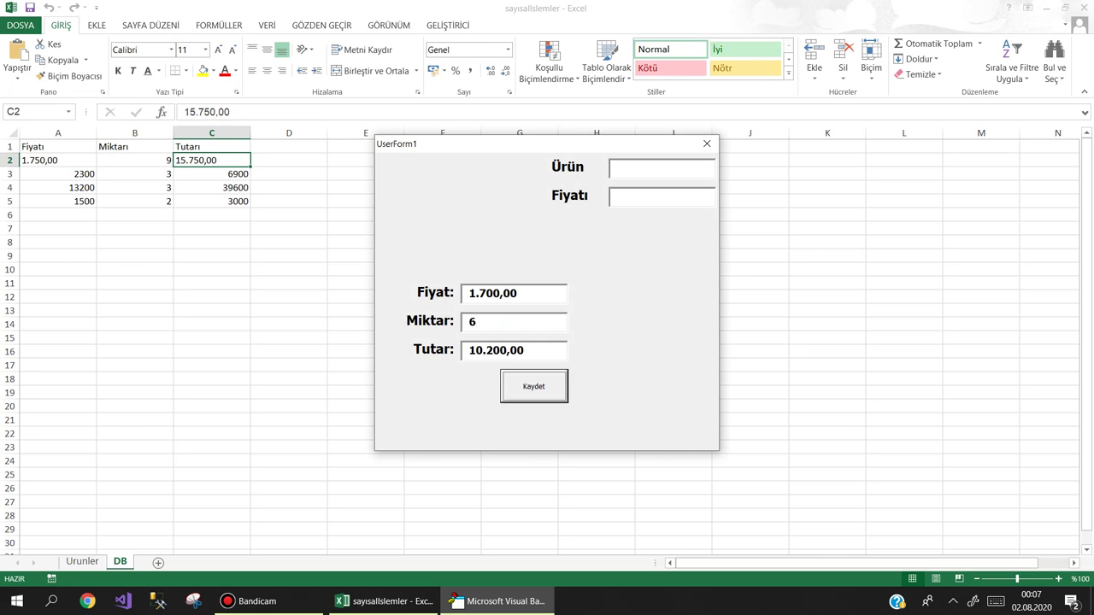
key("Return")
left_click(506, 289)
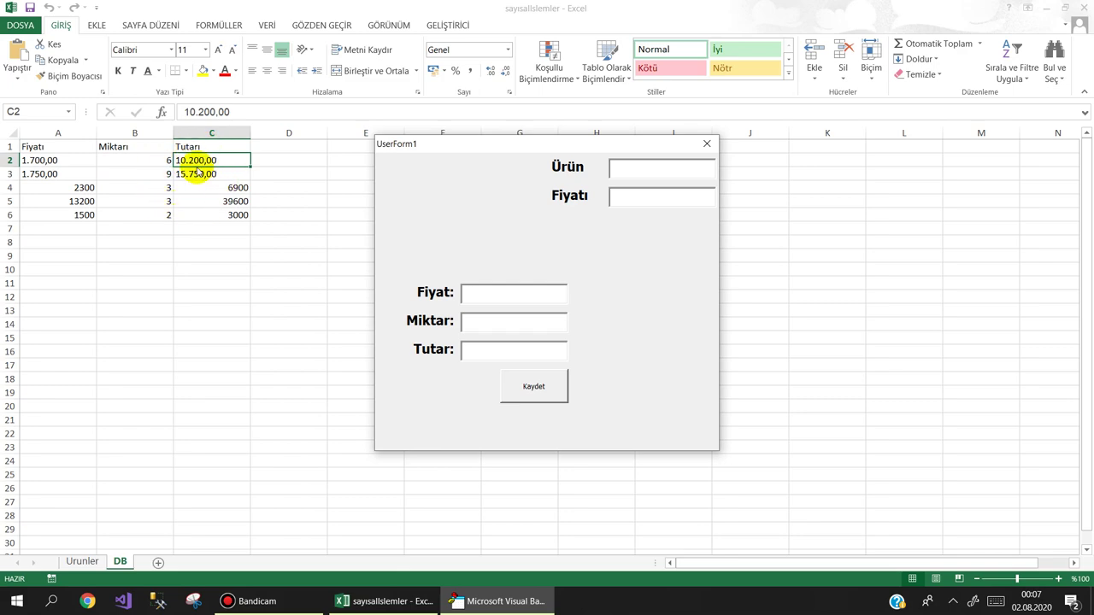
- Close the form and check the saved rows on the DB sheet
left_click(706, 147)
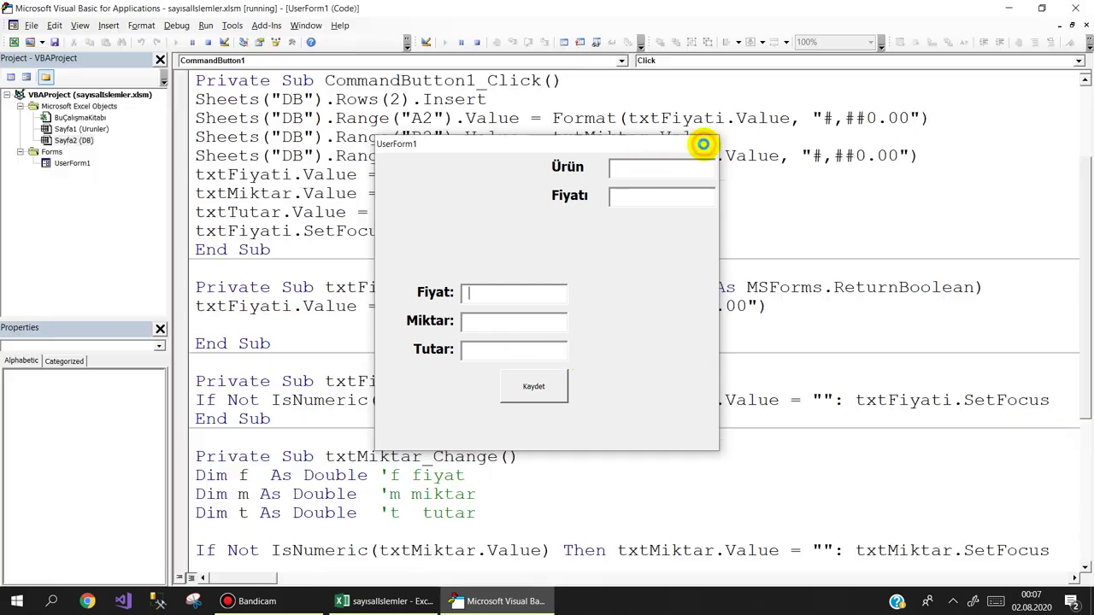
left_click(385, 601)
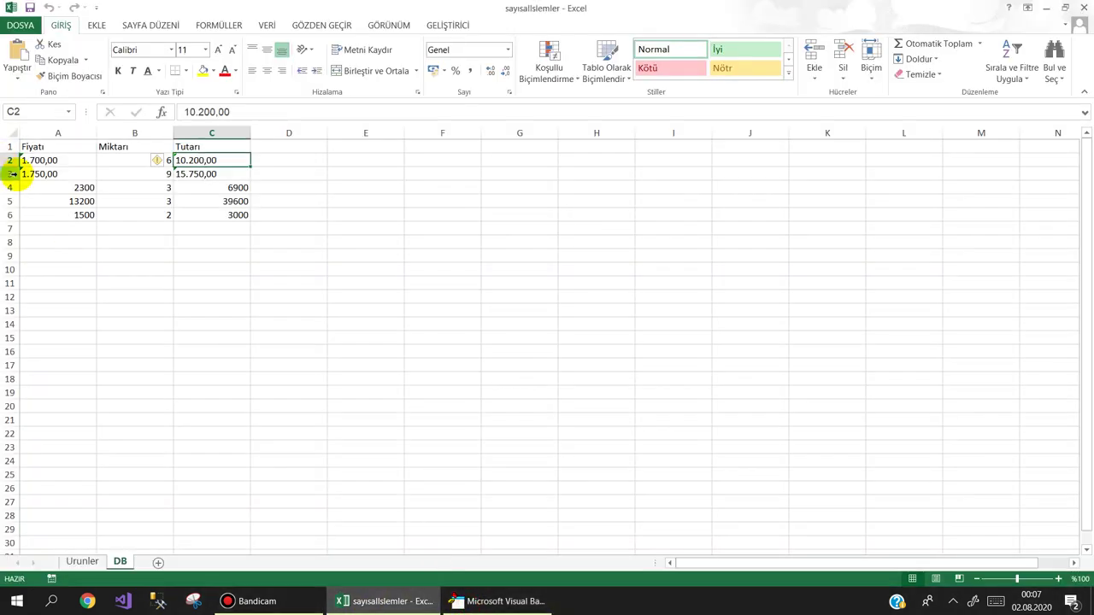
left_click(165, 161)
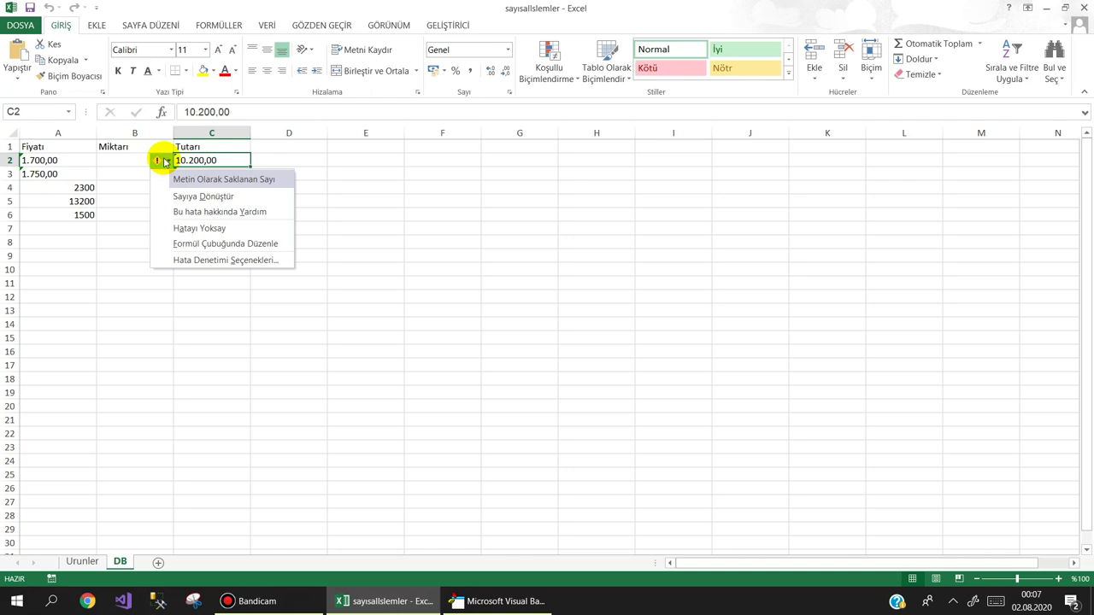
left_click(218, 159)
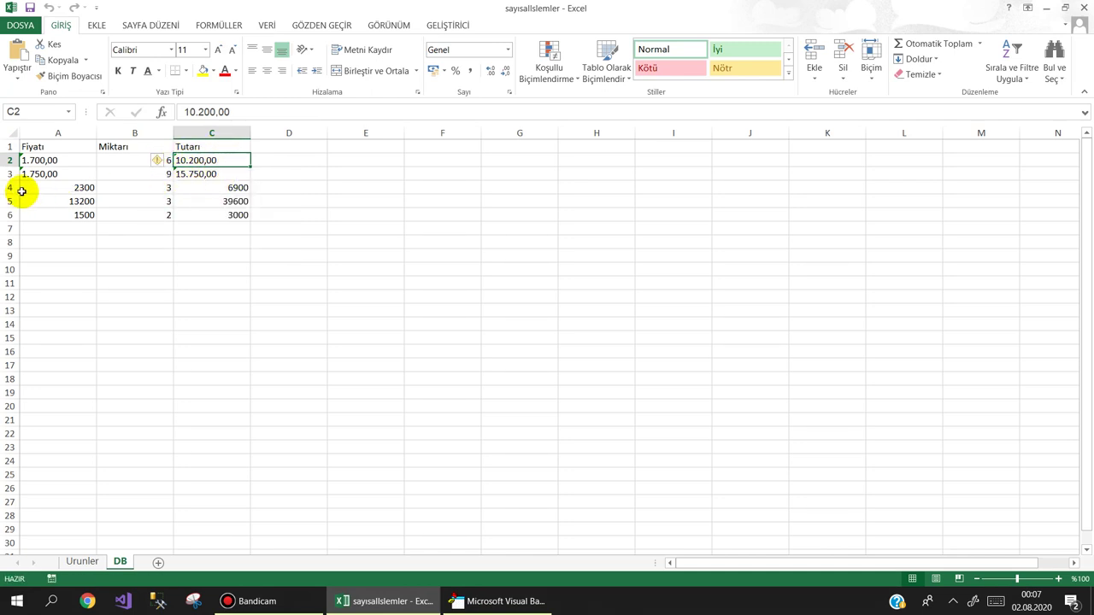
- Clear the contents of rows 4–6 with İçeriği Temizle
left_click_drag(10, 187, 9, 214)
left_click(224, 197)
right_click(8, 215)
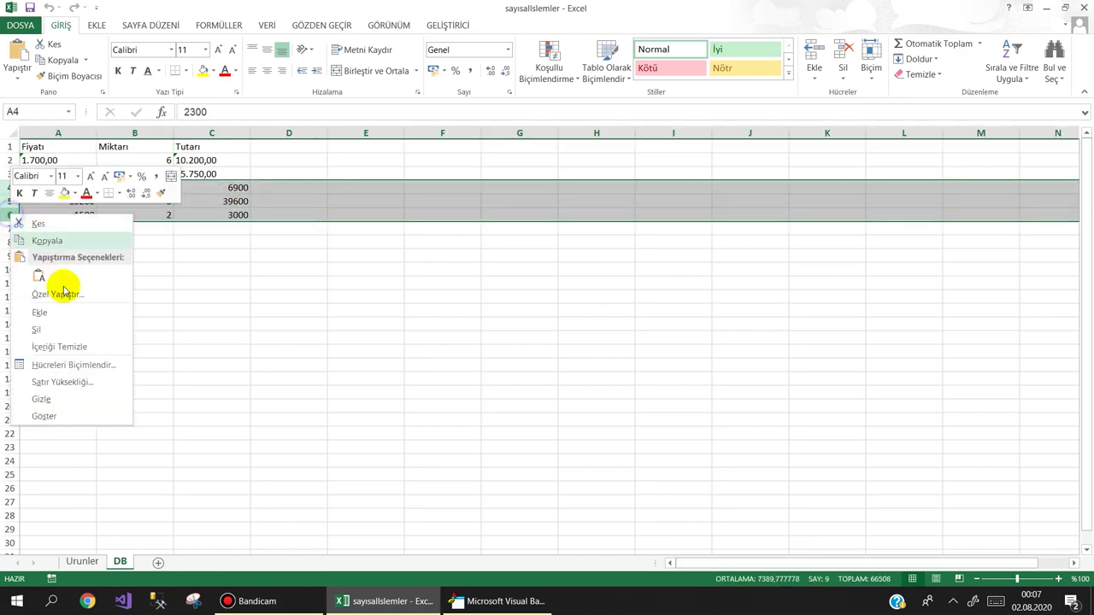
left_click(58, 328)
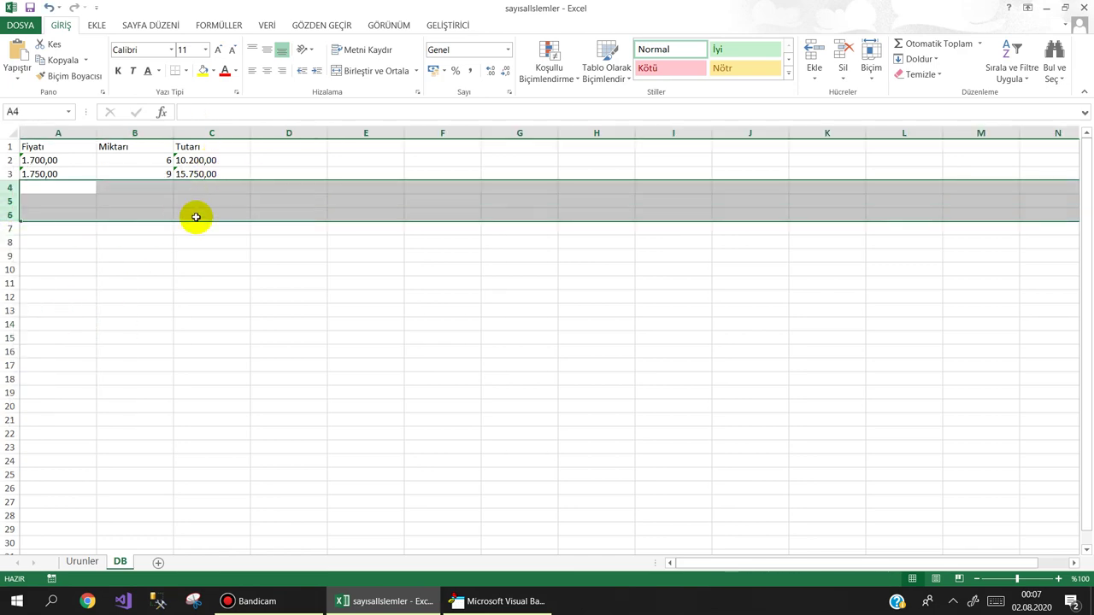
- Add a CommandButton right of the Fiyat box and caption it Toplam
left_click(480, 609)
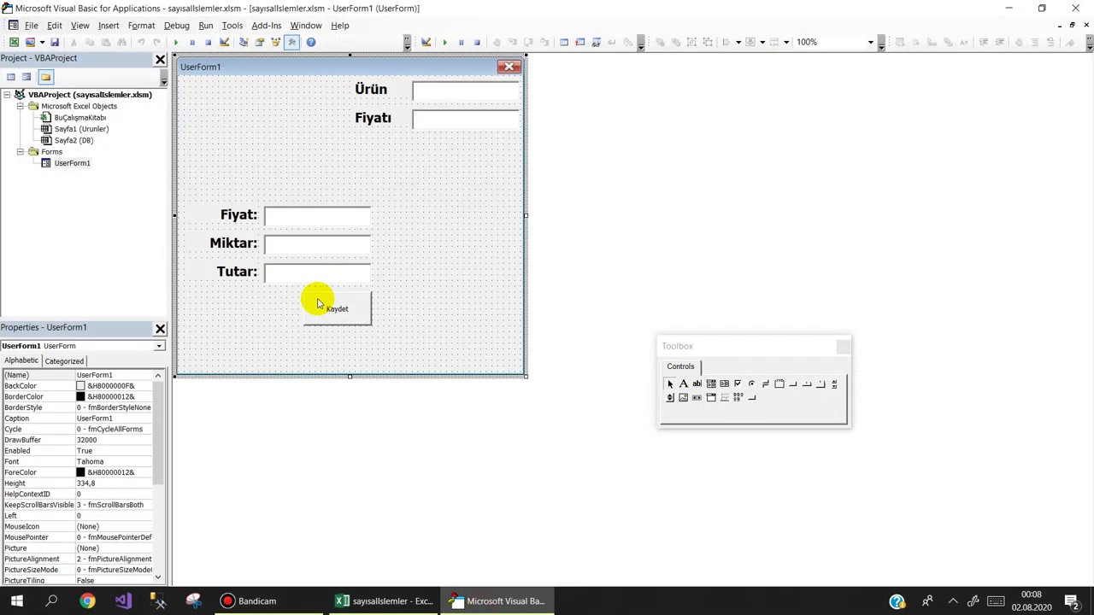
left_click(792, 384)
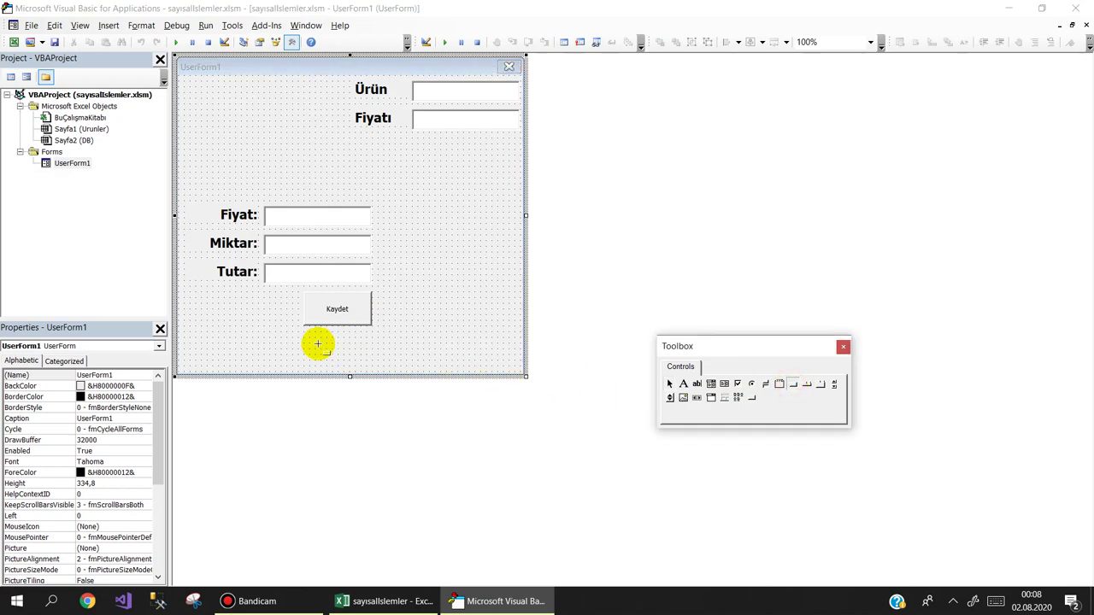
left_click(416, 206)
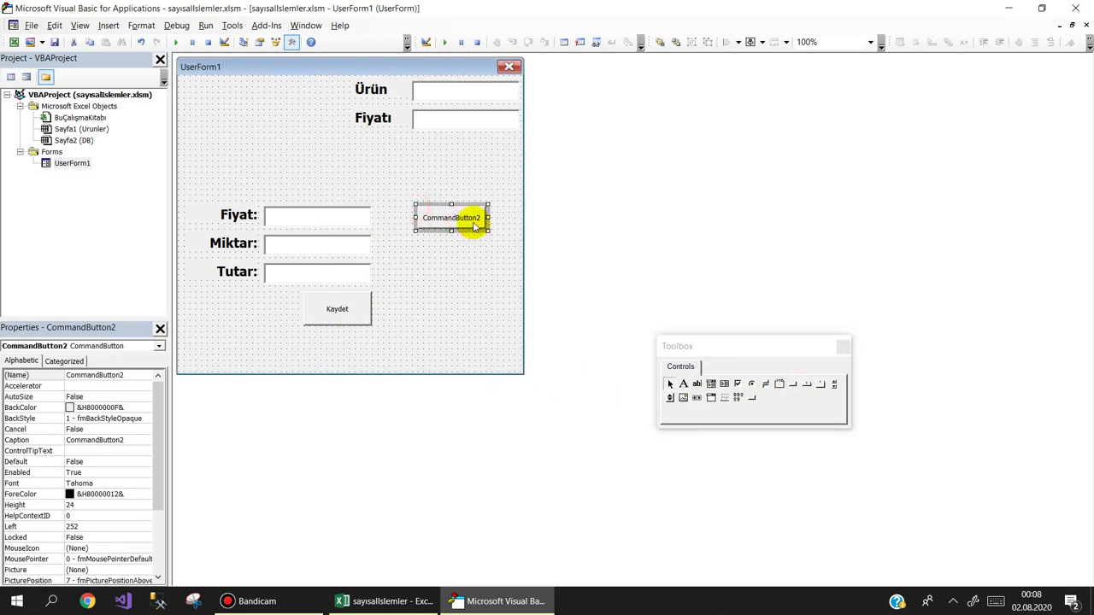
left_click(475, 219)
left_click_drag(483, 218, 404, 223)
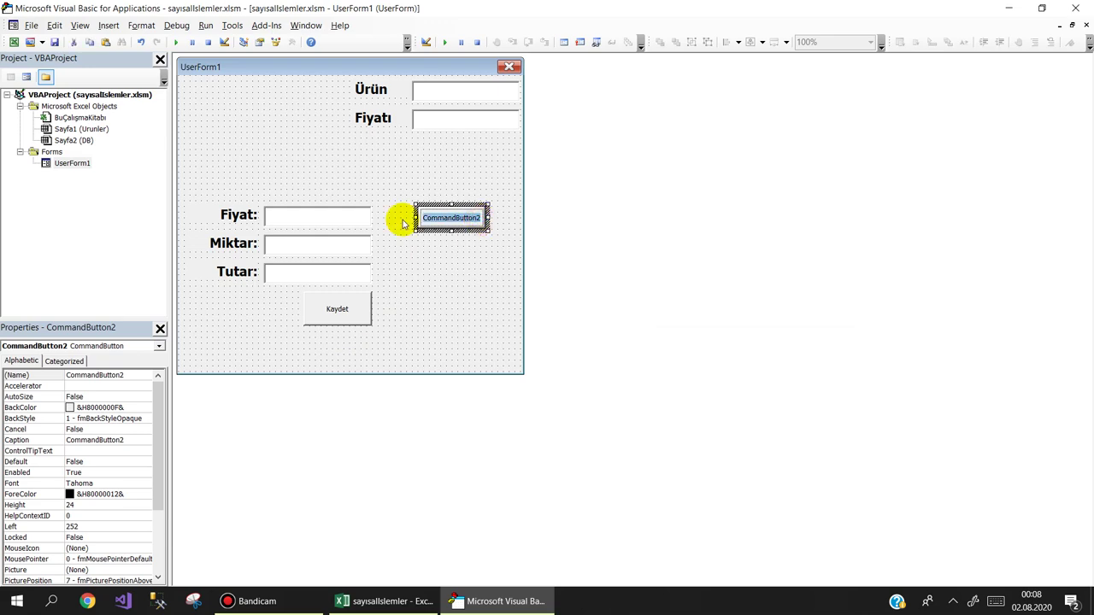
type("Toplam")
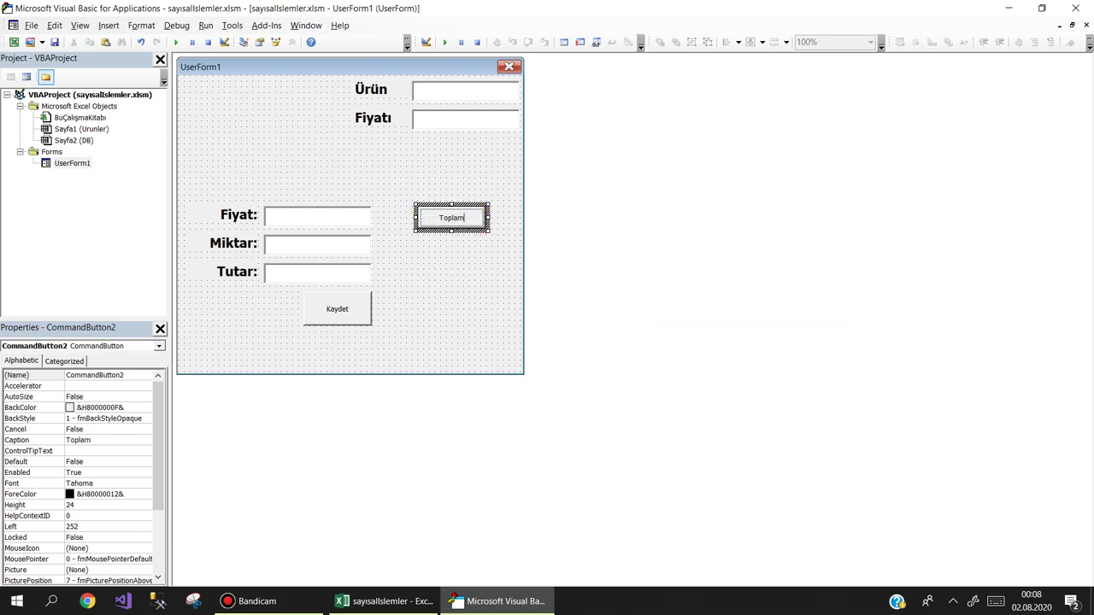
left_click(461, 238)
- Copy the Tutar textbox below the Toplam button and name it txtToplam
left_click(293, 278)
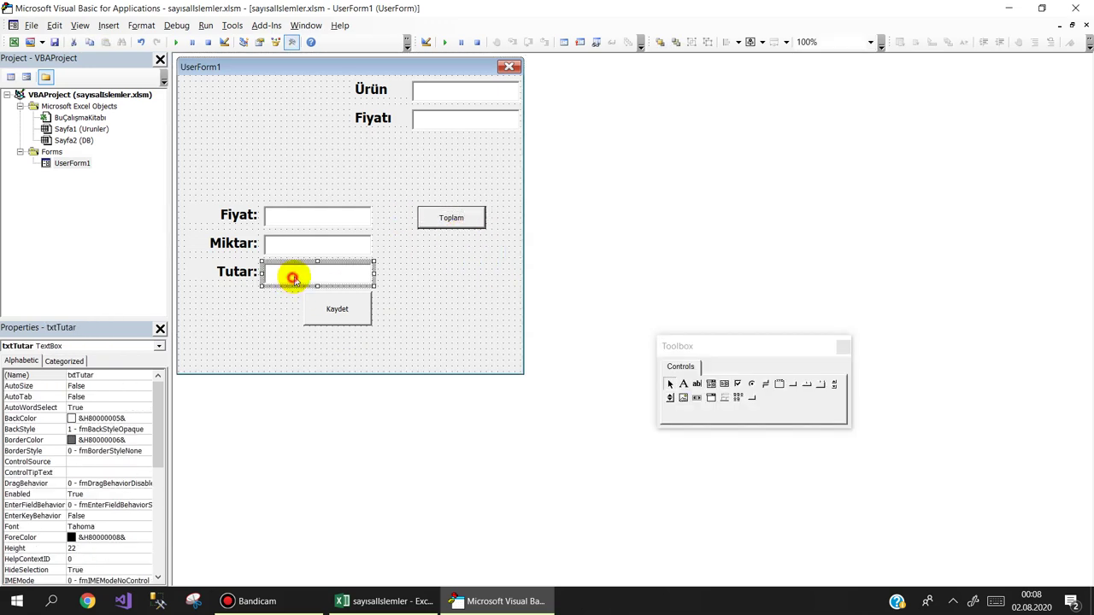
left_click_drag(293, 278, 425, 255)
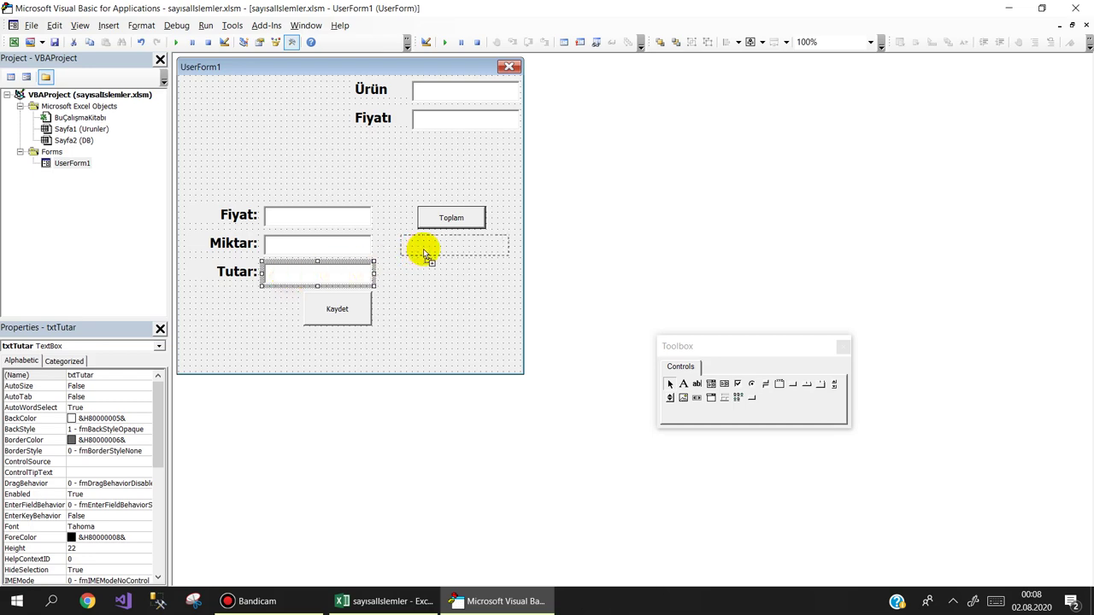
left_click_drag(425, 255, 428, 251)
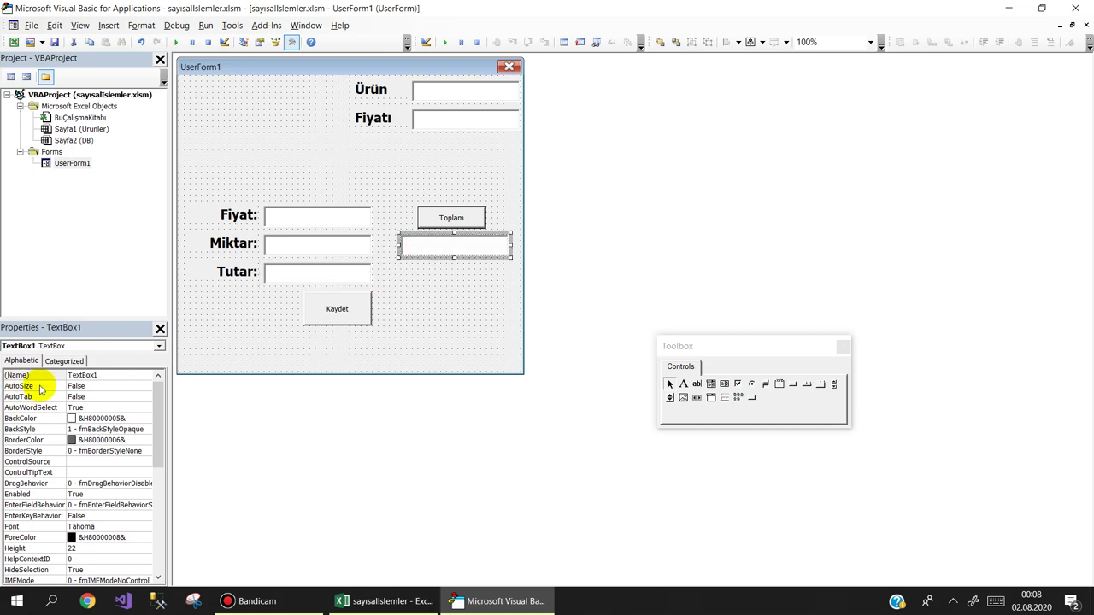
left_click(38, 375)
type("txtToplam")
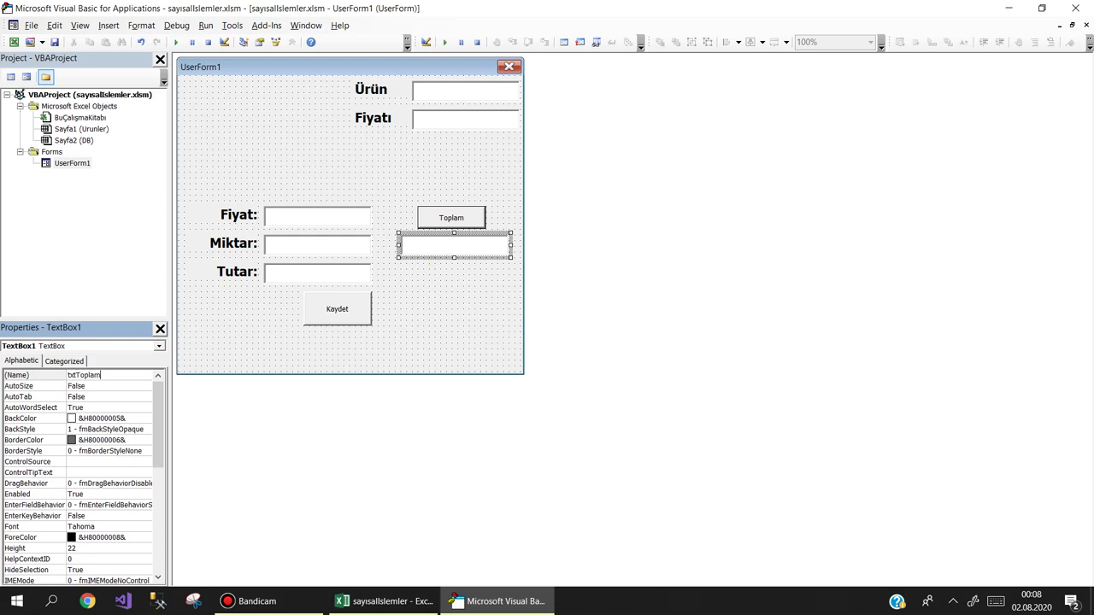
left_click(47, 376)
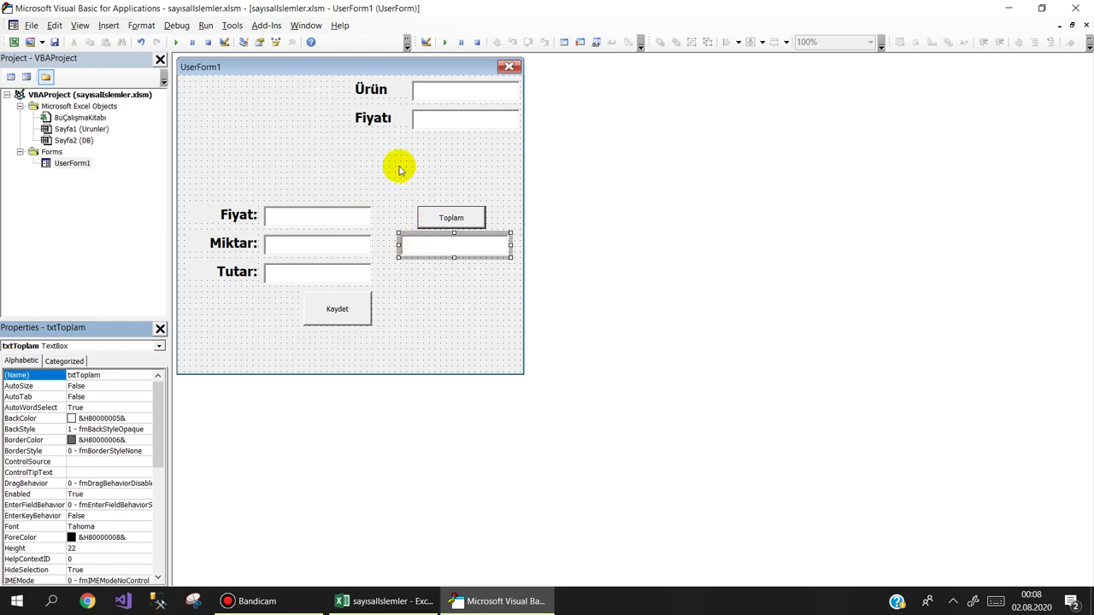
- In the Toplam click code, begin txtToplam.Value = Application.WorksheetFunction.Sum
double_click(453, 219)
type("txtto")
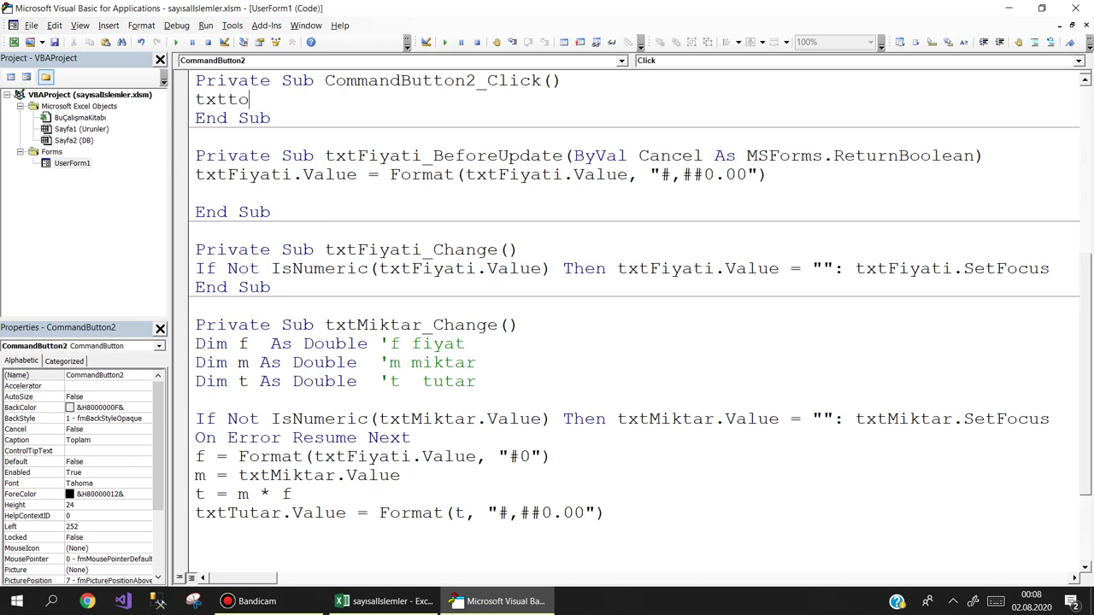
key("ctrl+space")
type(".v=")
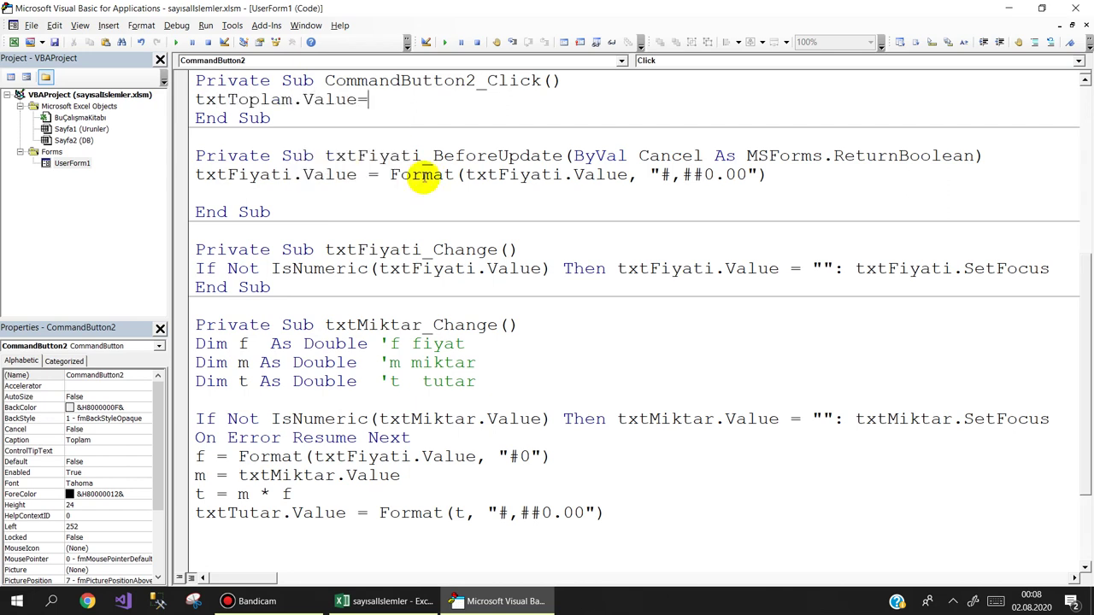
type("a")
type("lication")
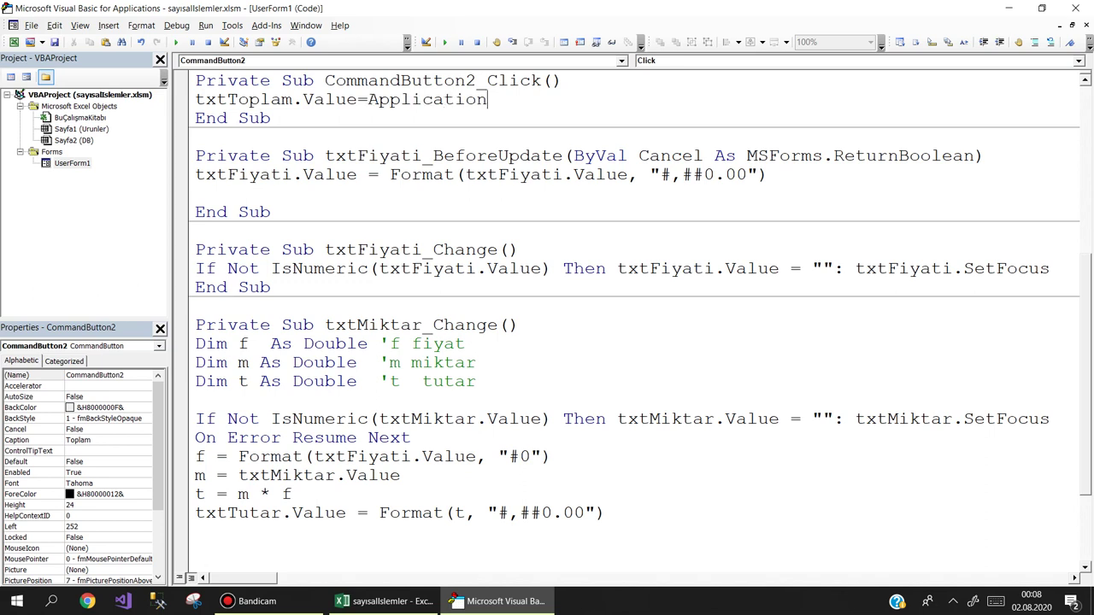
type(".wo")
key("Down")
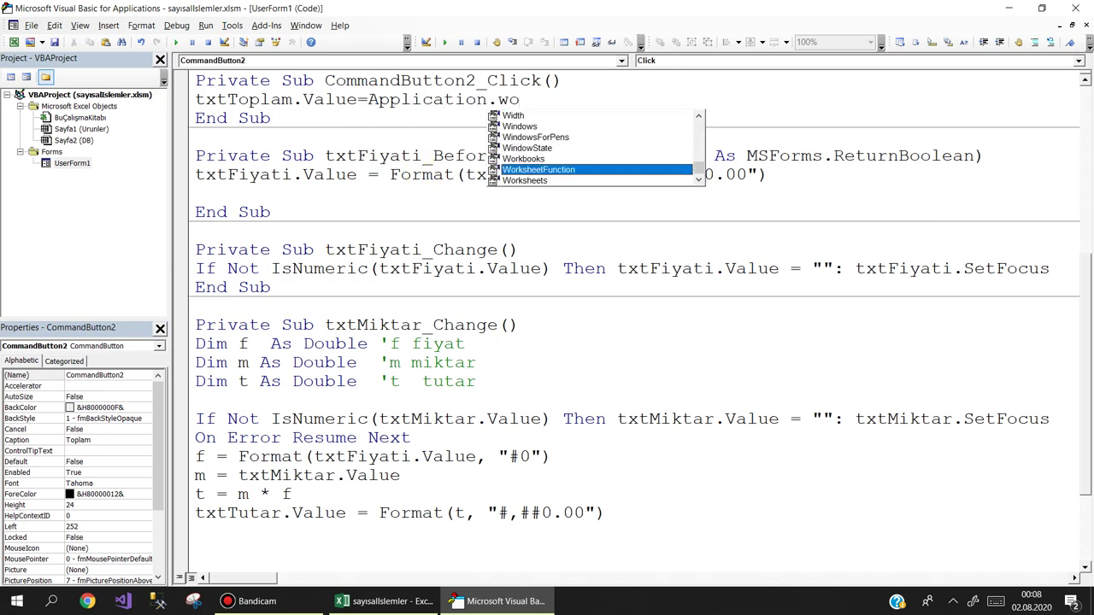
type(".su")
key("Down")
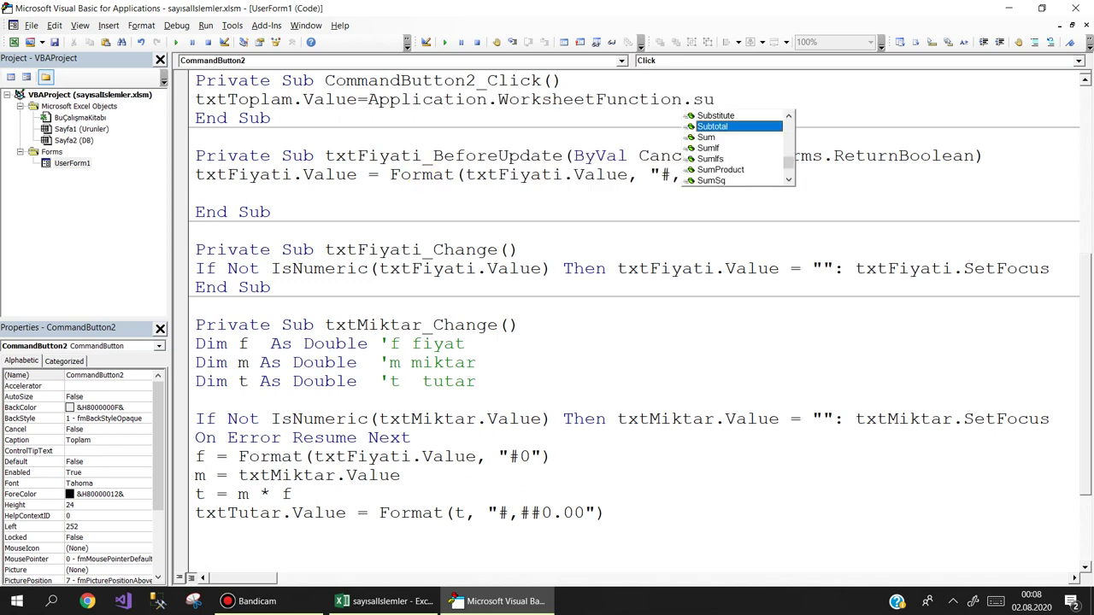
key("Down")
- Complete the Sum argument as Sheets("DB").Range("B:B") and close the parentheses
type("(")
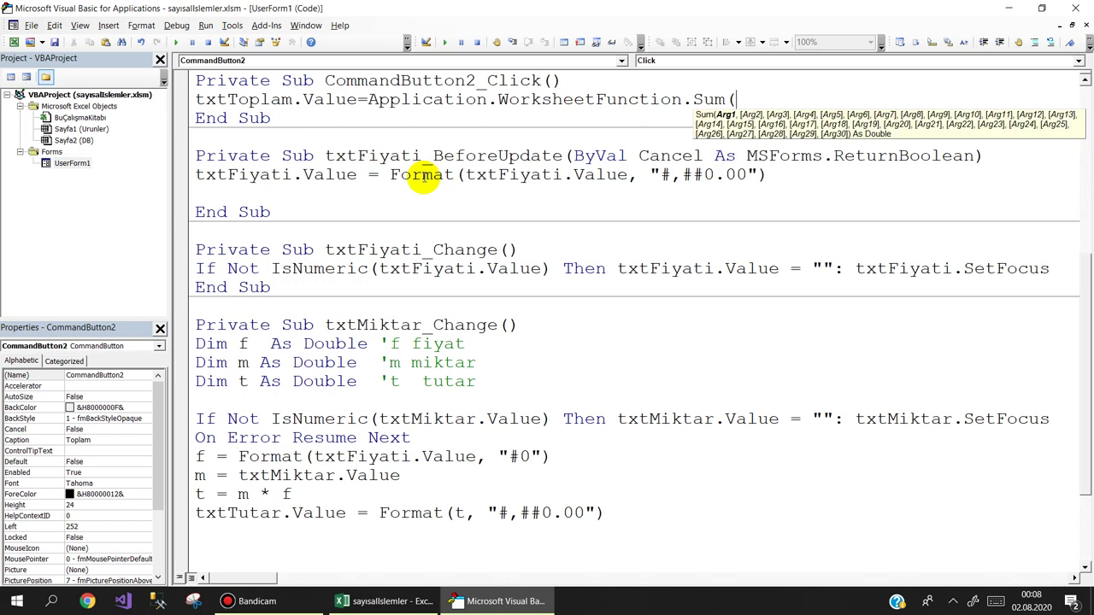
key("ctrl+space")
type("(")
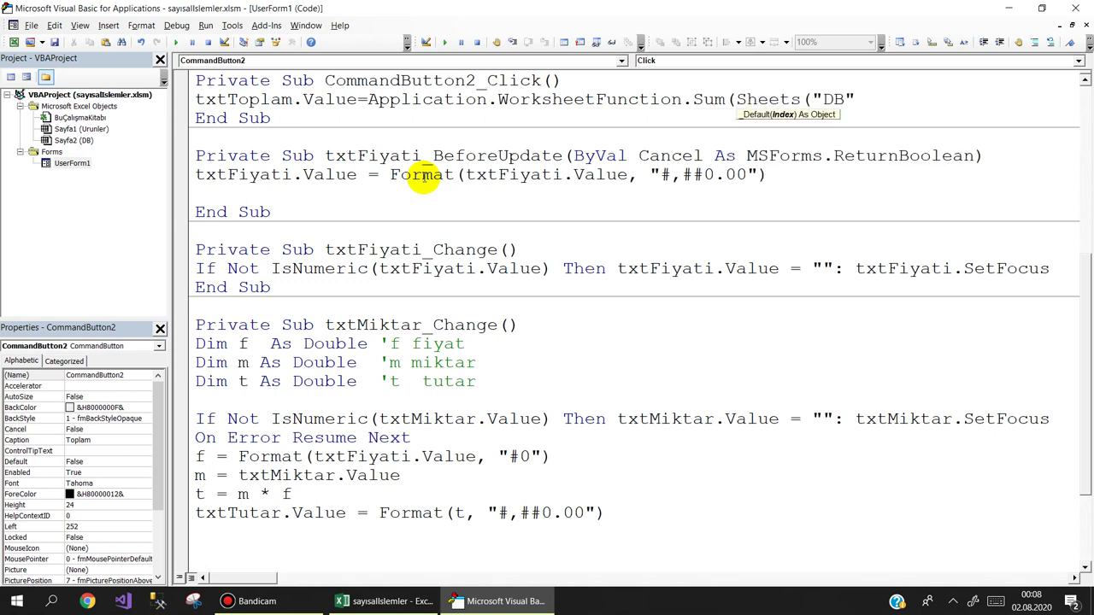
type(").range")
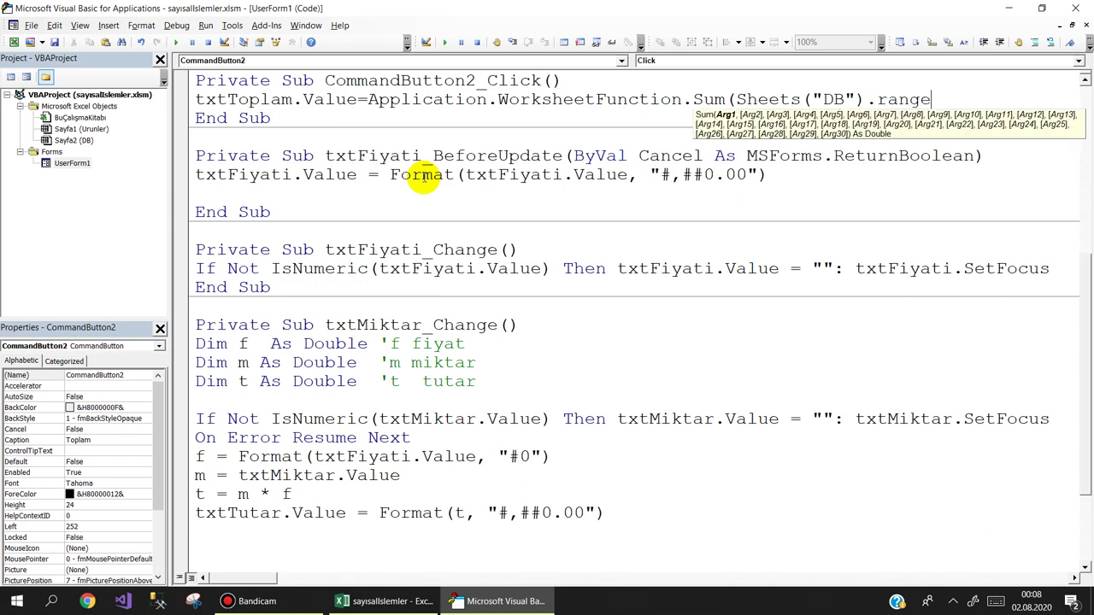
type("(\"B:B")
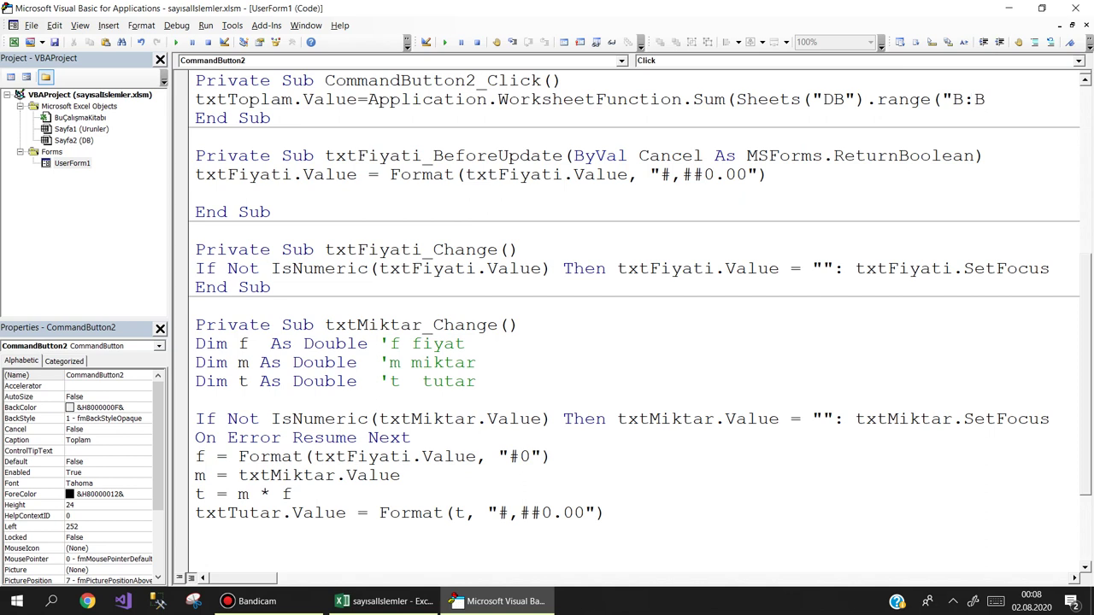
type(")")
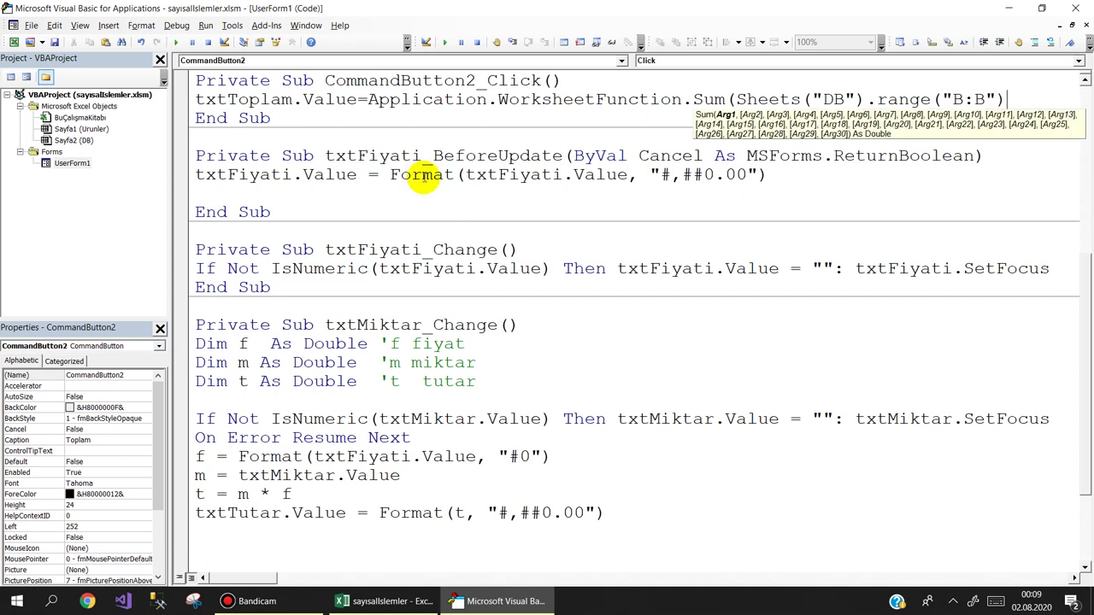
key("Down")
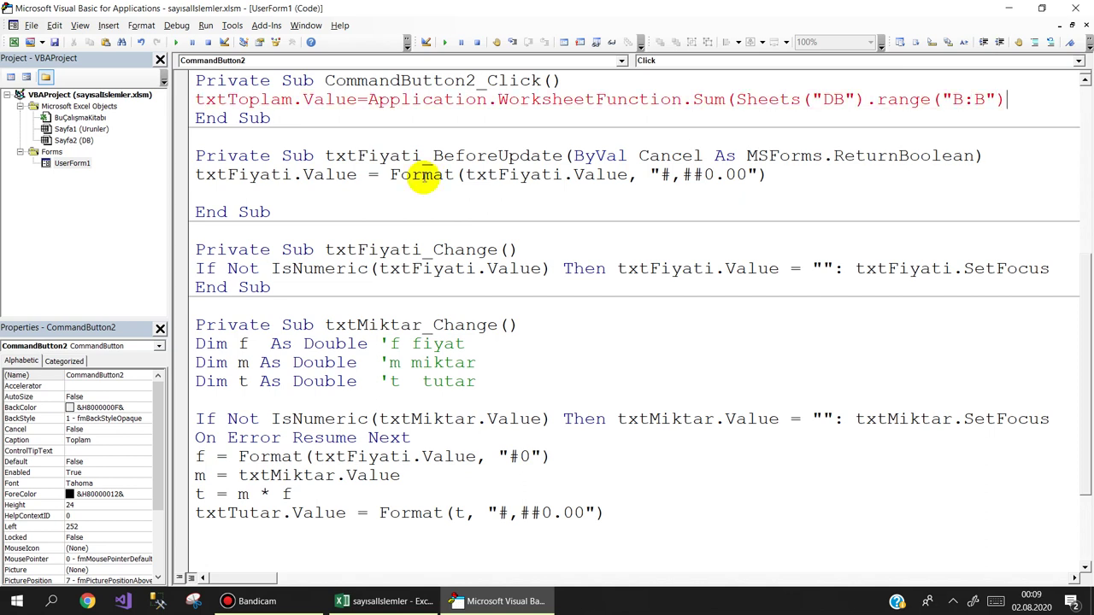
type(")")
key("Return")
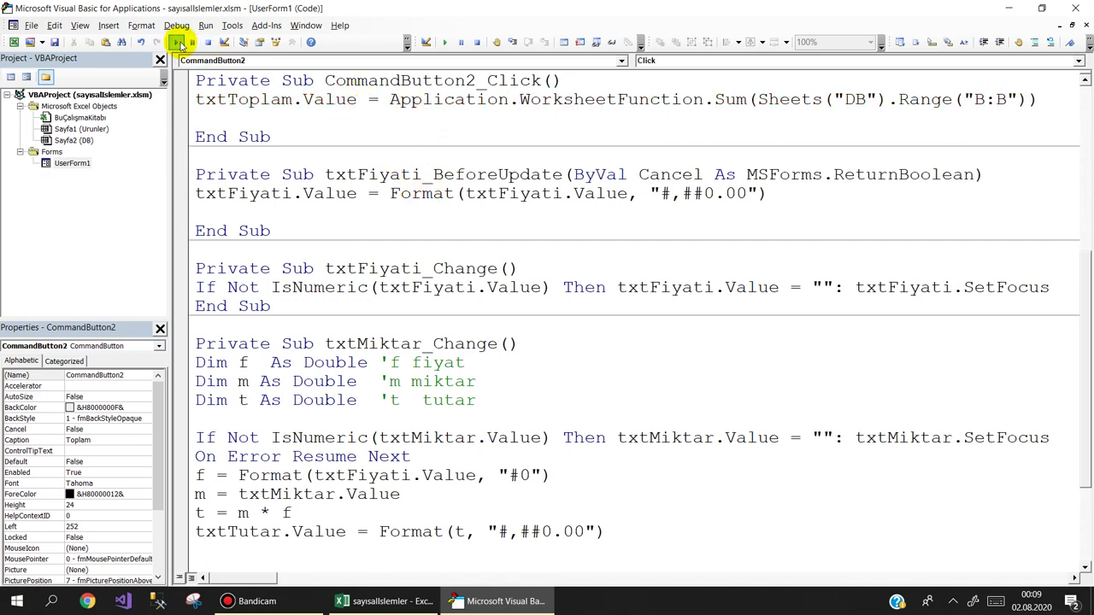
- Run the form, confirm Toplam shows 15, then return to the UserForm1 designer
left_click(175, 42)
left_click(640, 296)
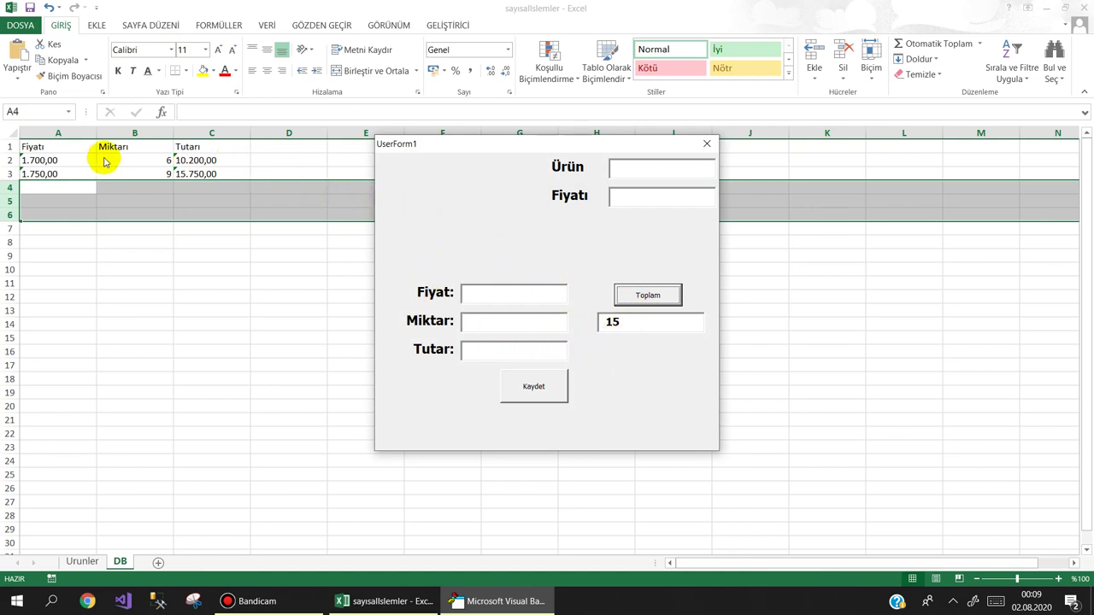
left_click(710, 145)
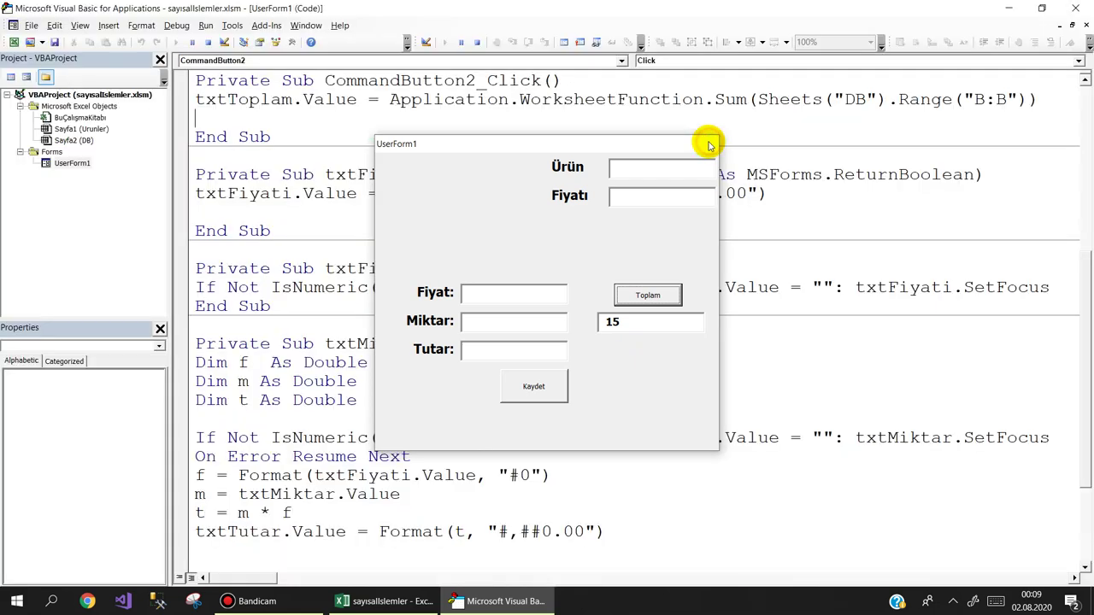
left_click(385, 601)
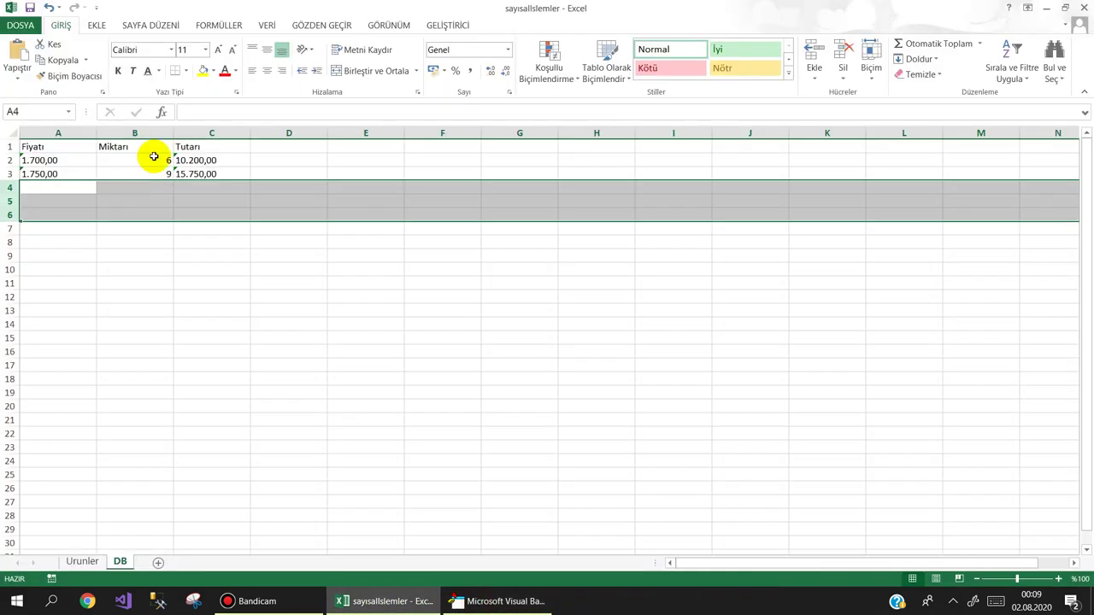
left_click(466, 601)
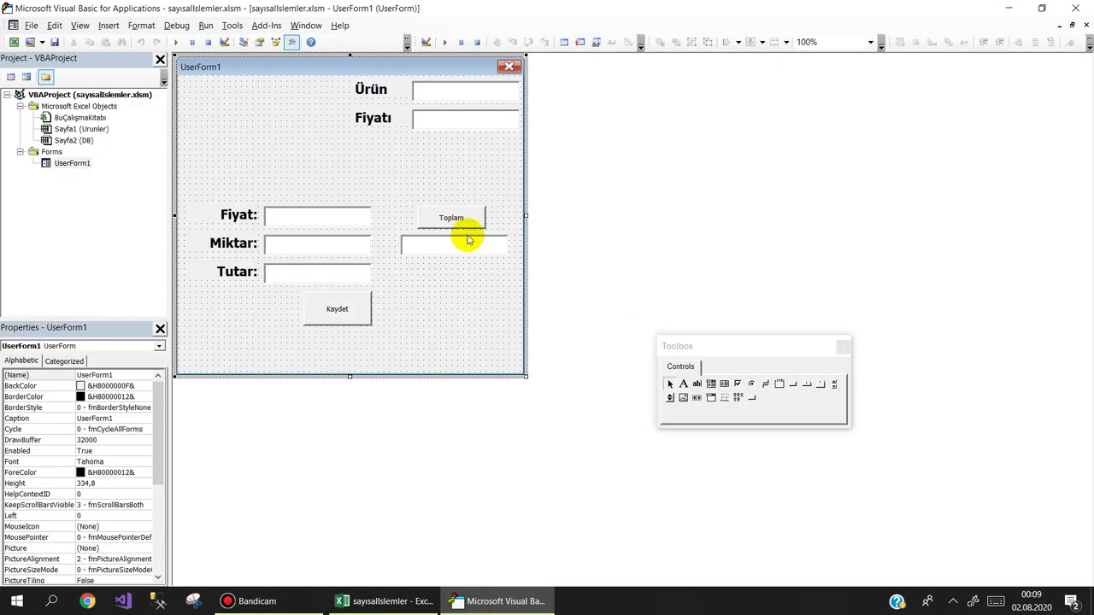
left_click(274, 598)
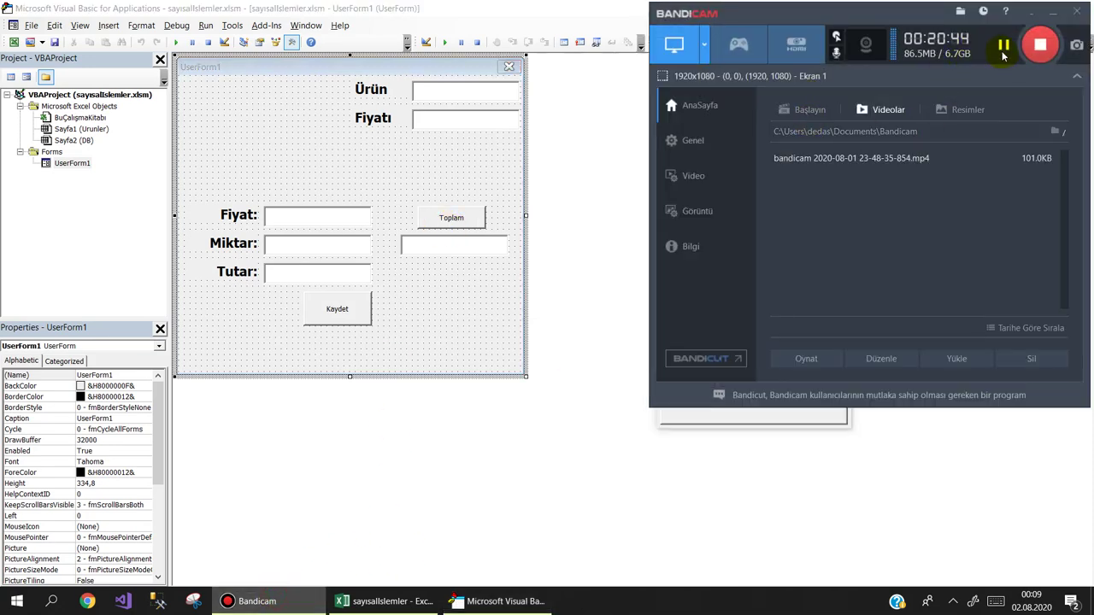
- Change the Toplam sum range from Range("B:B") to Range("C:C") and run the form
left_click(459, 313)
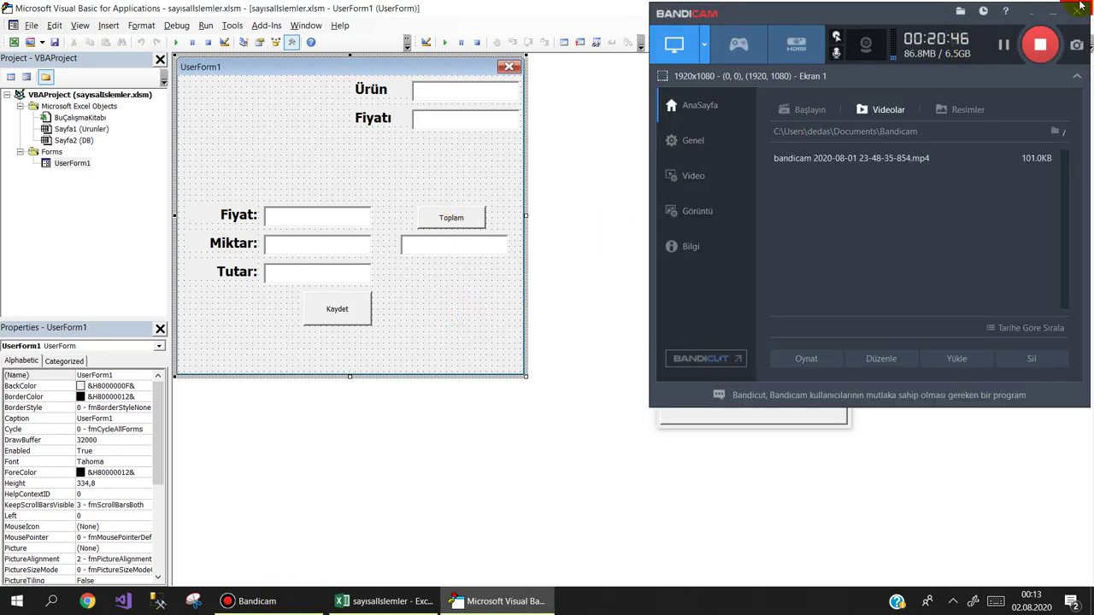
left_click(1049, 14)
double_click(438, 219)
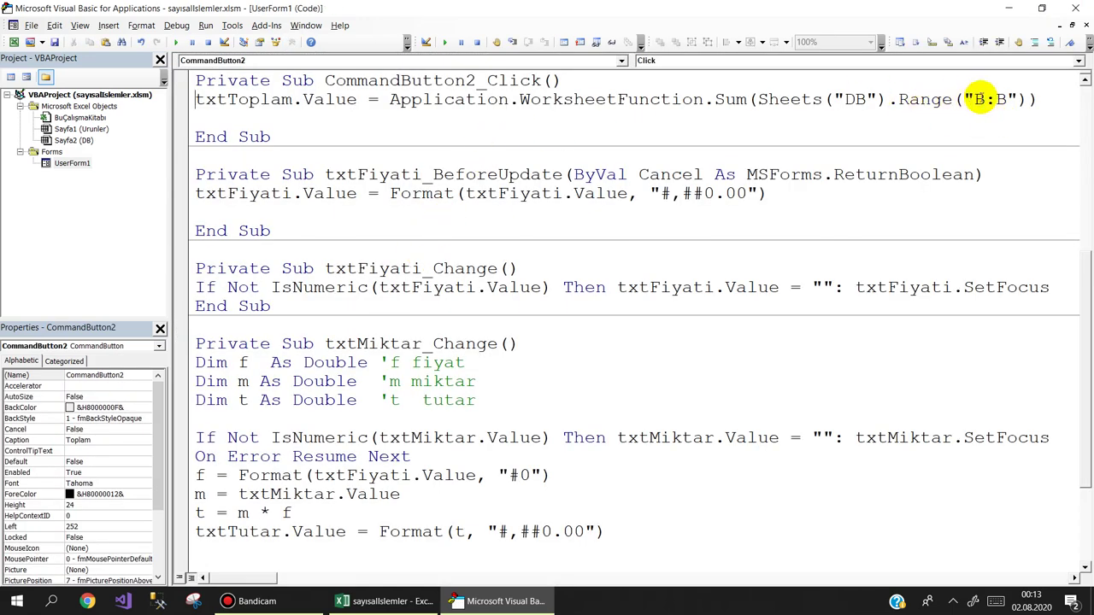
left_click_drag(975, 99, 1007, 99)
type("C:C")
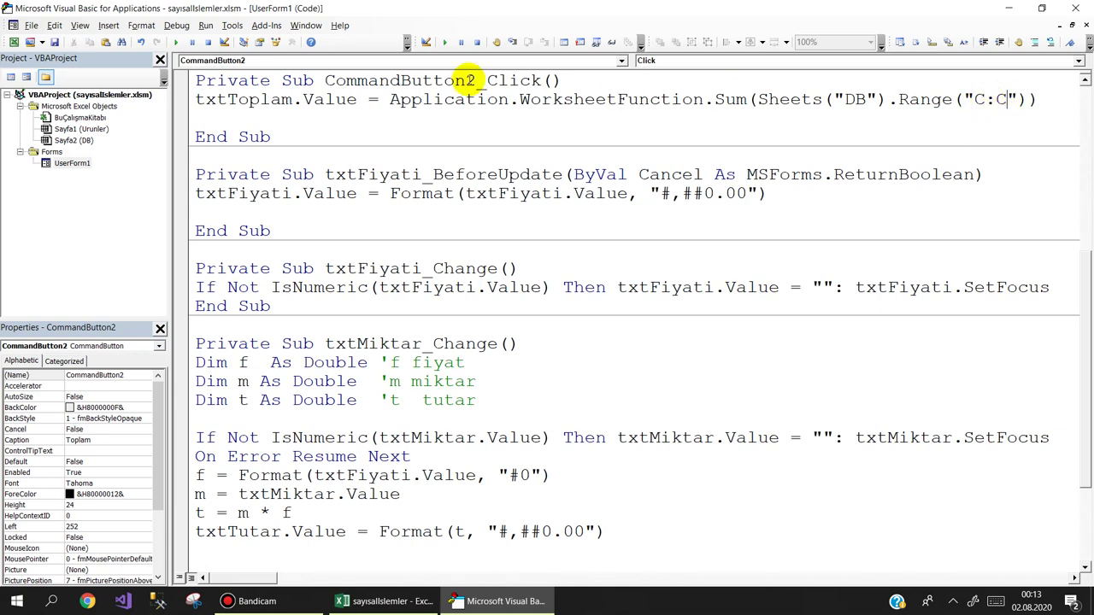
left_click(176, 42)
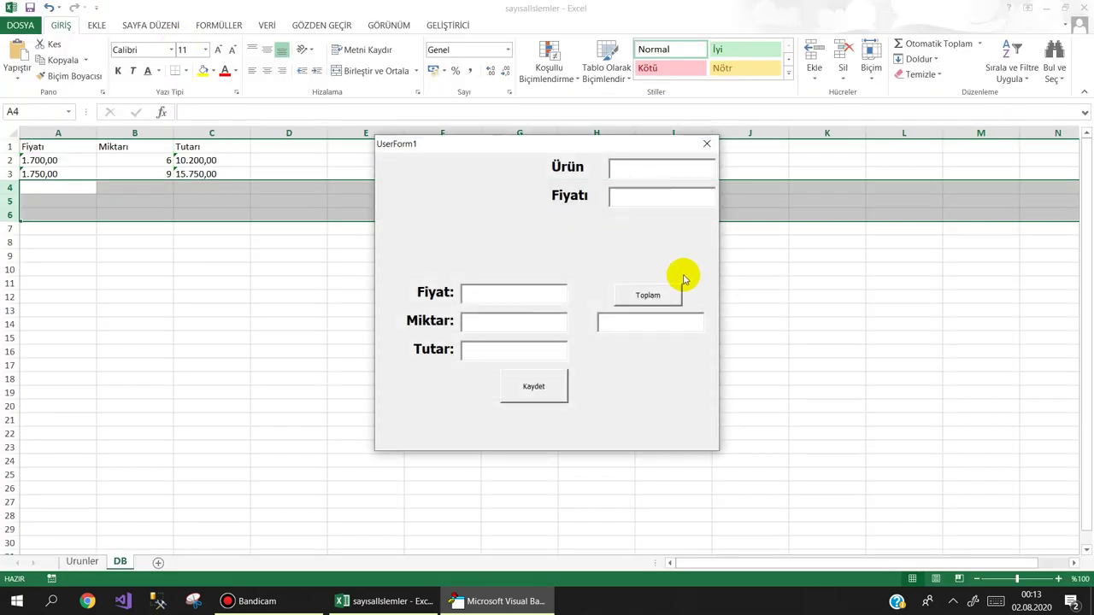
- Recalculate the total, close the form, and inspect cell C4 on the DB sheet
left_click(648, 290)
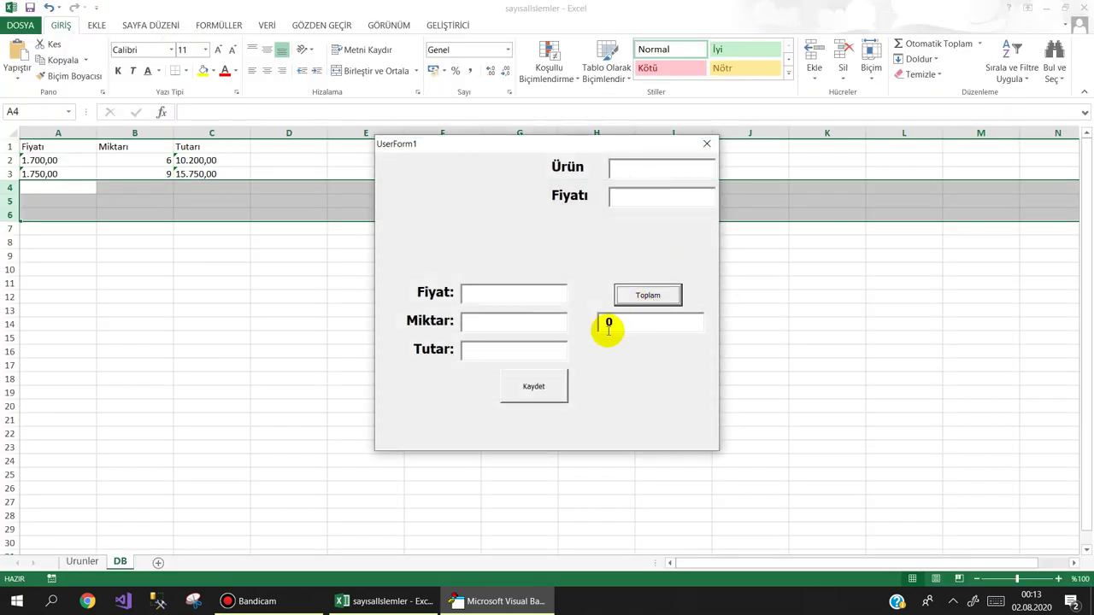
left_click(707, 143)
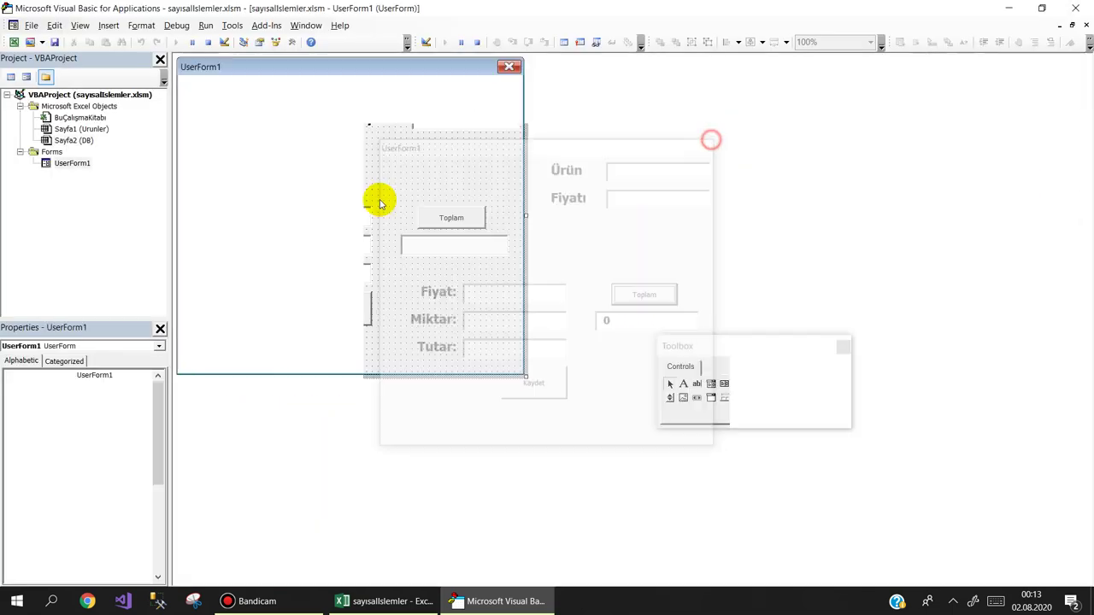
left_click(481, 598)
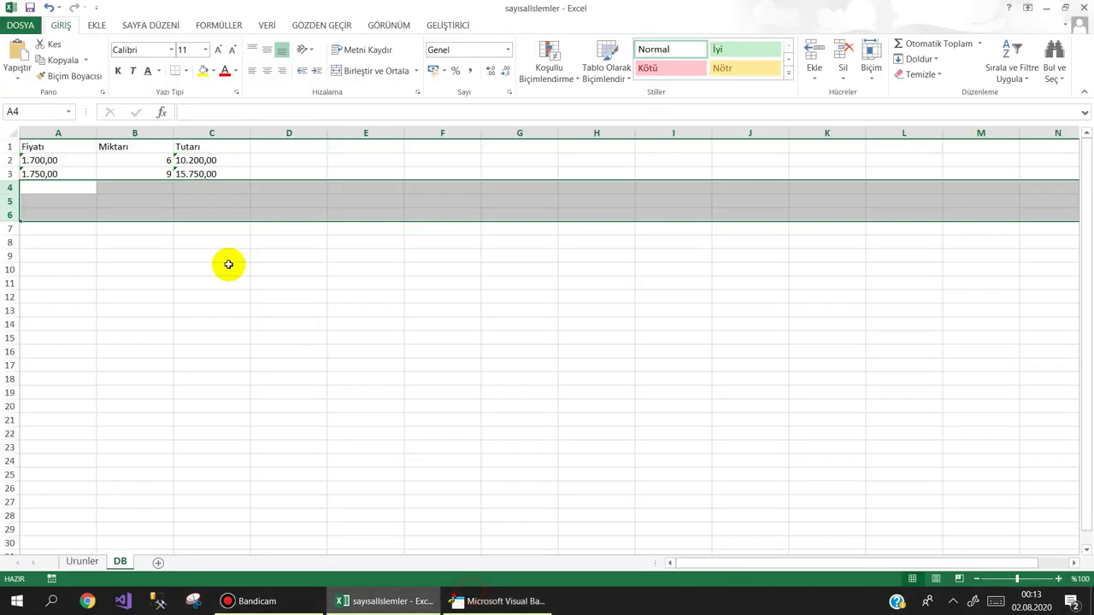
left_click(214, 187)
left_click(500, 601)
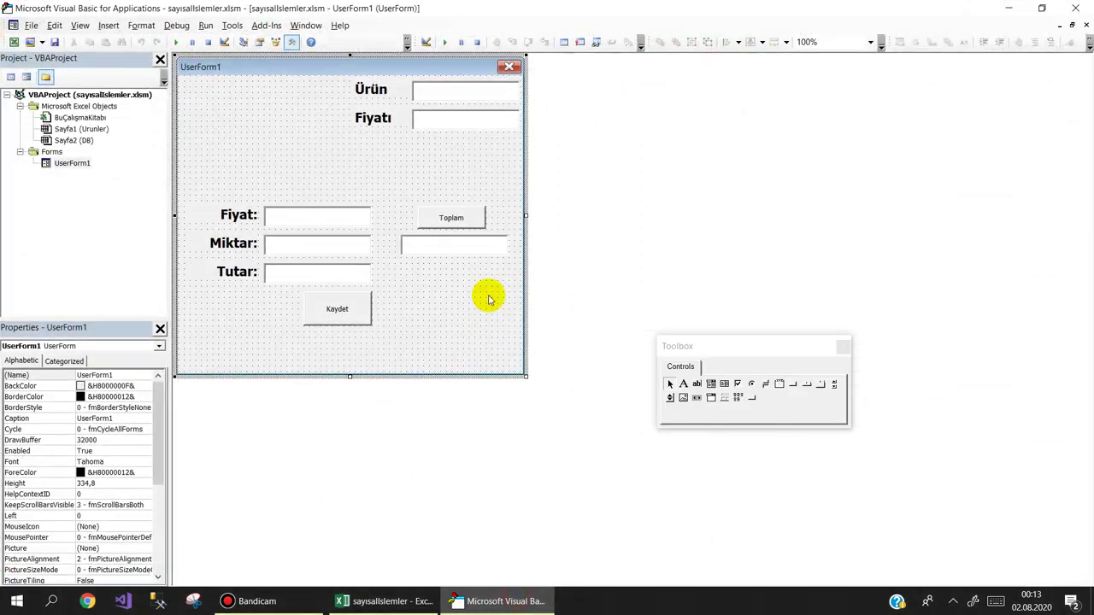
- Wrap the Toplam column C sum in Format(..., "#0")
double_click(451, 217)
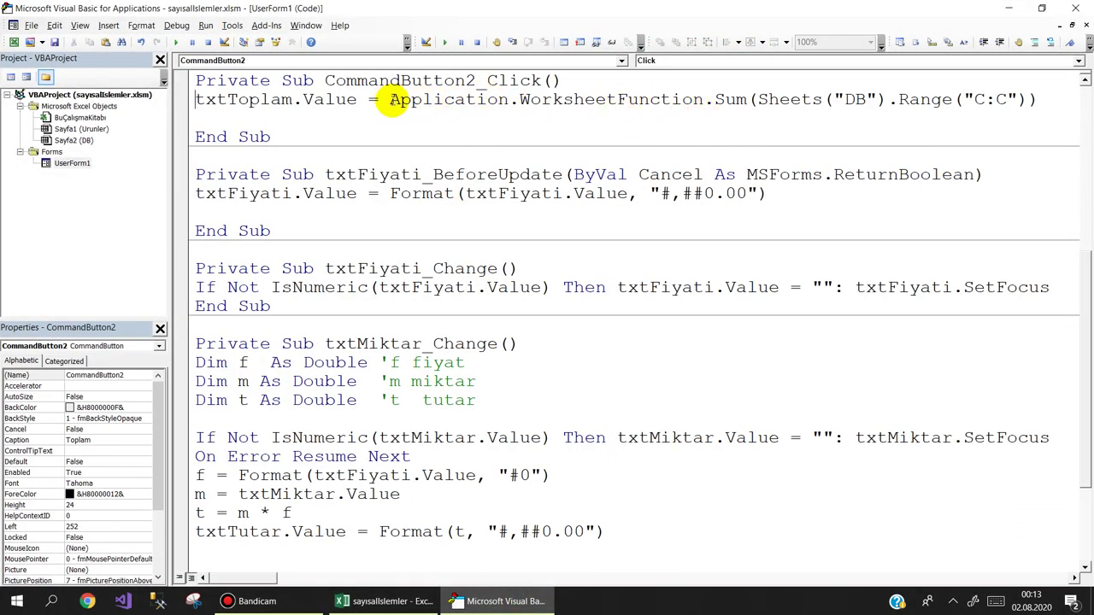
left_click(384, 99)
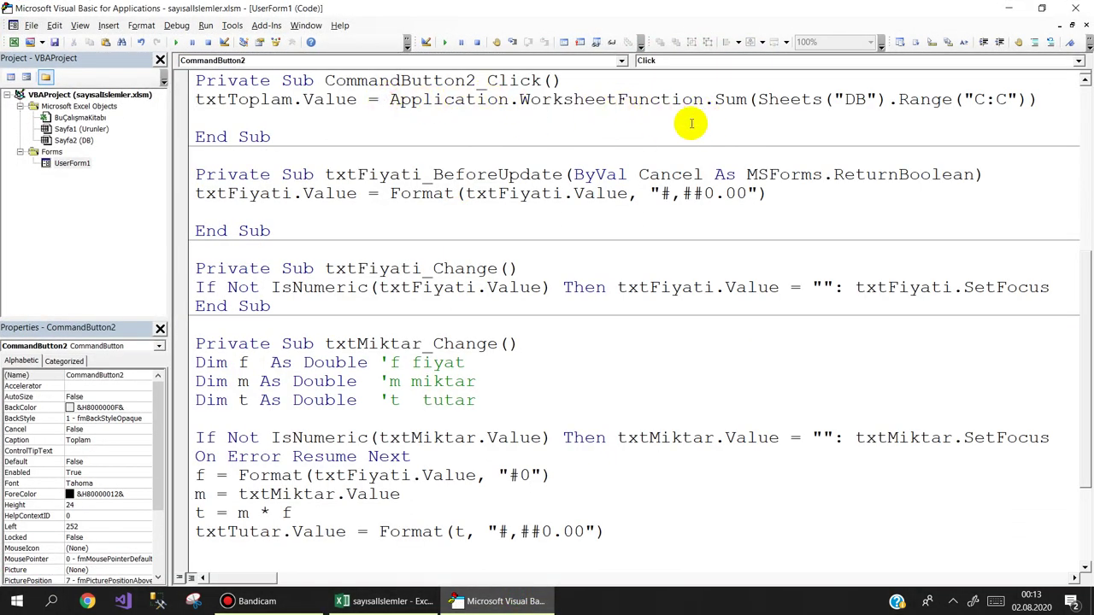
type("format")
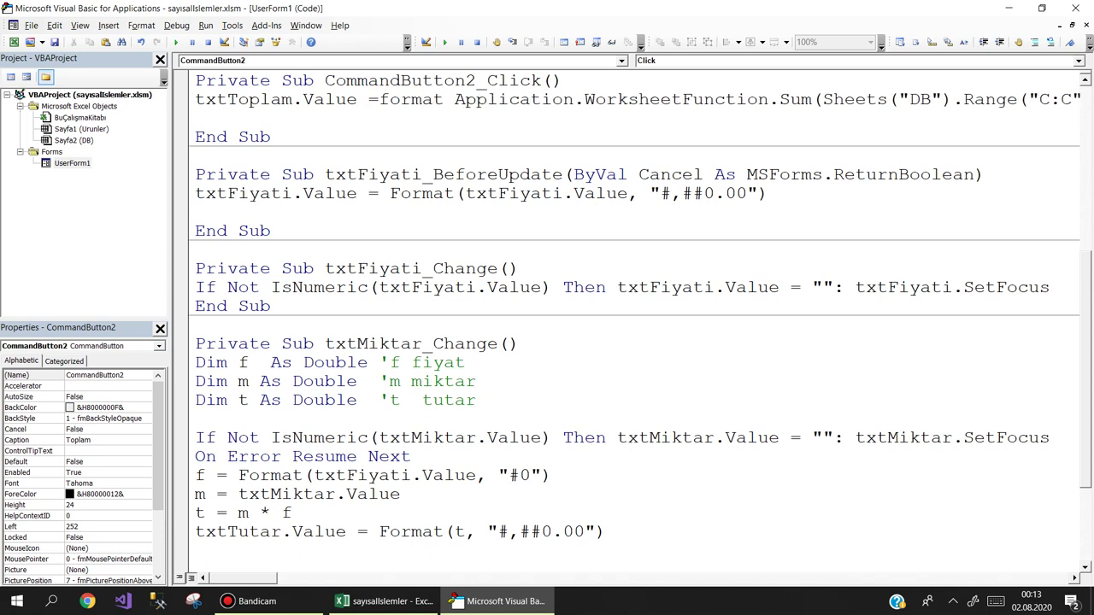
type("(")
key("End")
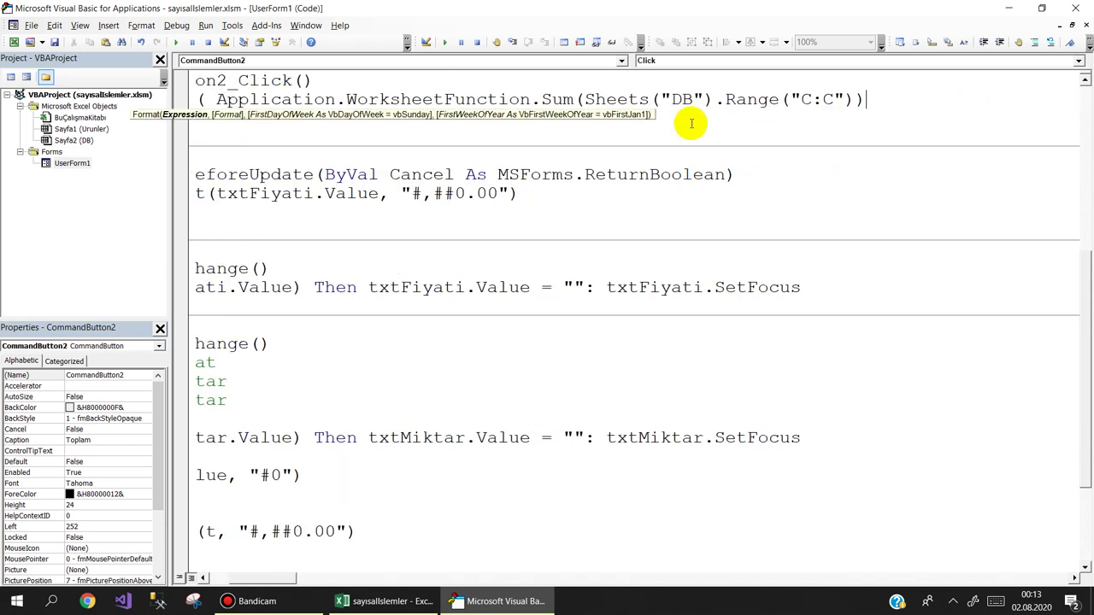
type(",\"#0")
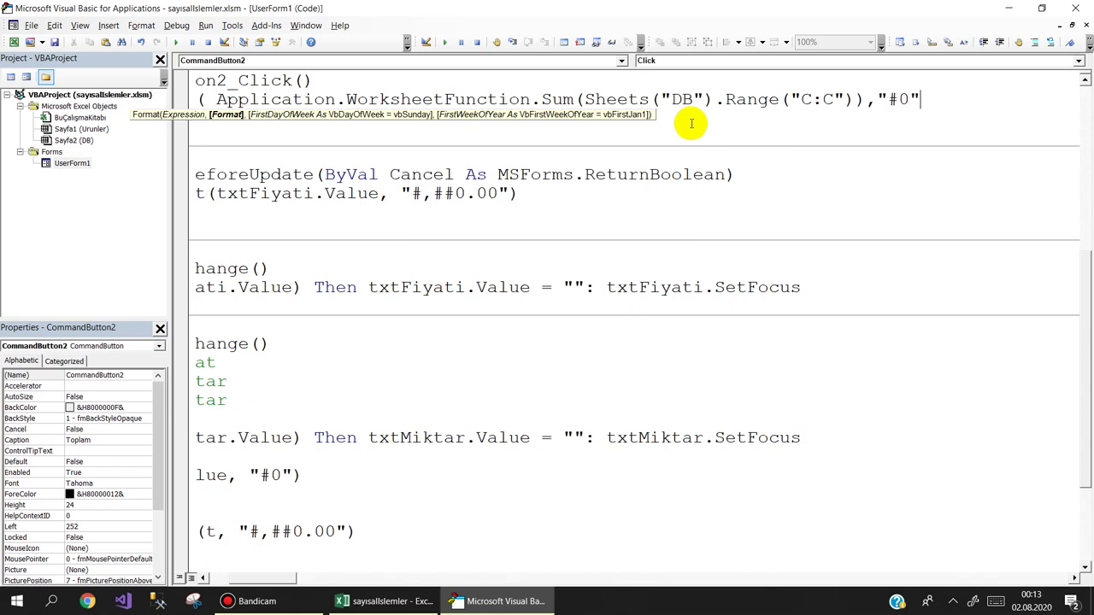
key("Escape")
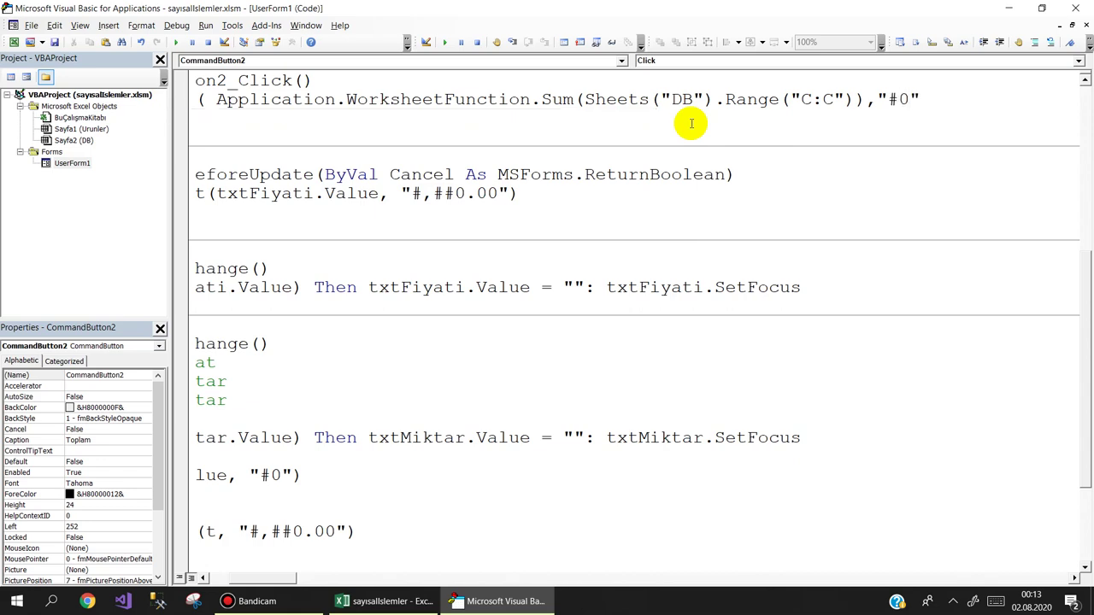
- Rerun the form, recalculate Toplam (still 0), and close it
left_click(177, 41)
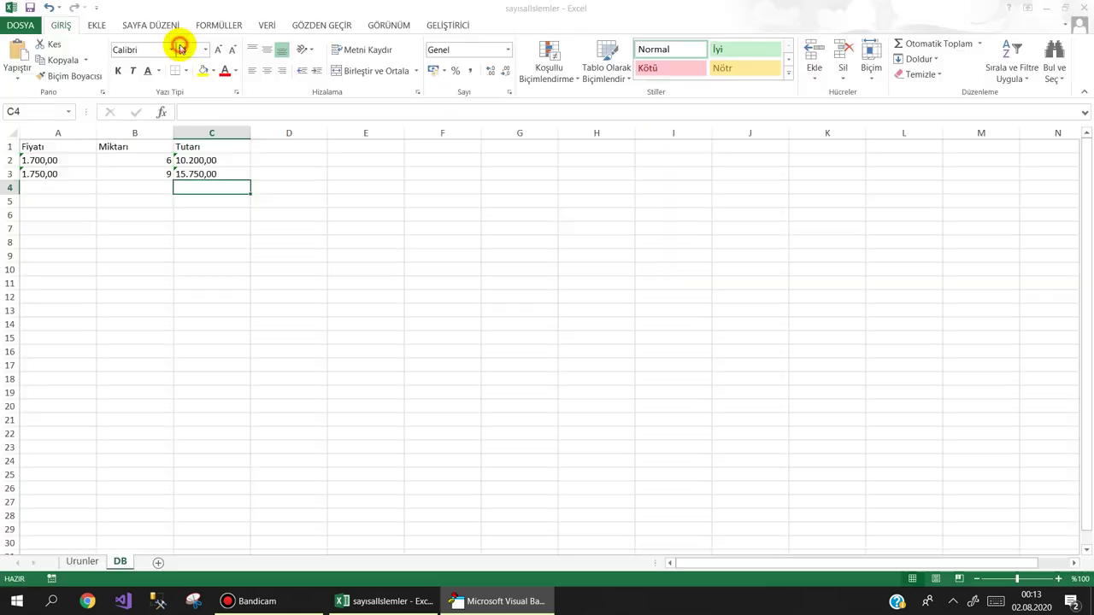
left_click(649, 297)
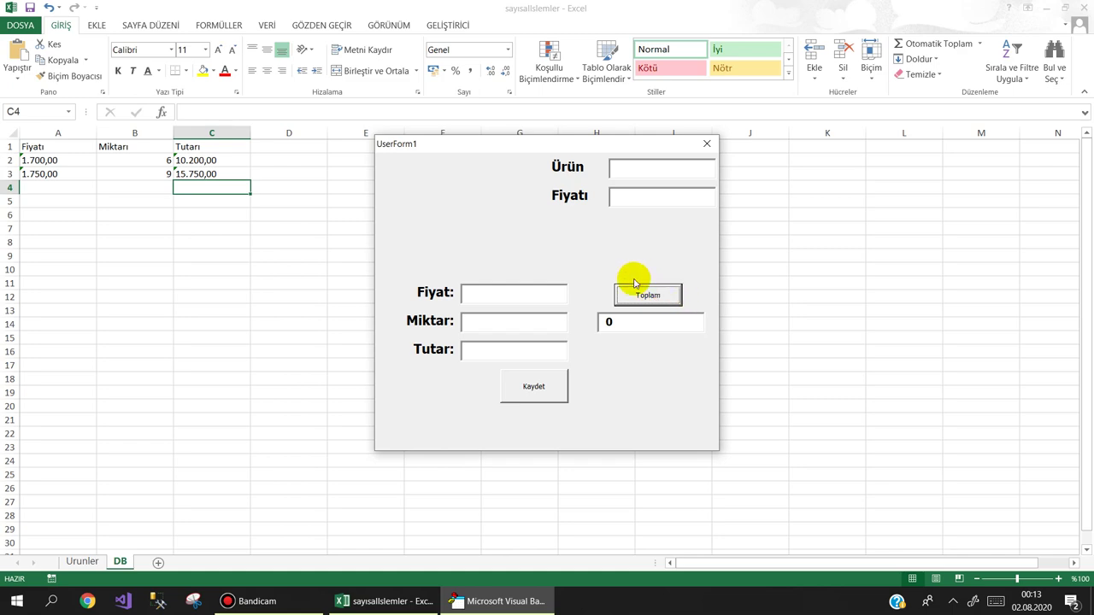
left_click(708, 147)
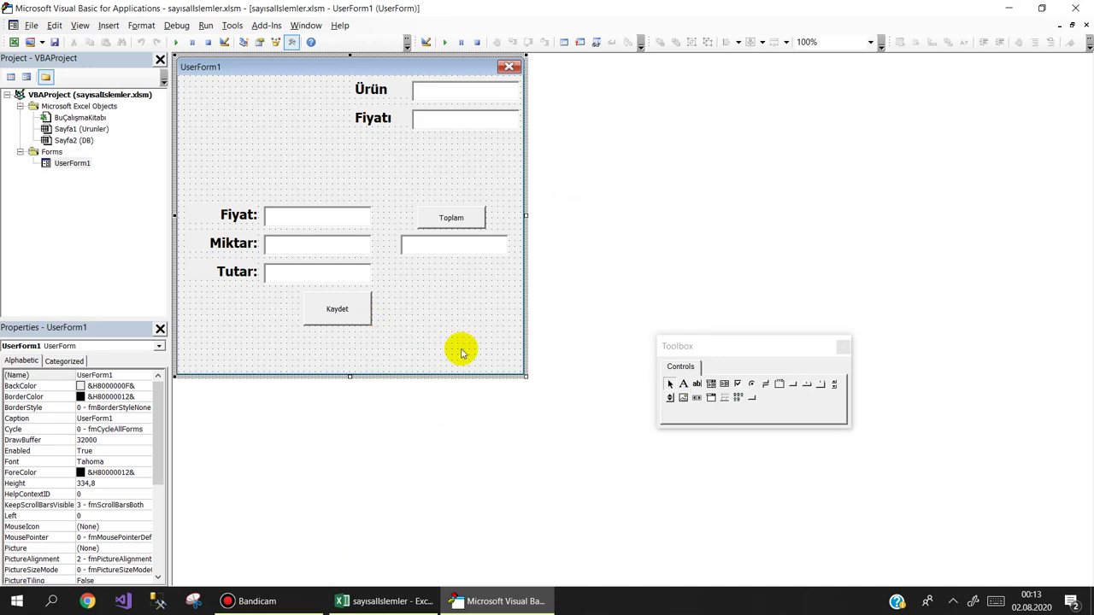
- Cut the A2 and C2 format strings in CommandButton1_Click from "#,##0.00" to "#0" and return to Excel
double_click(453, 217)
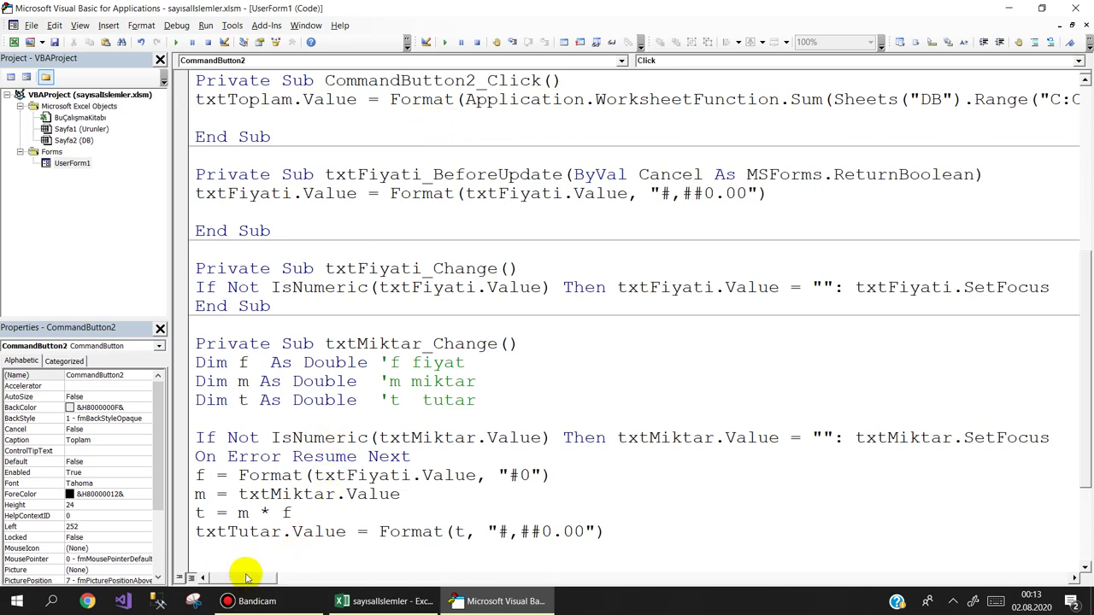
mouse_move(248, 579)
left_mouse_down()
mouse_move(270, 579)
mouse_move(243, 580)
left_mouse_up()
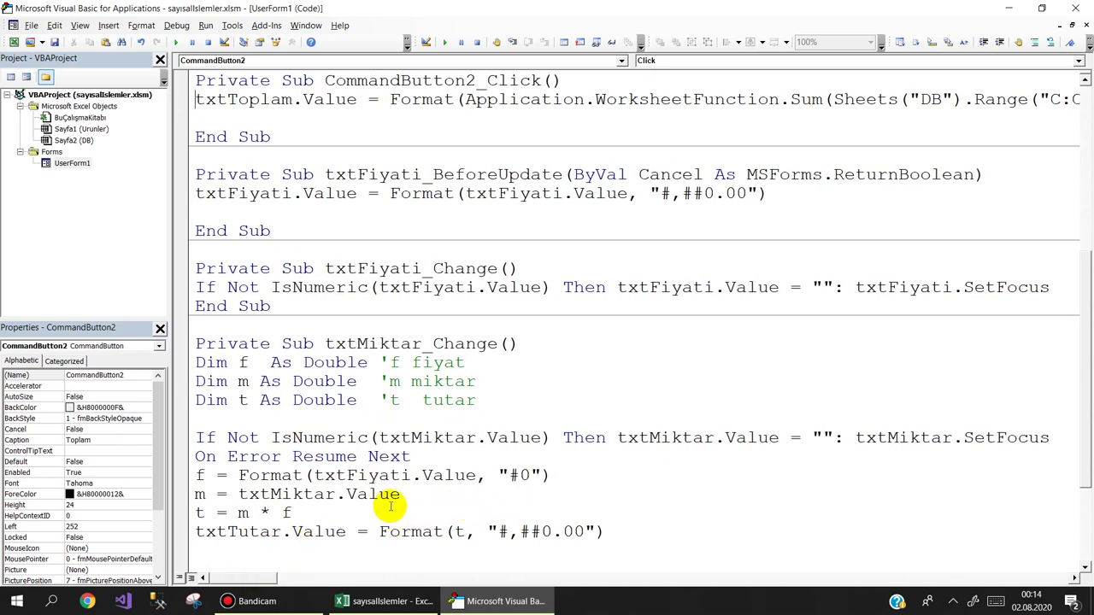
mouse_move(1083, 376)
left_mouse_down()
mouse_move(1079, 466)
mouse_move(1077, 218)
left_mouse_up()
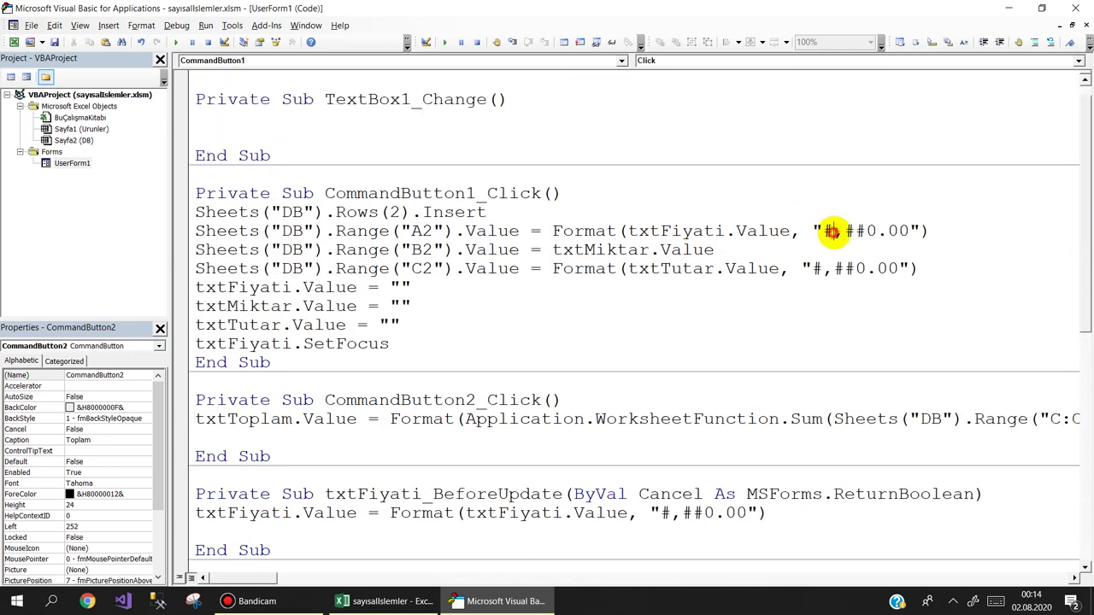
left_click_drag(832, 231, 898, 227)
key("Delete")
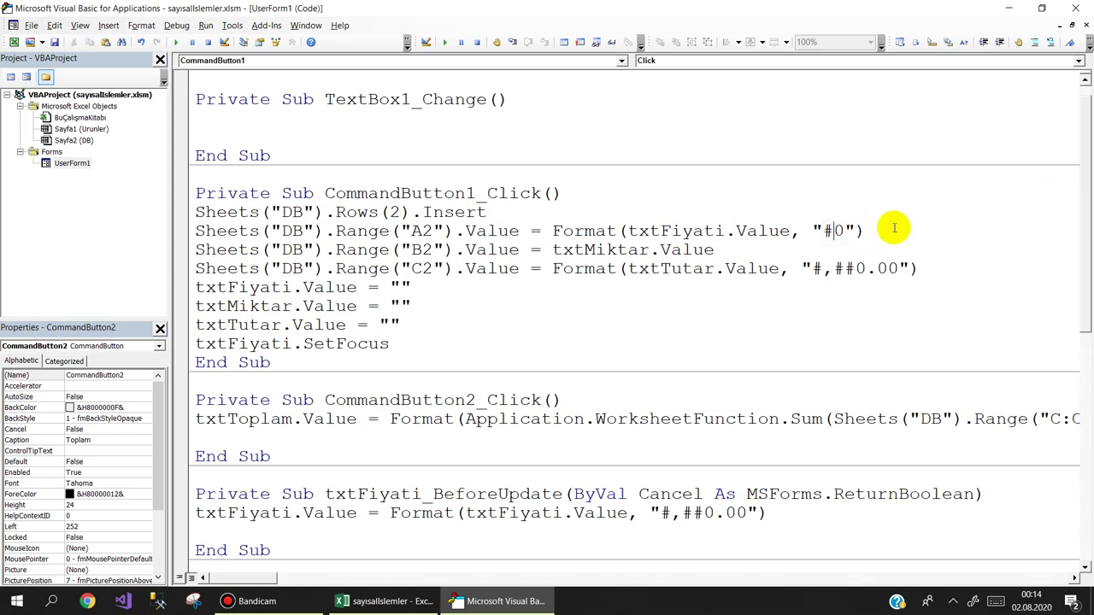
left_click_drag(823, 269, 889, 270)
key("Delete")
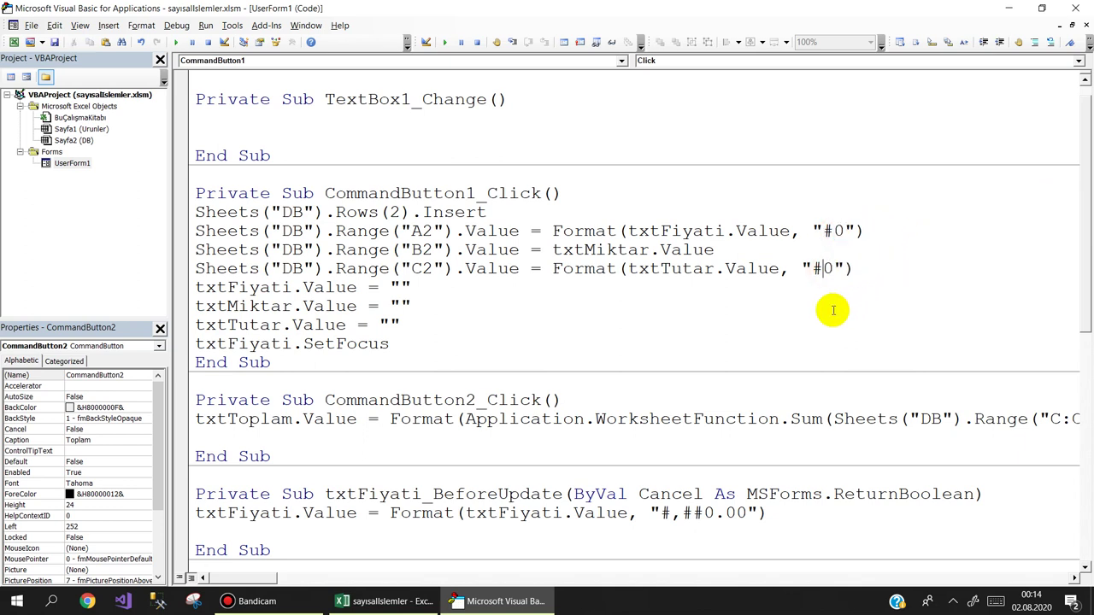
left_click(500, 601)
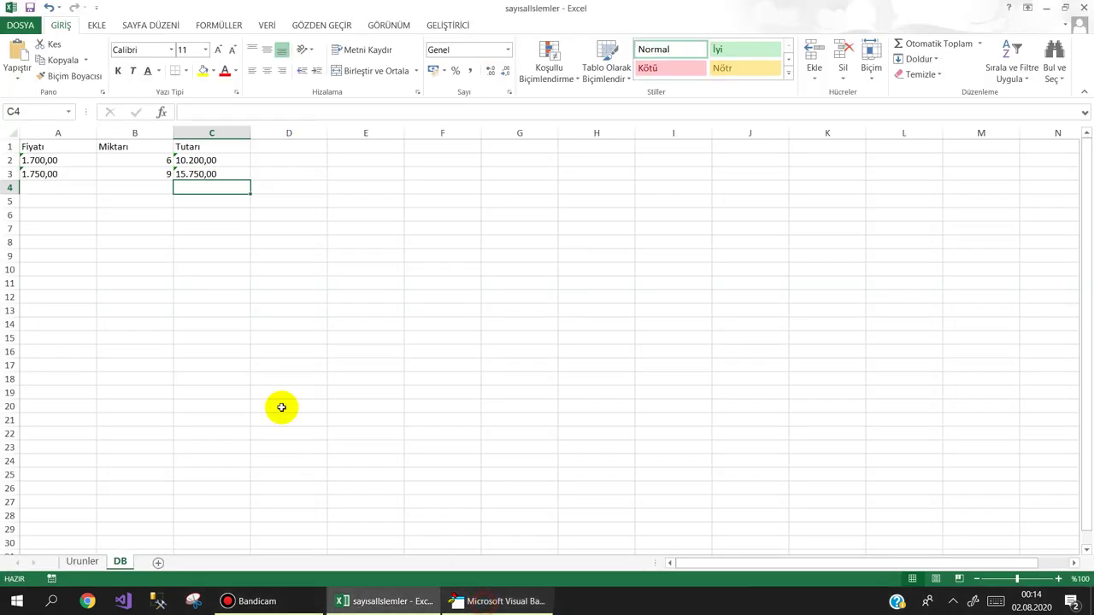
- Delete the old data rows 2 and 3 from the DB sheet
left_click_drag(8, 160, 10, 174)
right_click(11, 174)
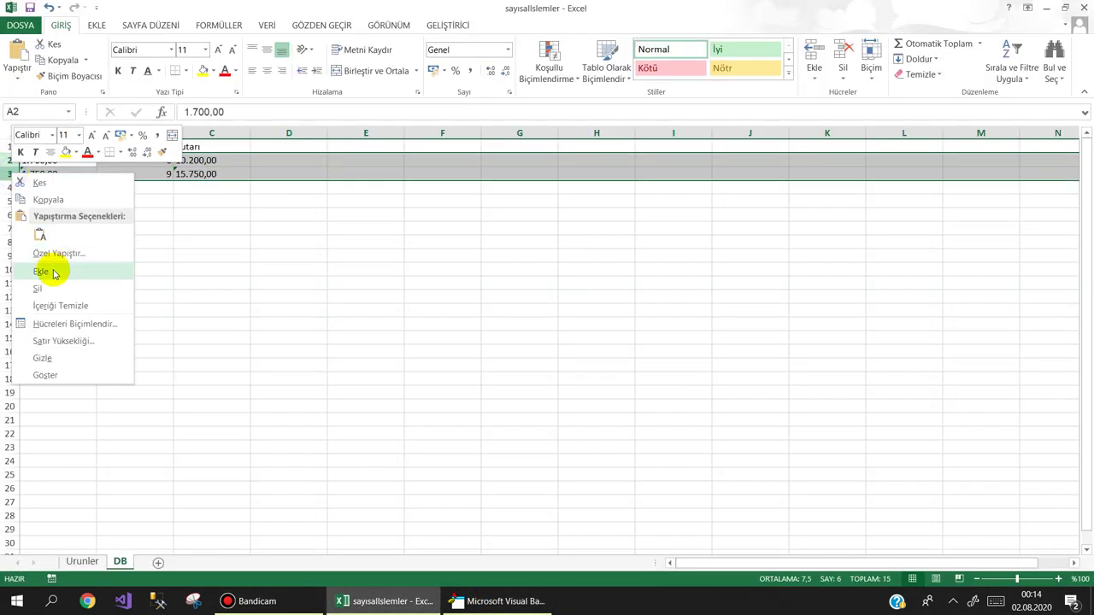
left_click(54, 285)
left_click(98, 217)
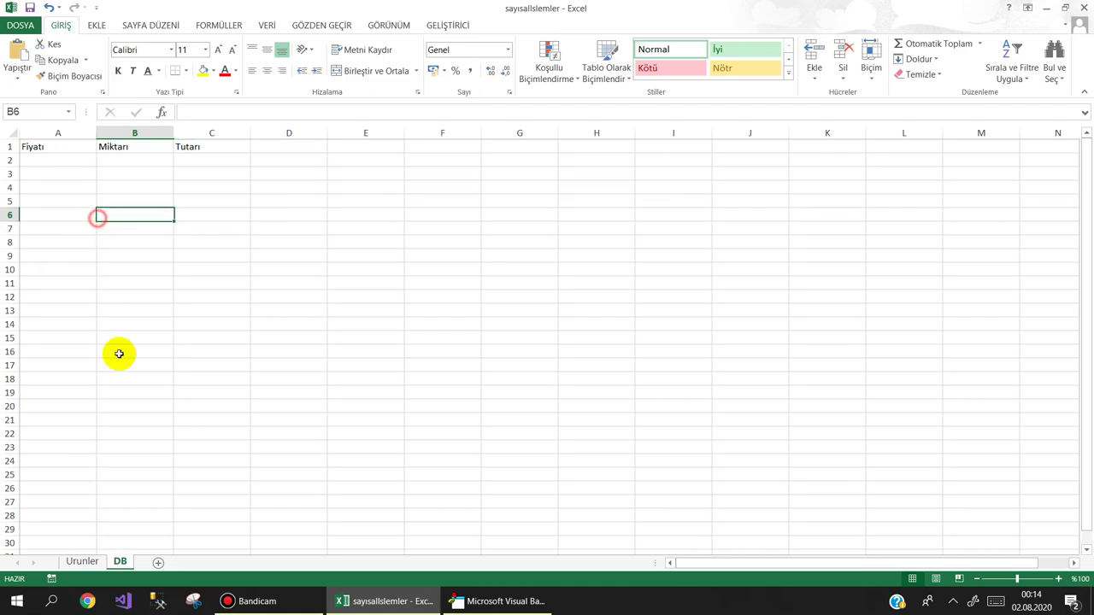
left_click(500, 601)
- Run the form and save a 14500 × 3 sale
left_click(178, 44)
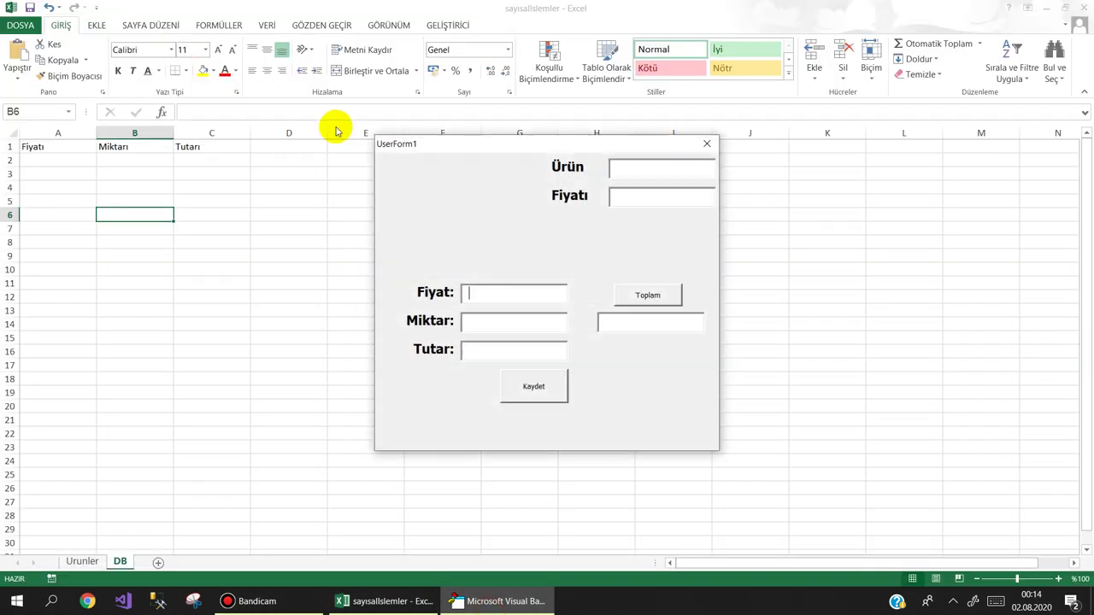
type("14.500,00")
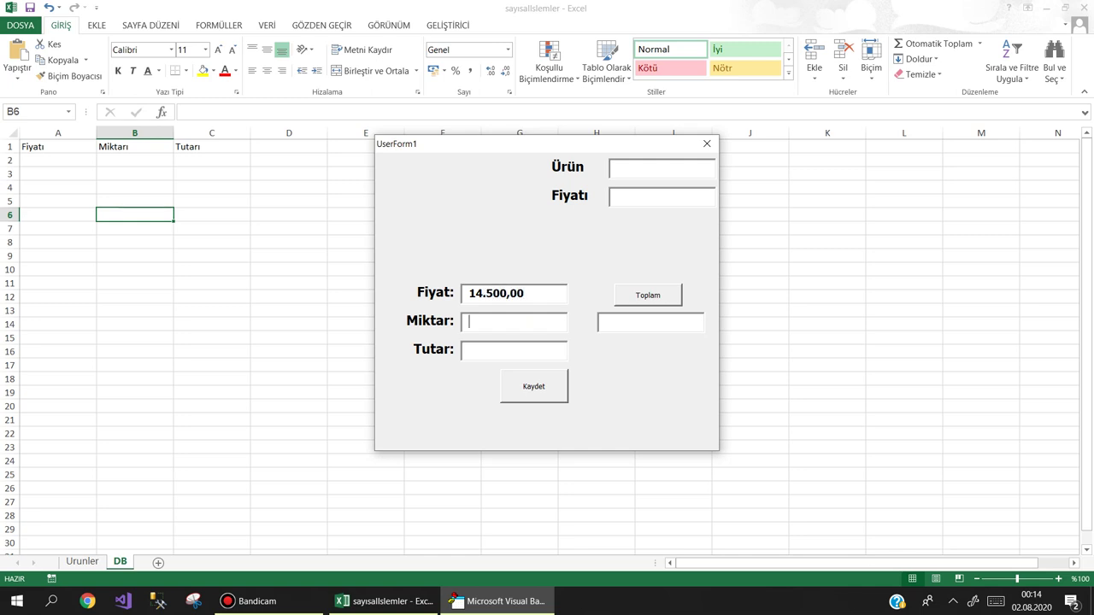
type("3")
key("Tab")
key("Return")
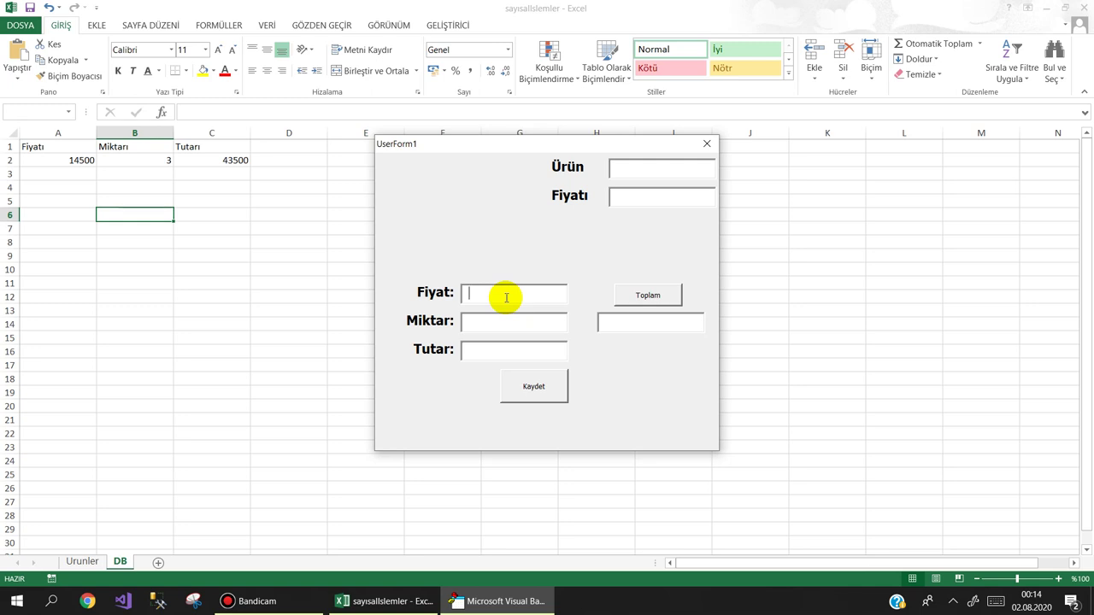
- Save a 6300 × 7 sale, calculate the 87600 total, and close the form
type("63")
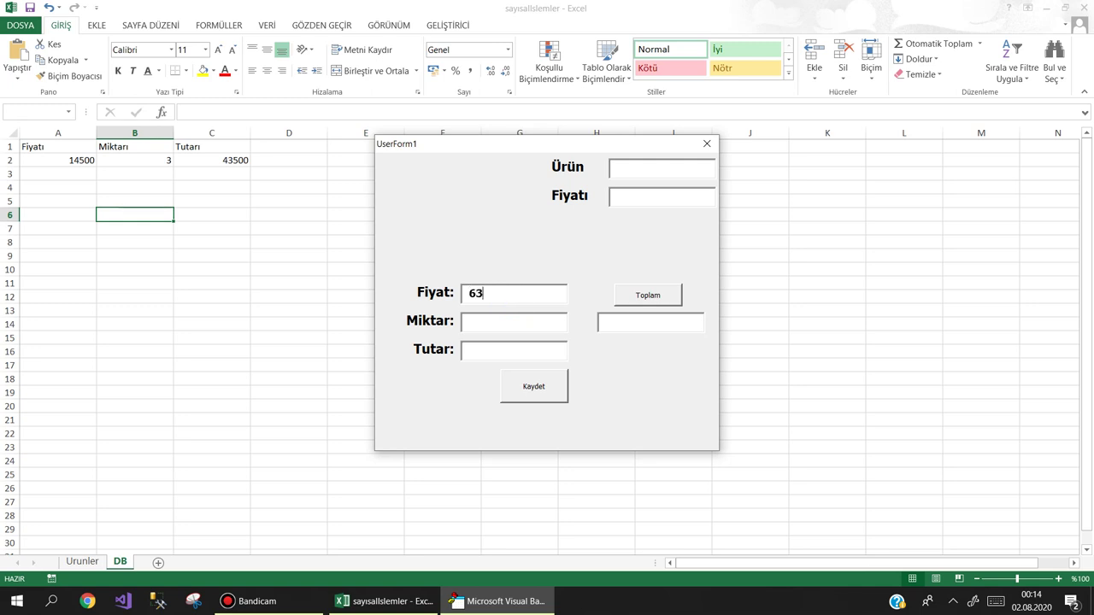
type("7")
key("Tab")
key("Tab")
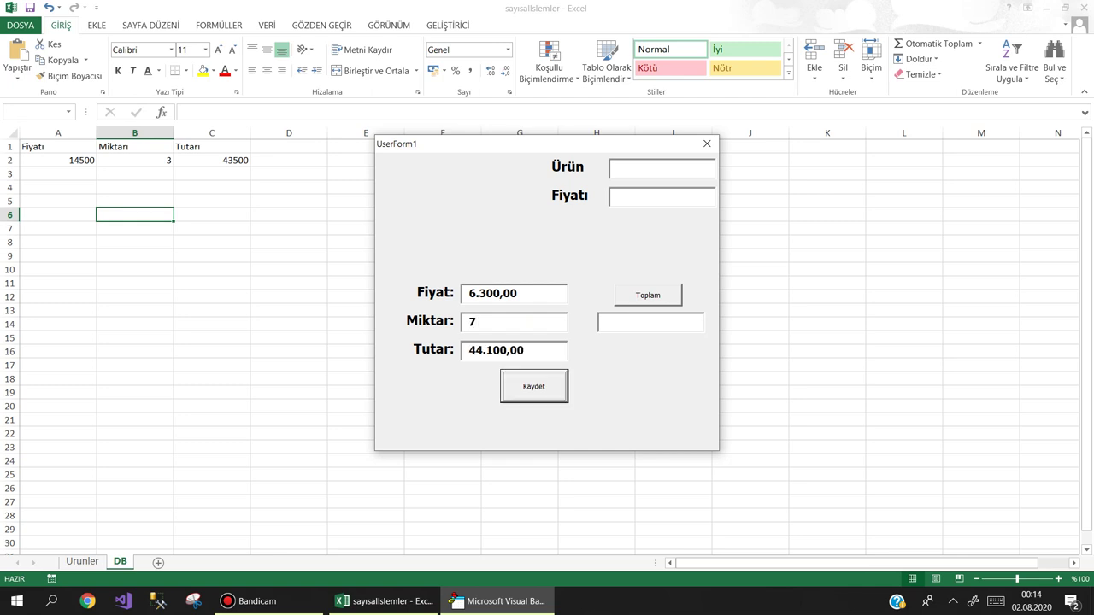
key("Return")
left_click(652, 296)
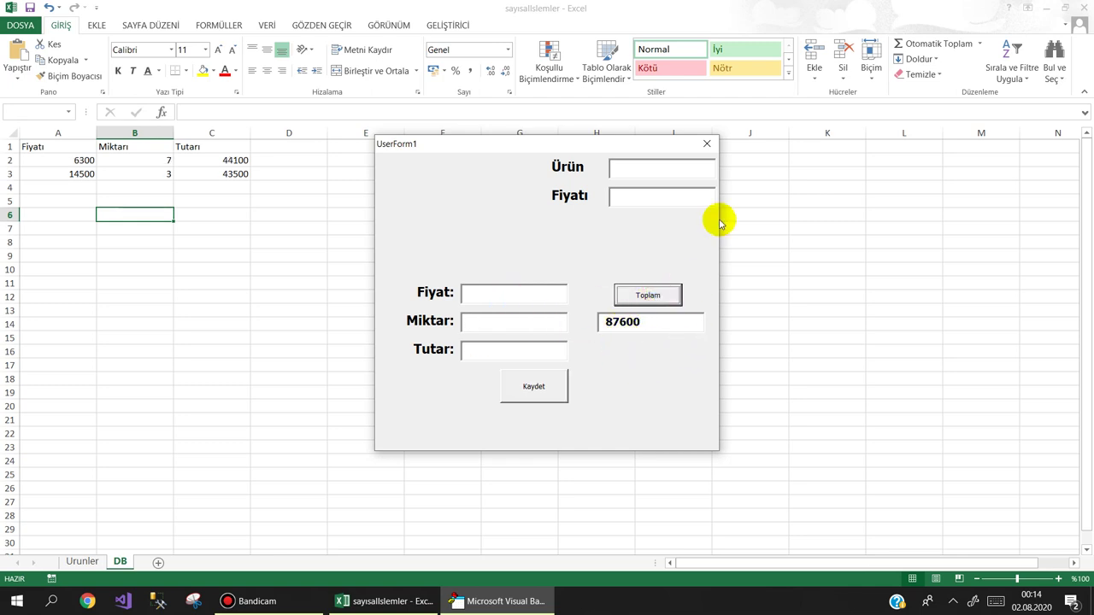
left_click(707, 144)
- Change Toplam's Sum format to "#,##0.00" and rerun the form to show 87.600,00
double_click(450, 215)
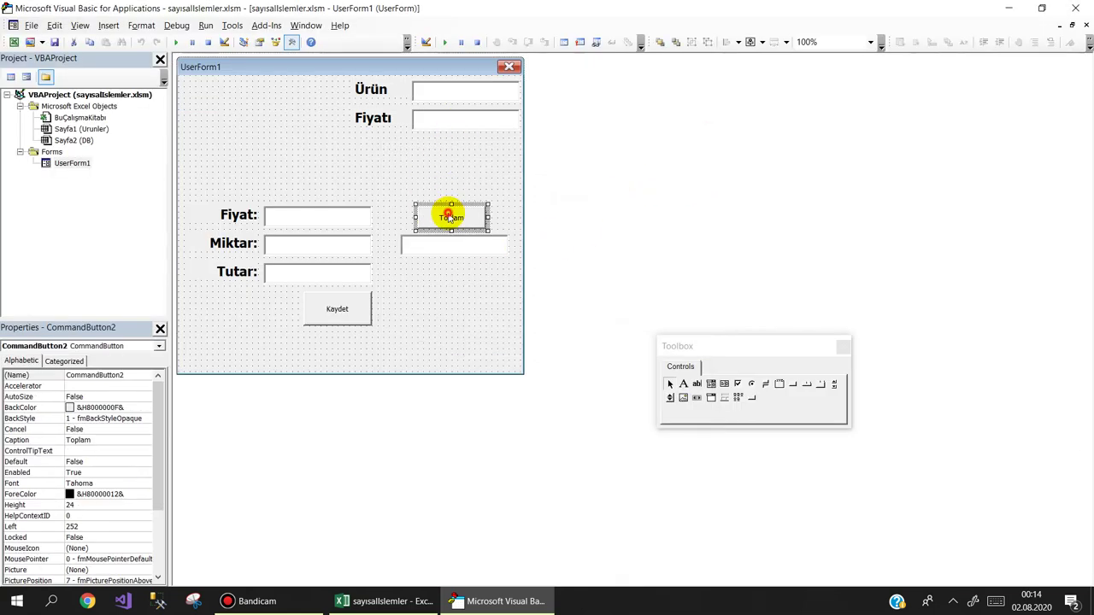
key("End")
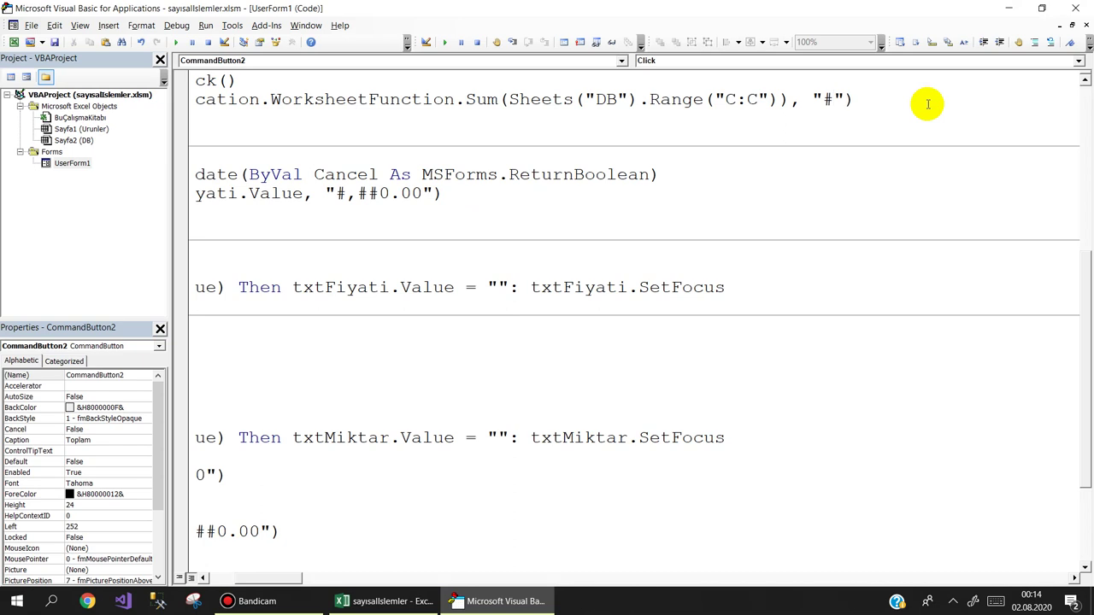
type(",##0.00")
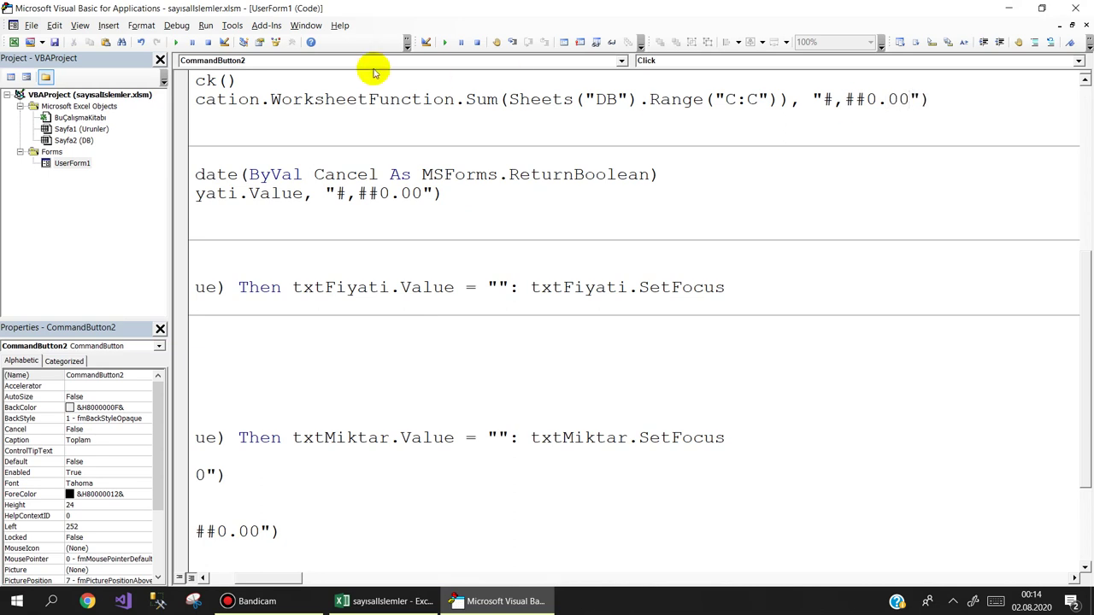
left_click(176, 42)
left_click(633, 300)
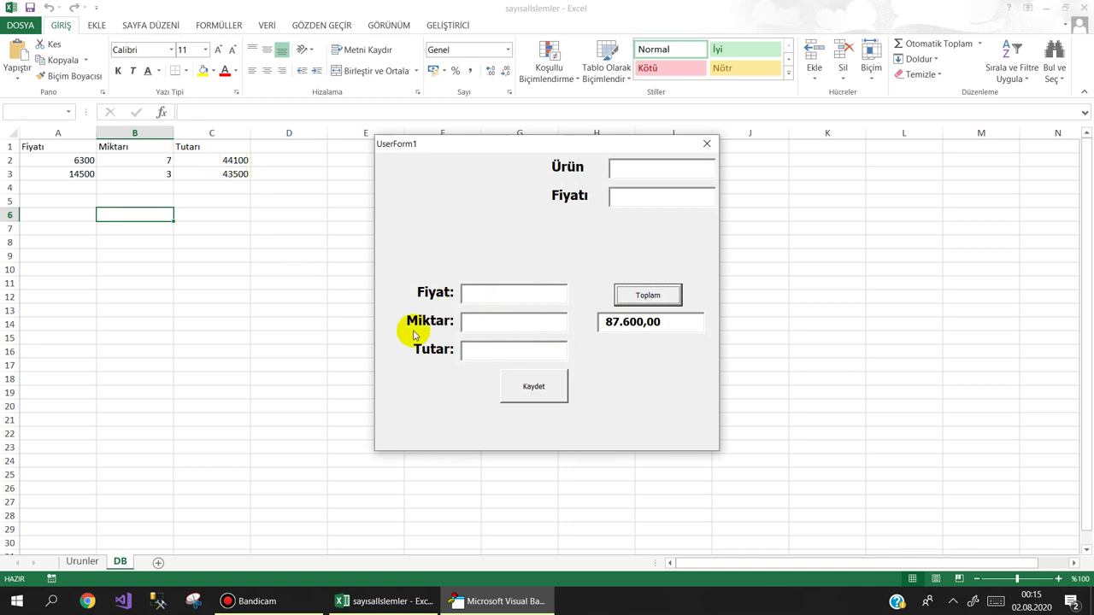
- Save a 14500 × 3 sale and recalculate the total
left_click(505, 295)
type("14.500,00")
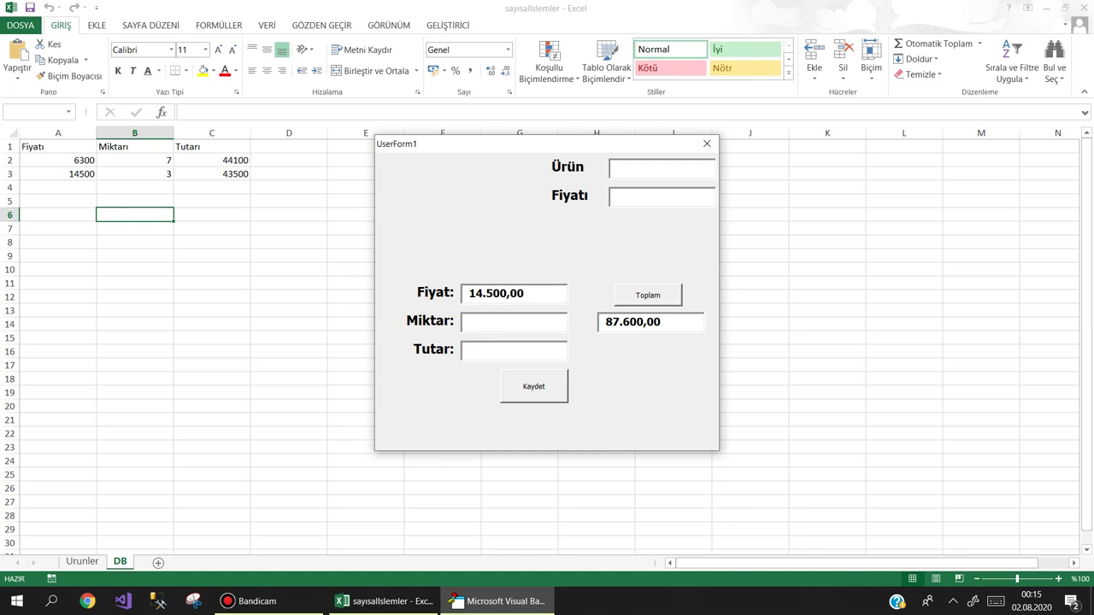
type("3")
key("Tab")
key("Return")
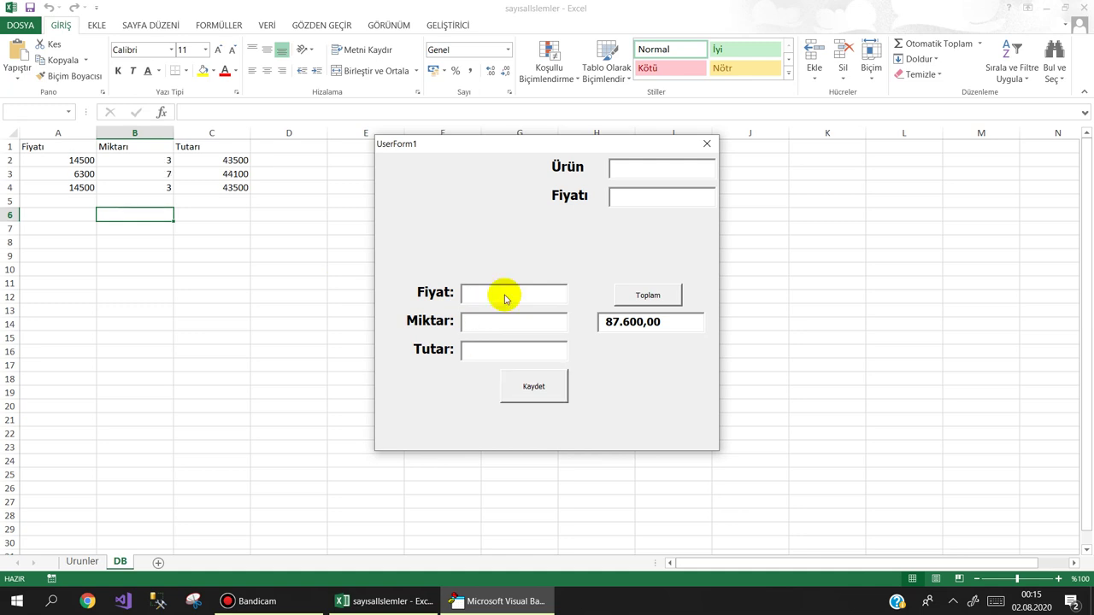
left_click(663, 298)
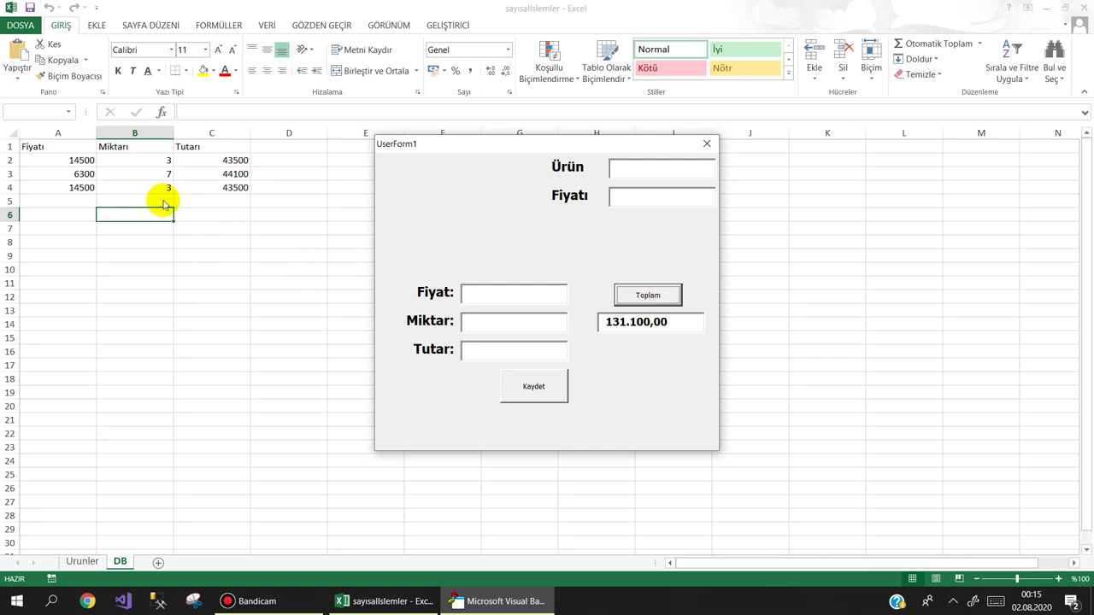
- Save a 12501 × 2 sale, showing a 156.102,00 total, then close the form
left_click(497, 290)
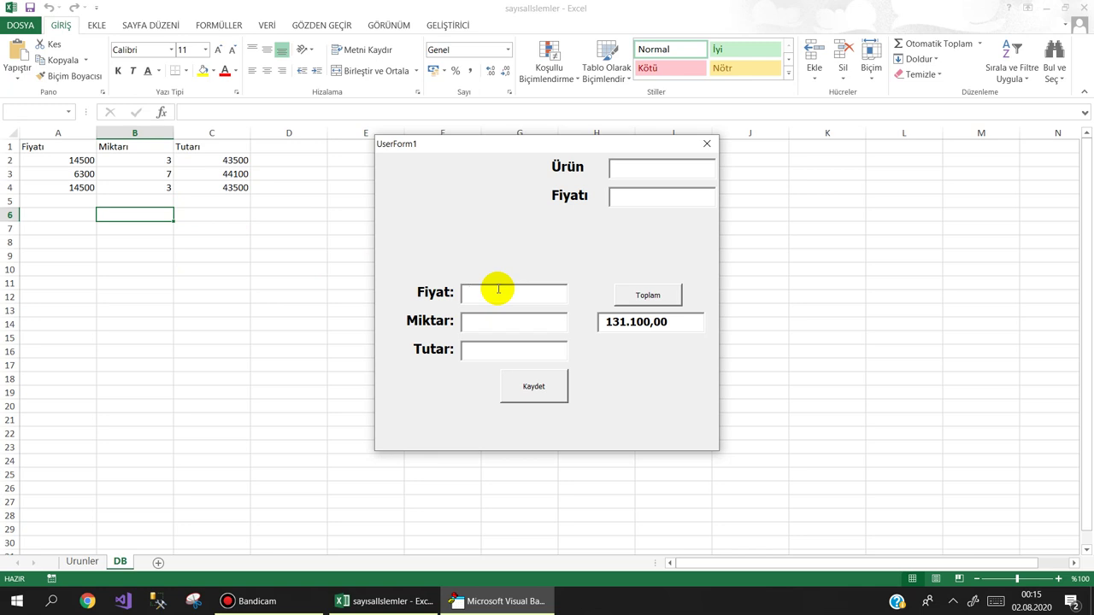
type("12.500,80")
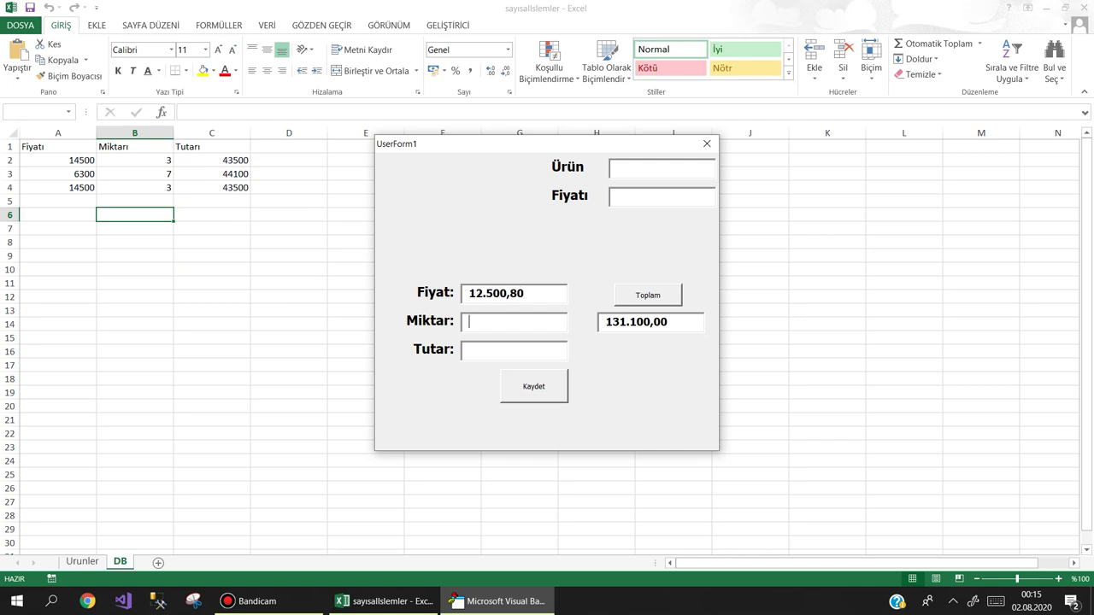
type("2")
key("Tab")
key("Return")
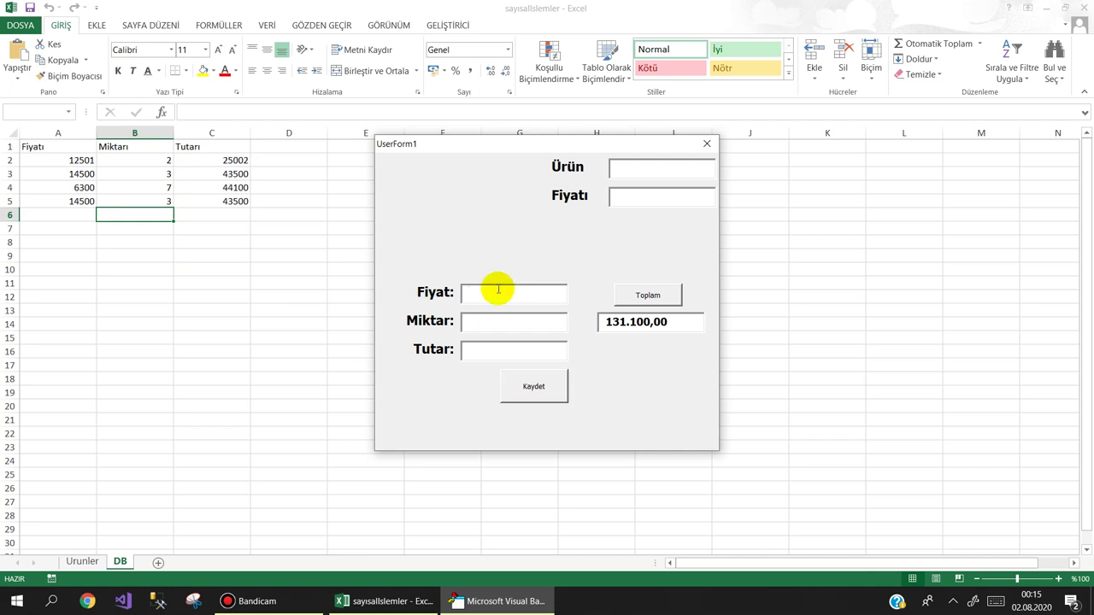
left_click(630, 301)
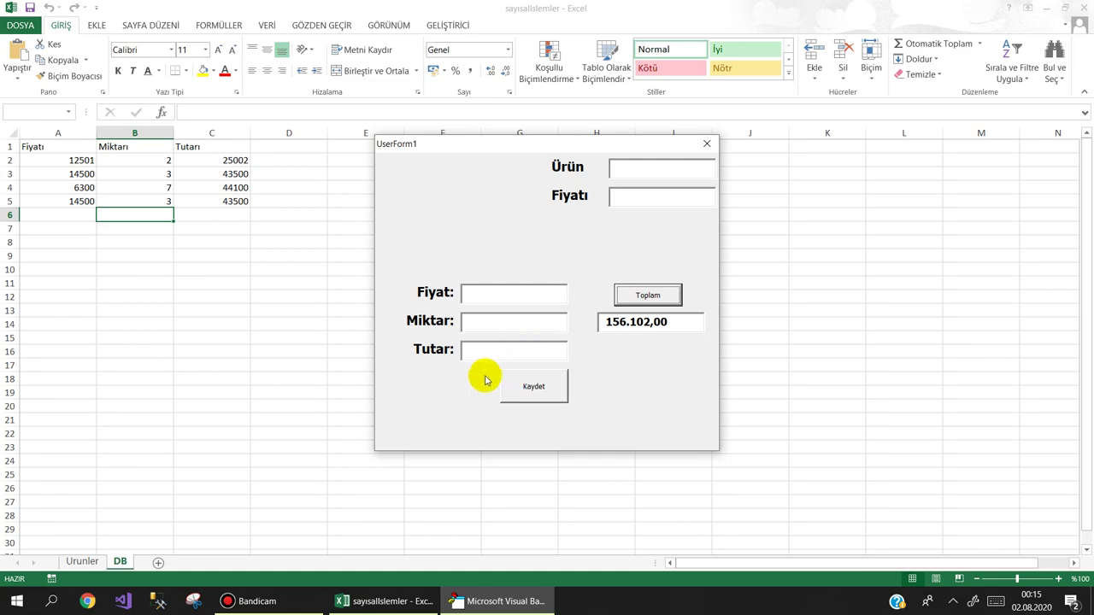
left_click(708, 145)
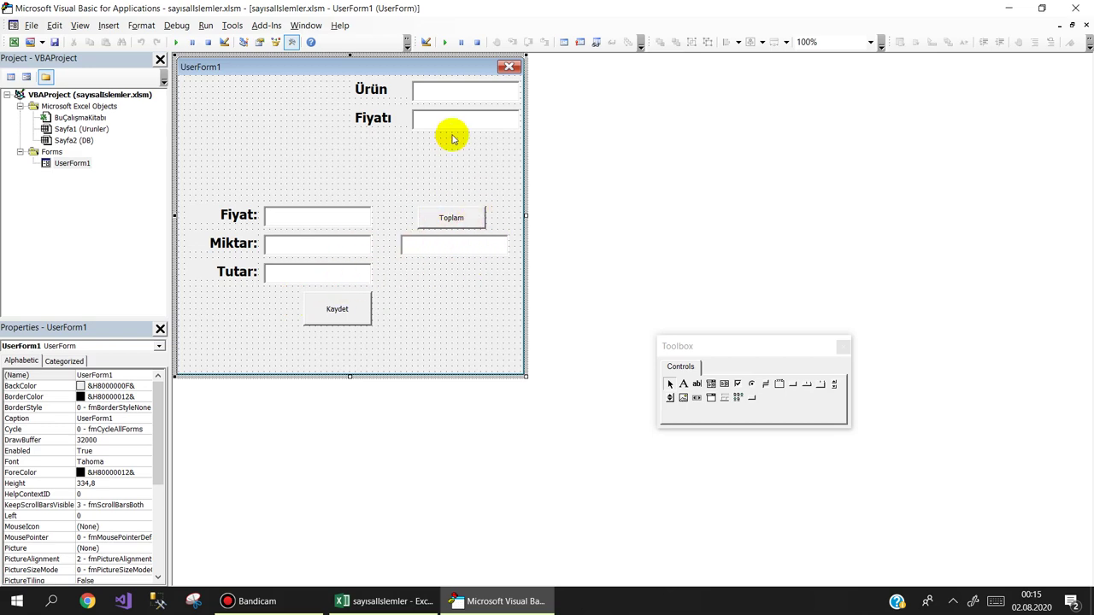
- Move the Ürün and Fiyatı fields together to the form's left side
left_click_drag(464, 147, 365, 102)
mouse_move(430, 82)
left_mouse_down()
mouse_move(260, 88)
mouse_move(283, 85)
left_mouse_up()
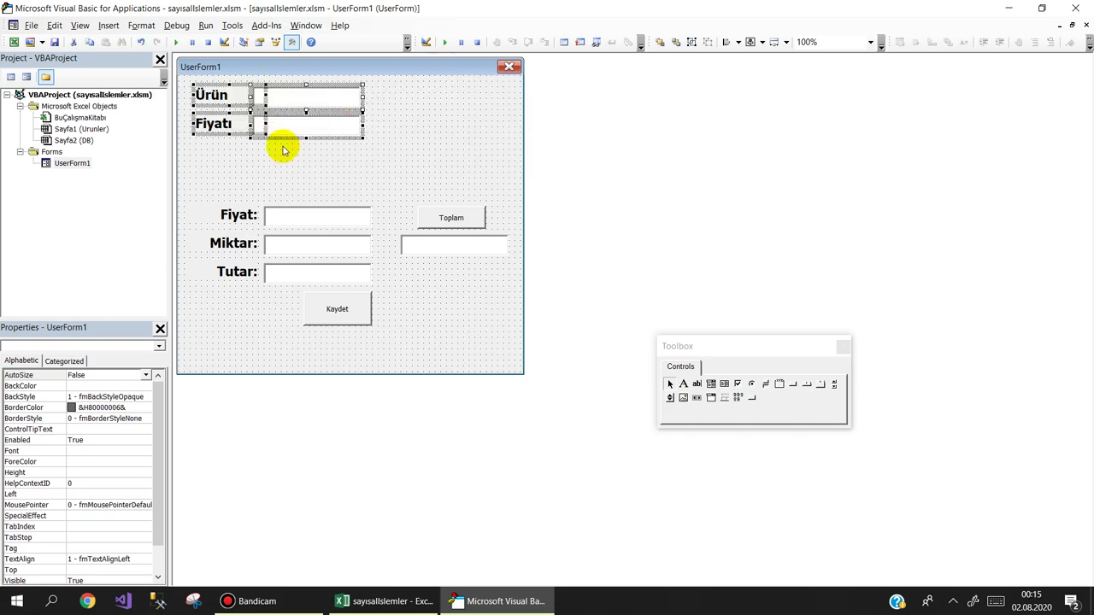
left_click(283, 147)
- Review txtUrun_Change's VLookup arguments: txtUrun, the Urunler range, and column 2
double_click(287, 98)
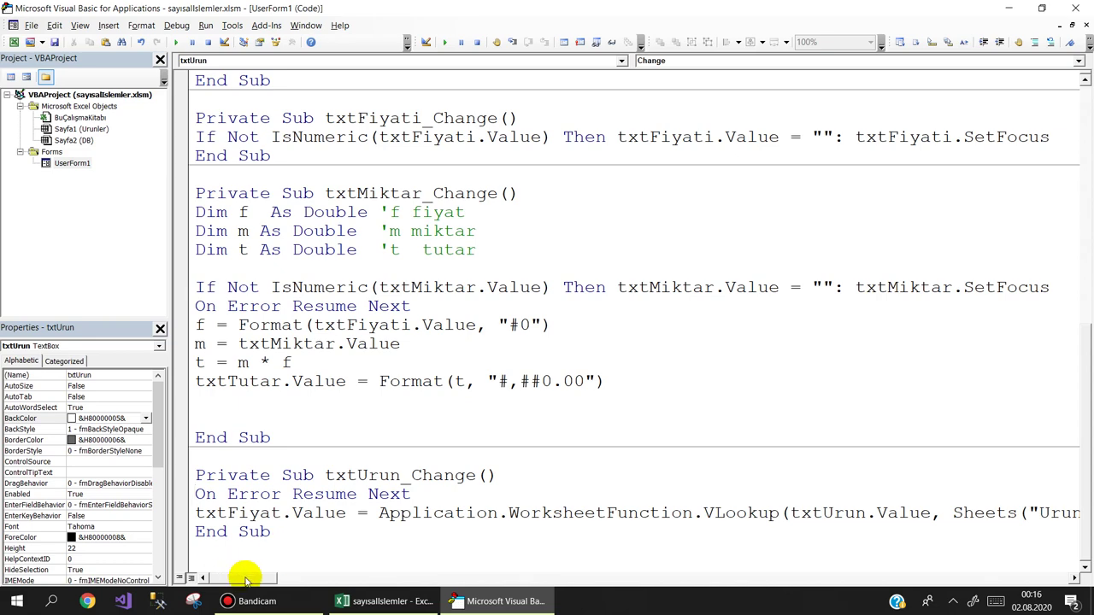
left_click_drag(233, 579, 291, 582)
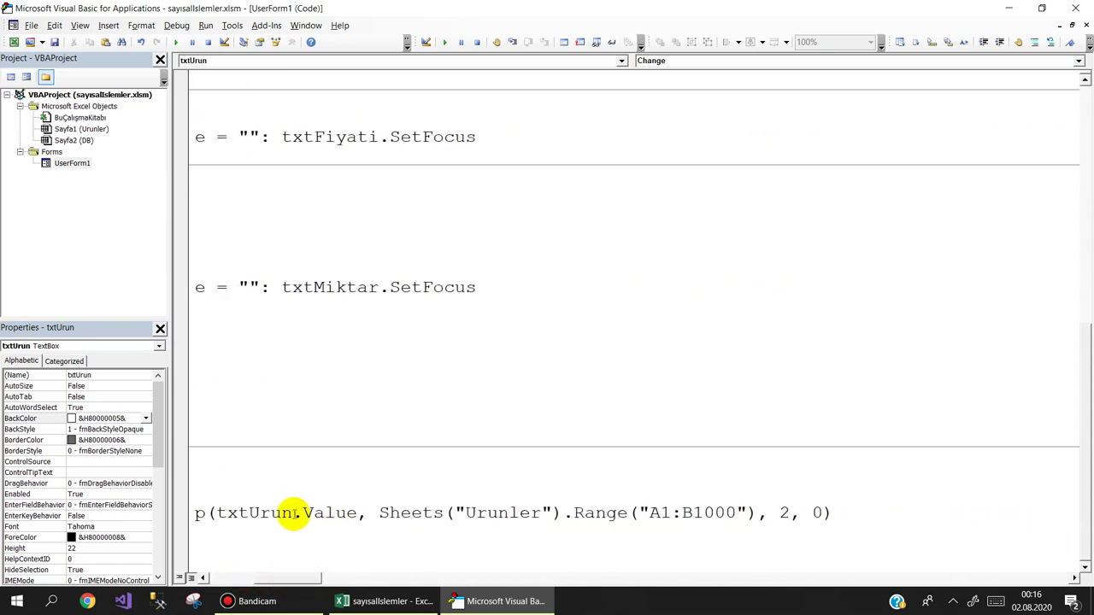
left_click(221, 513)
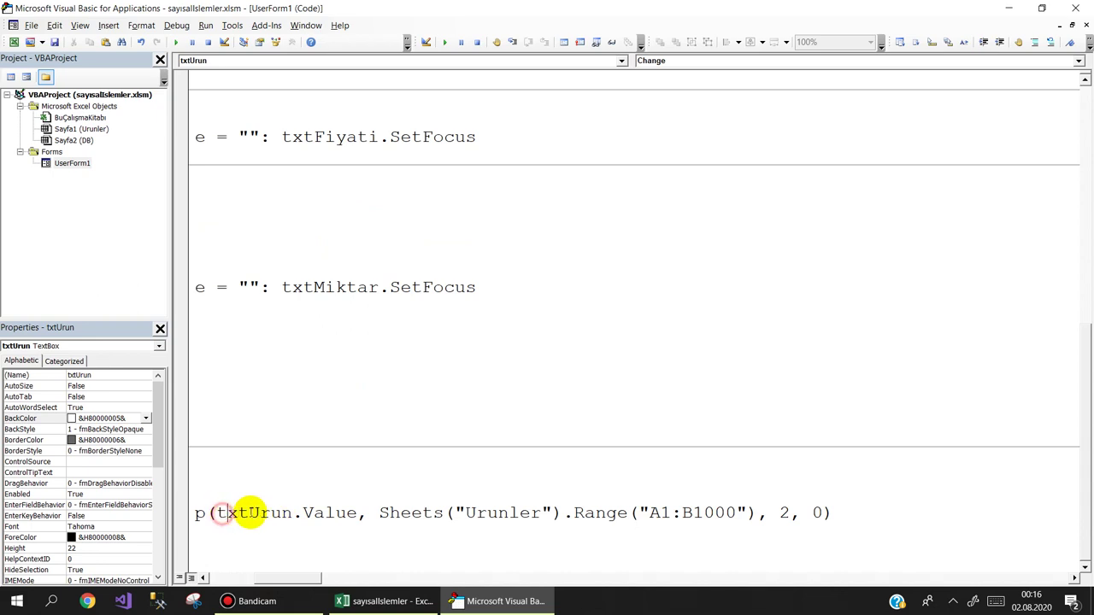
left_click_drag(251, 513, 335, 513)
left_click(374, 513)
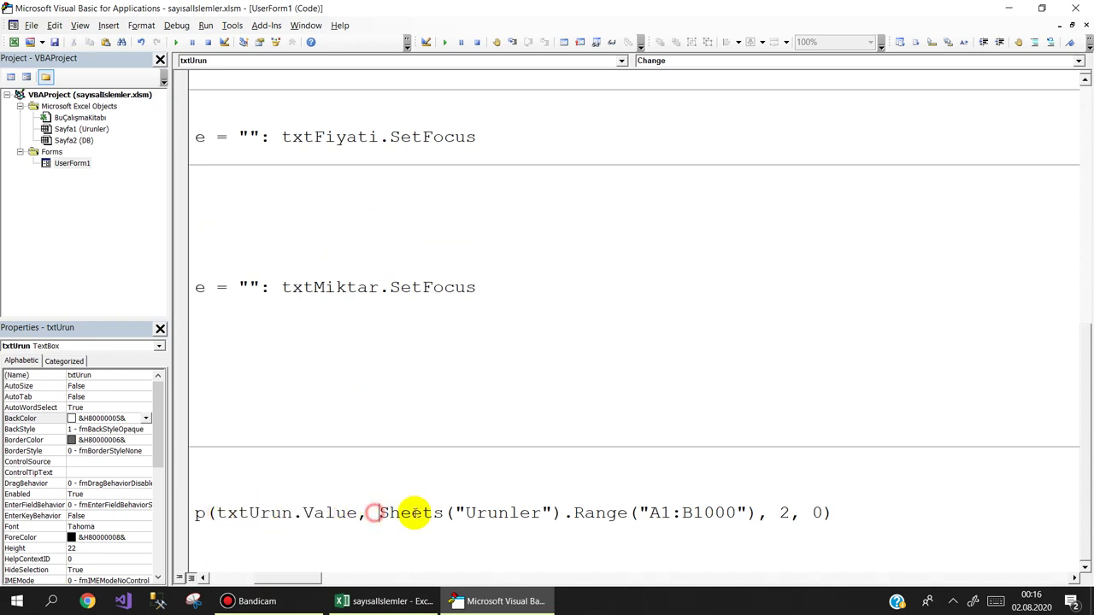
left_click_drag(413, 513, 647, 513)
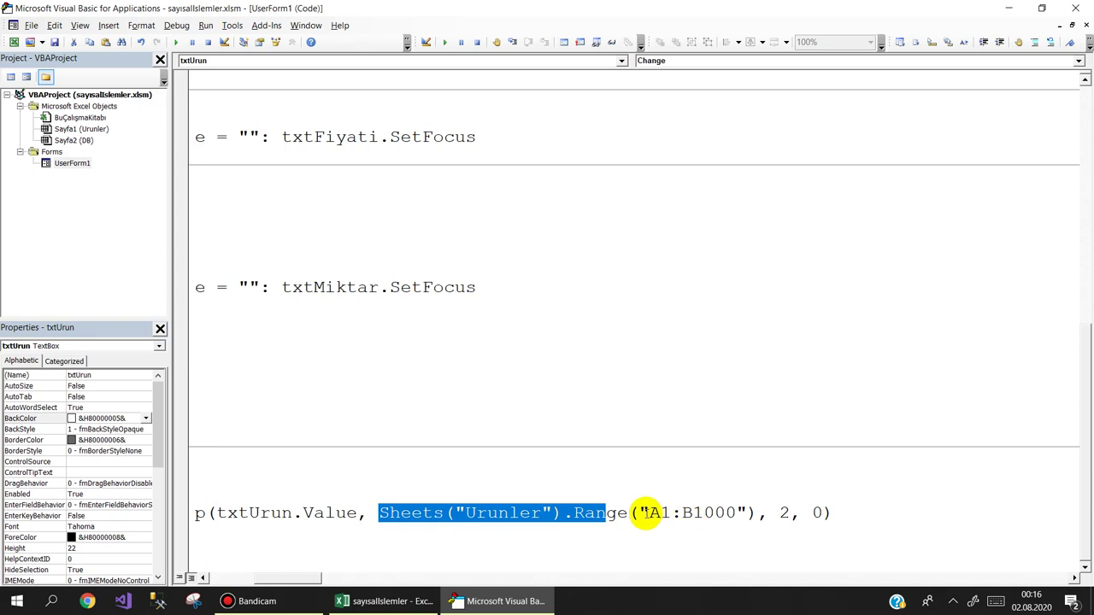
left_click(787, 513)
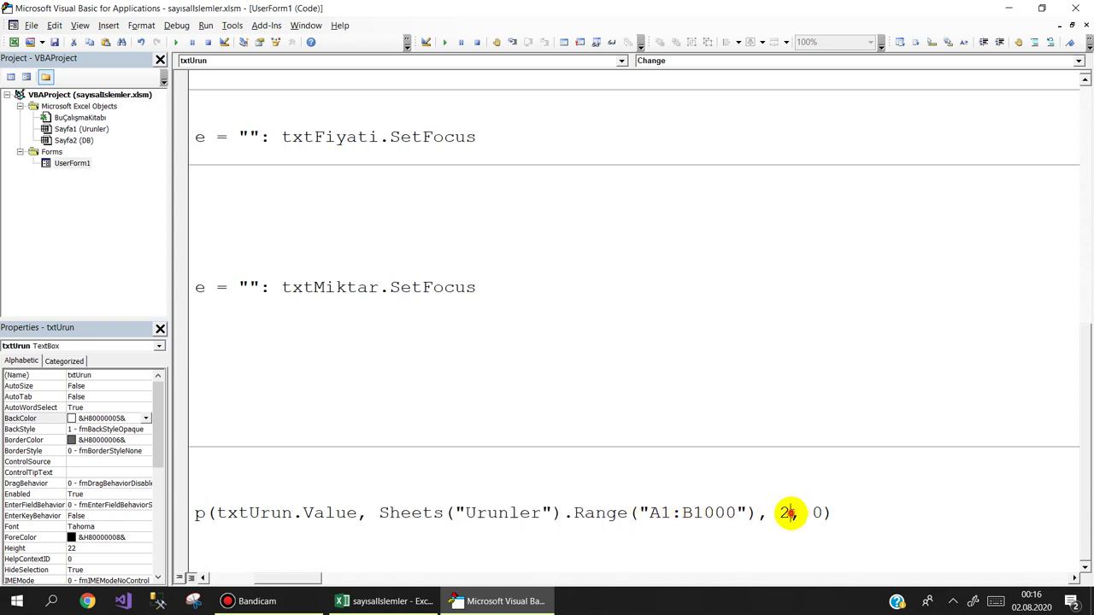
- Run the form, type Tv in Ürün to fill Fiyatı with 1000, then close it
left_click(177, 41)
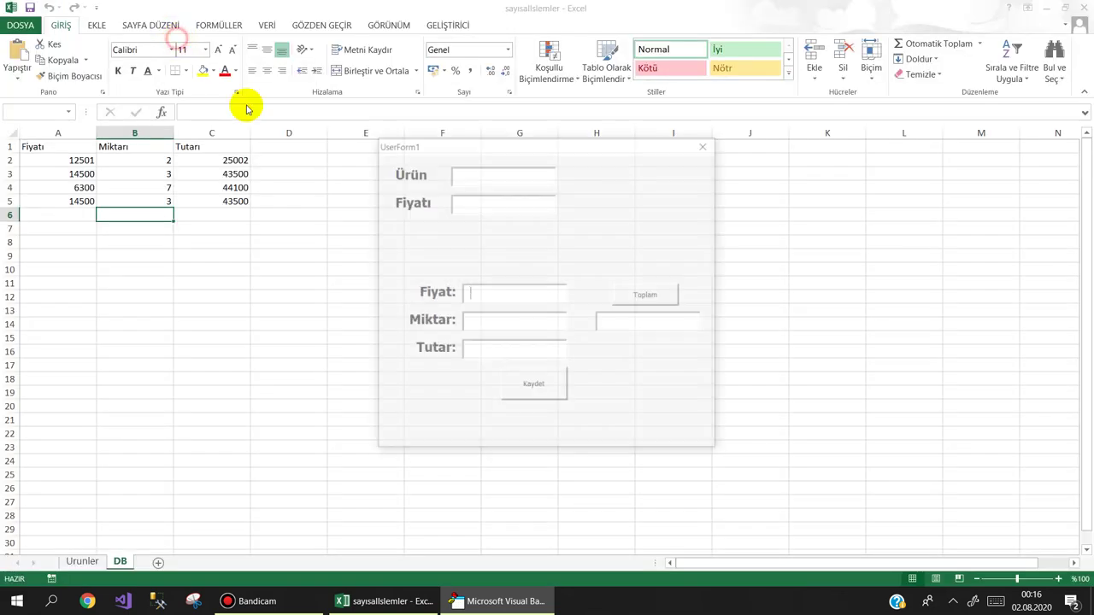
left_click(501, 173)
type("T")
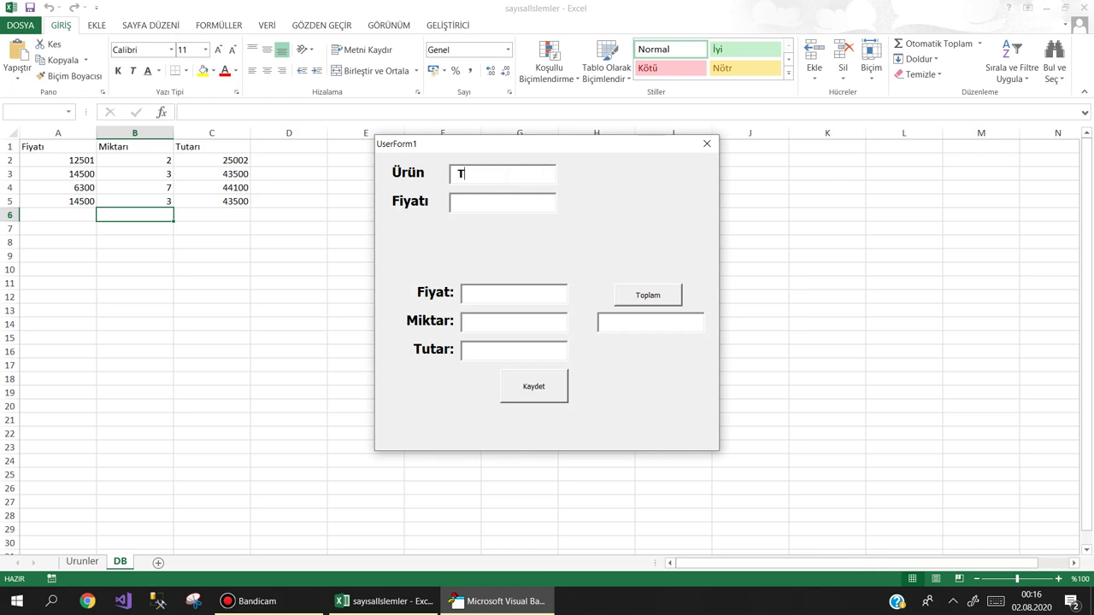
type("v")
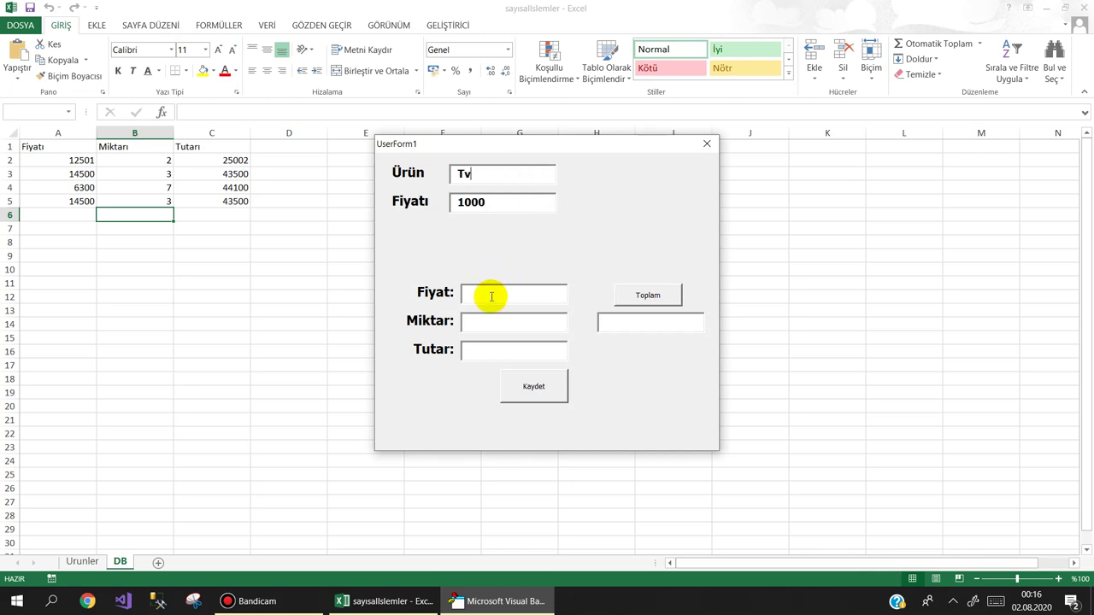
left_click(706, 145)
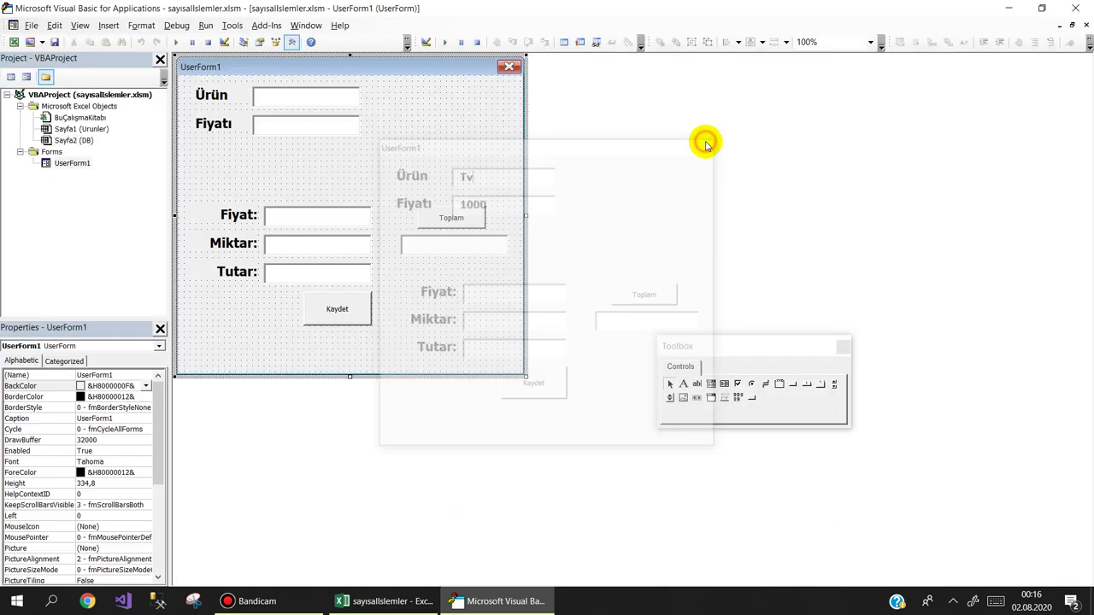
- Make UserForm1 taller to make room for a new field
left_click(477, 320)
left_click_drag(349, 376, 350, 457)
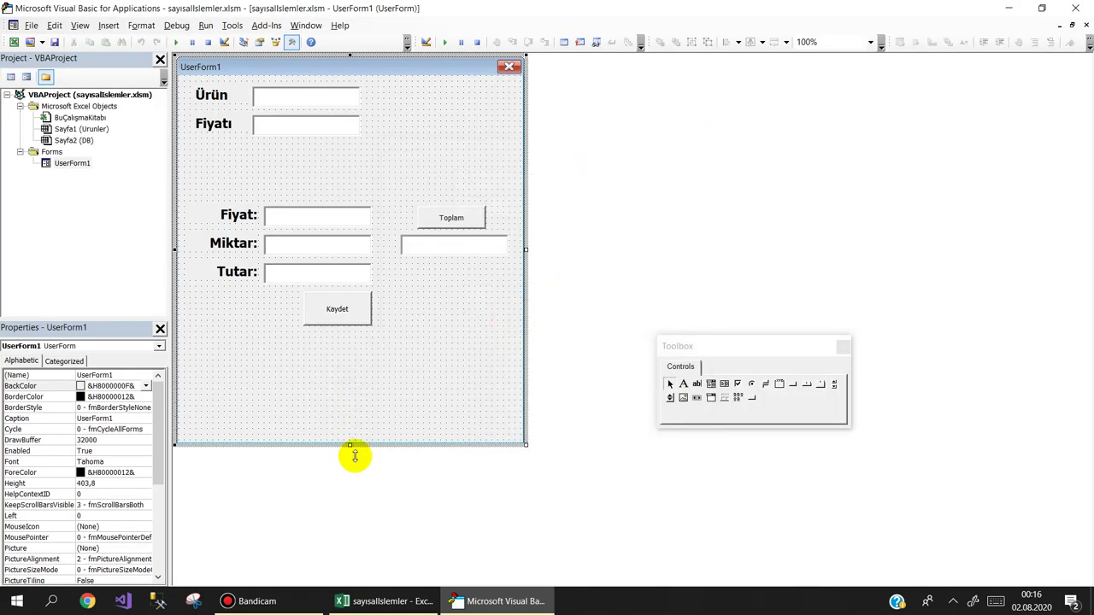
left_click(683, 384)
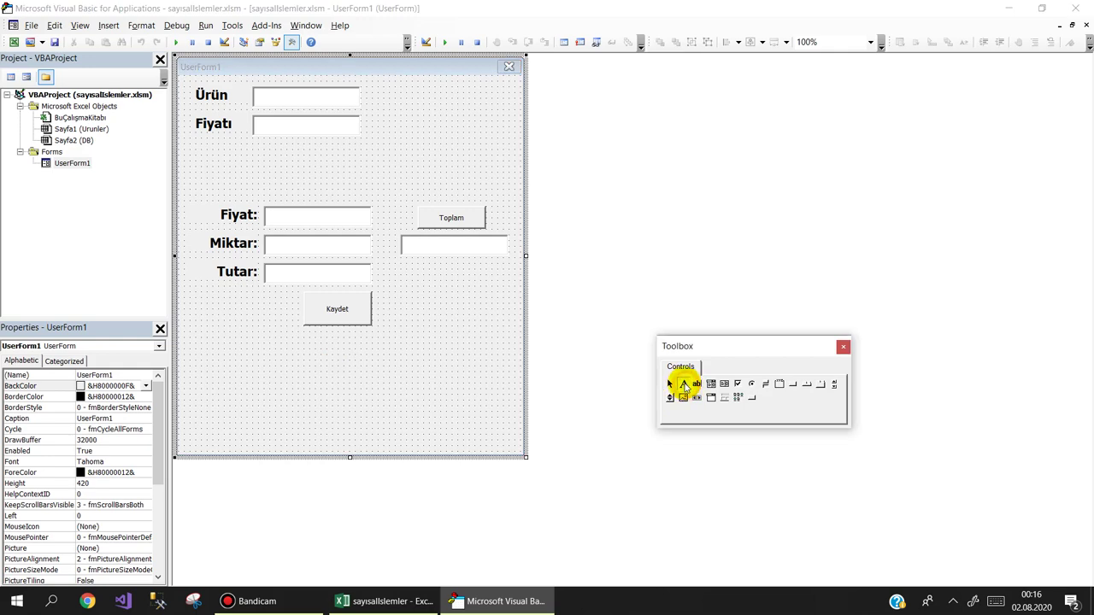
left_click(304, 377)
key("Delete")
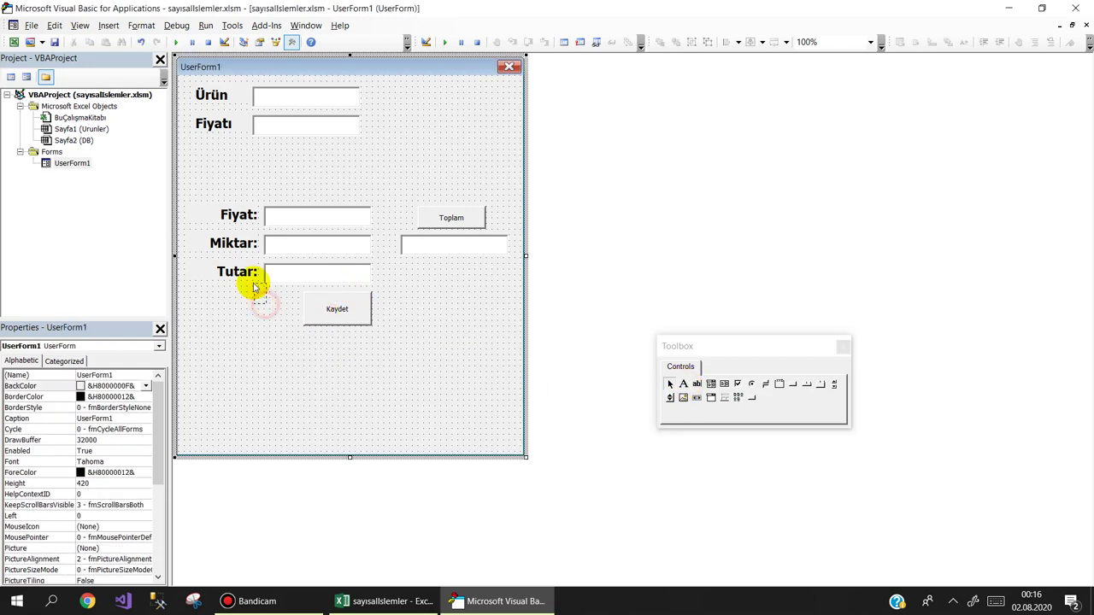
- Copy the Tutar label and textbox lower on the form
left_click(269, 277)
left_click(198, 270)
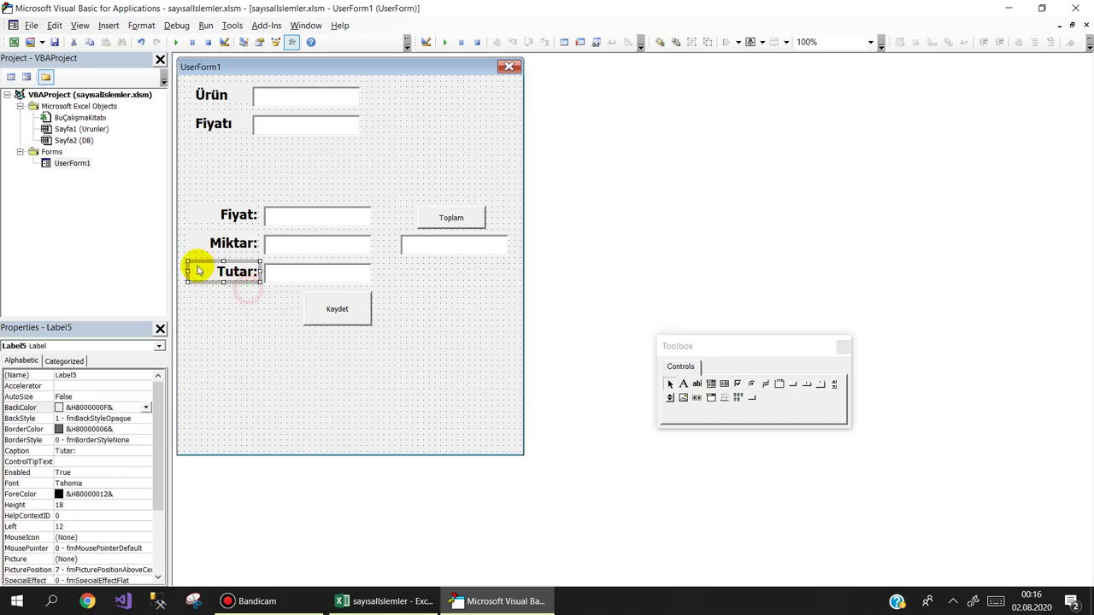
left_click(283, 276, "ctrl")
left_click_drag(283, 275, 291, 430)
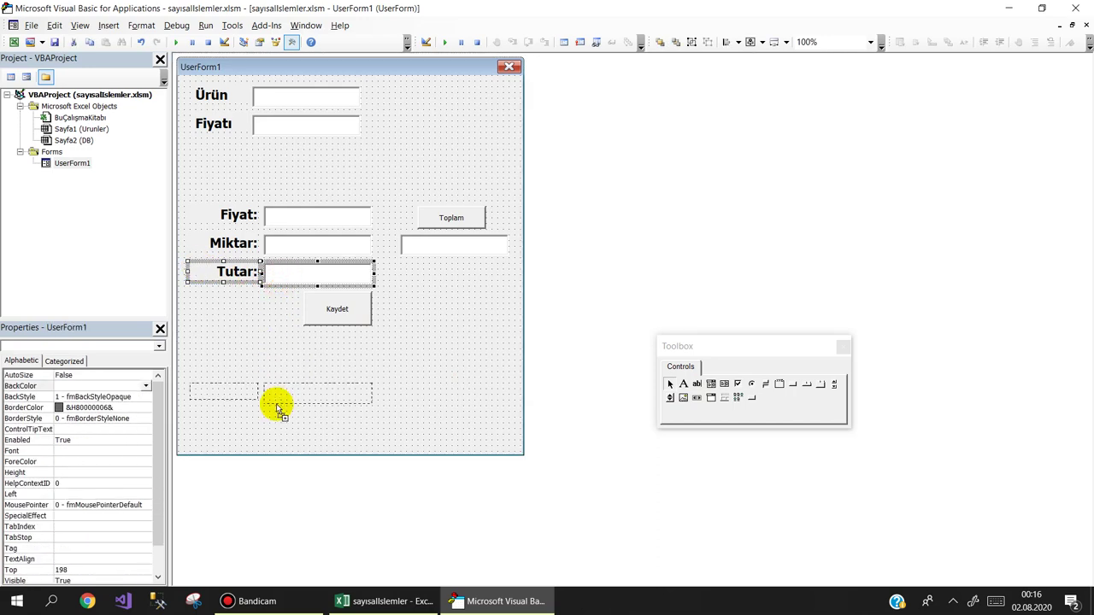
left_click(281, 420)
- Rename the copied label to Telefon: and widen its textbox
left_click(243, 391)
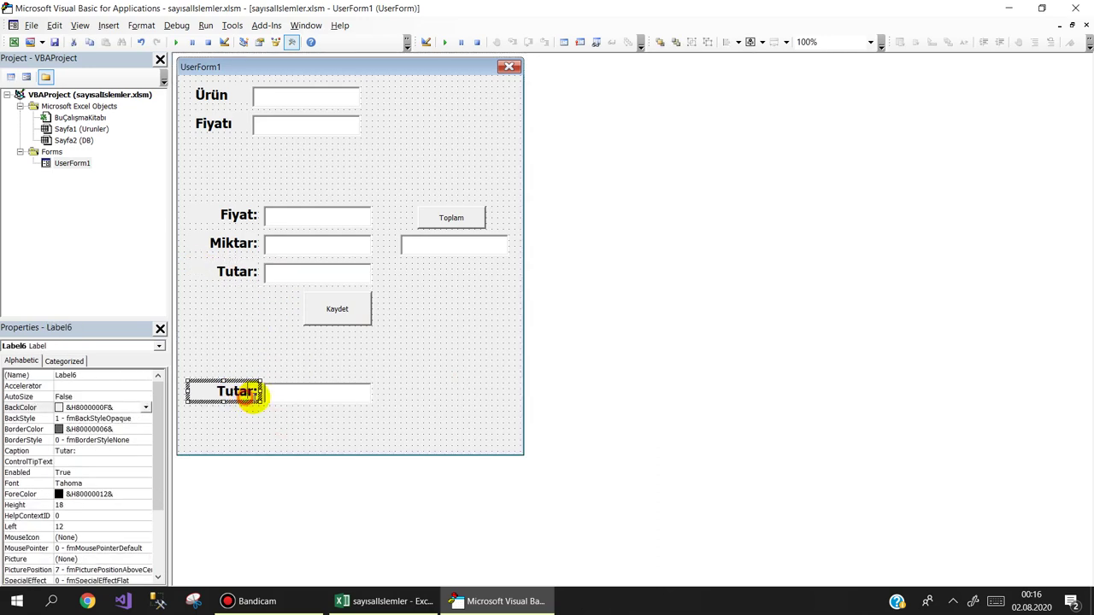
left_click_drag(254, 391, 212, 396)
type("Te")
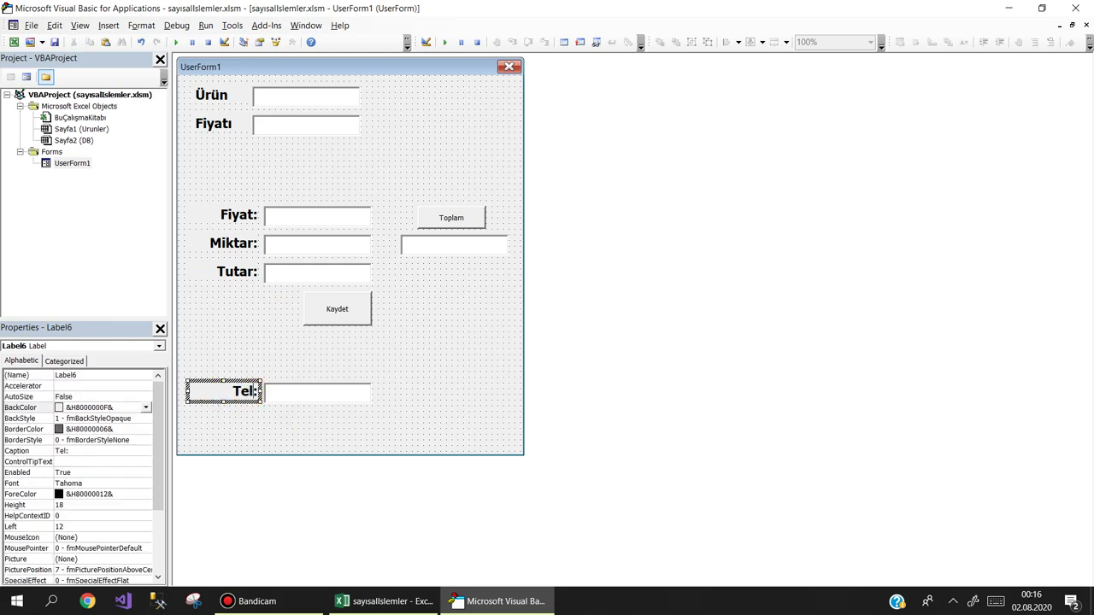
type("lefon:")
left_click(313, 399)
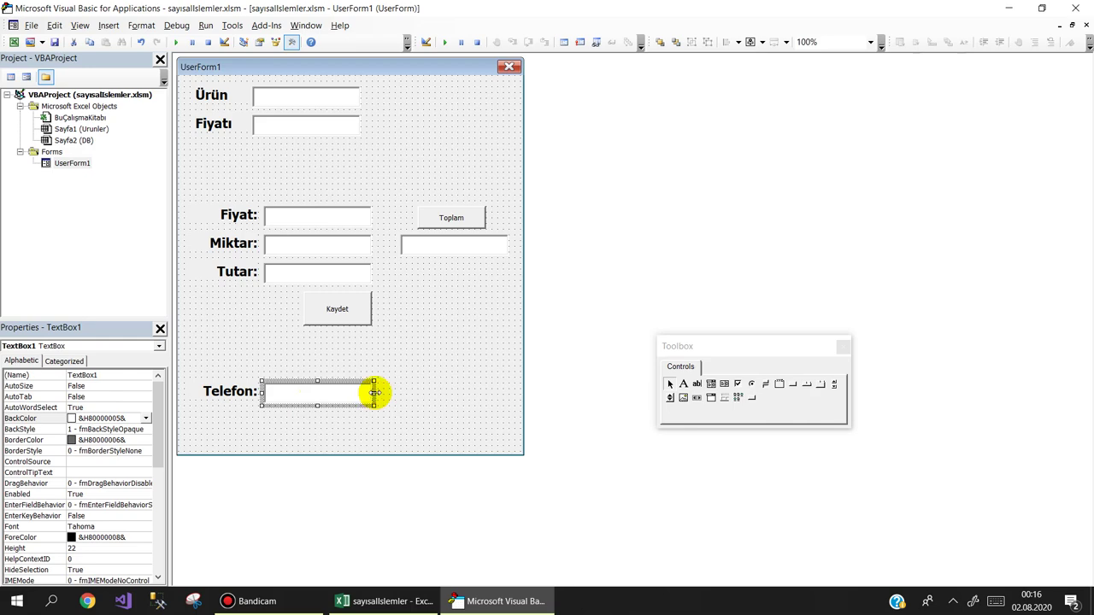
left_click_drag(374, 396, 397, 396)
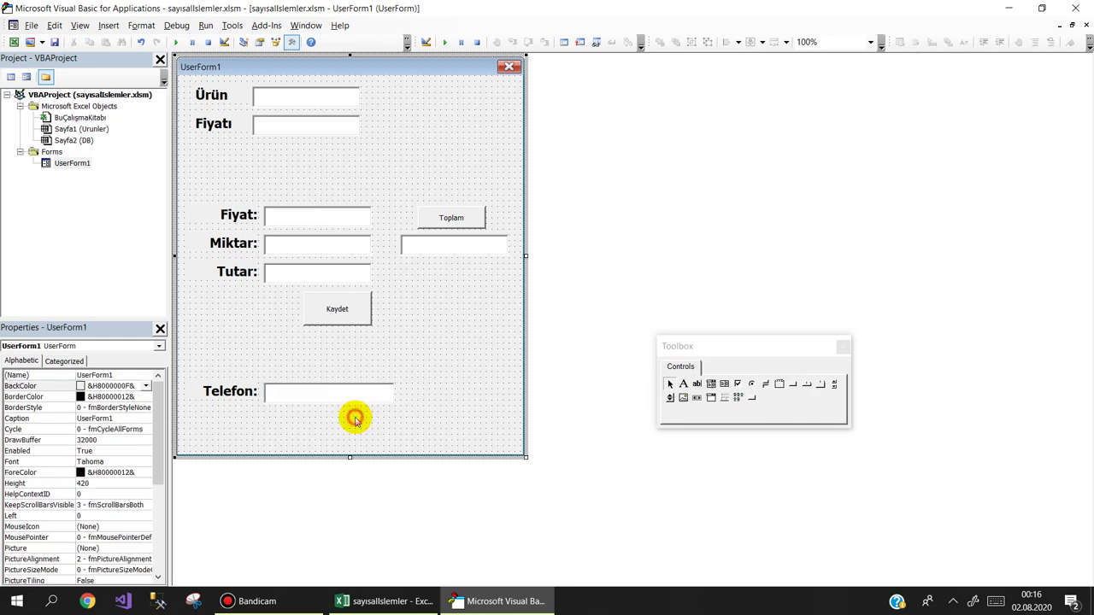
double_click(340, 392)
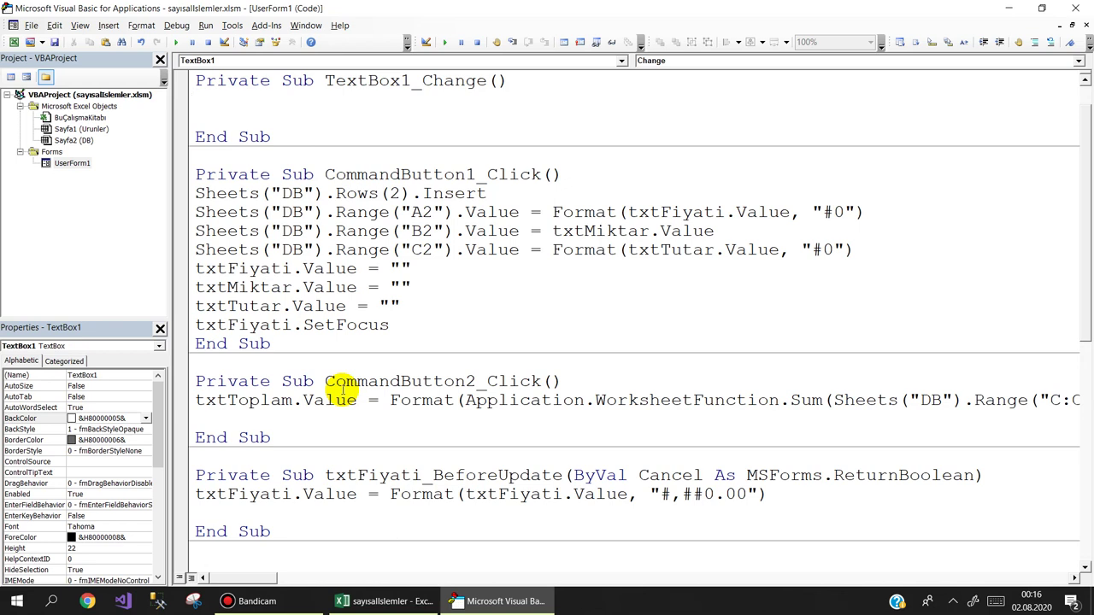
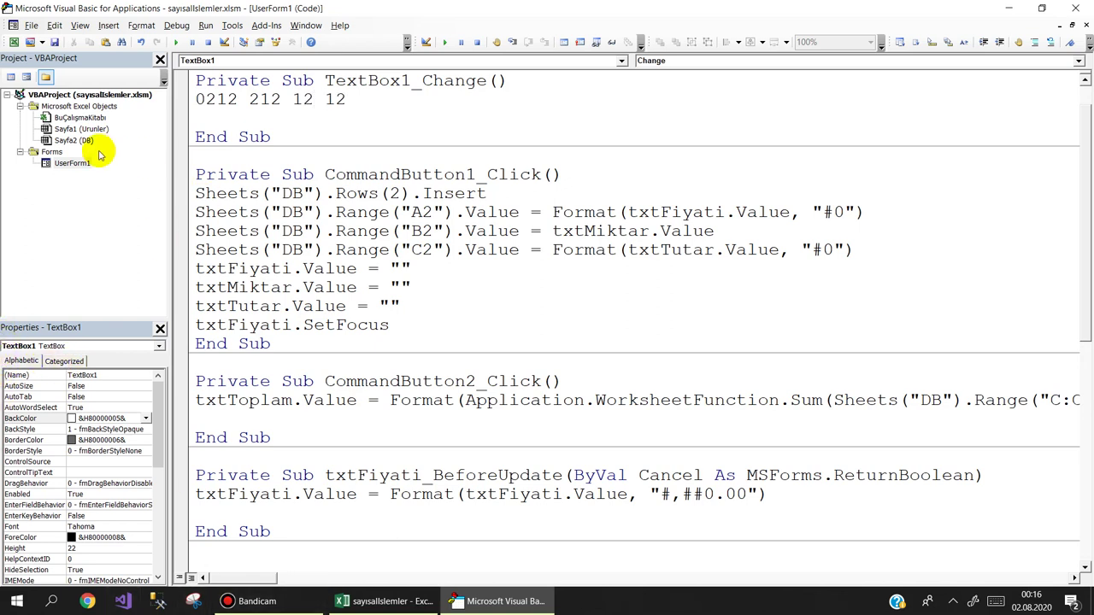
left_click(198, 99)
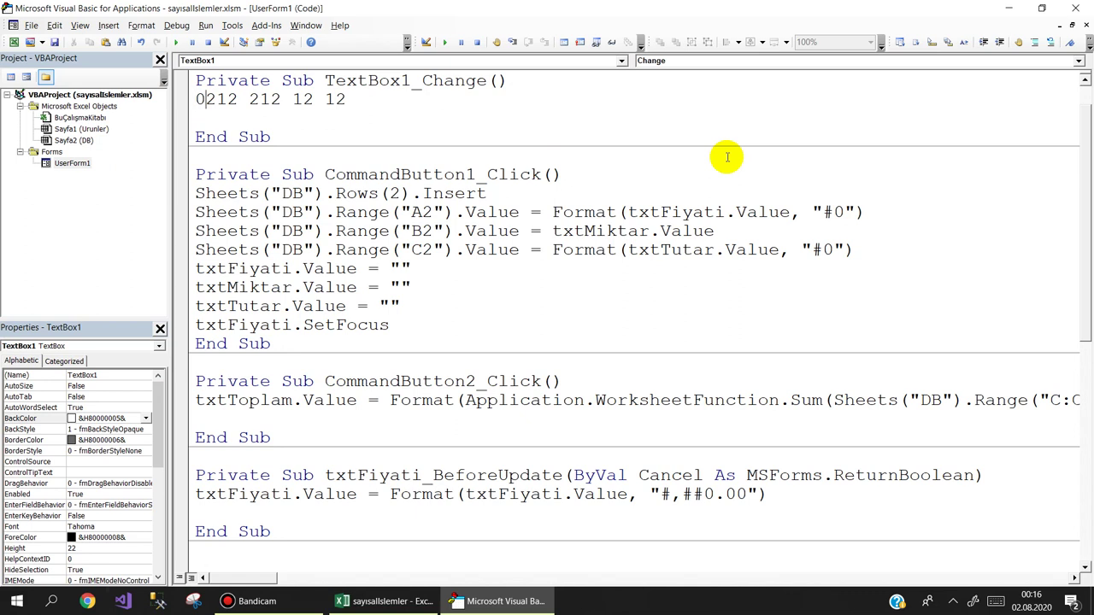
key("Right")
key("Right")
key("Right")
key("Right")
key("Right")
key("Right")
key("Right")
key("Right")
key("Right")
key("Right")
key("Right")
key("Right")
key("Right")
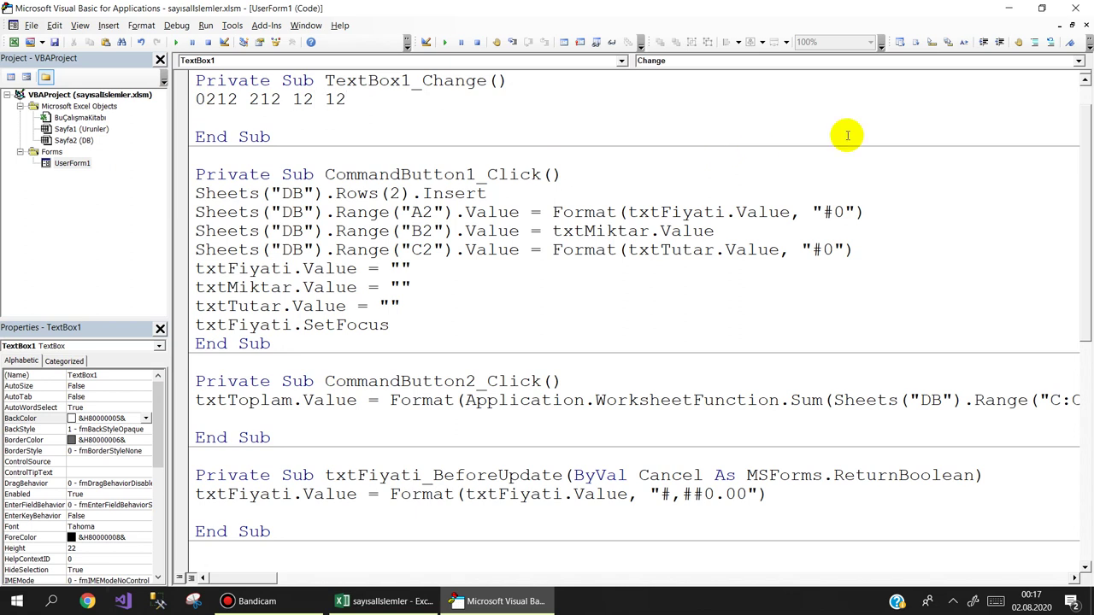
left_click(355, 100)
left_click_drag(268, 100, 178, 103)
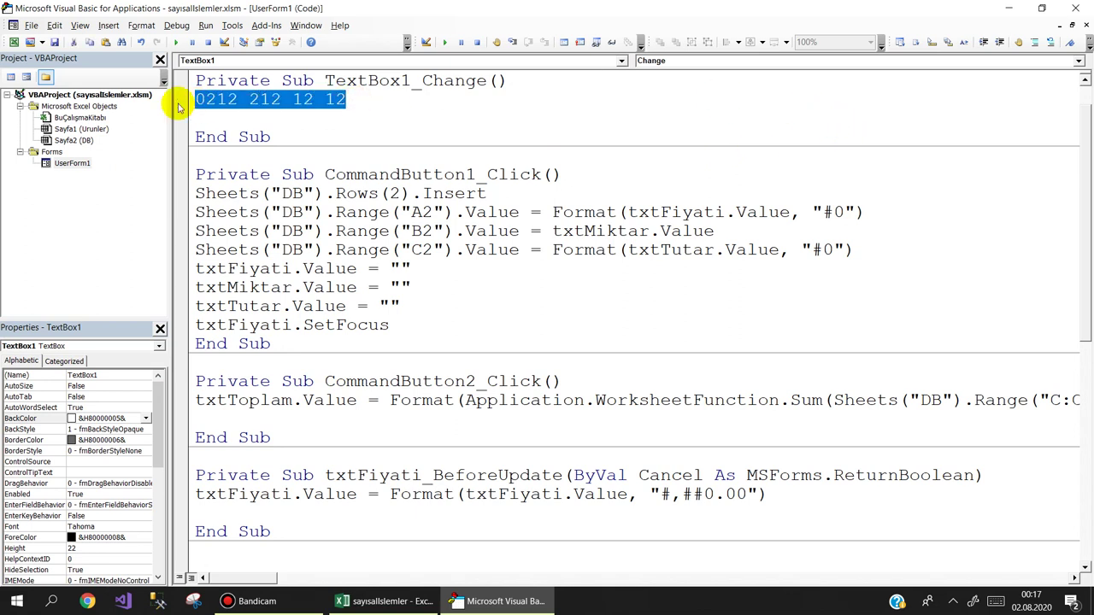
key("Delete")
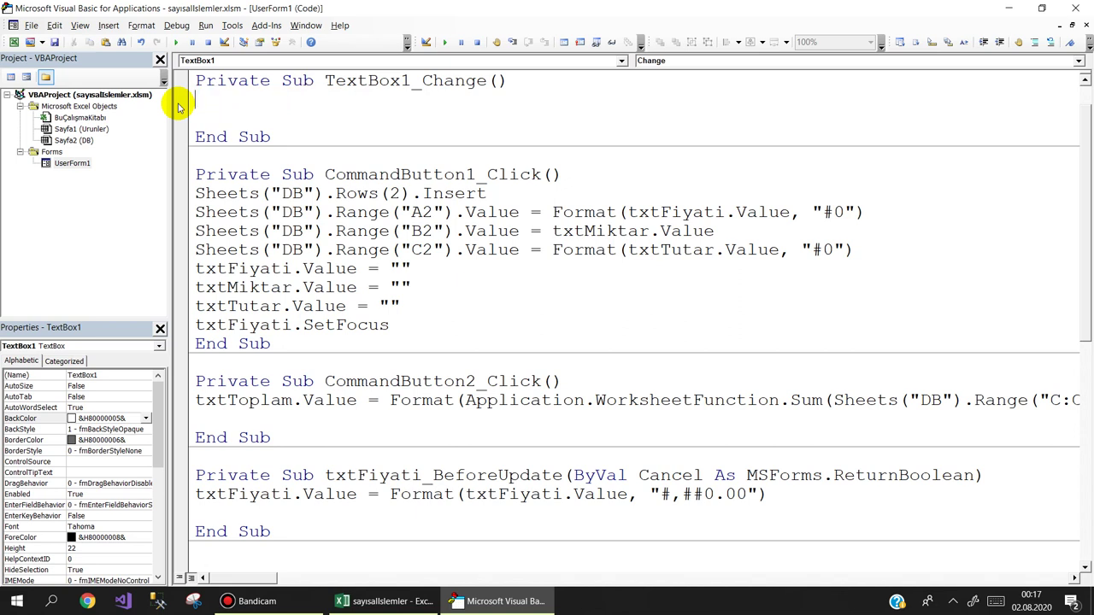
- Write TextBox1.MaxLength = 14 in the Change event
type("text")
key("ctrl+space")
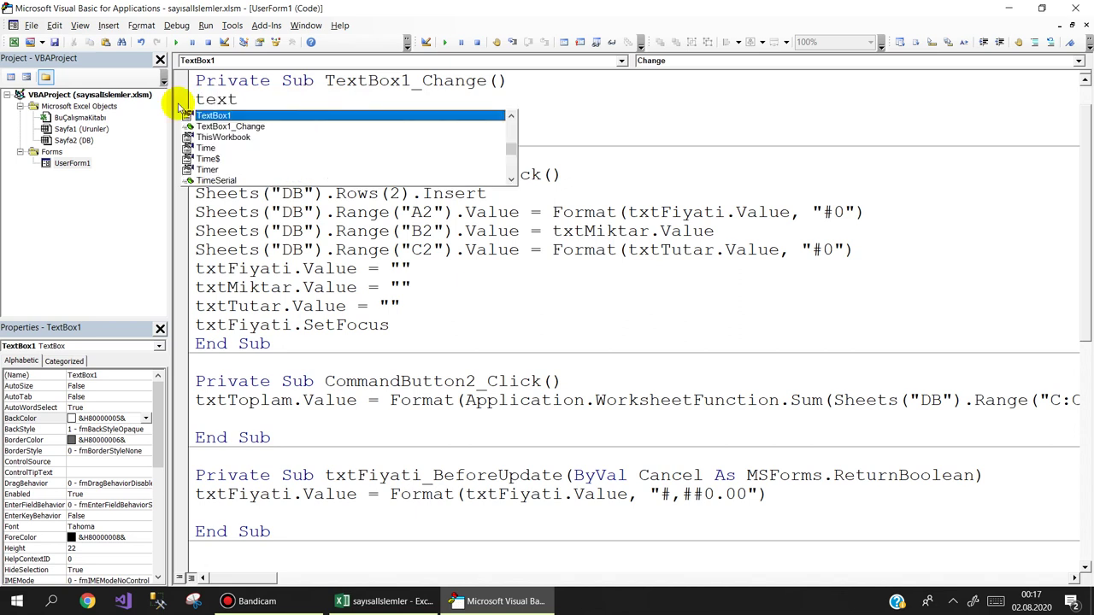
type(".")
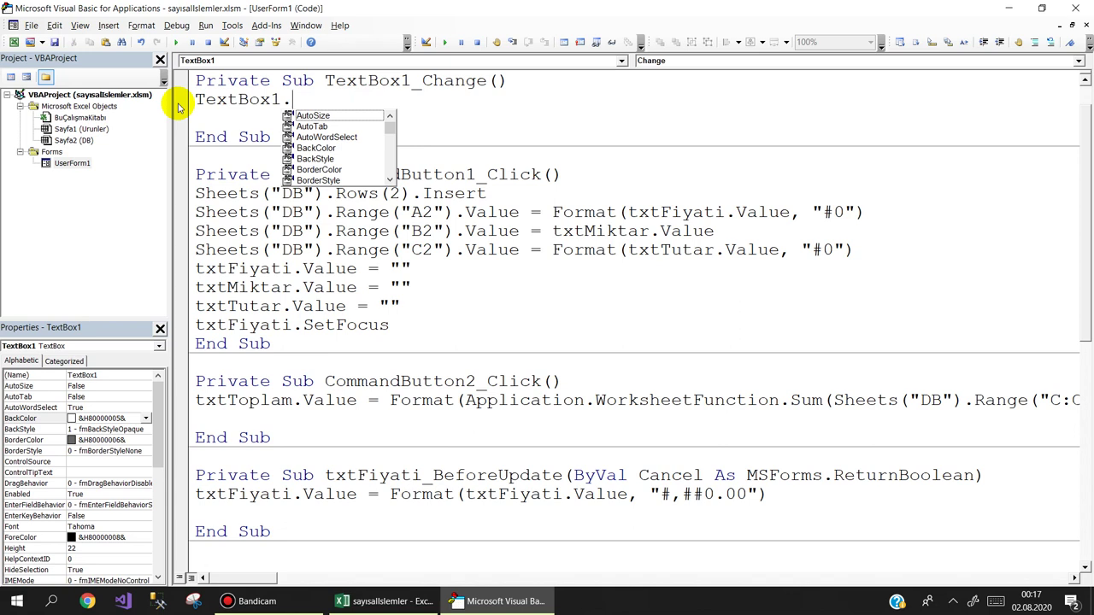
type("ma")
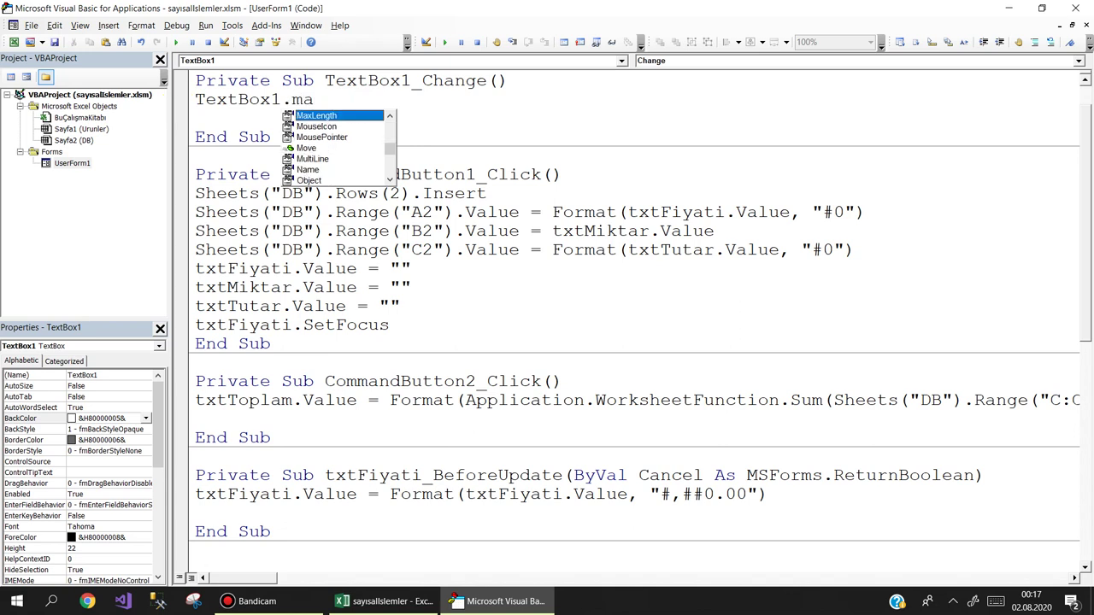
type("=14")
key("Return")
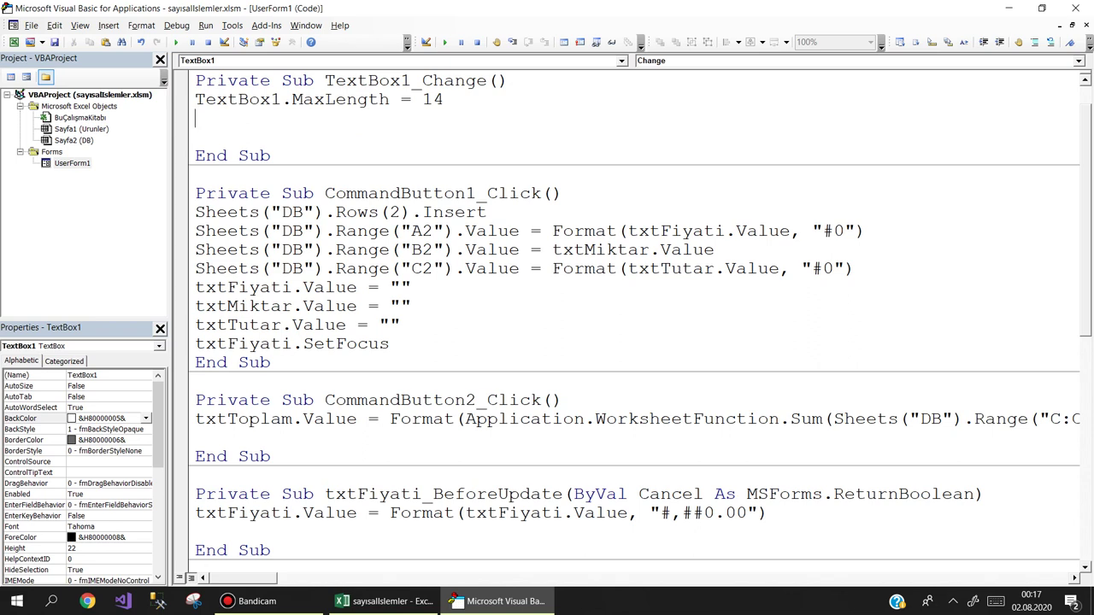
- Write a Select Case TextBox1.SelStart block closed by End Select
type("Selection")
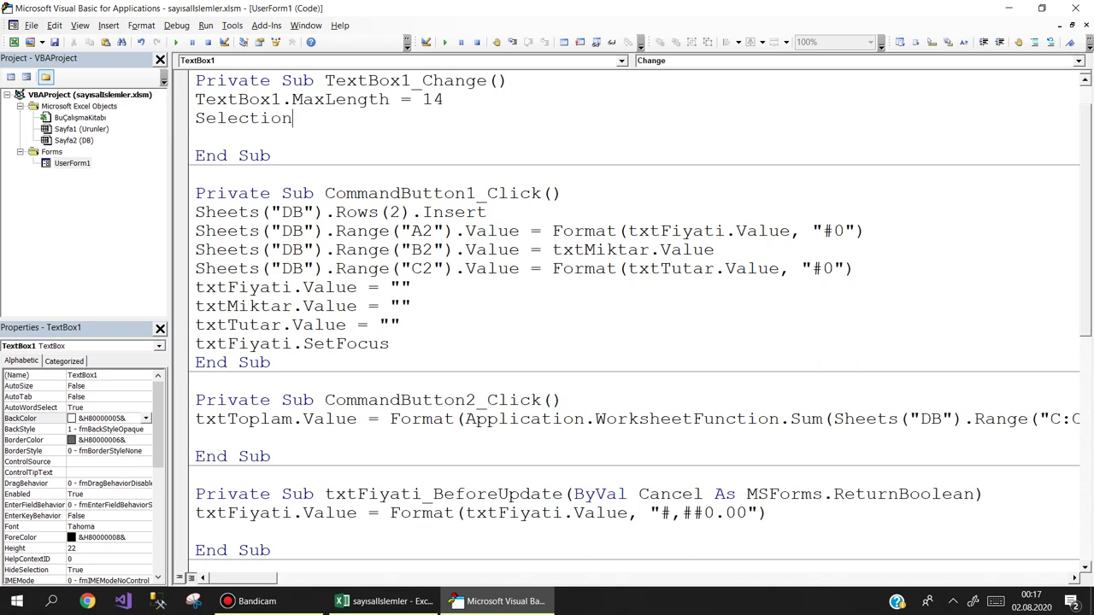
key("BackSpace")
key("BackSpace")
key("BackSpace")
type("ca")
type("se")
type(" text")
key("ctrl+space")
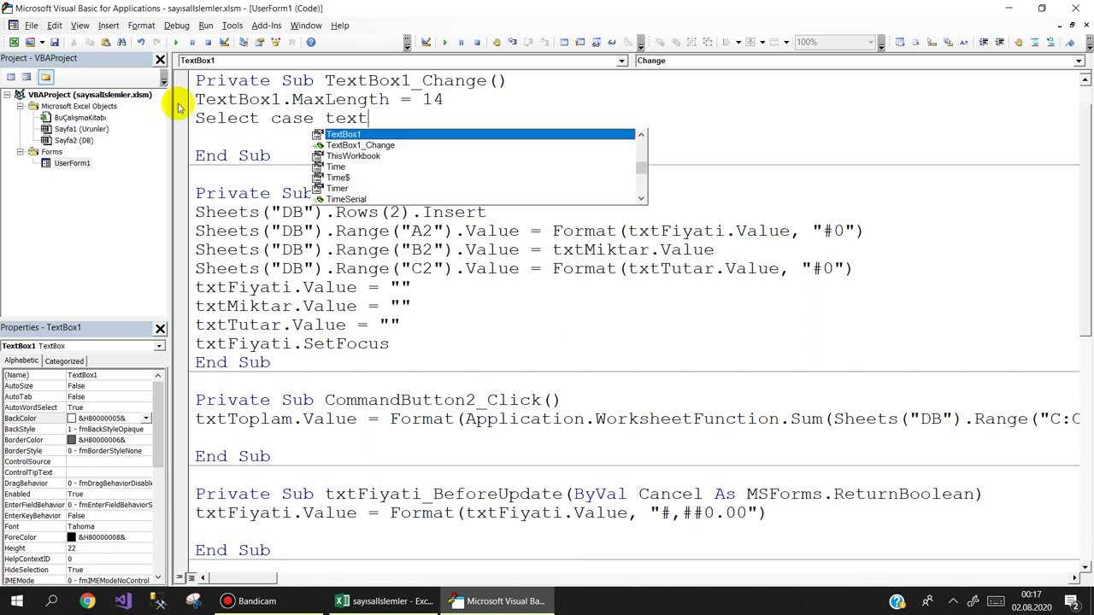
type(".se")
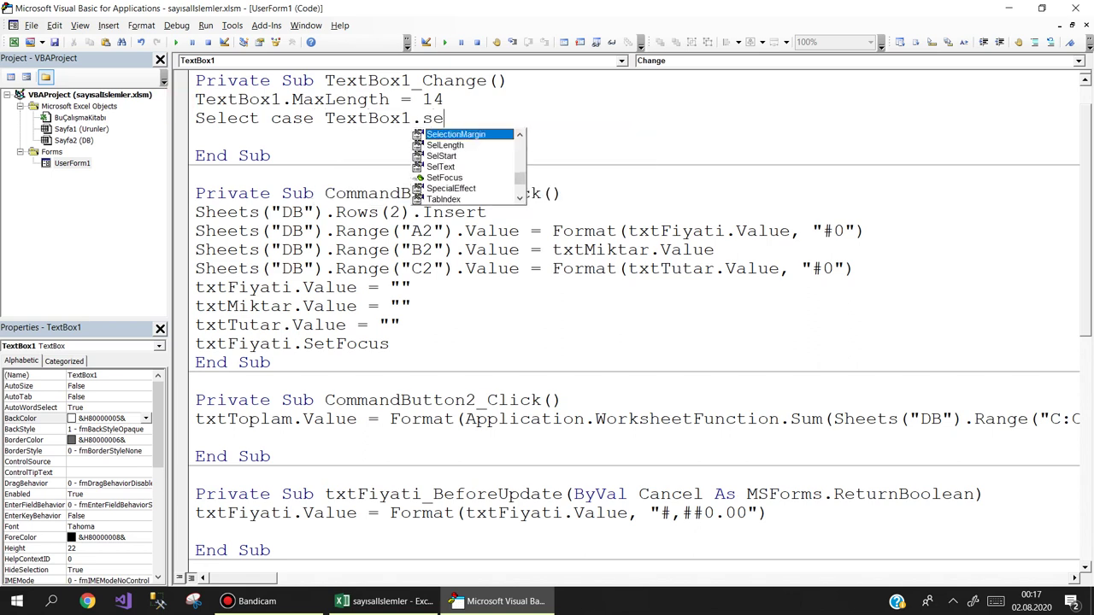
key("Down")
key("Down")
key("Tab")
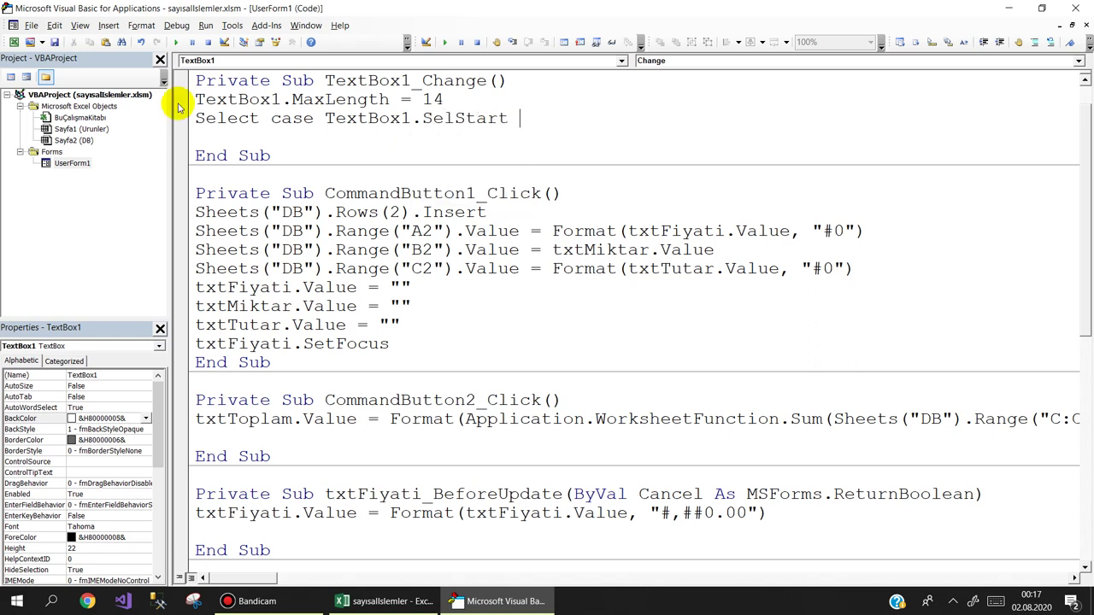
key("Return")
key("Return")
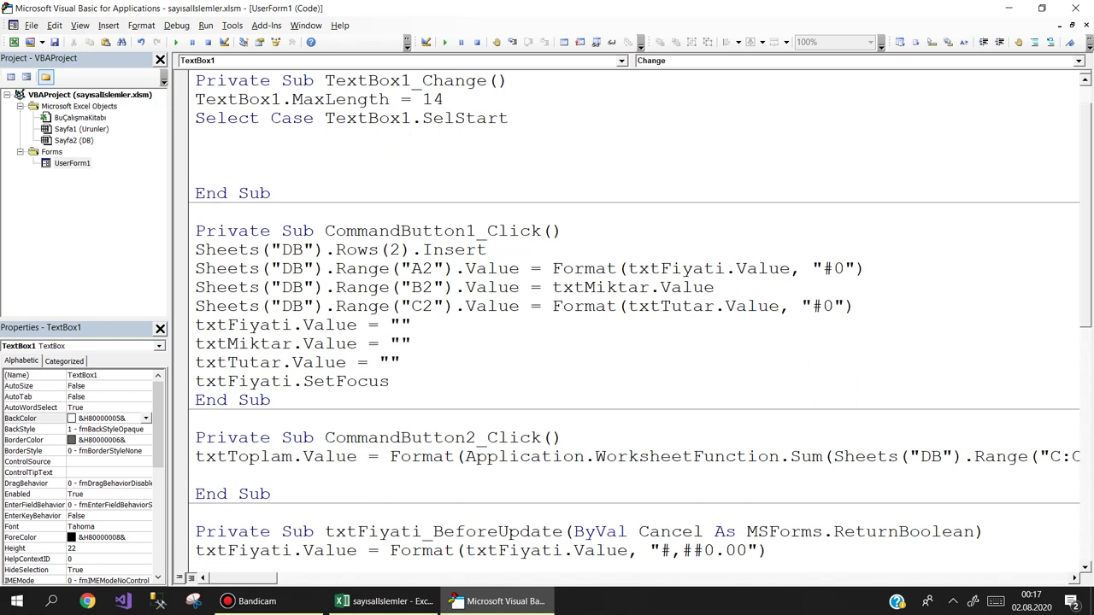
type("end sele")
type("ct")
- Add an unfinished Case Is = line inside the Select block, fixing typos
left_click(195, 137)
type("i")
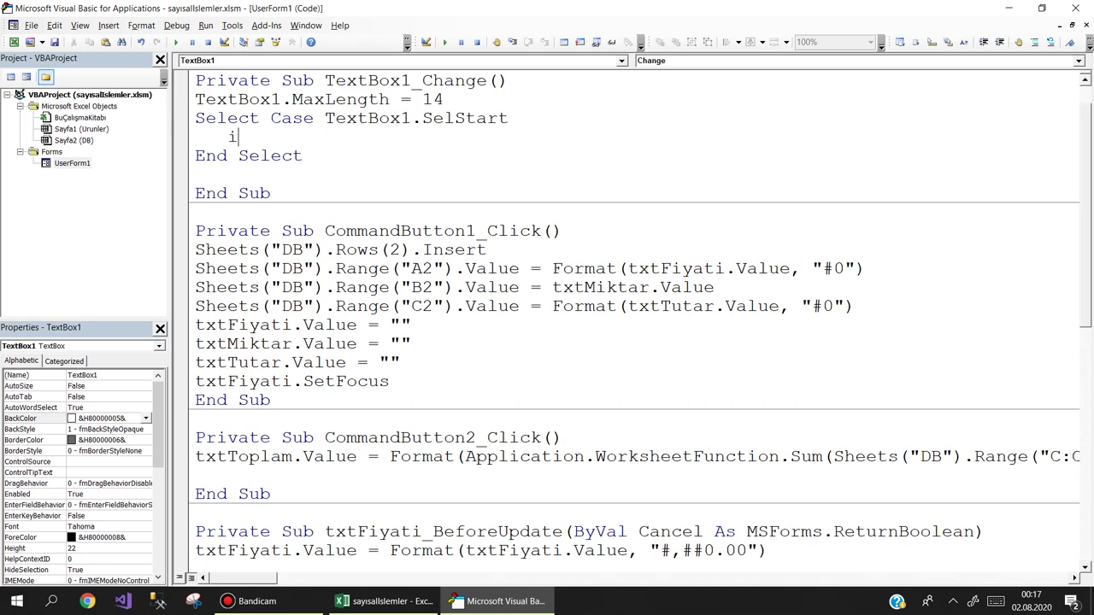
key("BackSpace")
type("ca")
type("se ")
type("il")
type(" =")
key("Up")
key("Left")
key("Left")
key("BackSpace")
type("s")
key("Up")
key("Home")
key("Return")
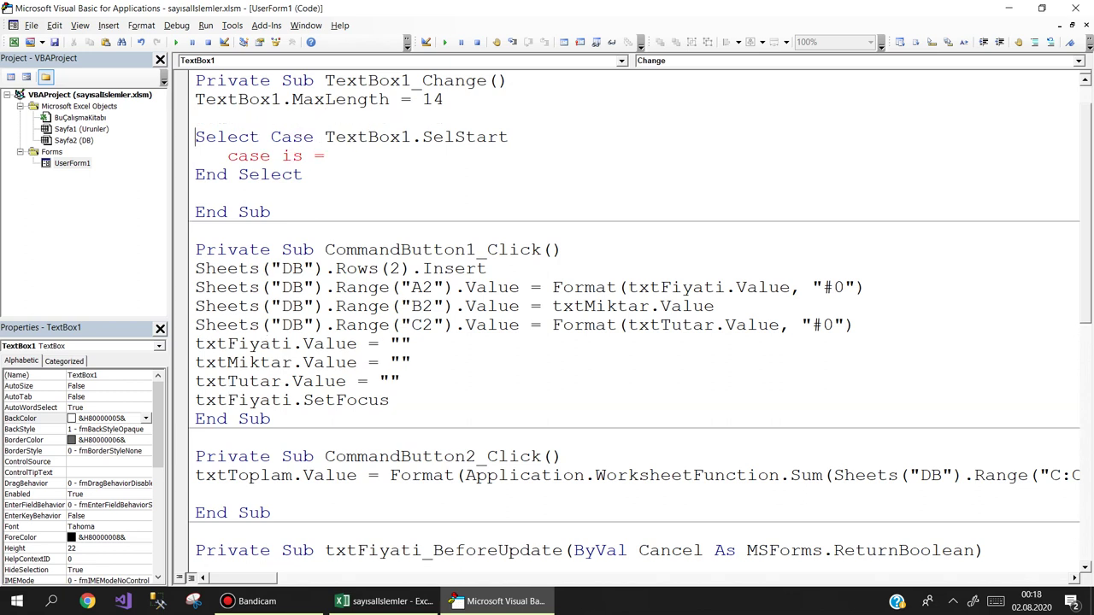
key("Up")
type("'")
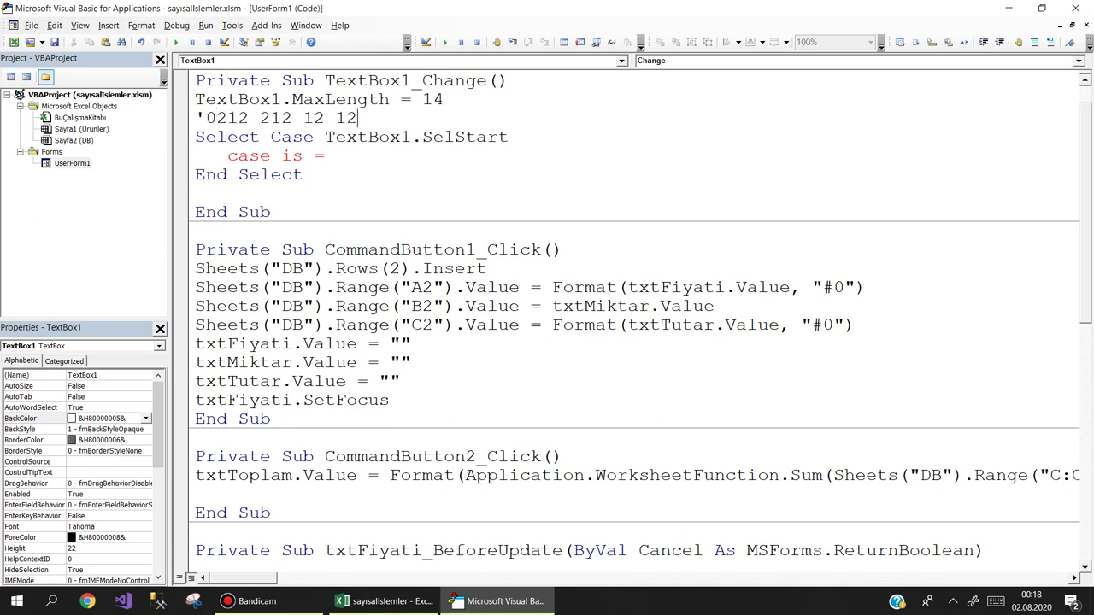
key("Down")
key("Down")
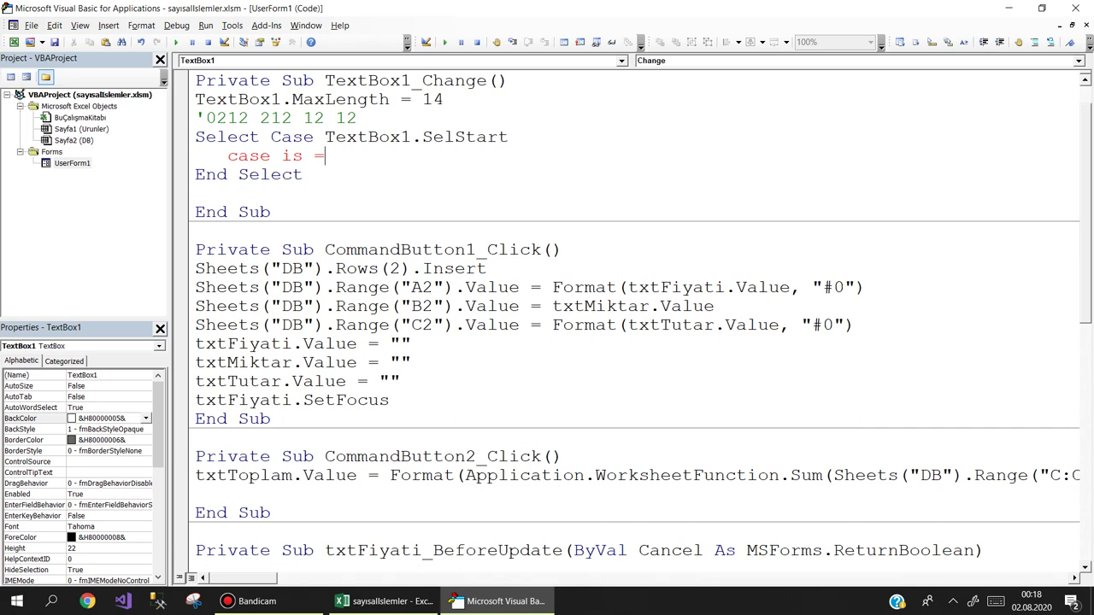
- Complete the Case line in TextBox1_Change as 'Case Is = 5, 9, 12'
type("5")
type(",")
type("9")
type(",")
type("1")
type("2")
key("Return")
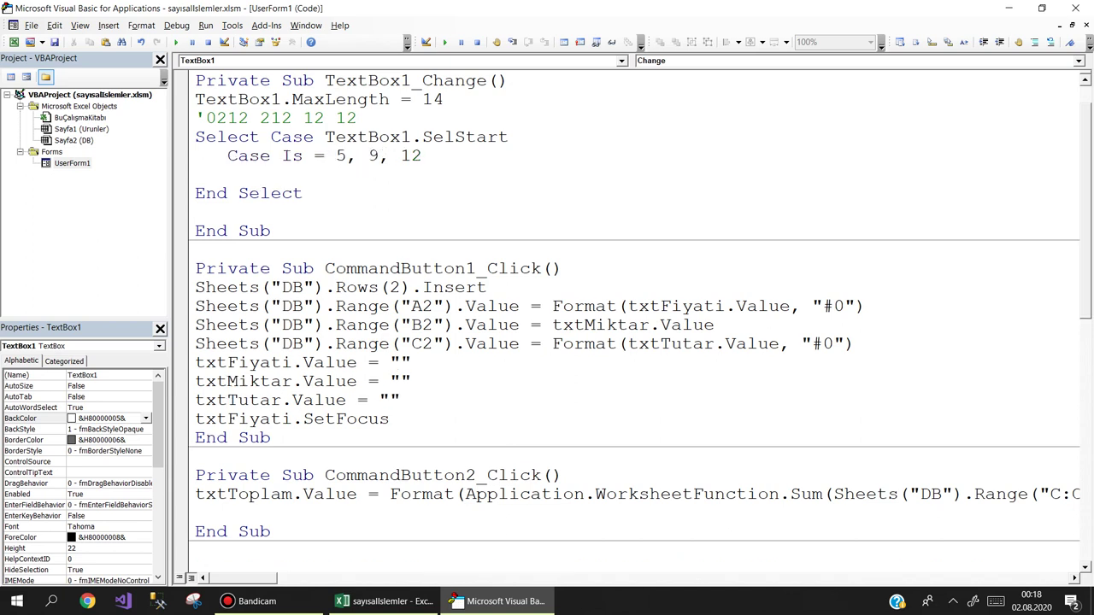
- Add 'TextBox1.SelText = " "' under the Case line and run the form
type("text")
key("ctrl+space")
key("Escape")
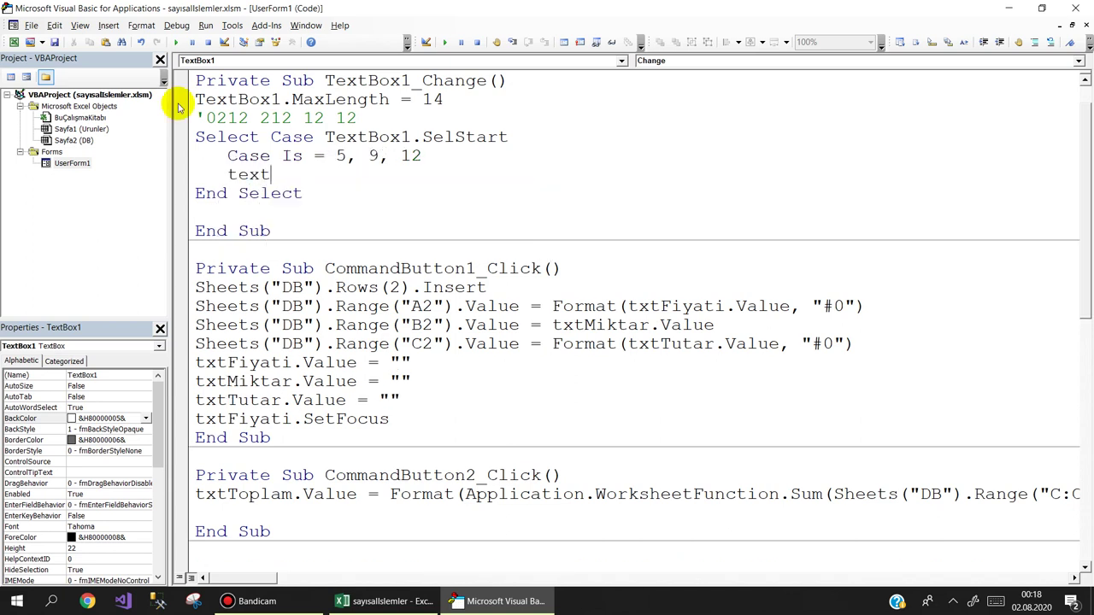
type("box1.s")
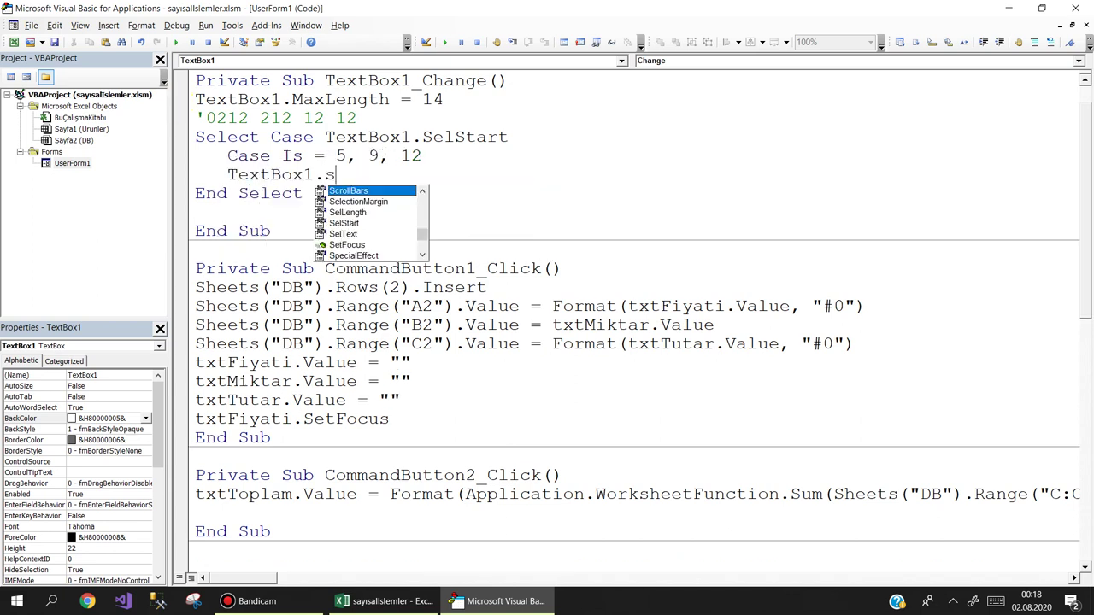
type("e")
key("Down")
key("Down")
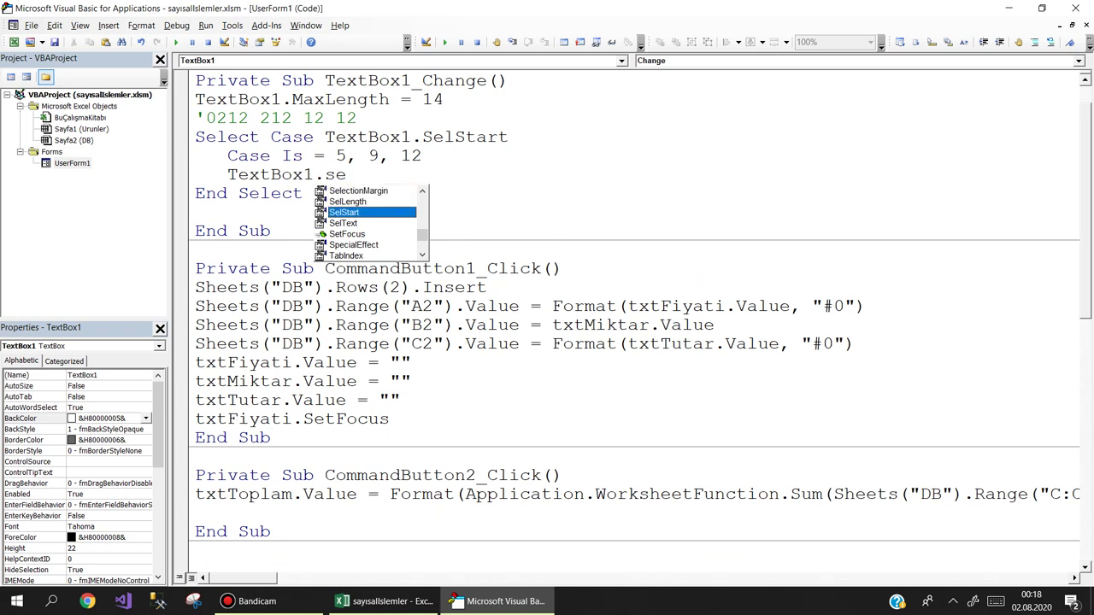
key("Down")
type("=")
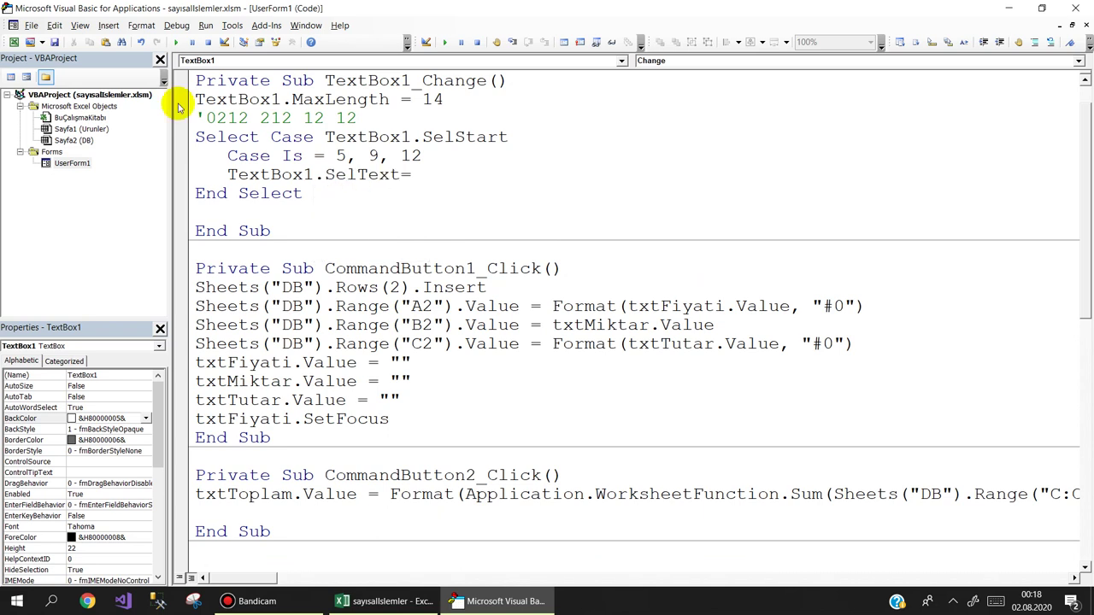
type("\" \"")
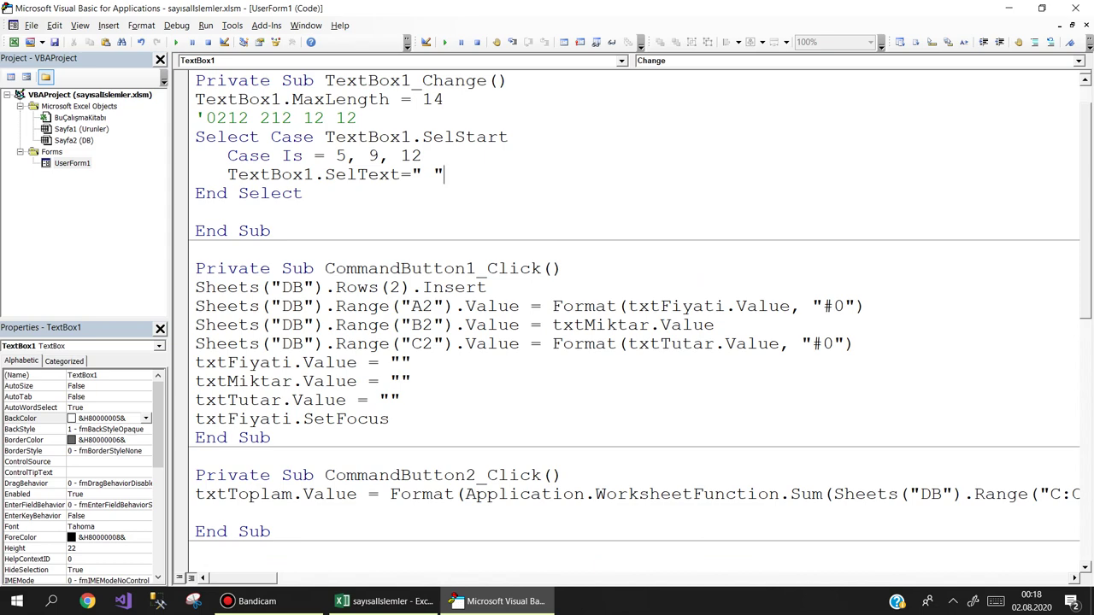
key("Down")
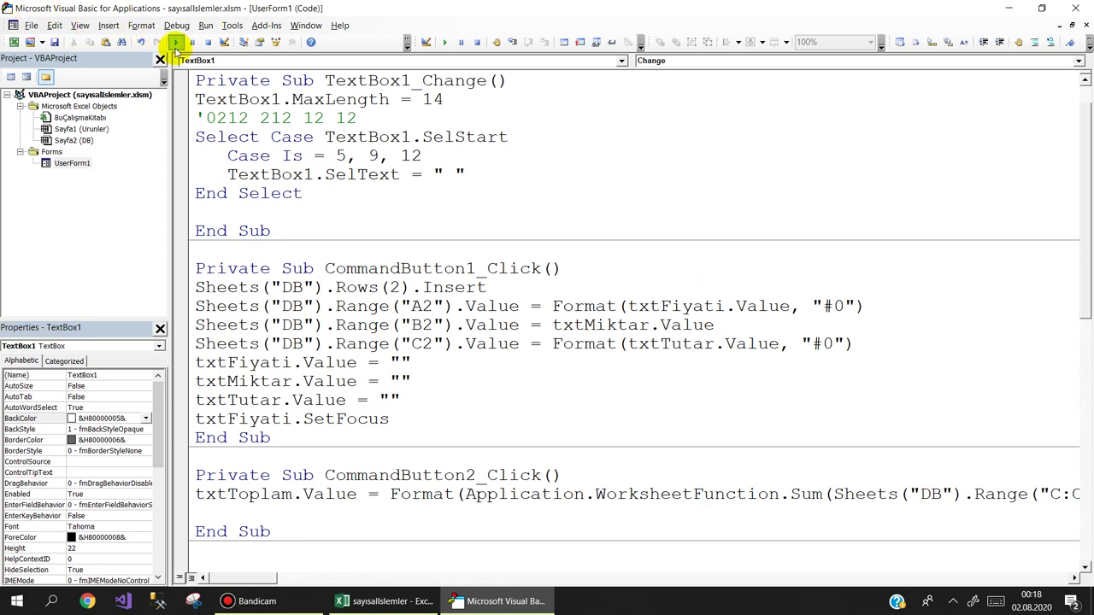
left_click(175, 42)
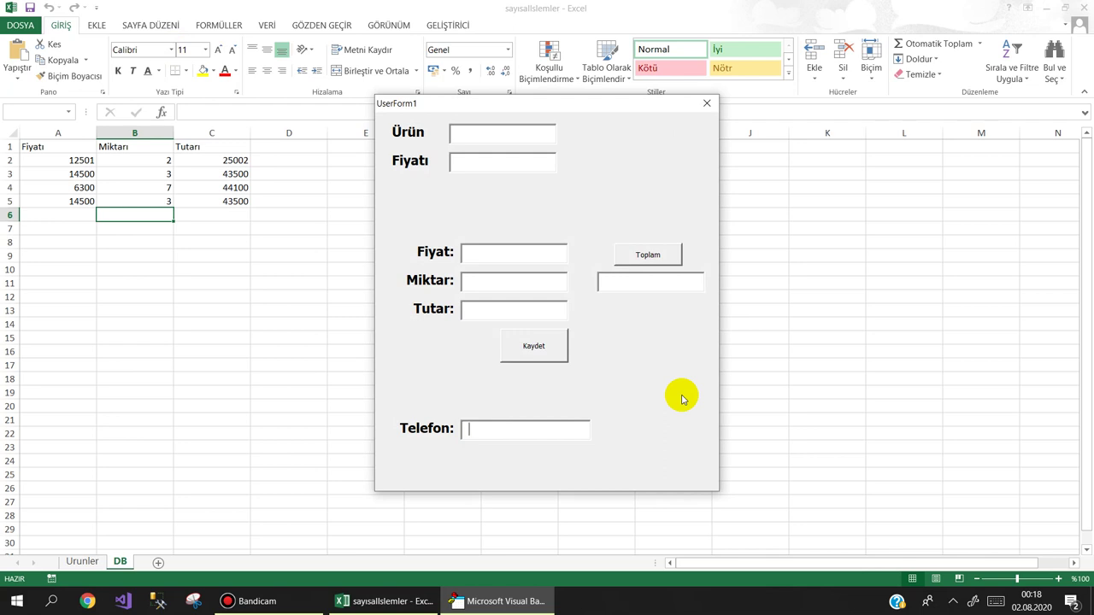
- Close the running form and set the Telefon box's Locked property to False
left_click(707, 103)
left_click(288, 267)
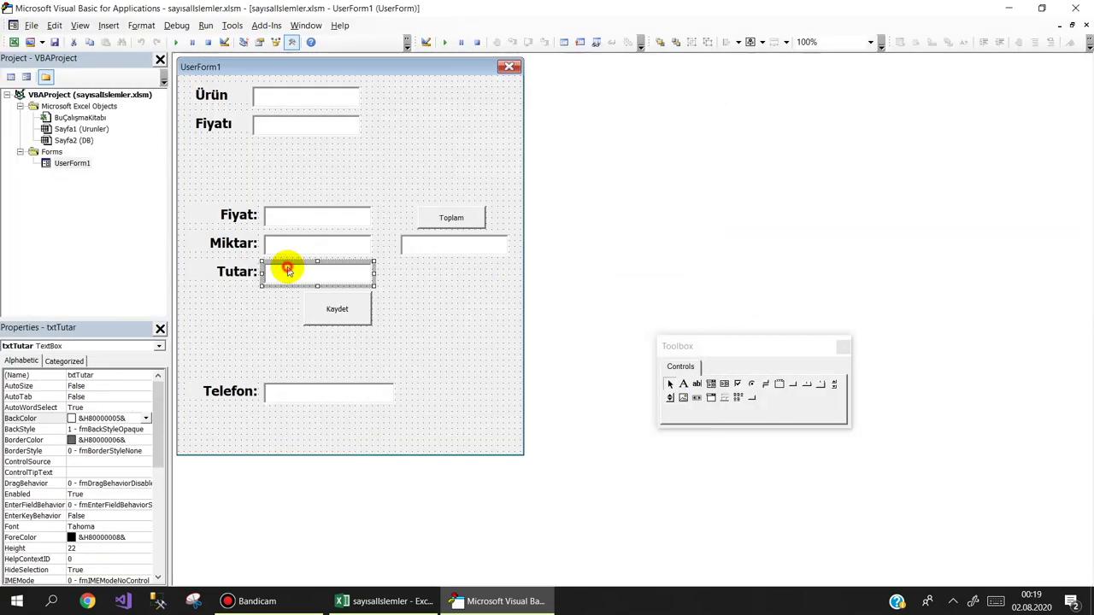
left_click(289, 392)
left_click_drag(160, 420, 160, 476)
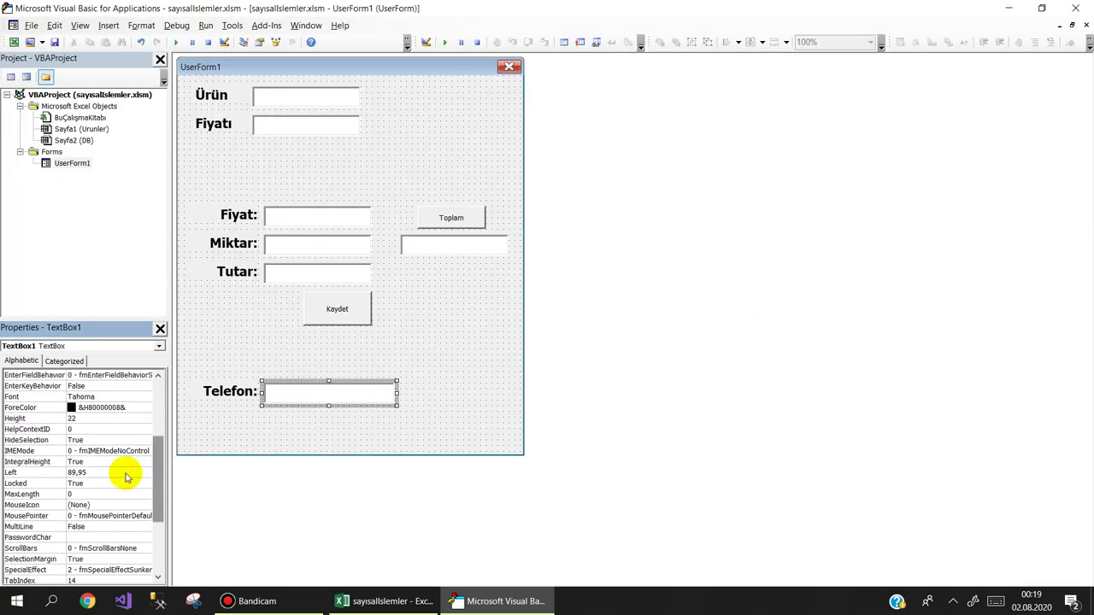
left_click(45, 484)
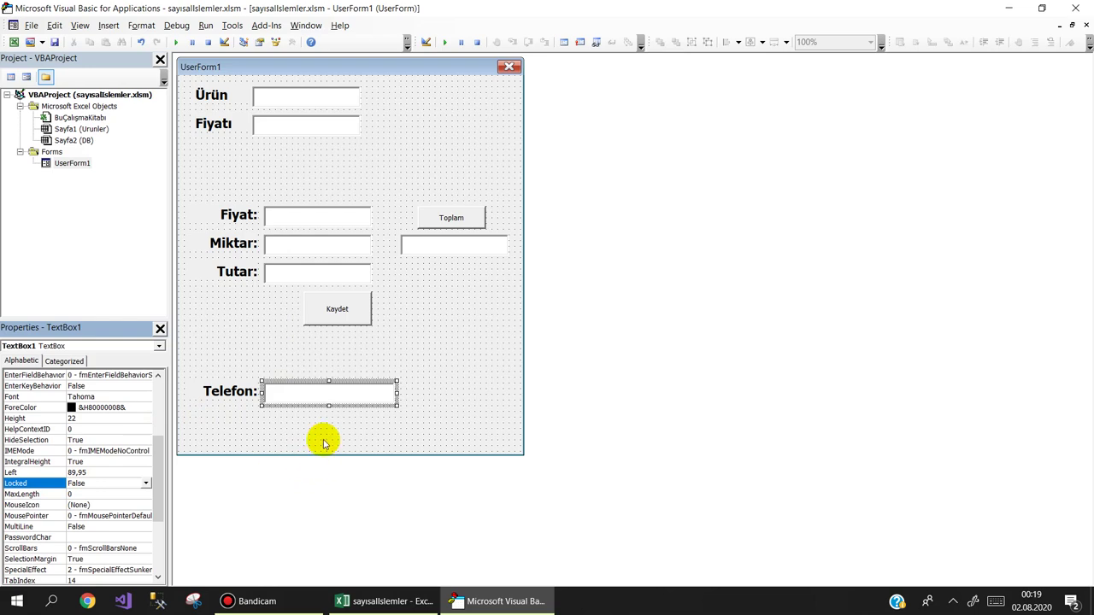
- Rerun the form, type a phone number into Telefon (space lands after 02122), then close it
left_click(317, 435)
left_click(176, 42)
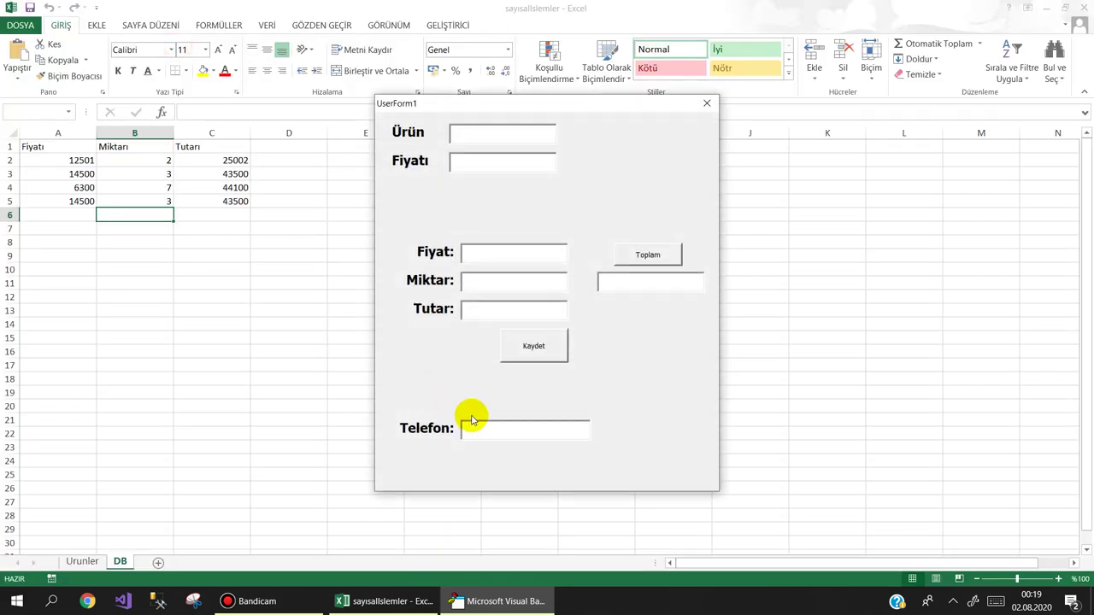
left_click(473, 422)
type("02122 1")
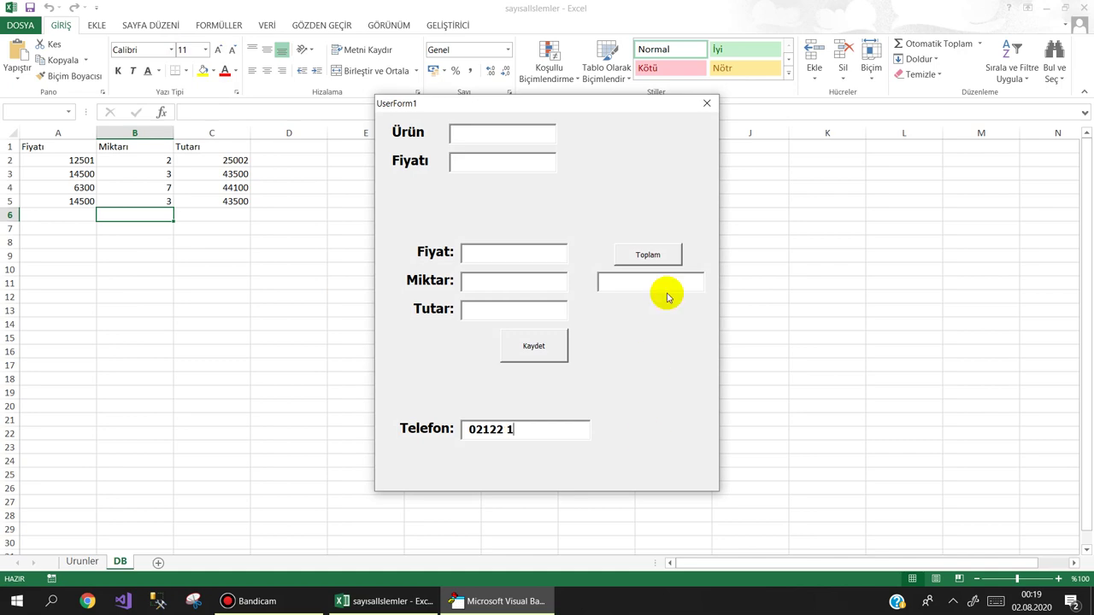
left_click(707, 104)
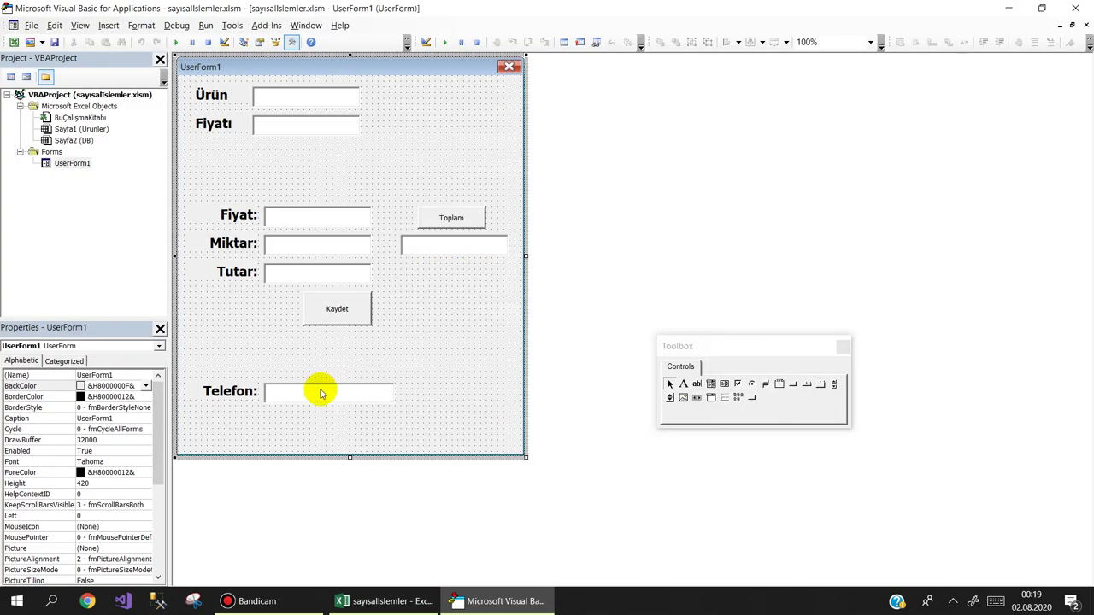
- Change the Telefon Case positions to 4, 8 and 11 and rerun the form
double_click(317, 392)
left_click(340, 156)
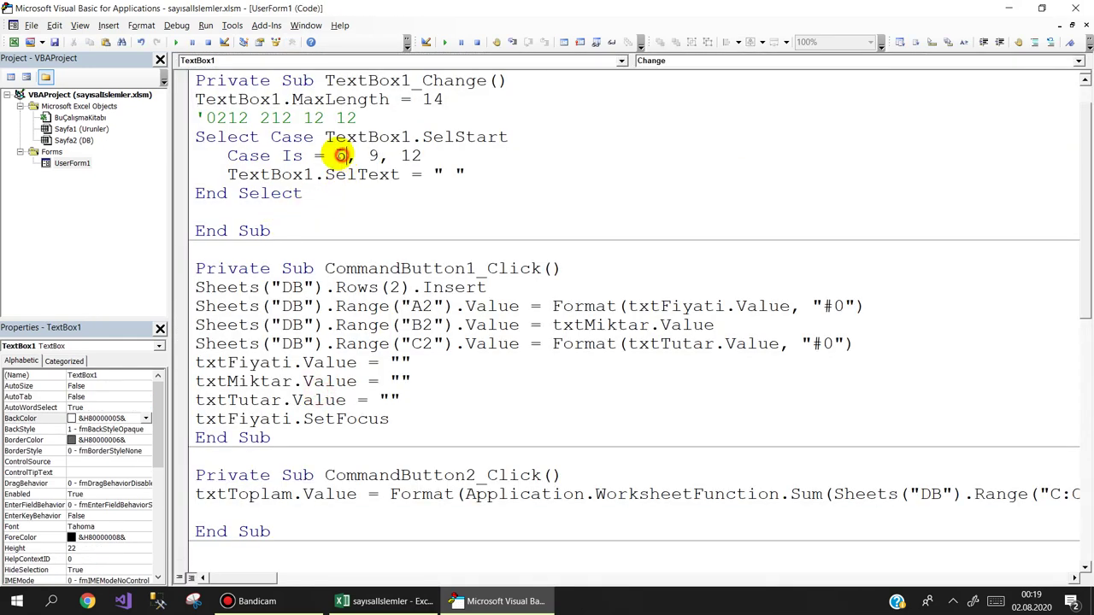
type("4")
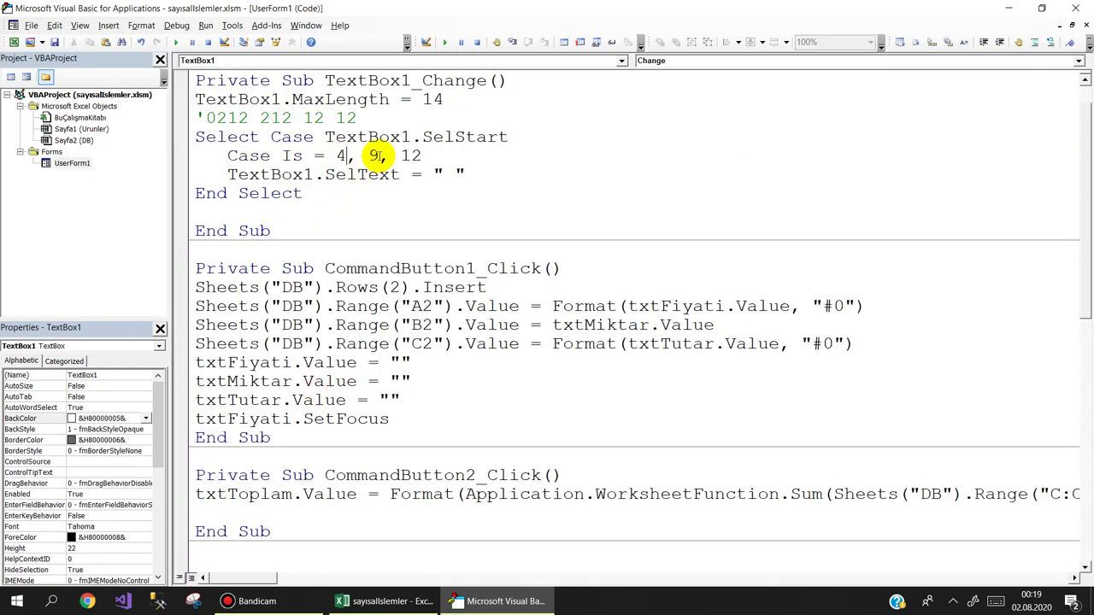
type("5")
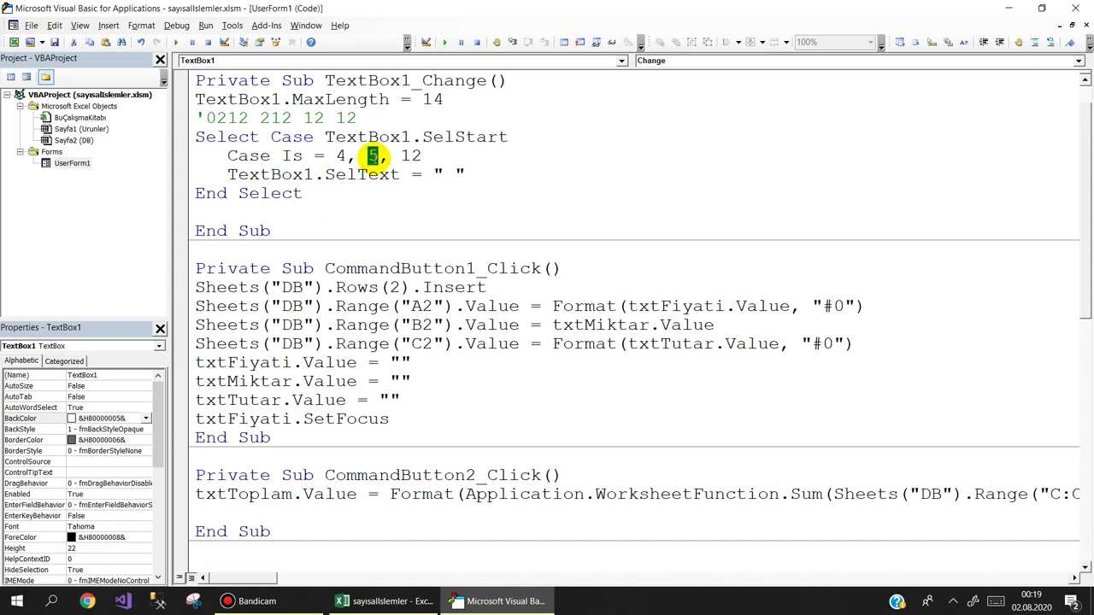
type("8")
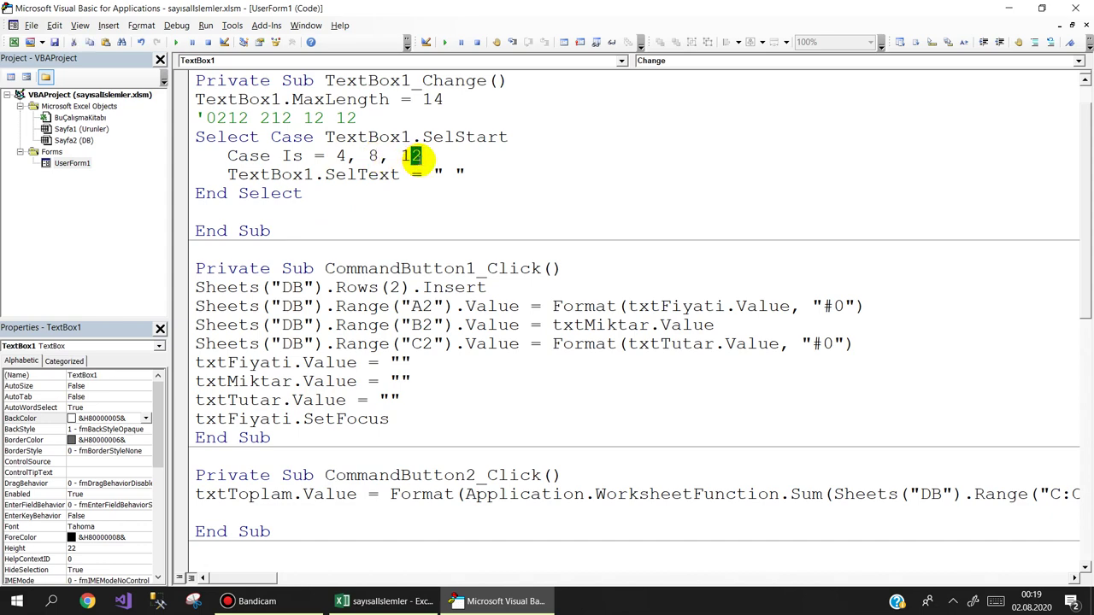
type("11")
left_click(176, 42)
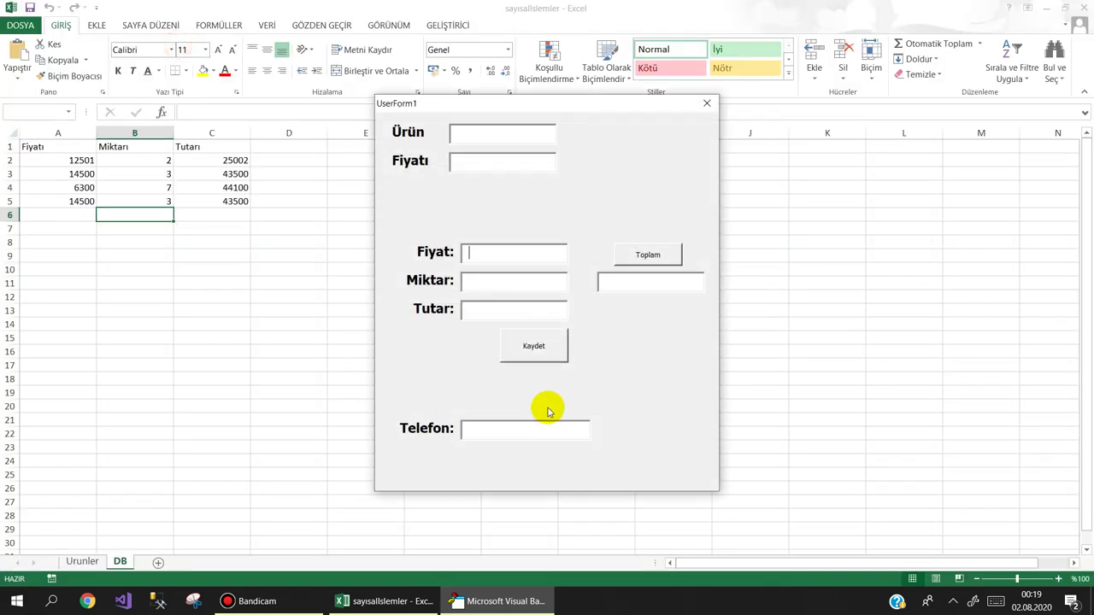
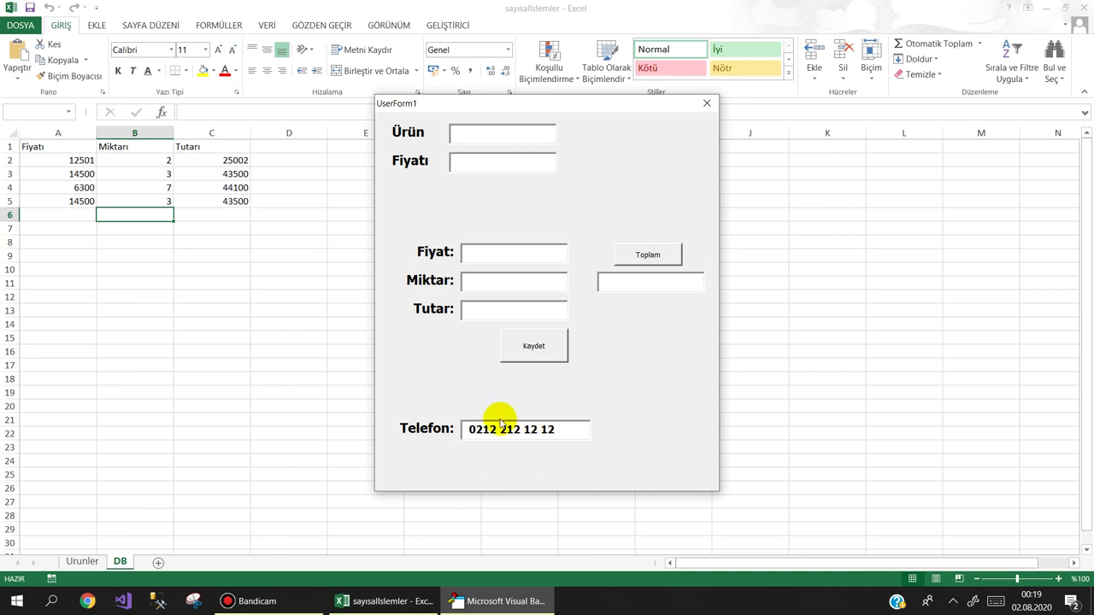
left_click(708, 103)
double_click(317, 392)
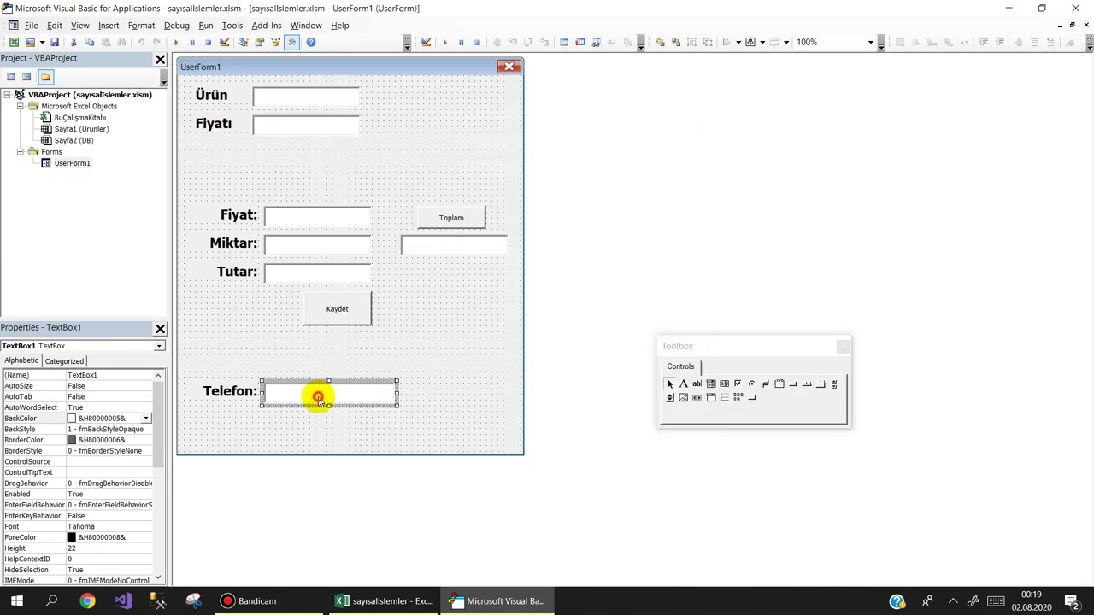
left_click(443, 174)
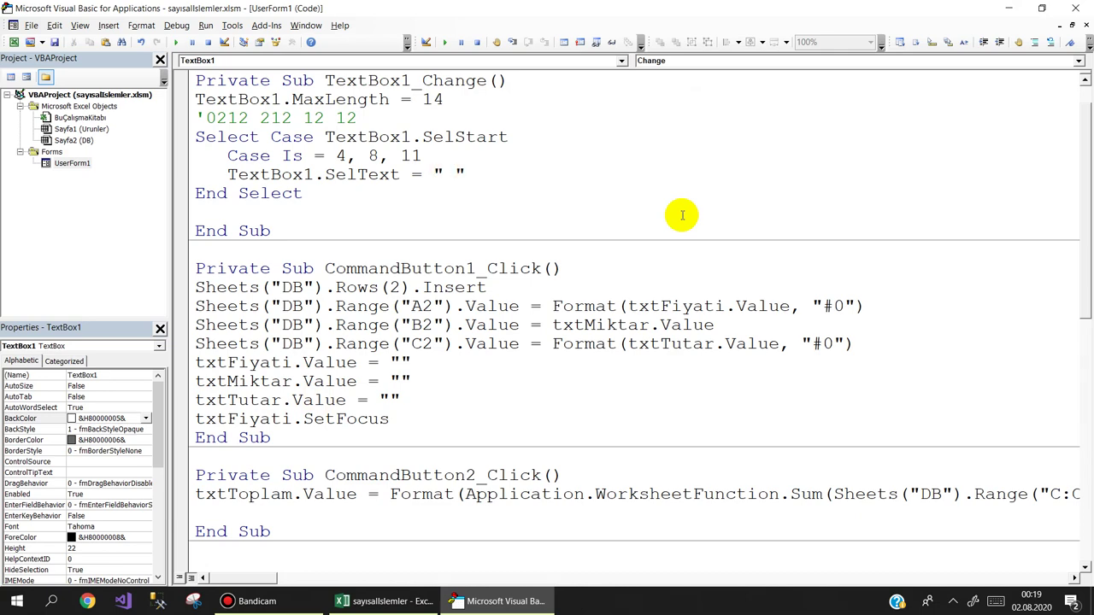
key("Delete")
type("-")
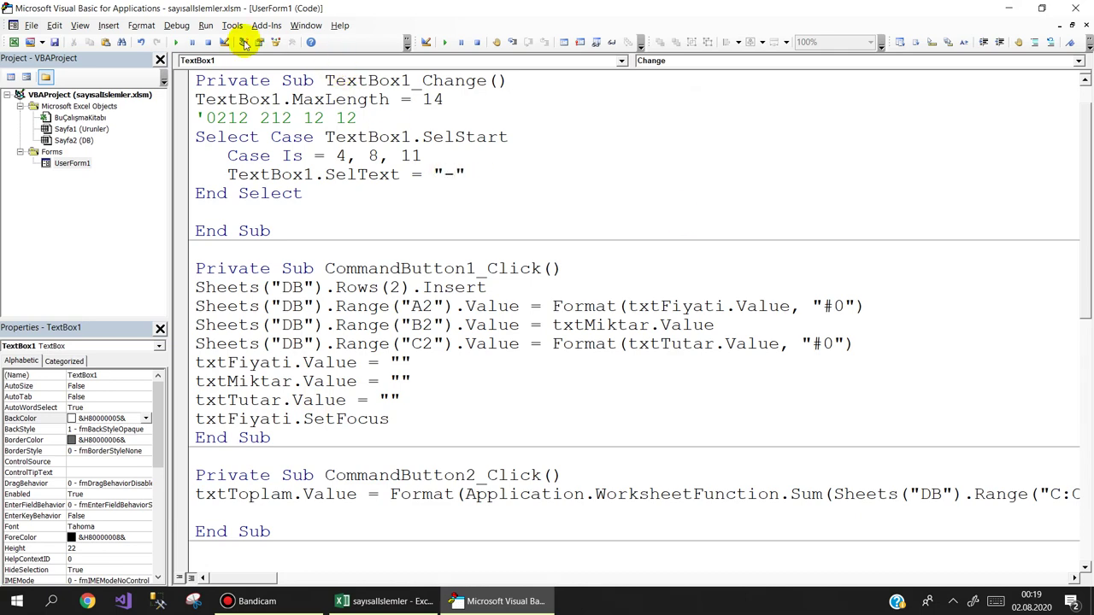
left_click(175, 42)
left_click(510, 430)
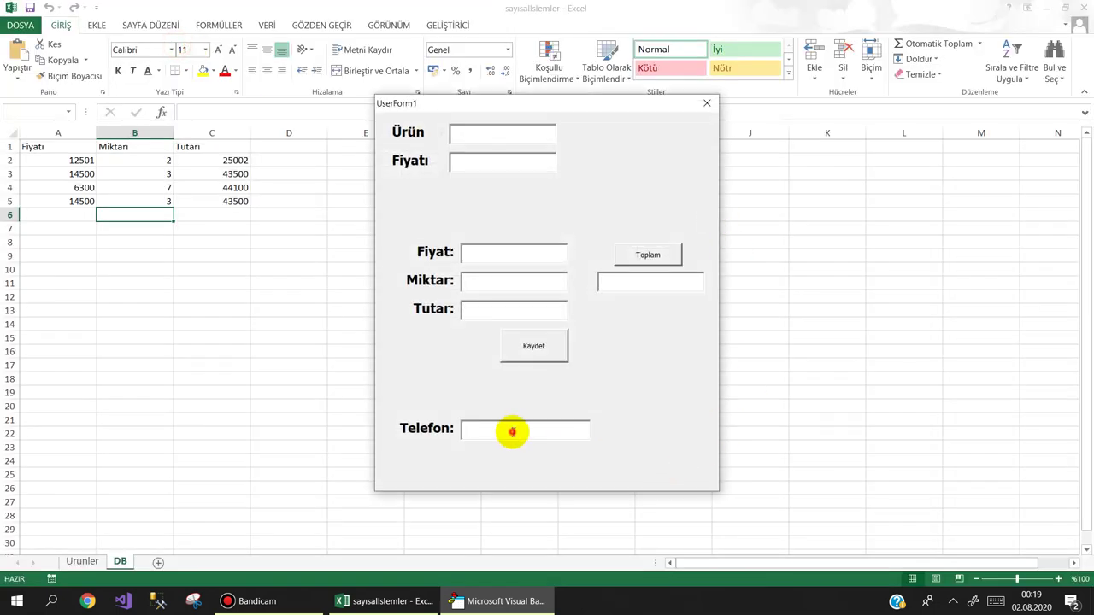
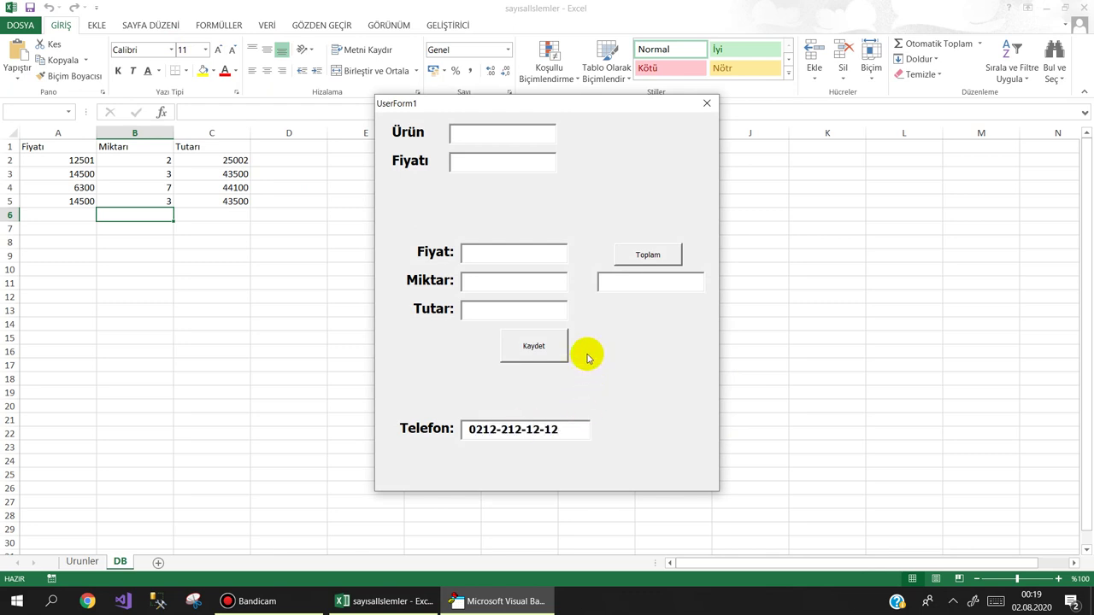
left_click(707, 105)
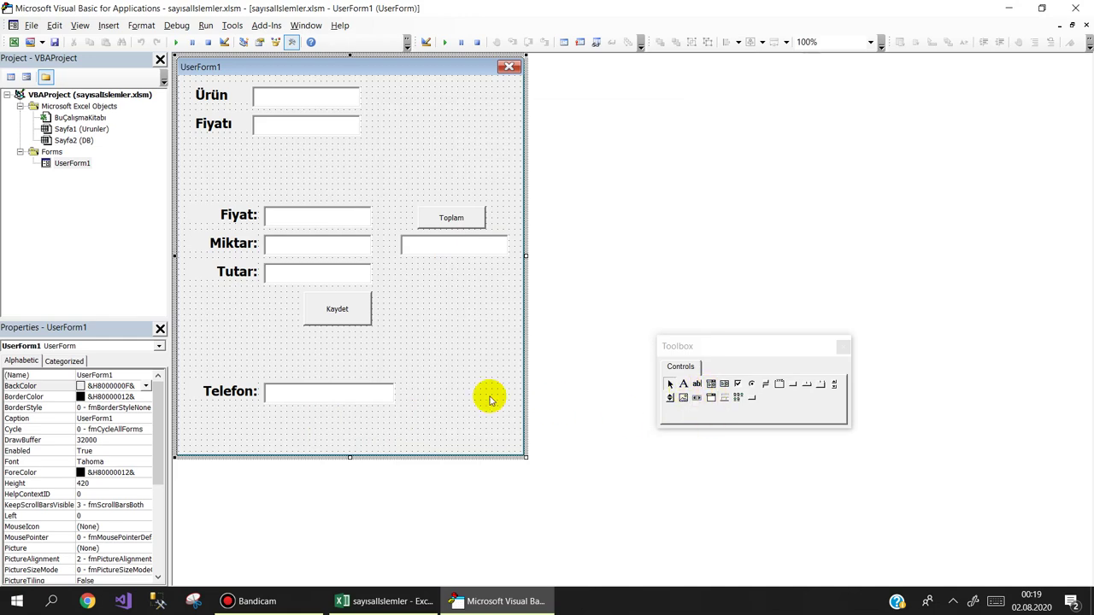
- Copy the Telefon label and text box below it and start captioning the new label Tarih
mouse_move(282, 429)
left_mouse_down()
mouse_move(241, 391)
mouse_move(268, 432)
mouse_move(272, 423)
left_mouse_up()
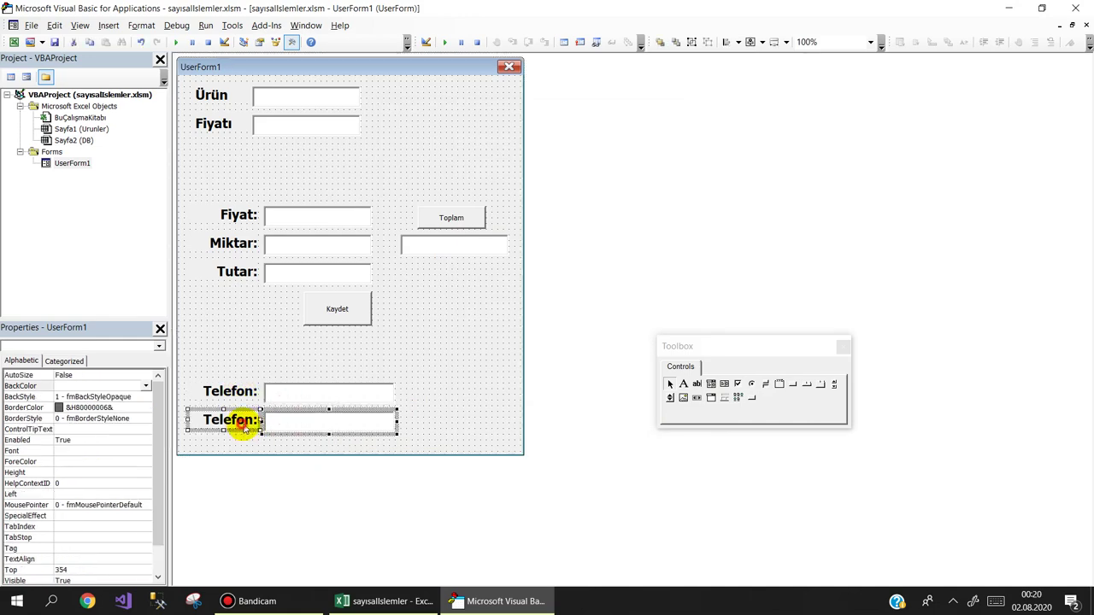
left_click(254, 427)
left_click(253, 429)
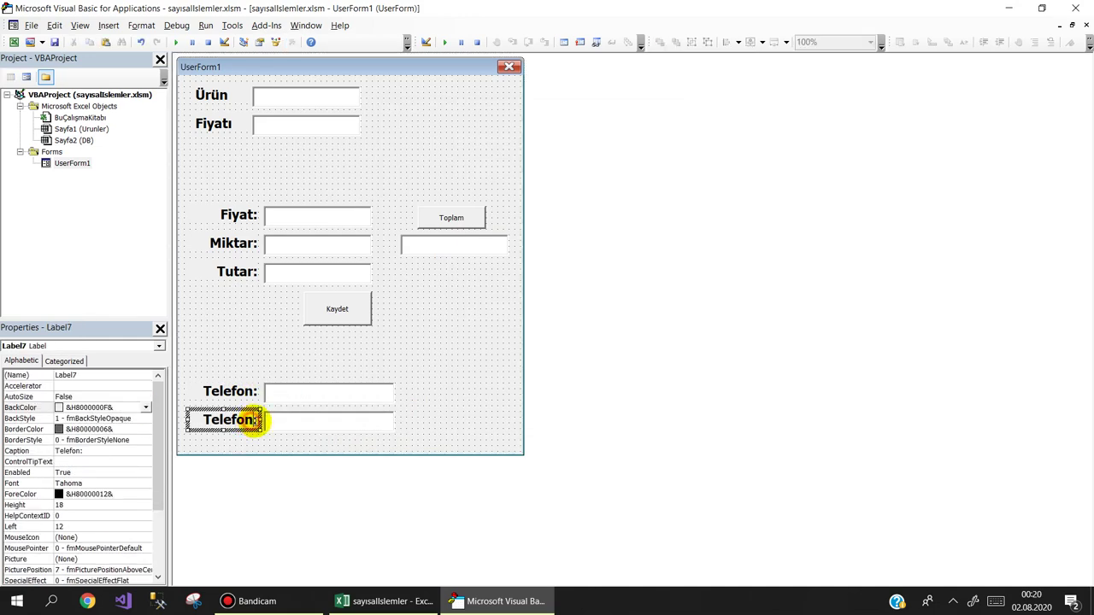
double_click(251, 422)
type("Tarih:")
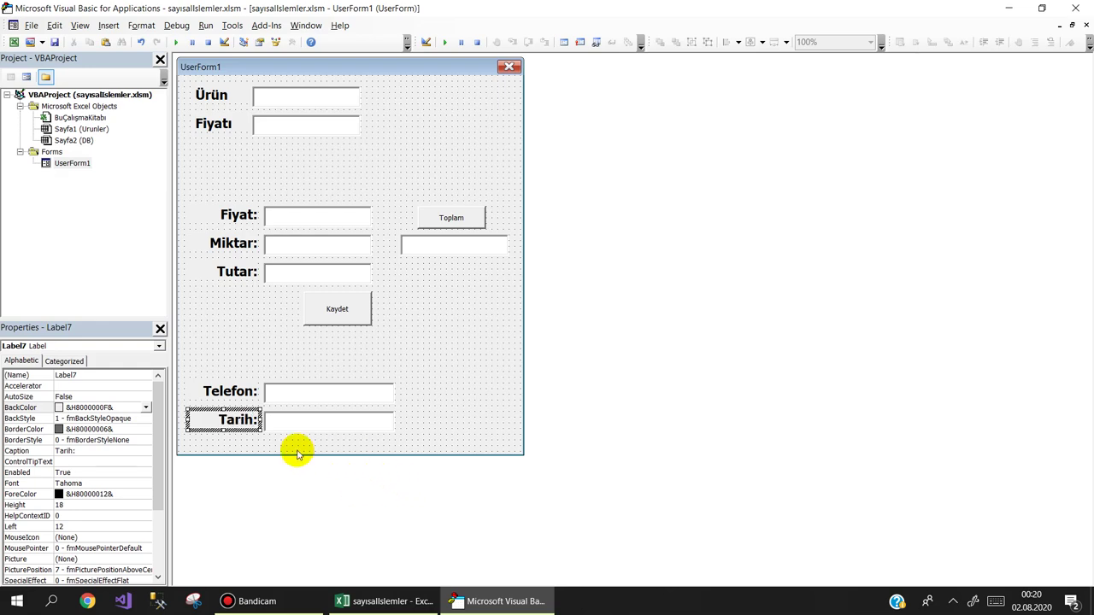
- Copy the Telefon formatting code into a new TextBox2_Change procedure for the Tarih box
left_click(293, 442)
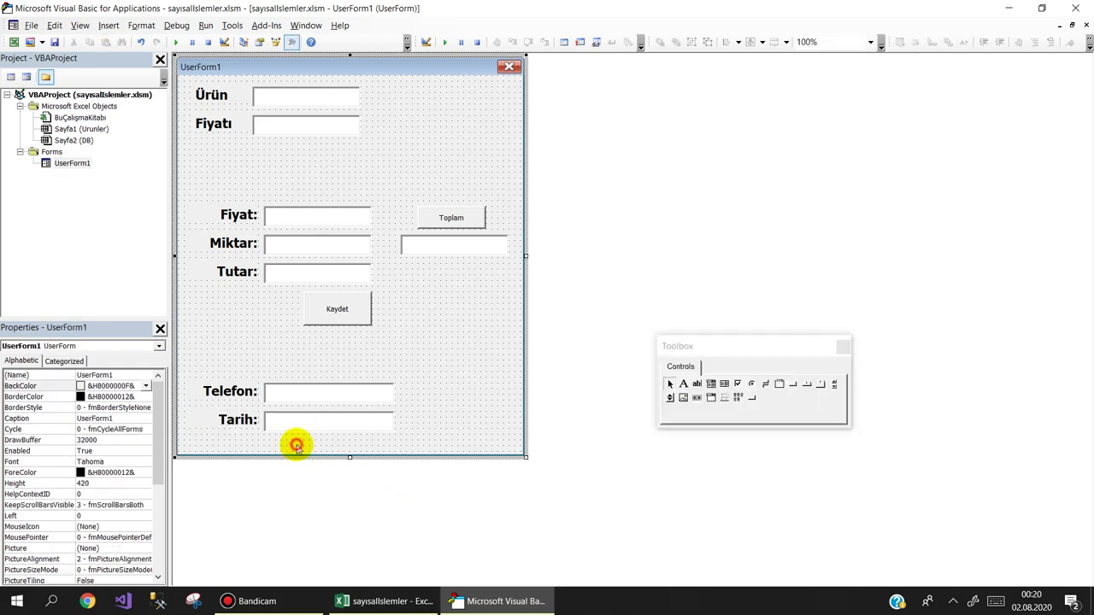
double_click(293, 422)
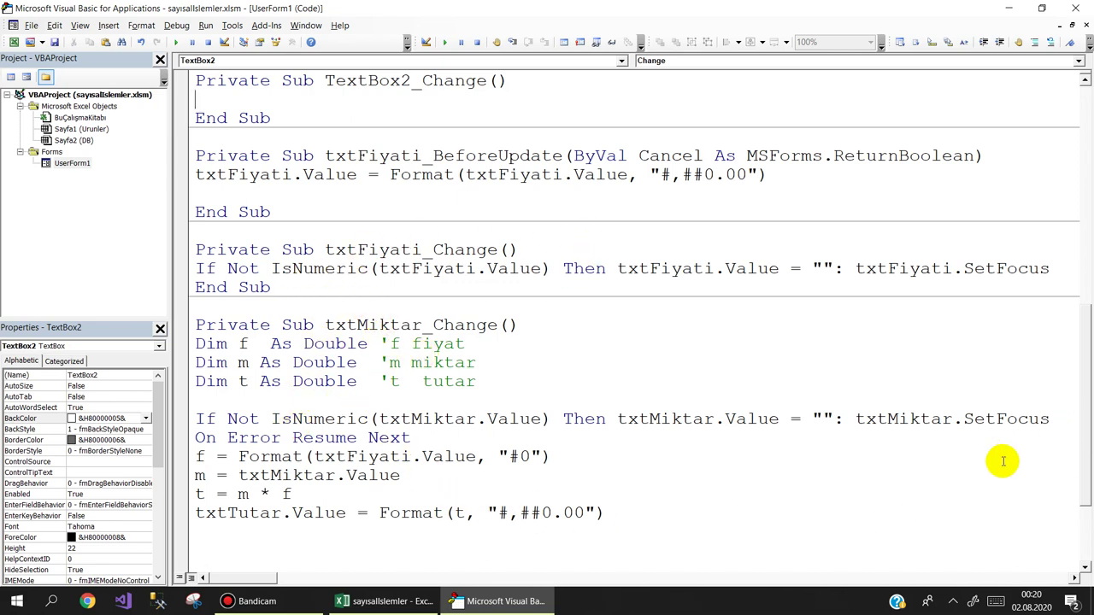
mouse_move(1084, 412)
left_mouse_down()
mouse_move(1085, 475)
mouse_move(1080, 146)
left_mouse_up()
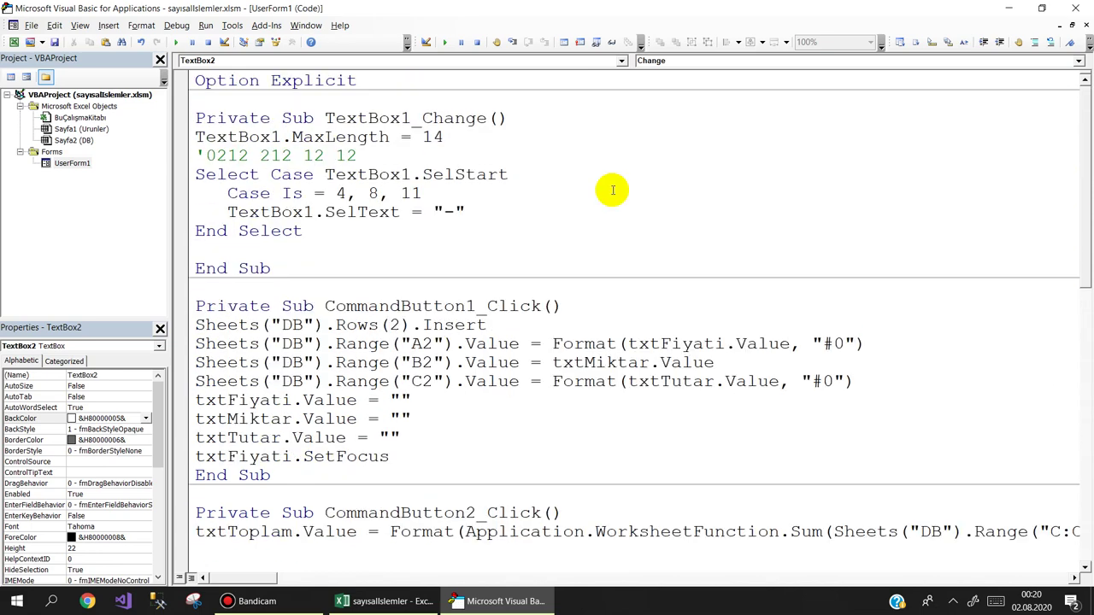
left_click_drag(310, 247, 156, 141)
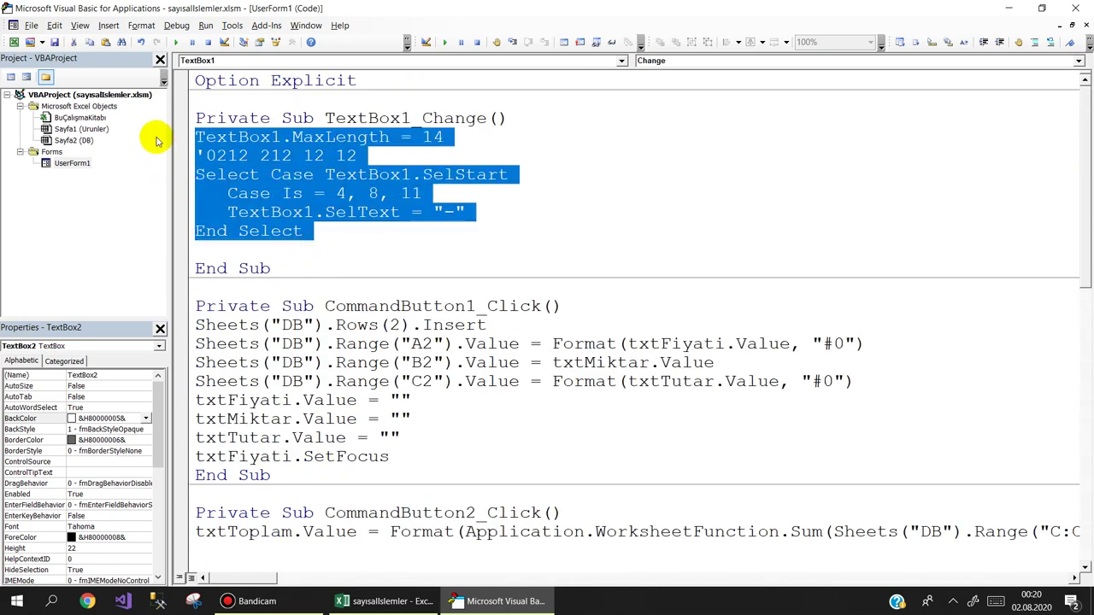
double_click(84, 164)
double_click(310, 416)
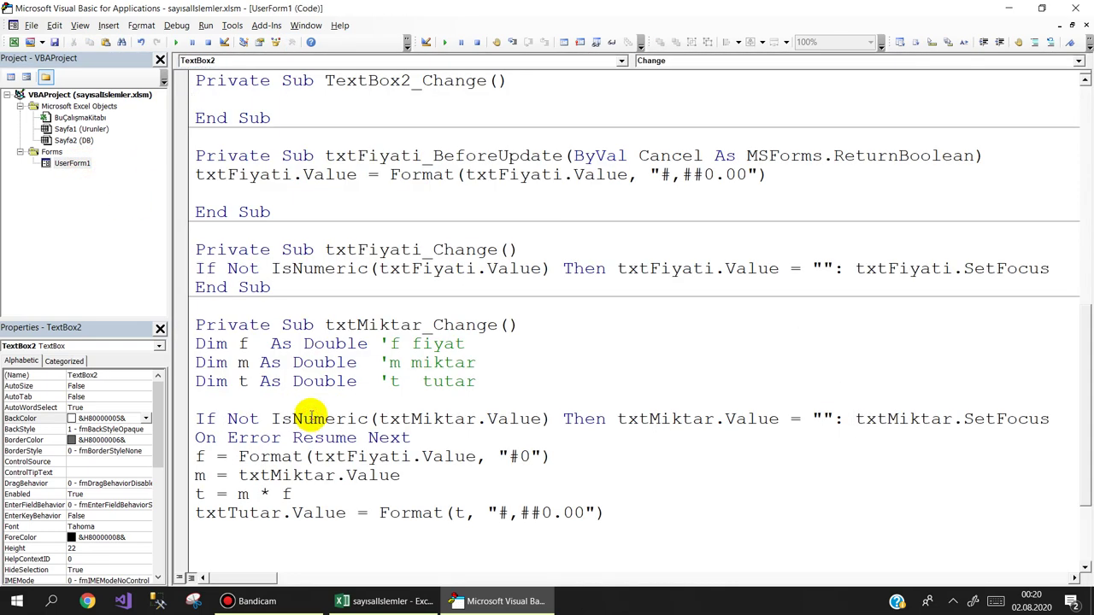
key("ctrl+v")
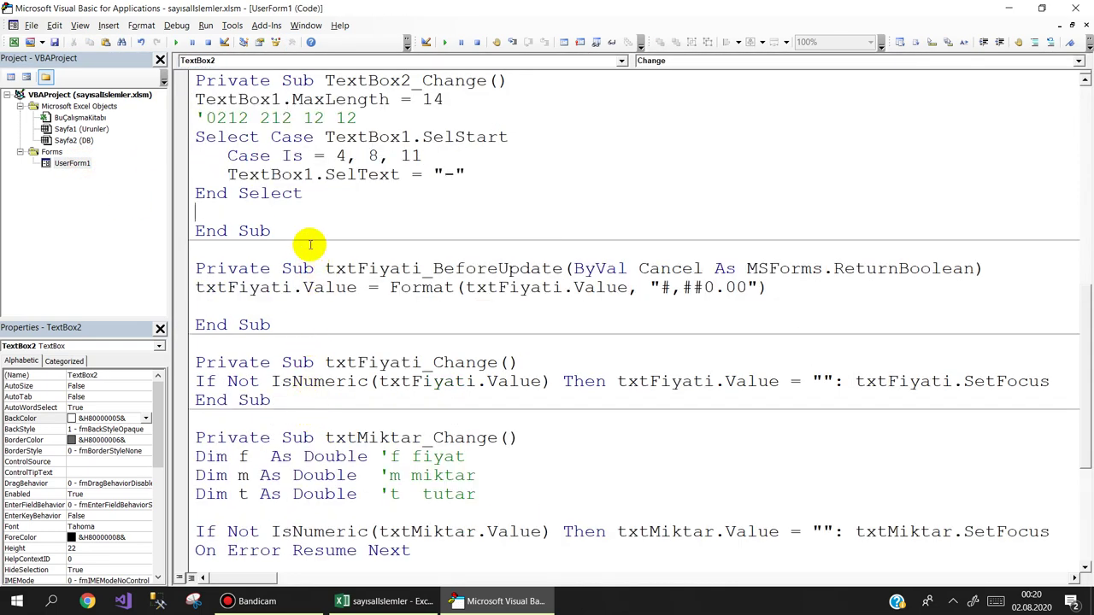
- Point the MaxLength and Select Case lines at TextBox2 and update the sample comment
left_click_drag(271, 99, 282, 100)
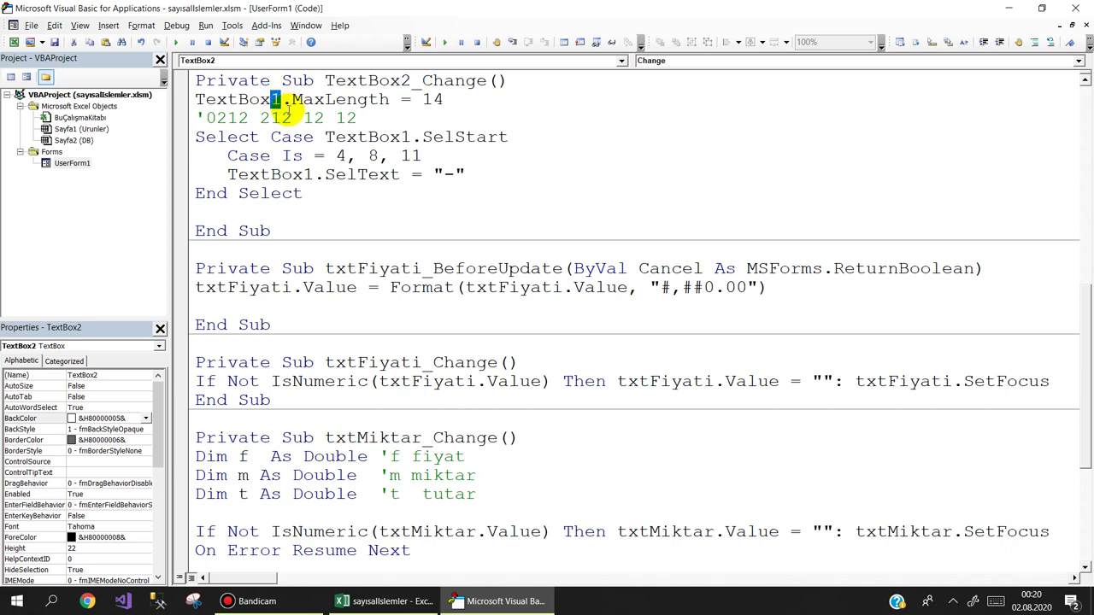
type("2")
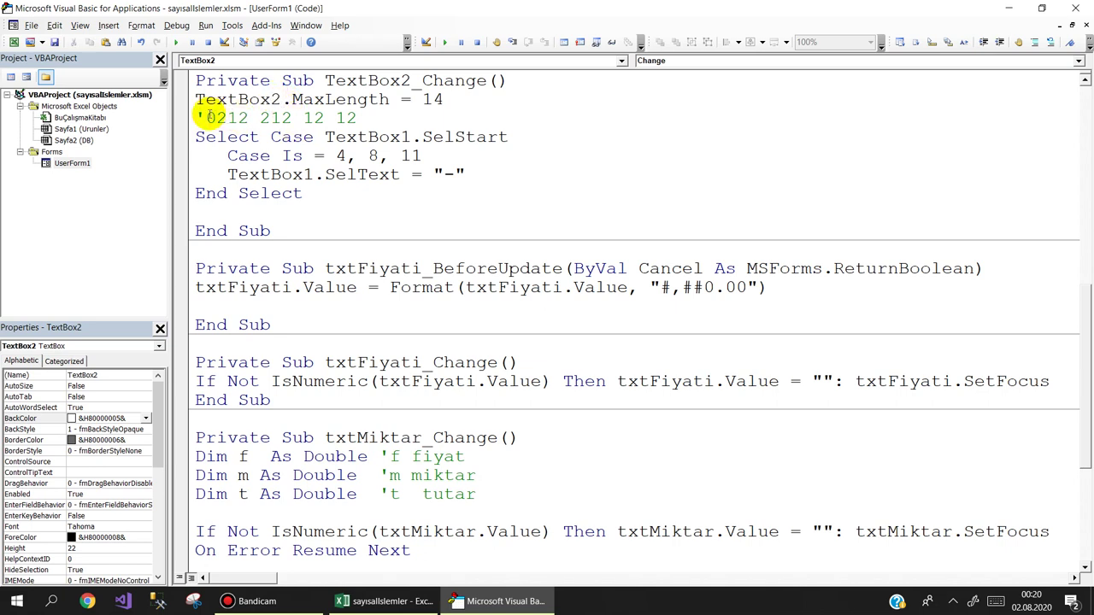
left_click_drag(207, 117, 357, 117)
type("02.08.2020")
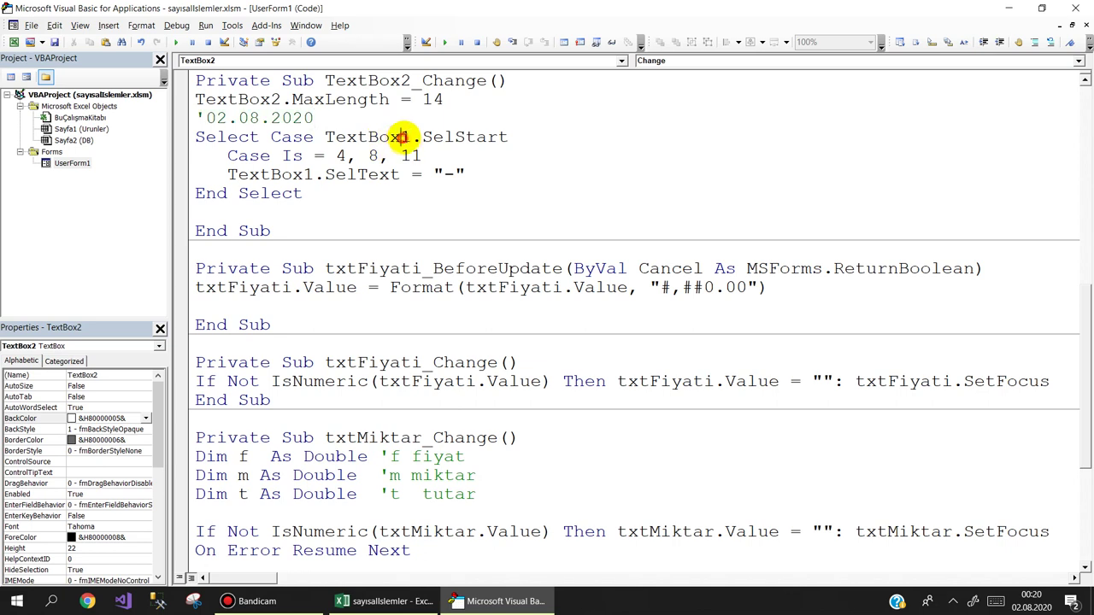
left_click_drag(398, 137, 411, 139)
type("2")
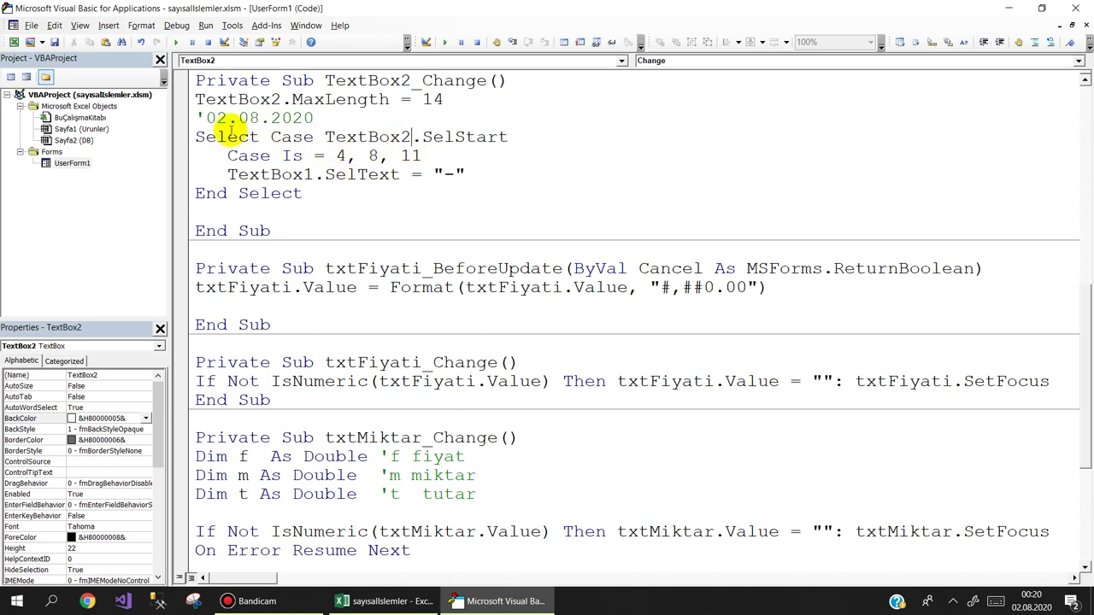
- Set the Case positions to 3 and 6 with a "." separator on TextBox2.SelText
double_click(341, 155)
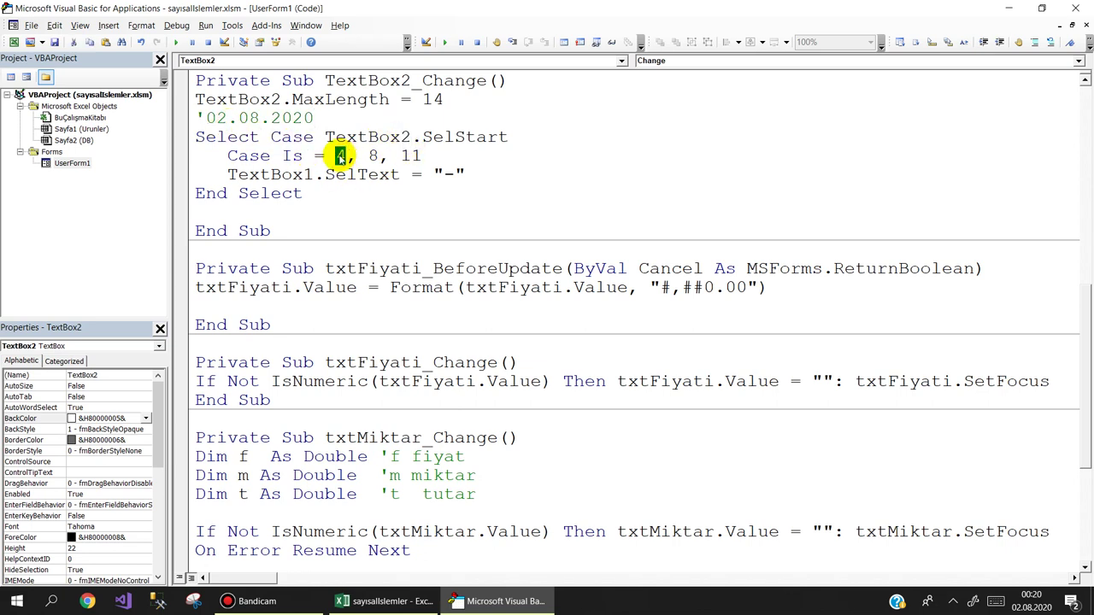
type("3")
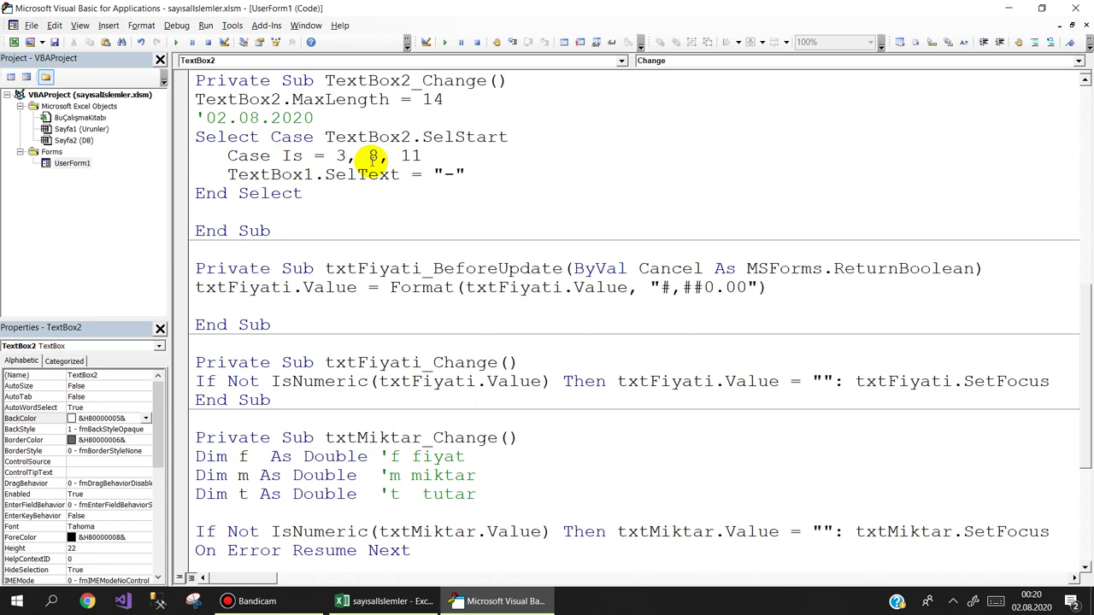
left_click(376, 157)
type("4")
type("6")
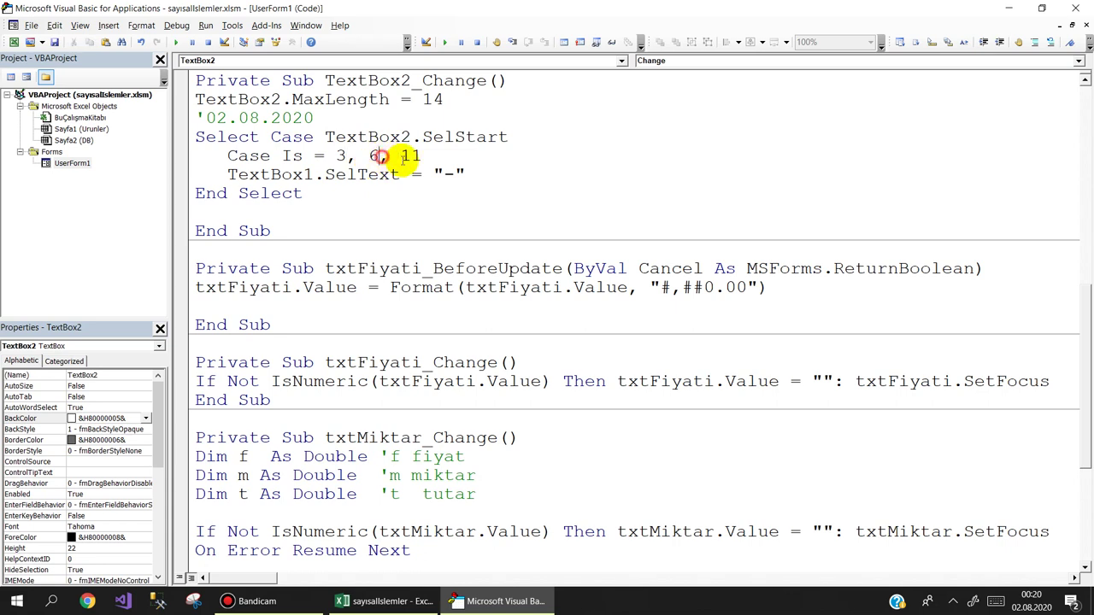
left_click_drag(423, 156, 379, 156)
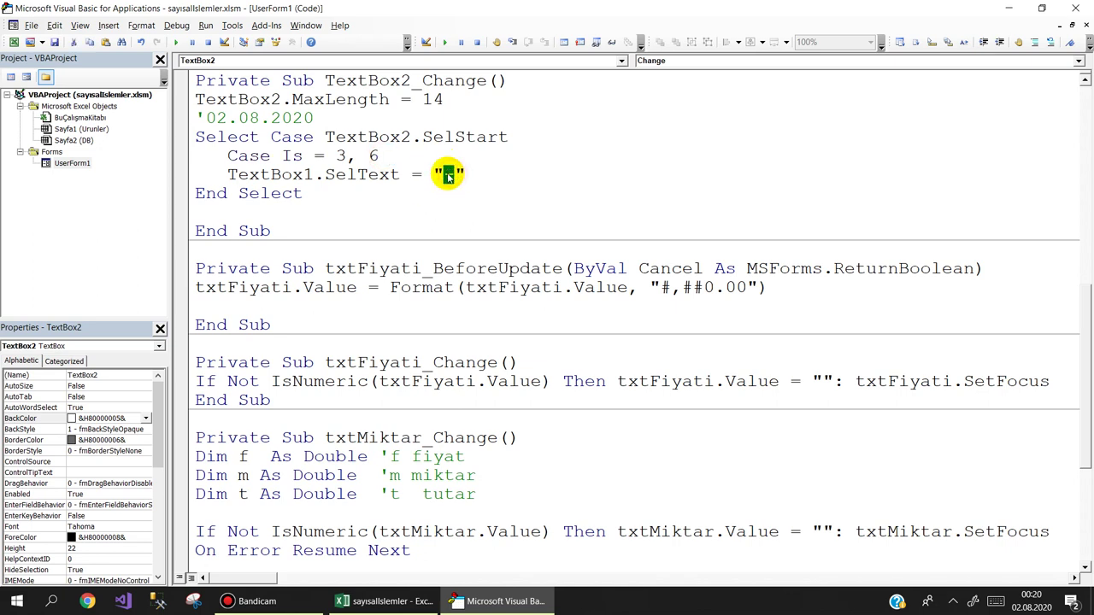
type(".")
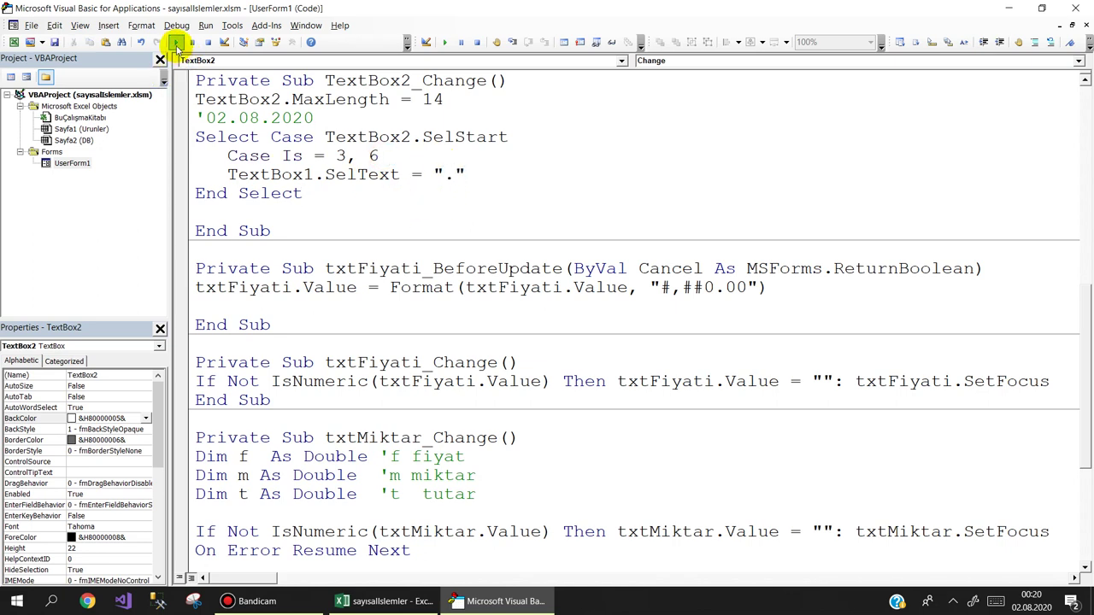
left_click_drag(313, 175, 306, 174)
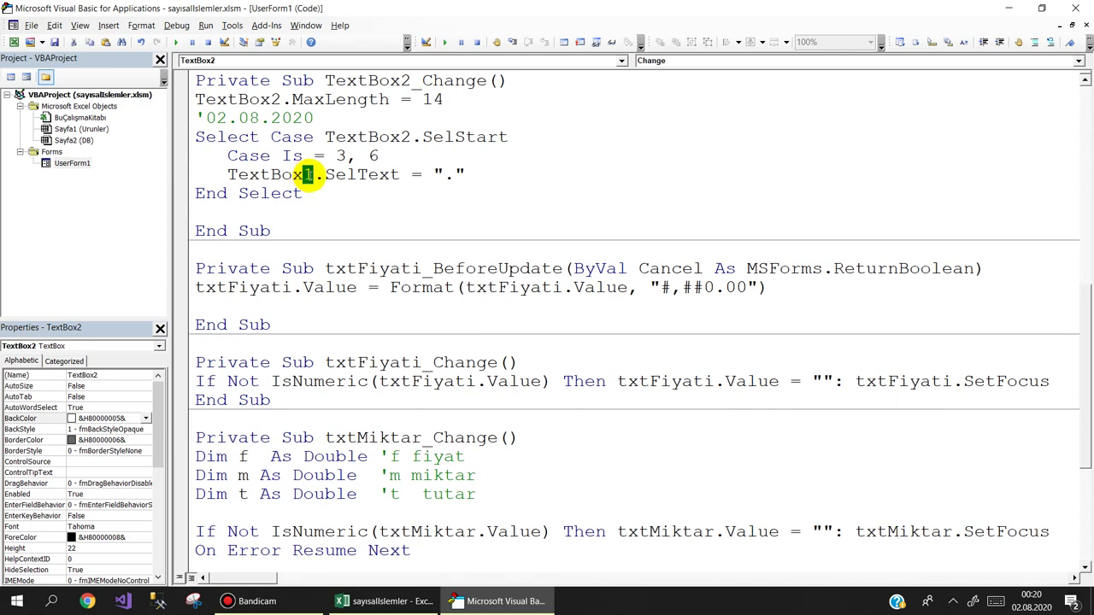
type("2")
- Run the form and type a date into Tarih, which shows 020.8
left_click(176, 42)
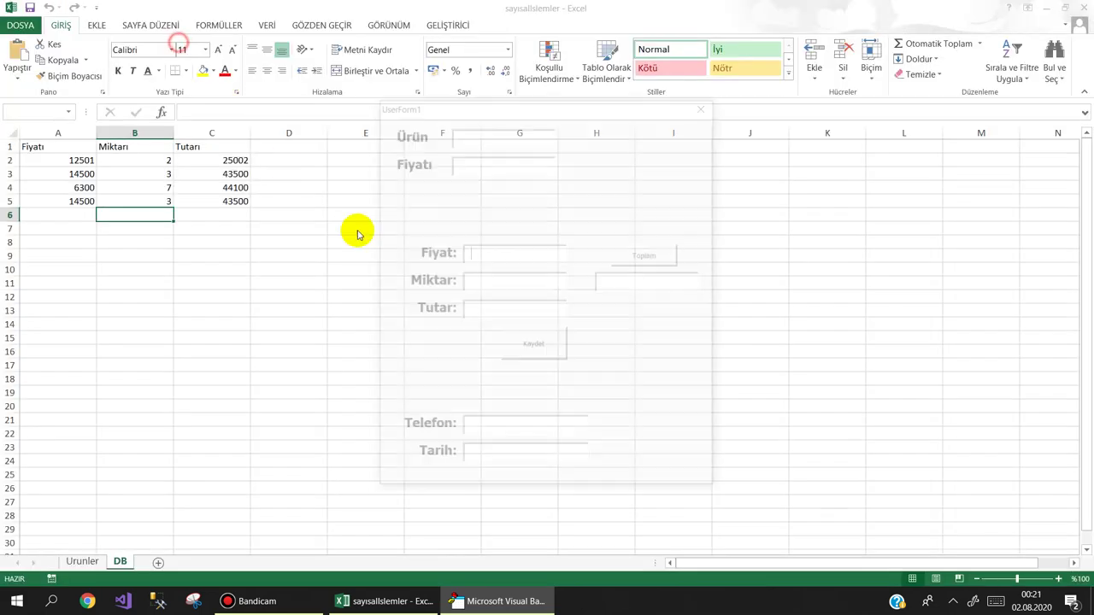
left_click(492, 453)
type("020.8")
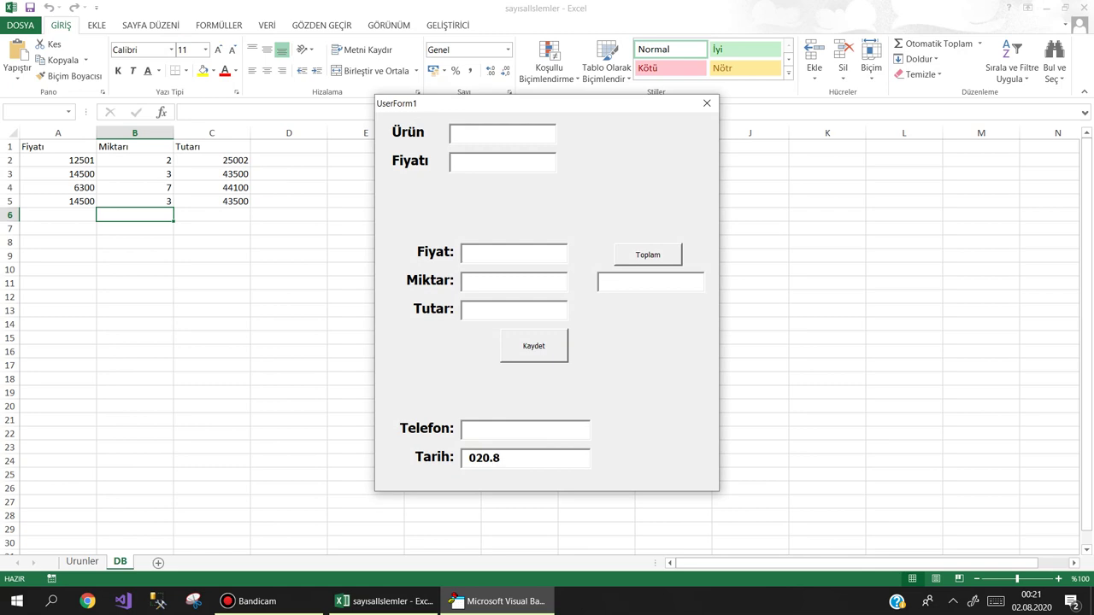
- Change the TextBox2_Change Case positions to 2 and 5 and rerun the form
left_click(707, 103)
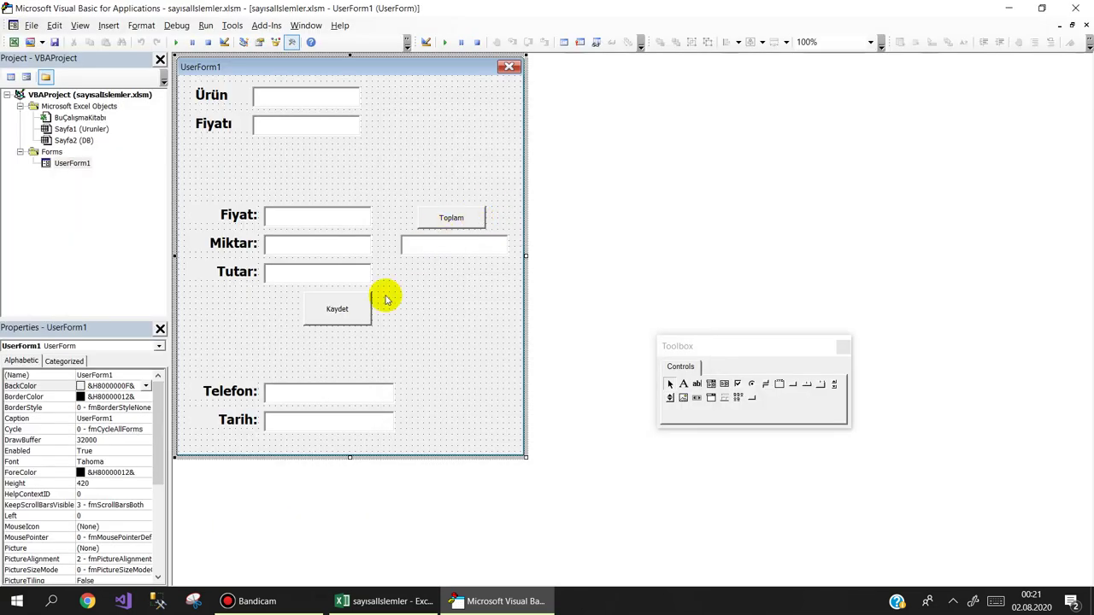
double_click(303, 424)
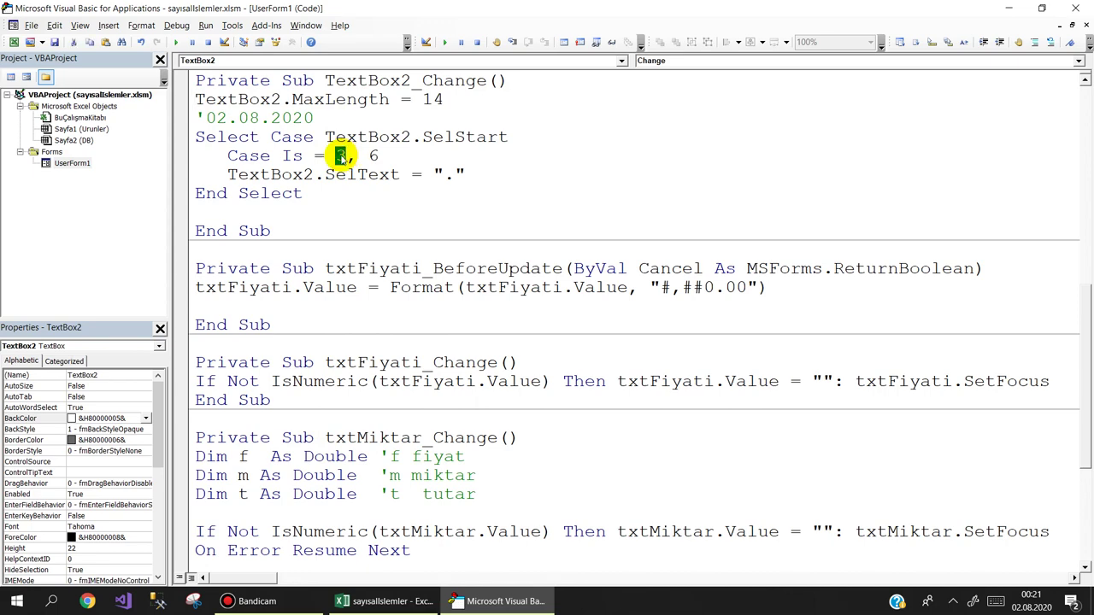
type("2")
double_click(374, 156)
type("5")
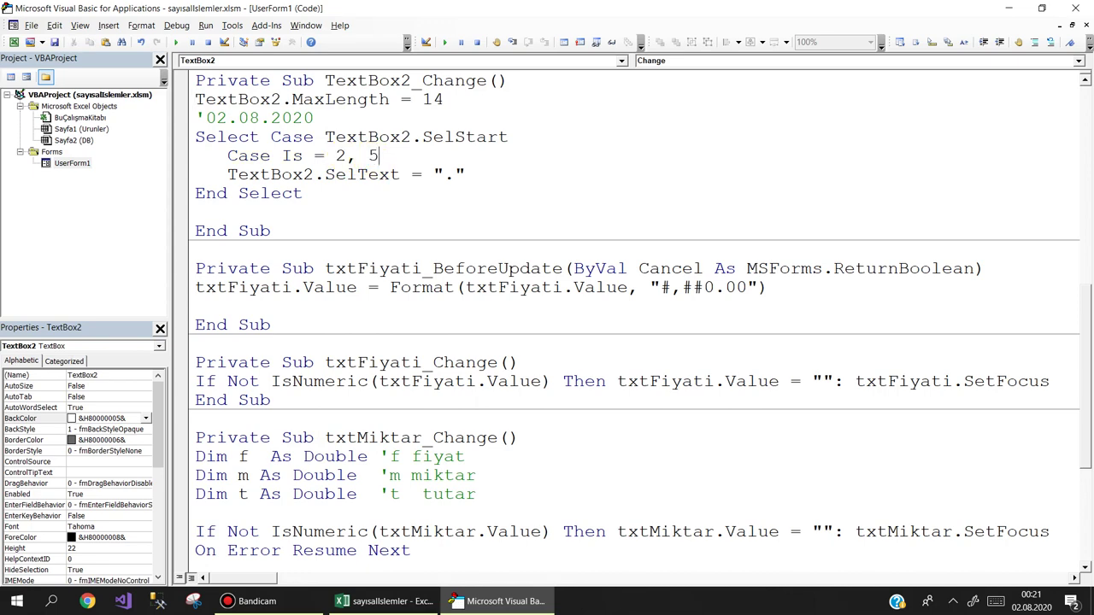
left_click(176, 42)
- Enter a date in Tarih and a phone number in Telefon, getting 02.05.2020 and dashes
left_click(501, 462)
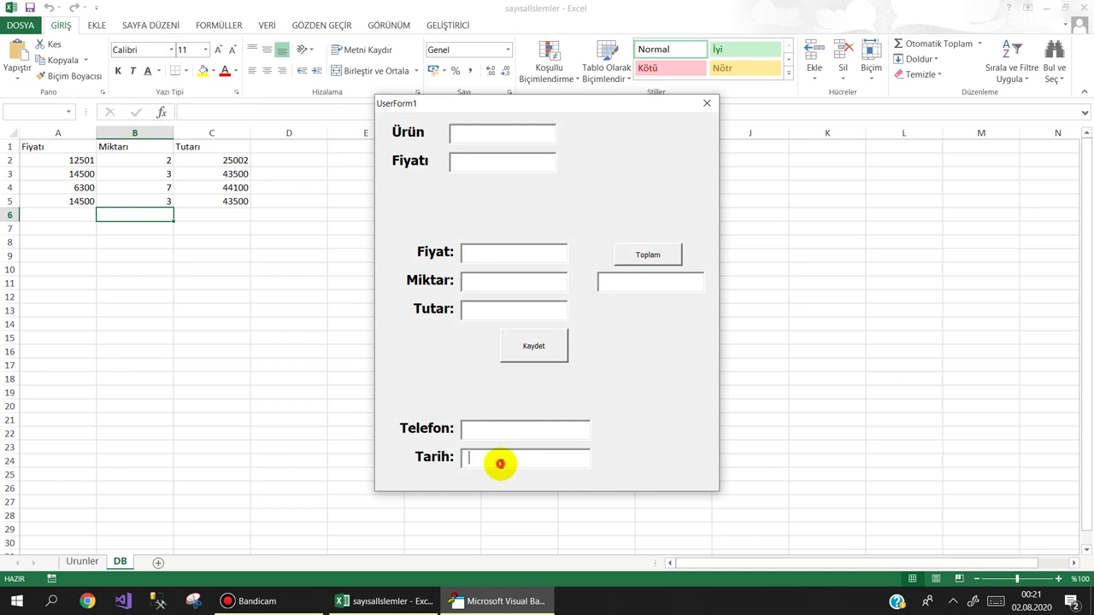
type("02.05.2020")
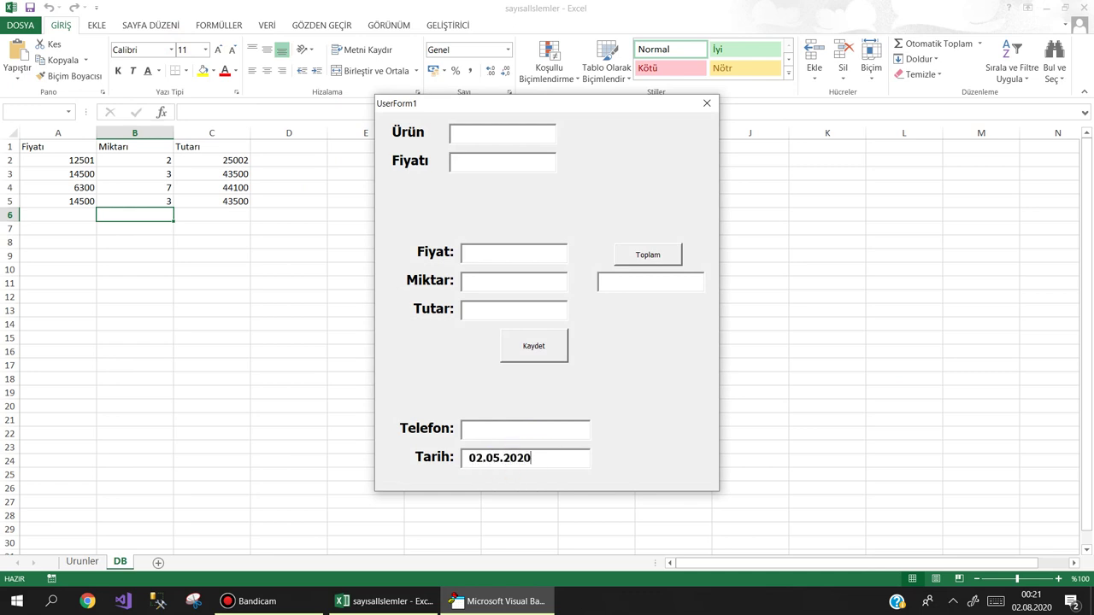
left_click(500, 430)
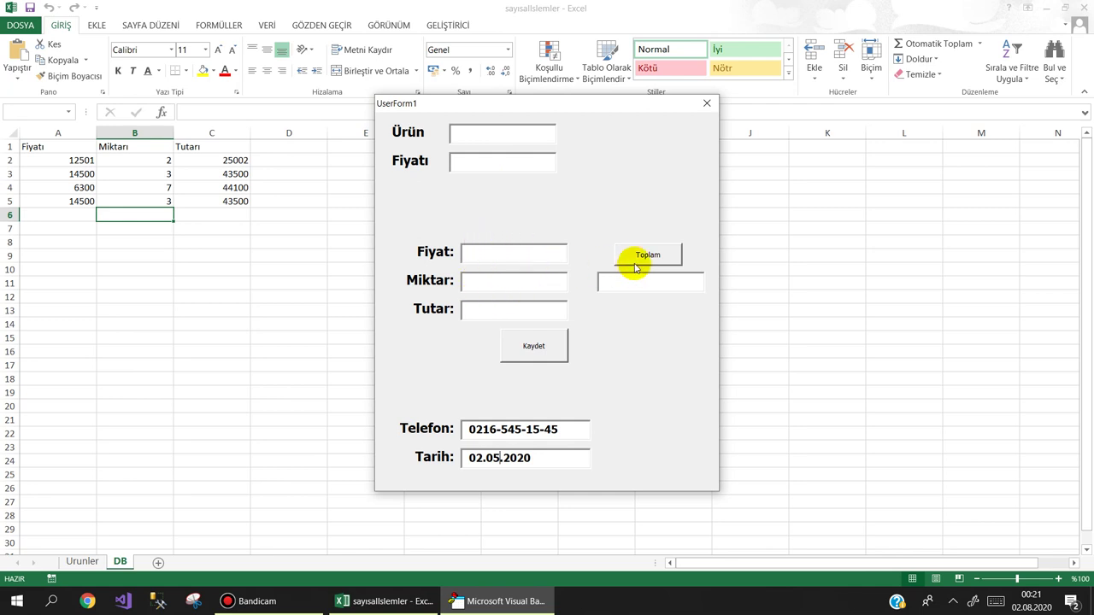
- Calculate the Toplam total and close the test form
left_click(632, 259)
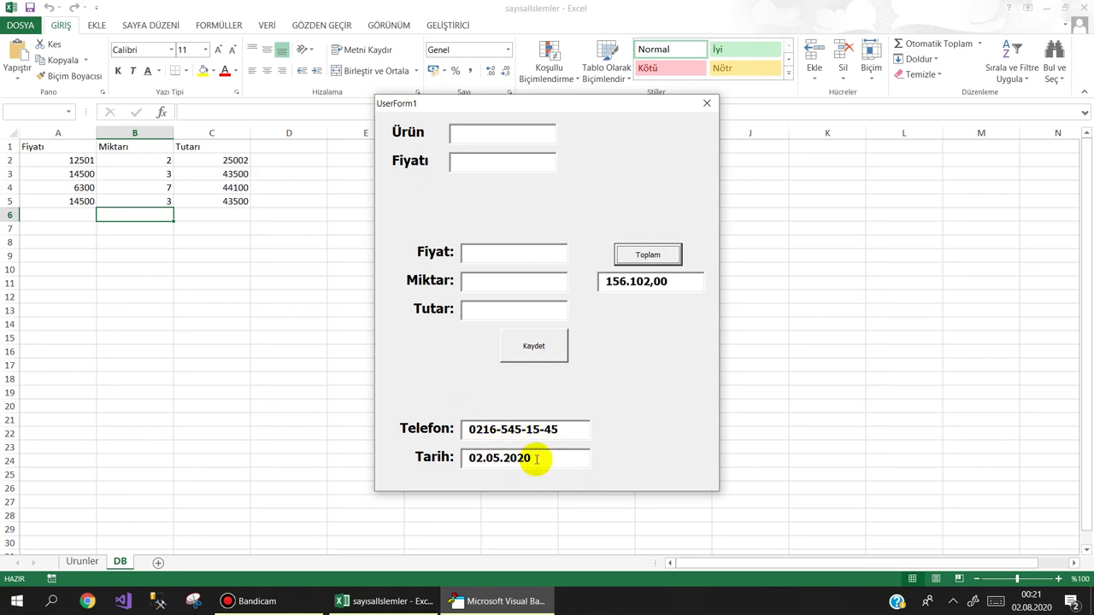
left_click(707, 103)
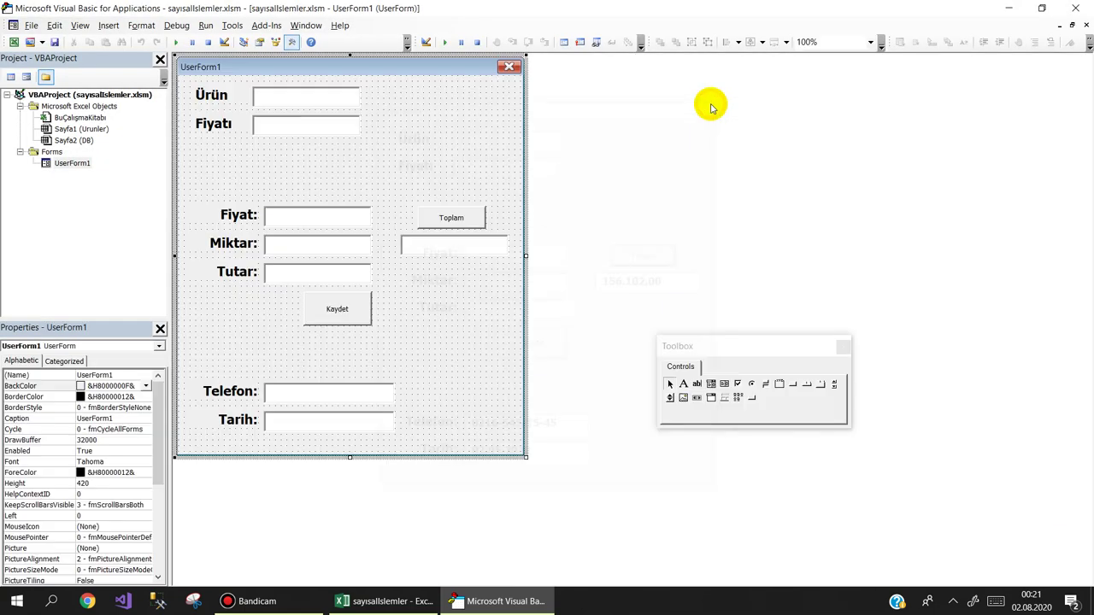
left_click(271, 601)
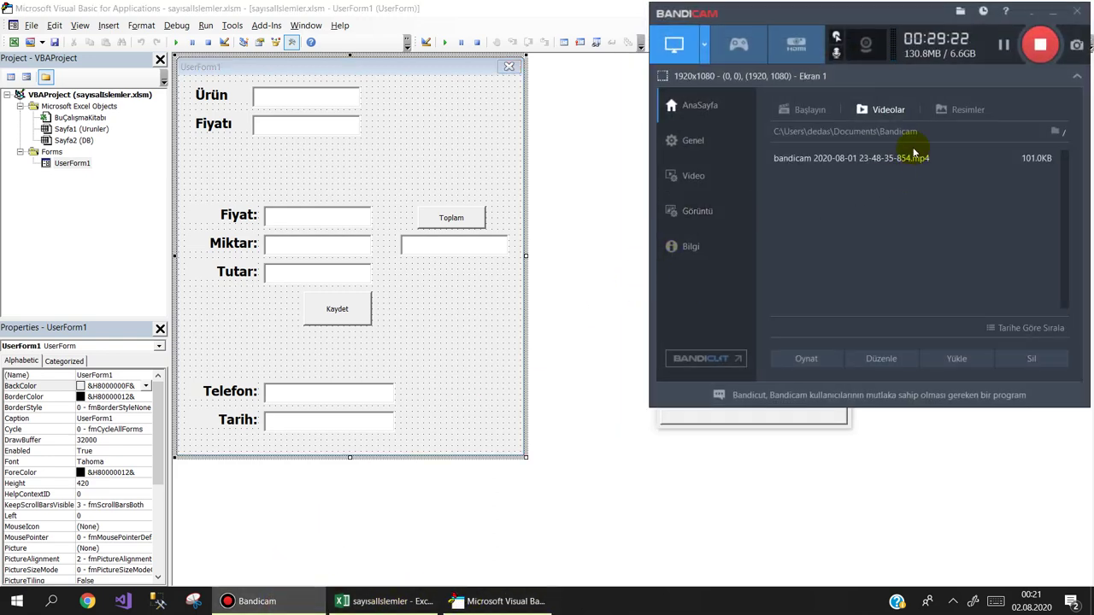